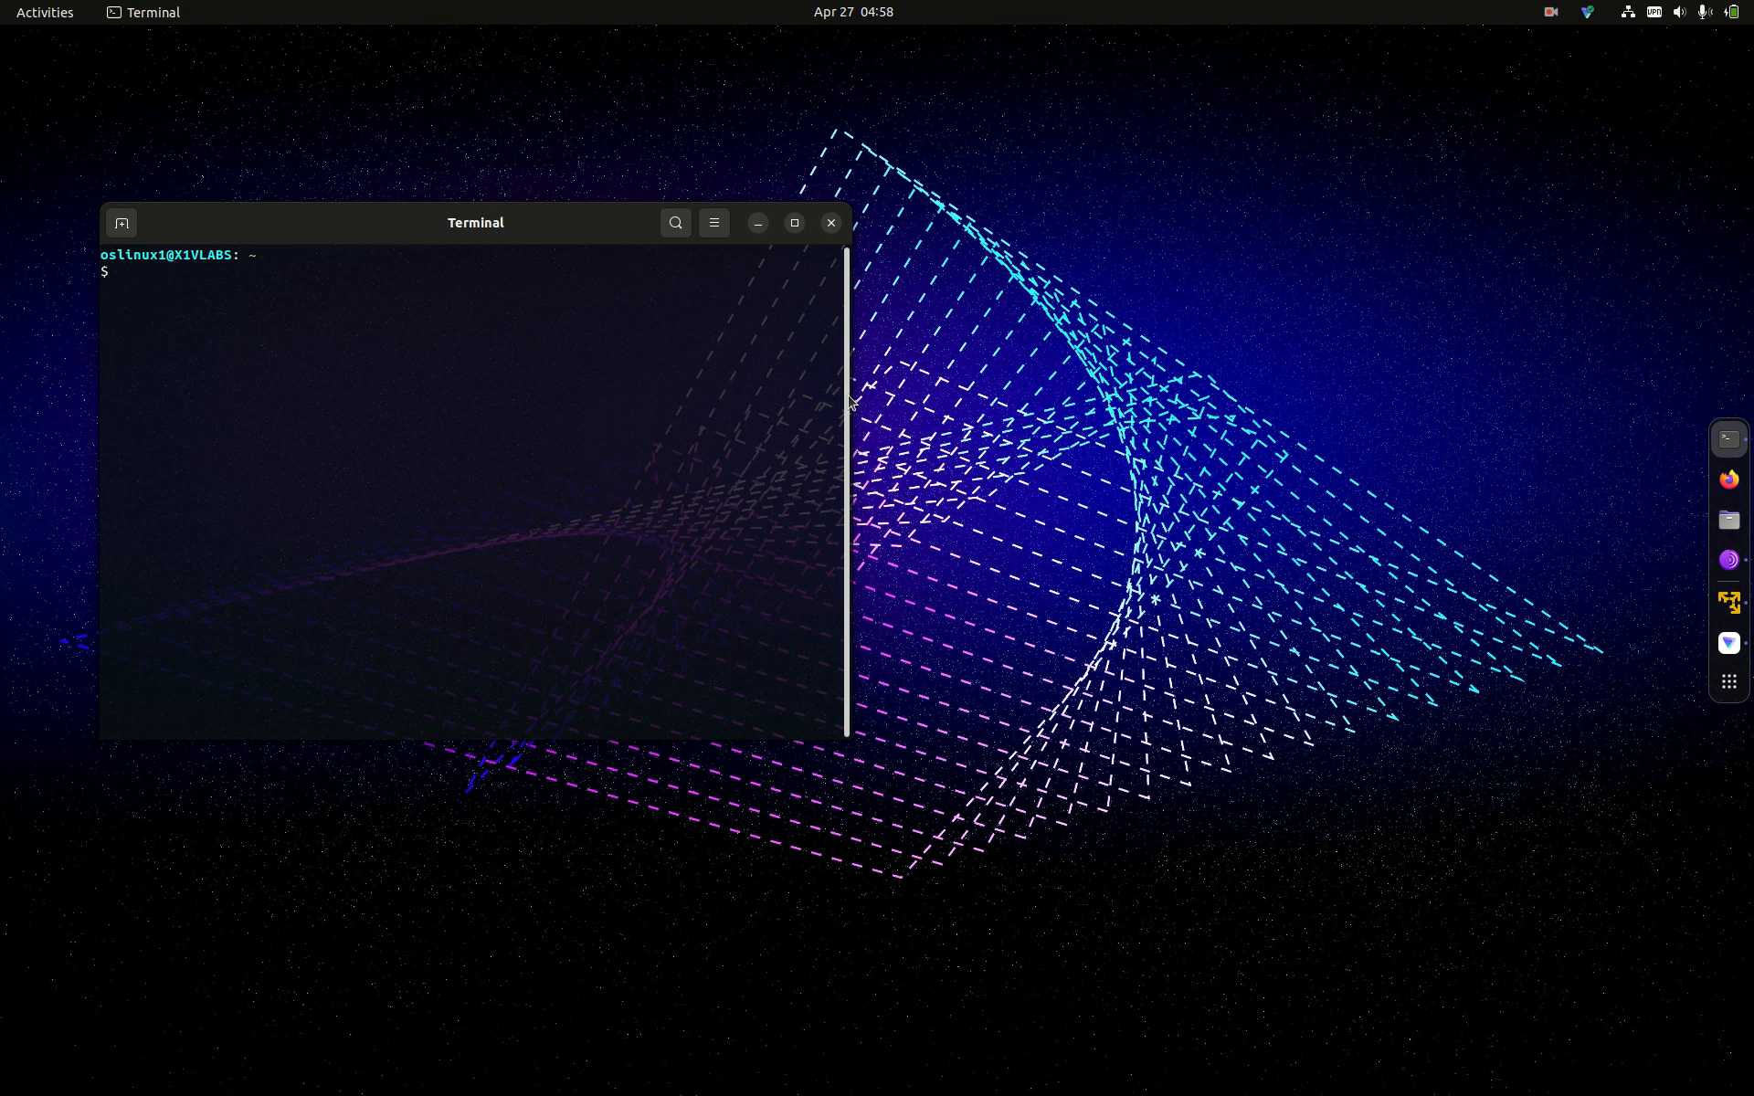
# Step: Open the Downloads folder in Files and move its window over the terminal
pyautogui.click(1729, 521)
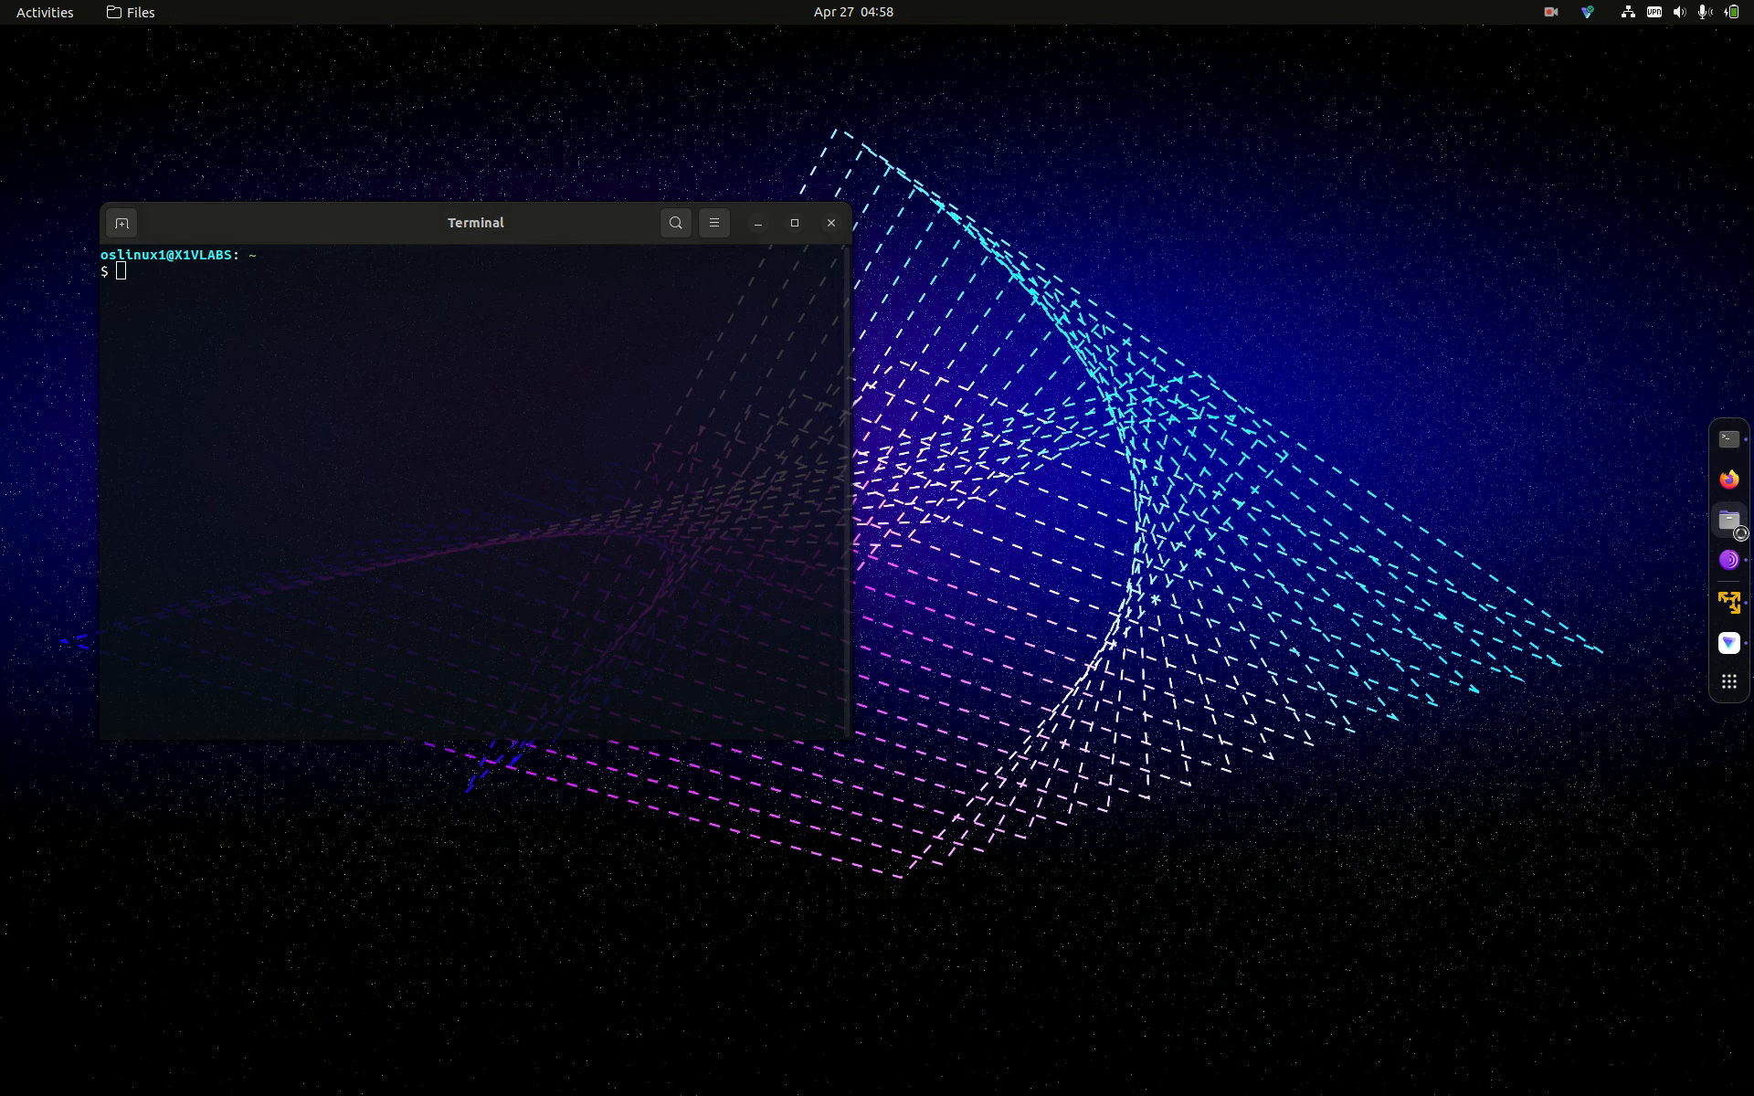
pyautogui.click(1241, 293)
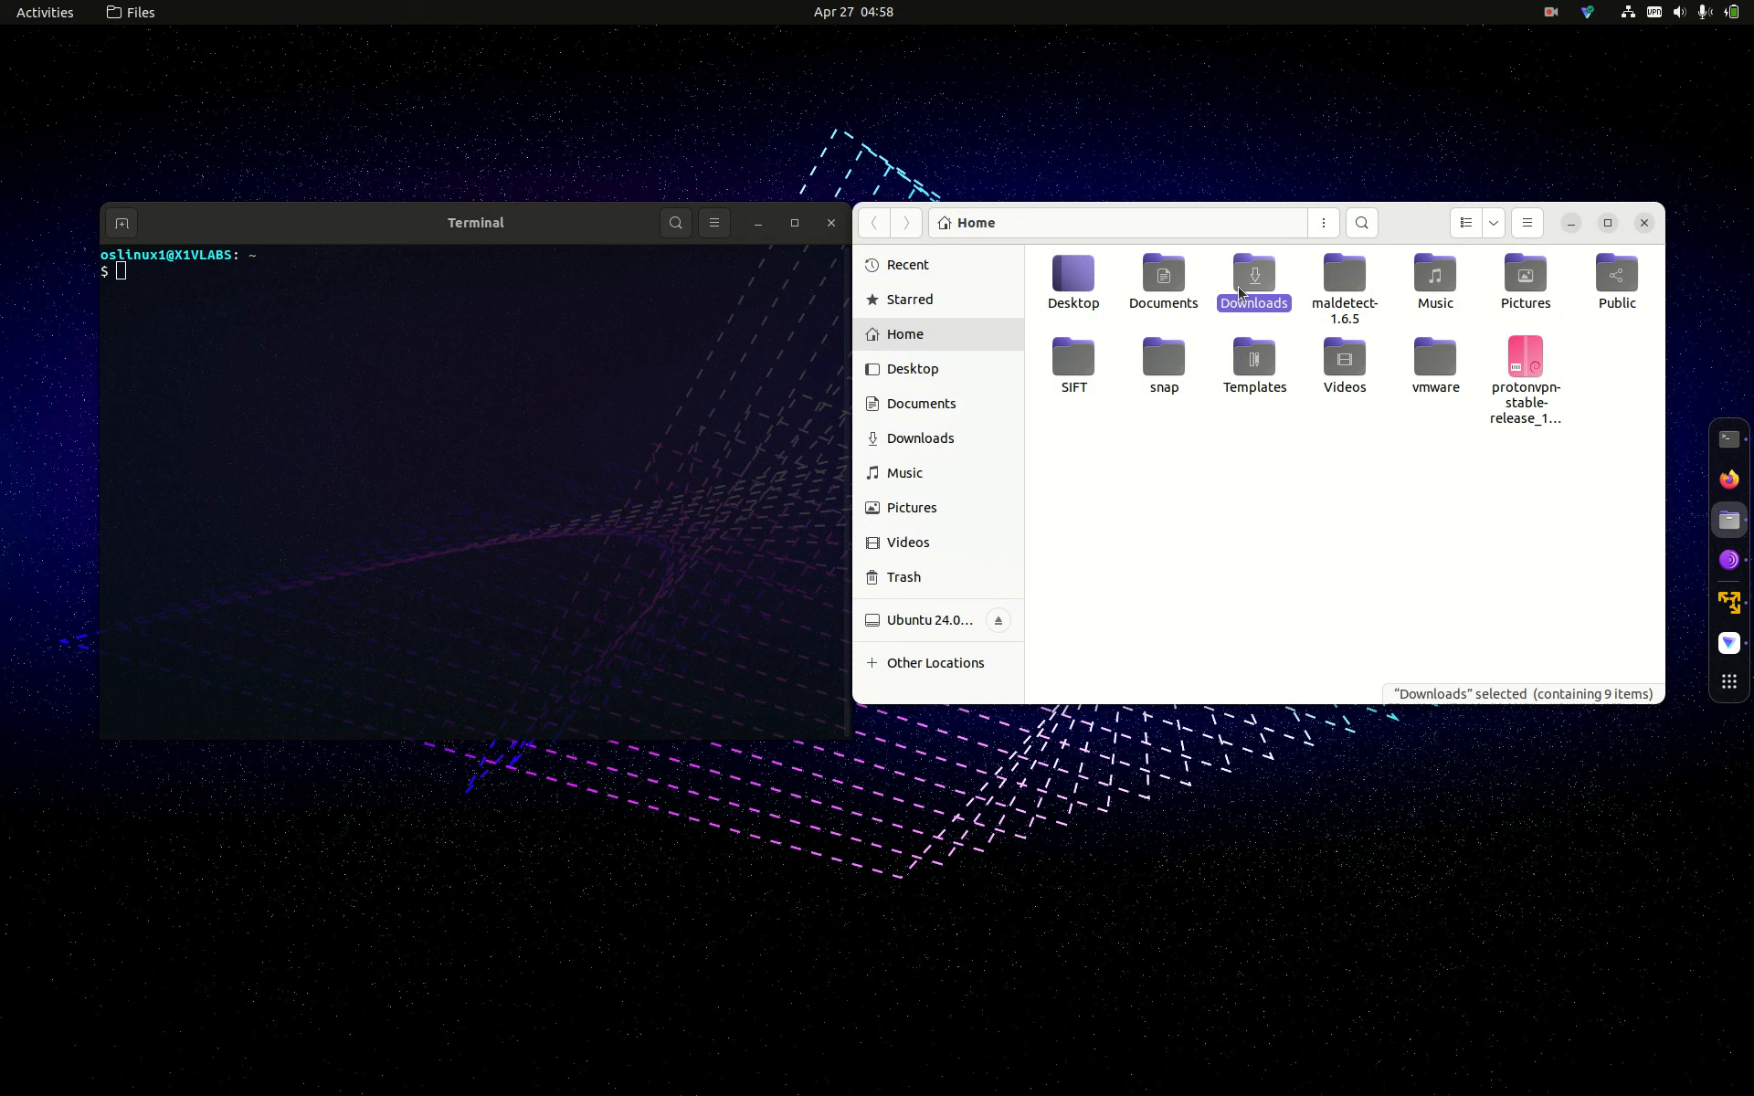
pyautogui.doubleClick(1240, 293)
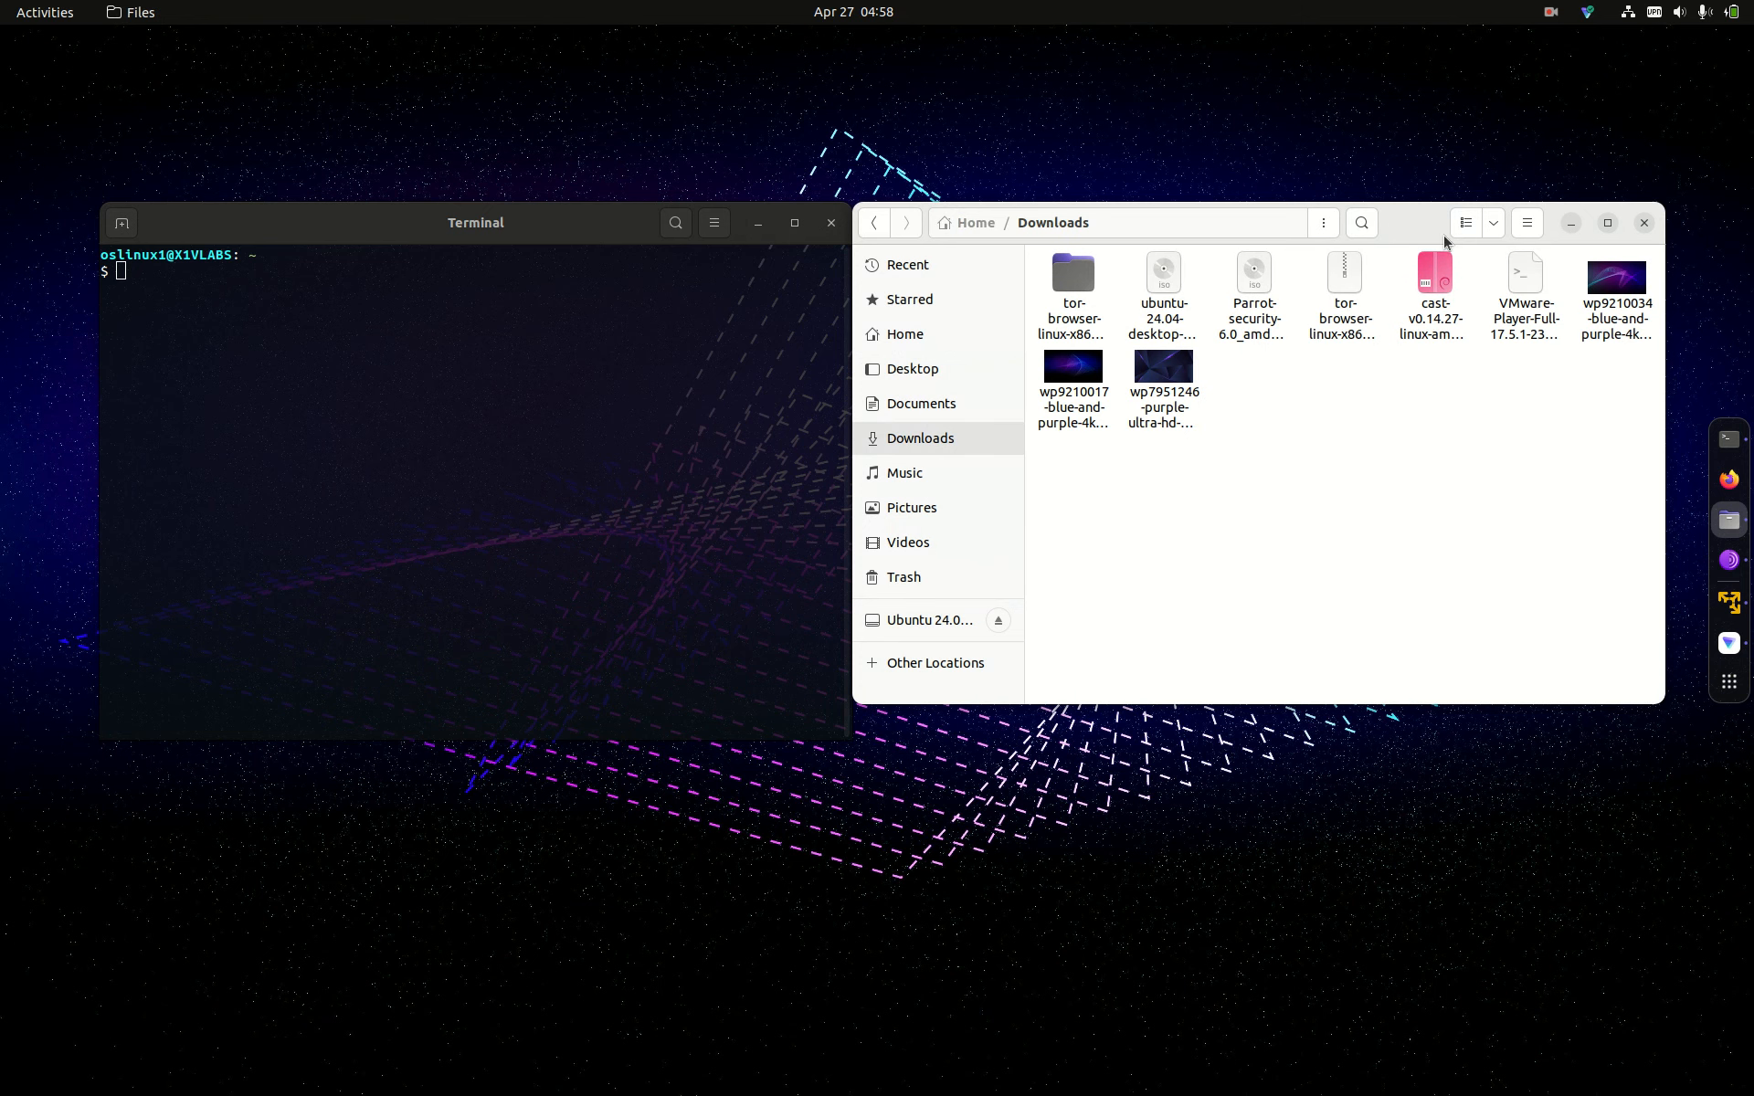
pyautogui.moveTo(1421, 232); pyautogui.dragTo(888, 173)
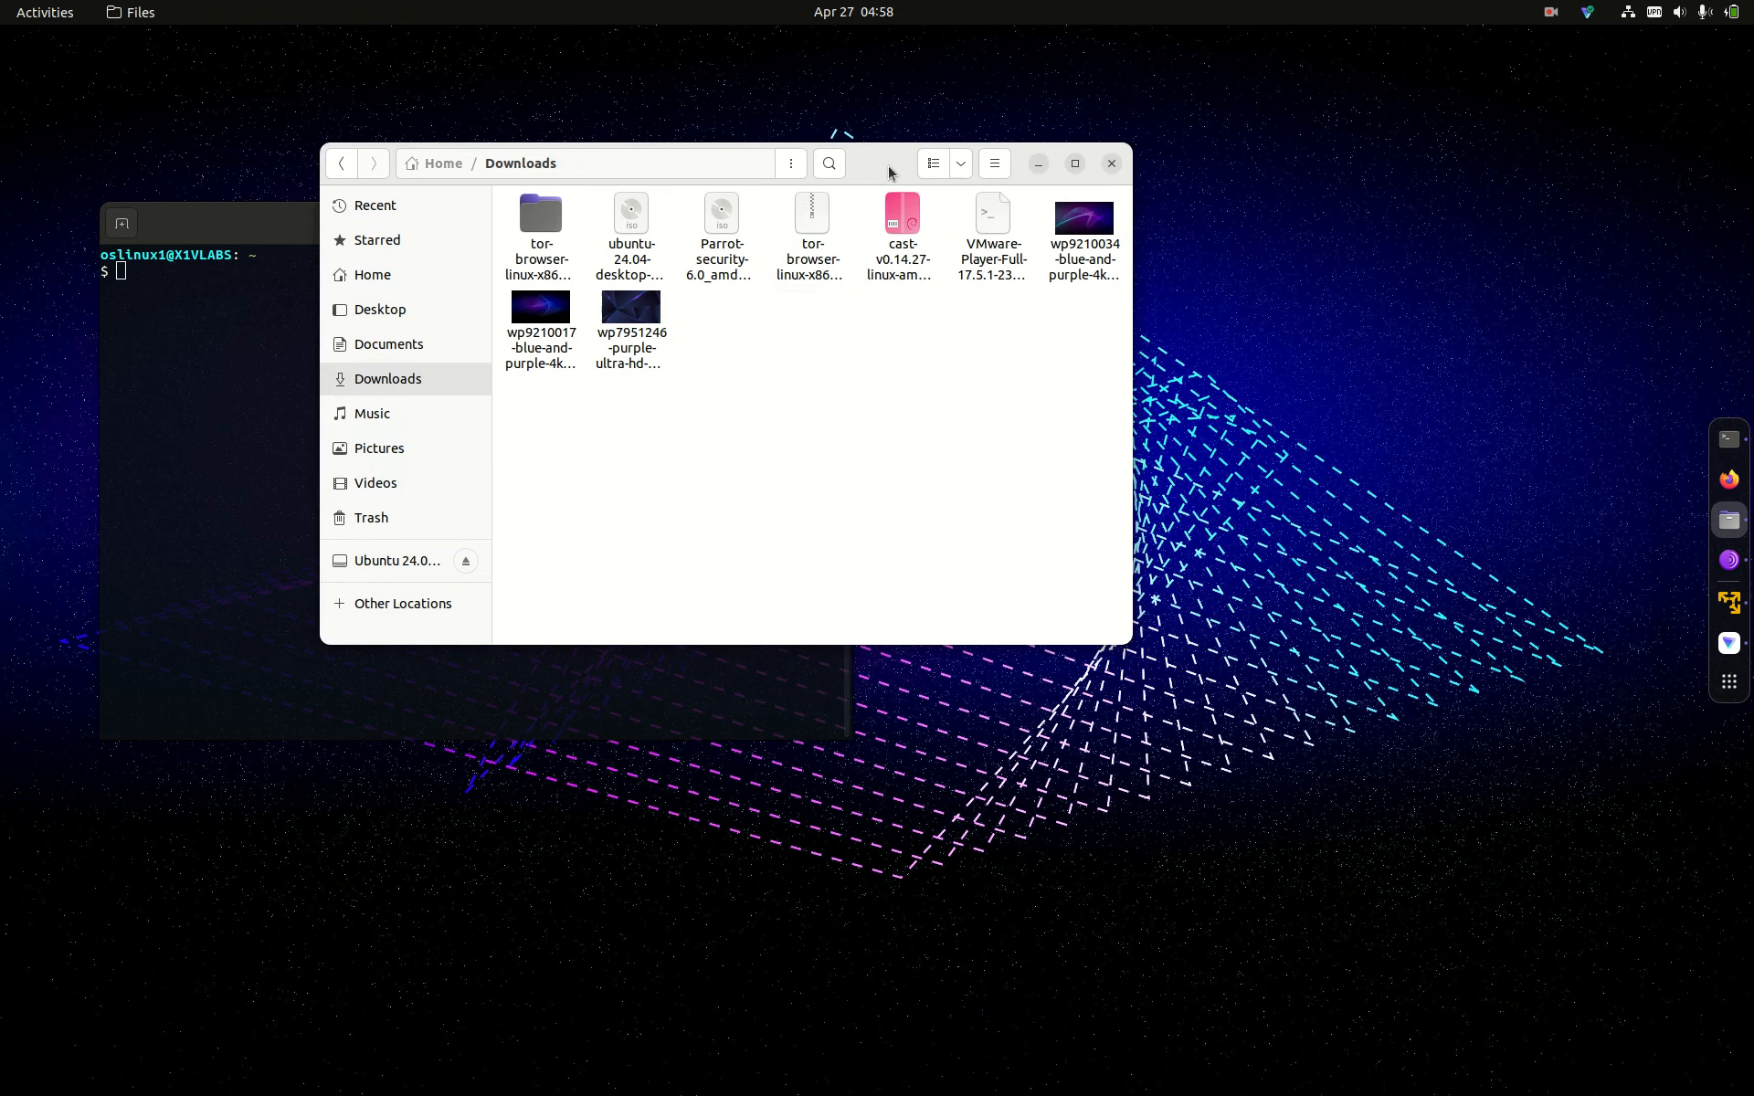
# Step: Check the 6.1 GB ubuntu-24.04-desktop-amd64.iso's properties and permissions, then close them
pyautogui.rightClick(632, 259)
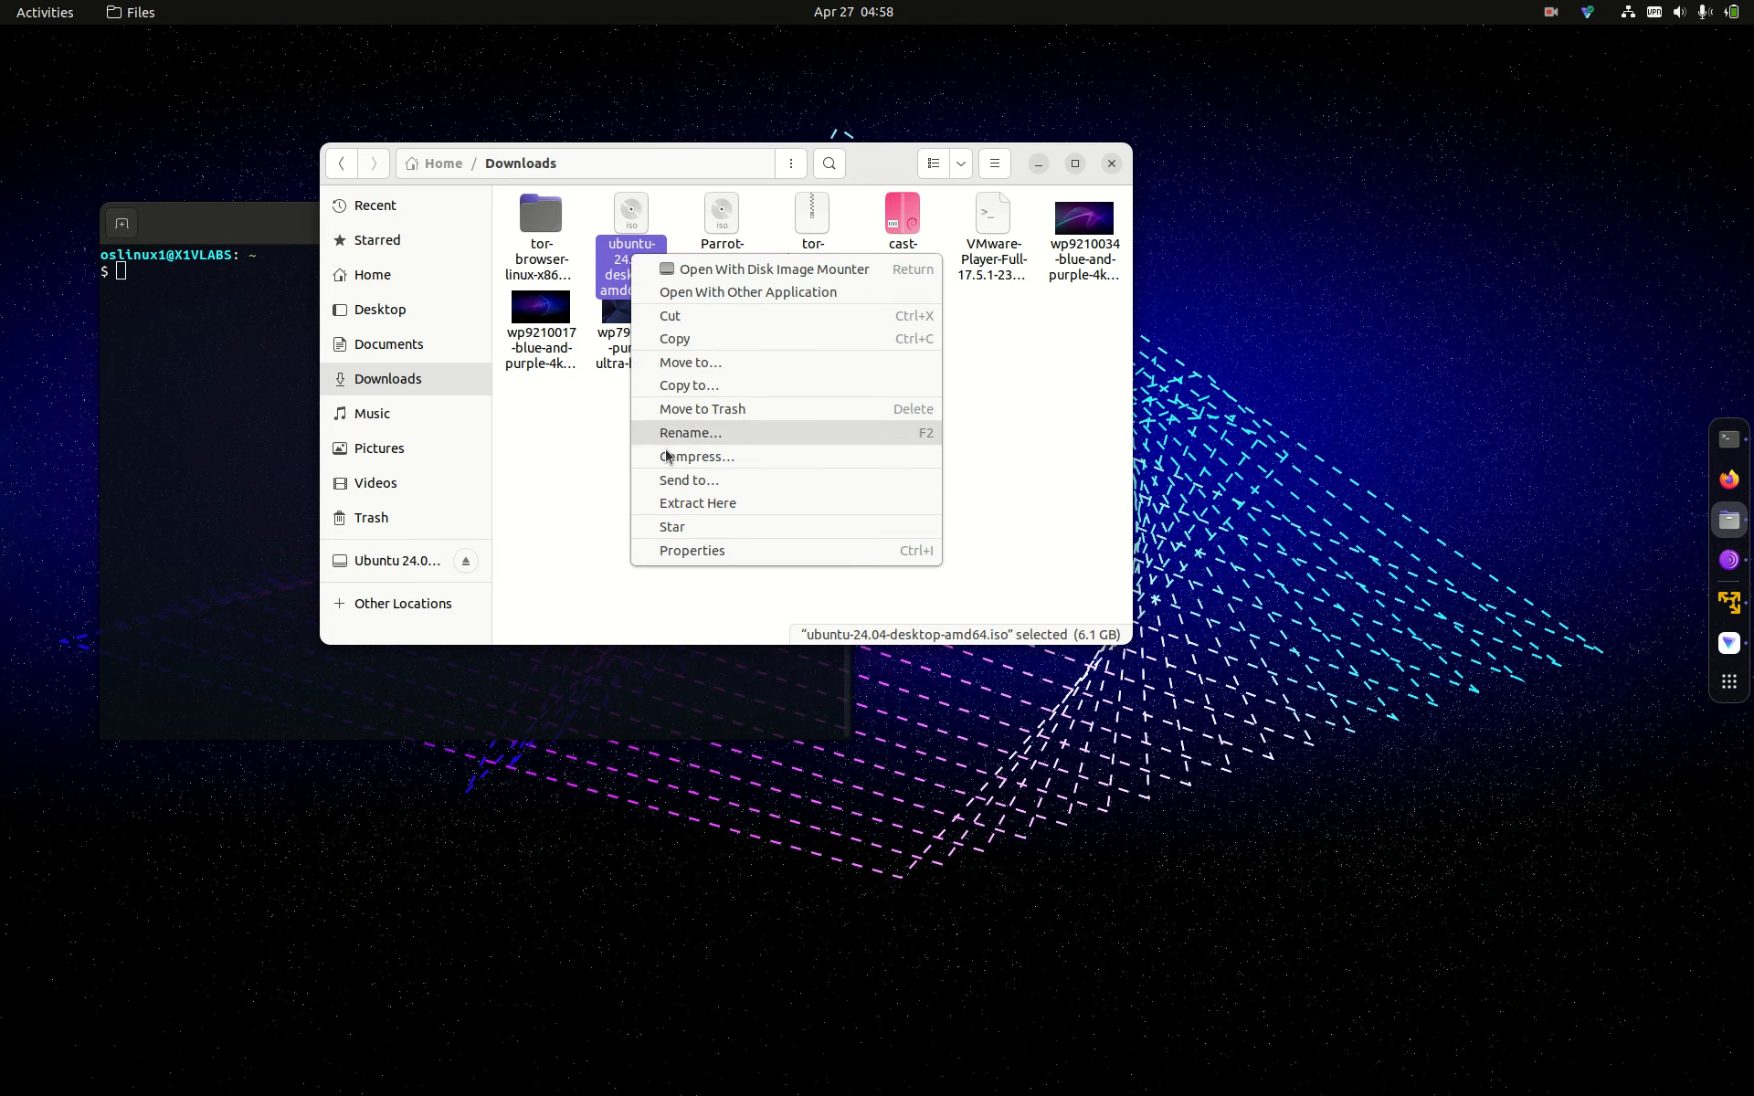
pyautogui.click(669, 548)
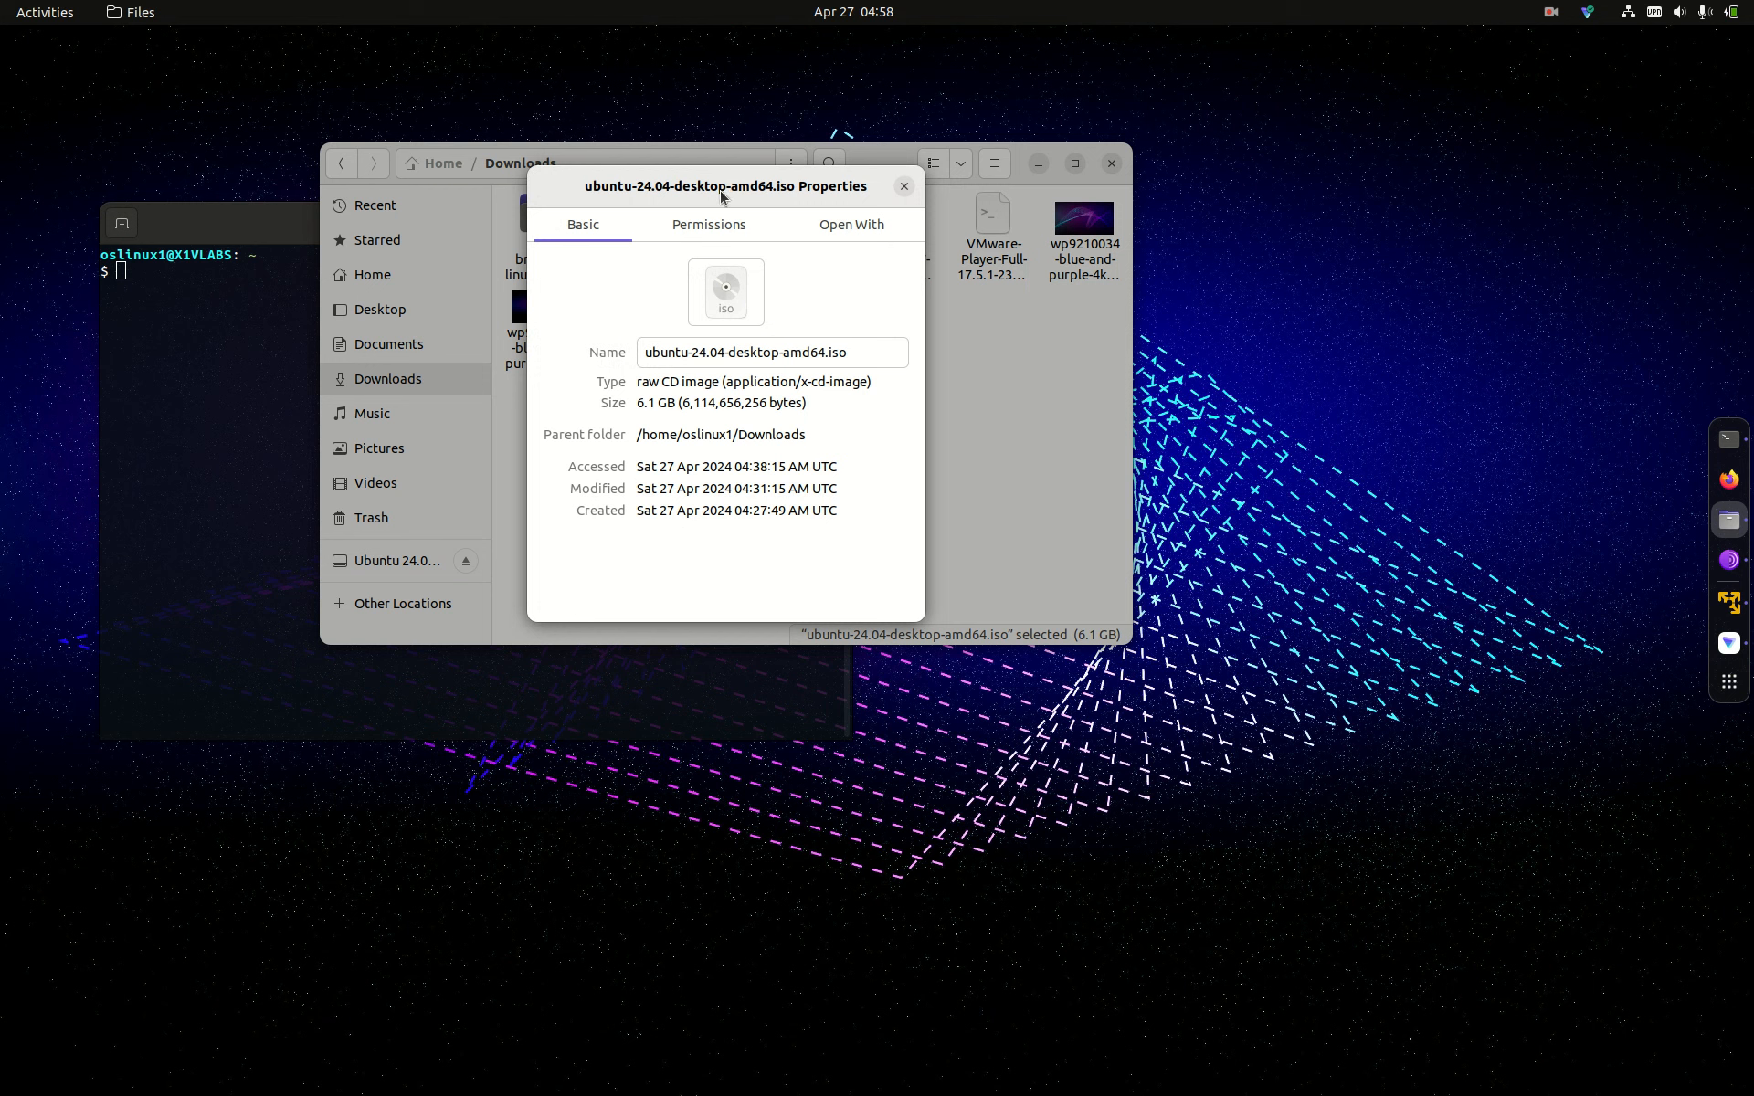
pyautogui.click(706, 229)
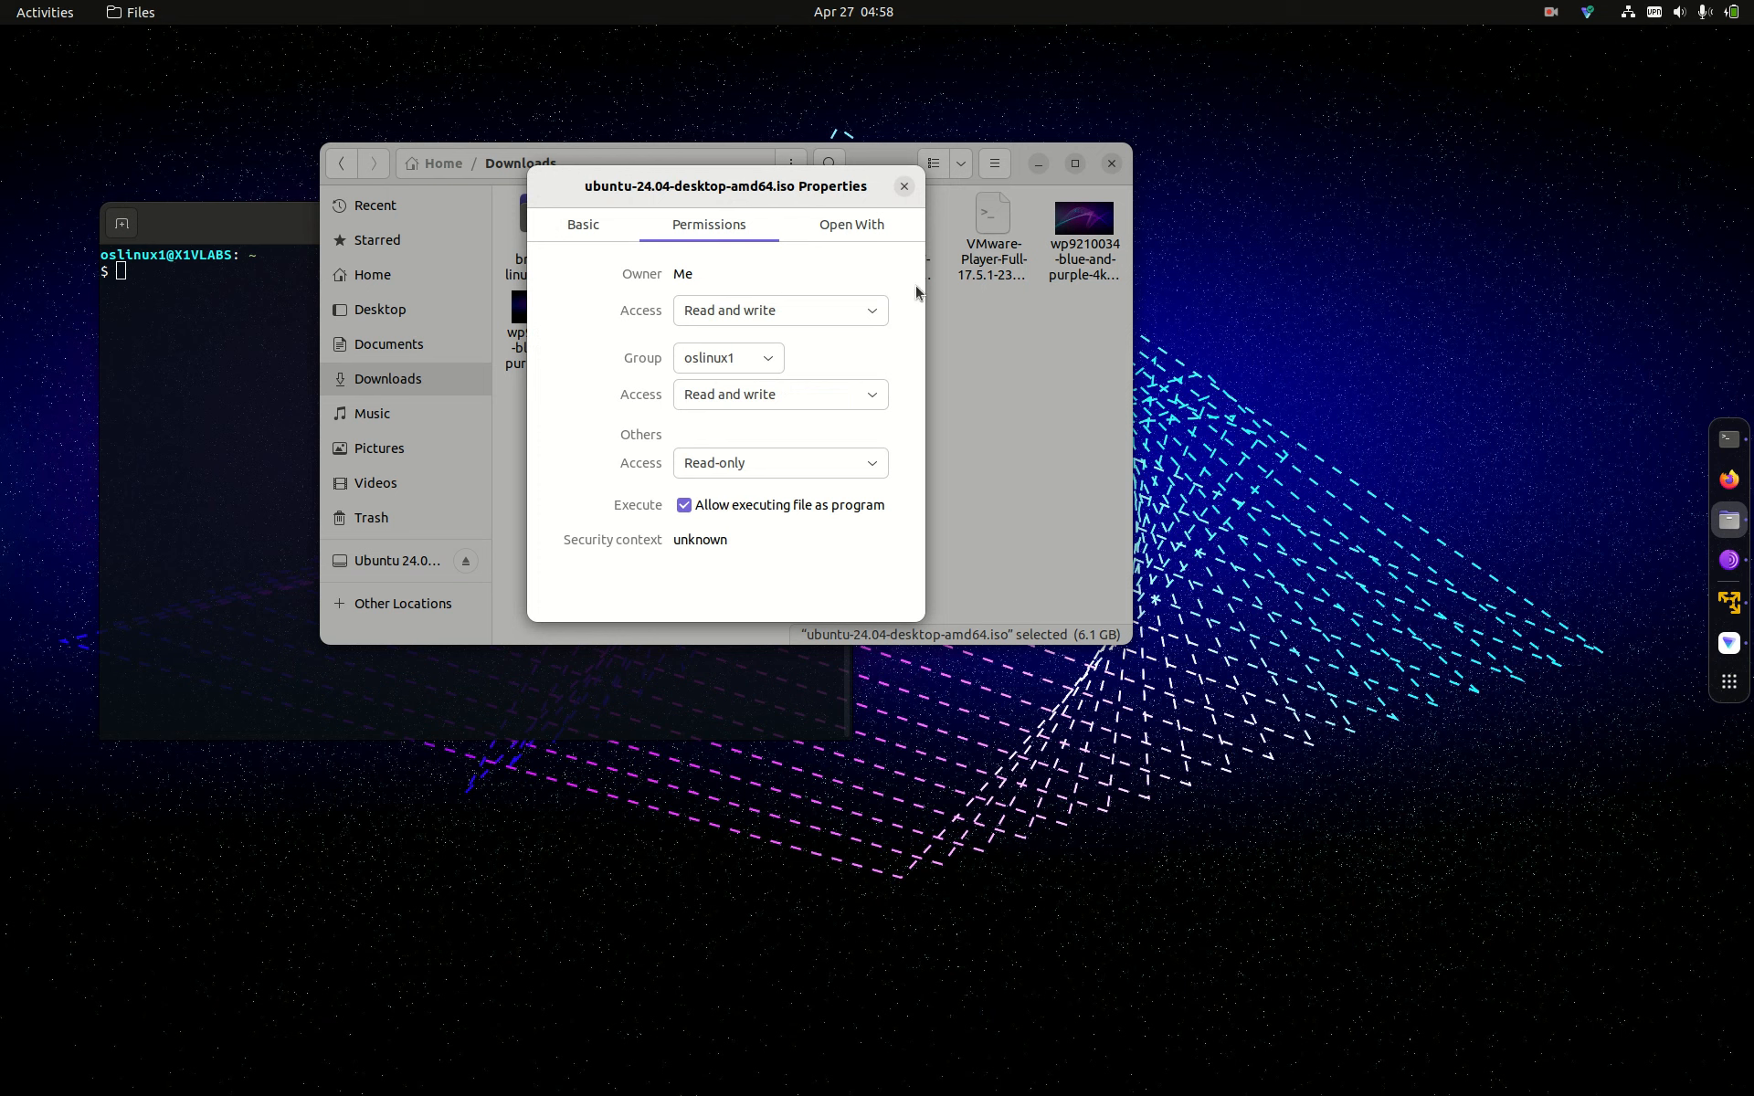
pyautogui.click(904, 187)
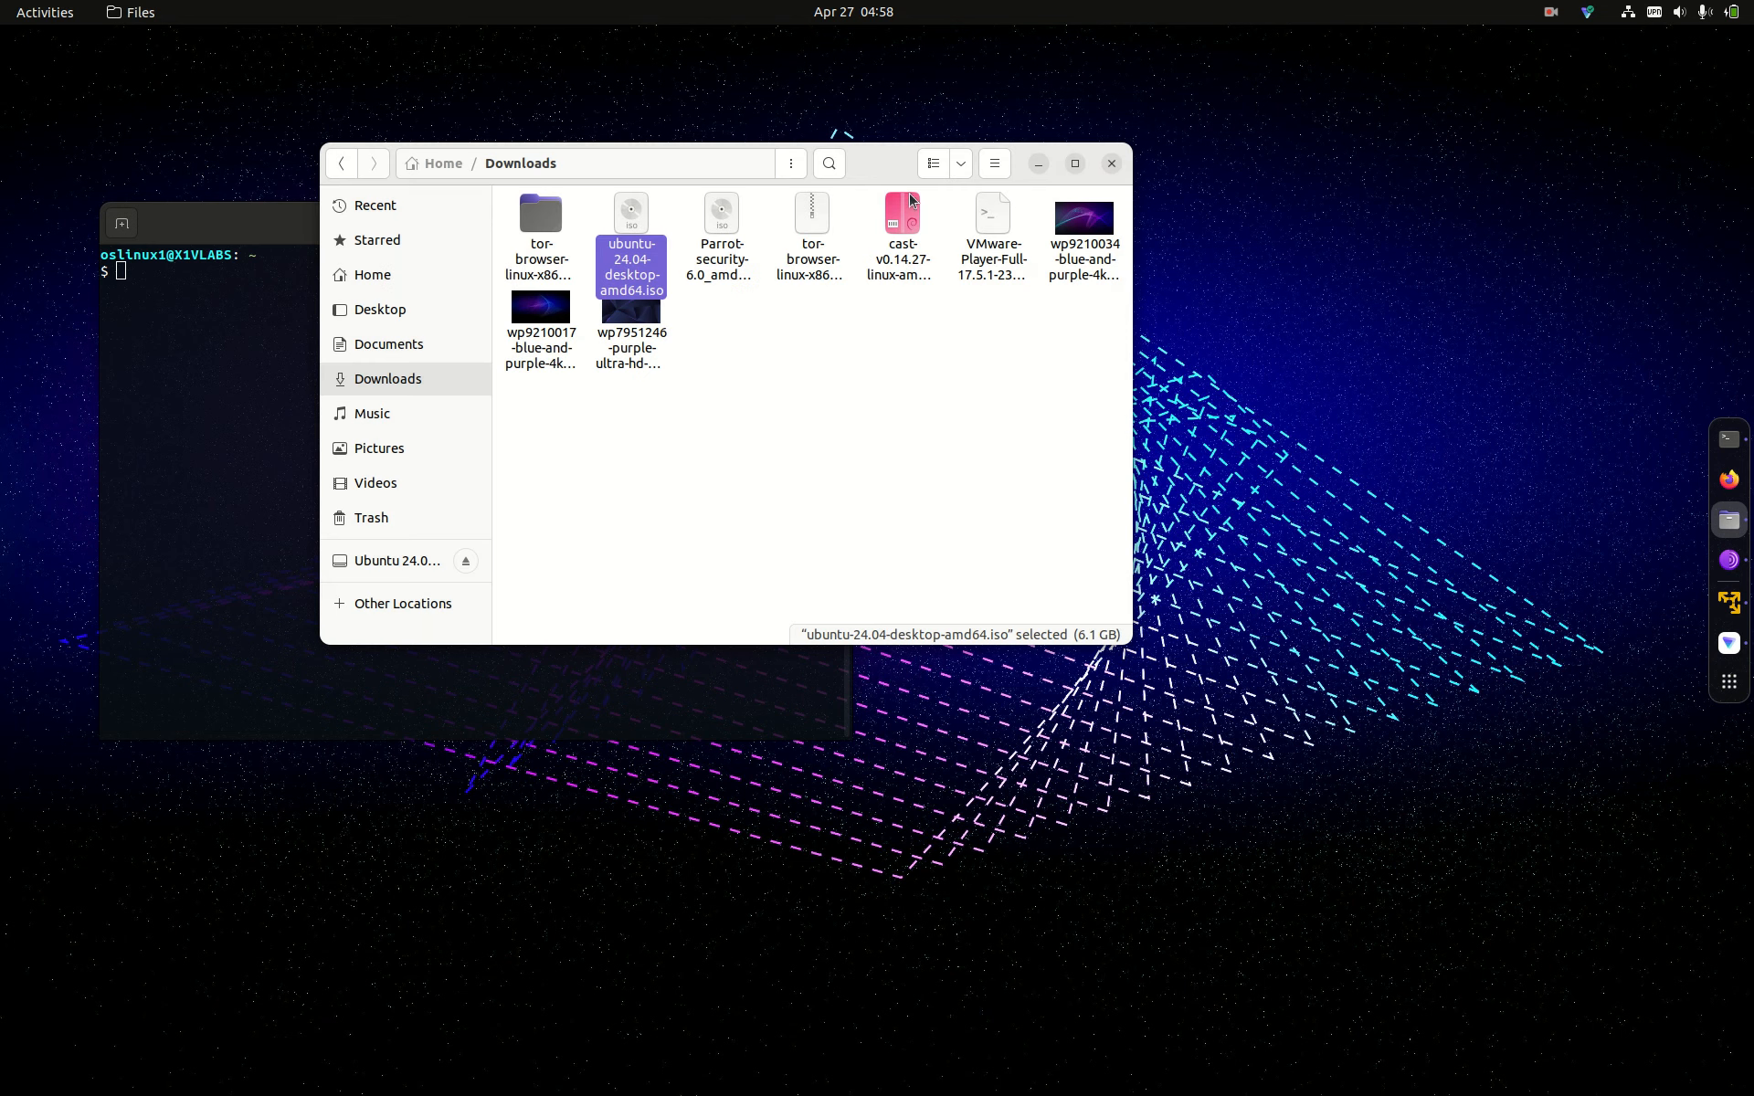
# Step: Open a terminal in the Ubuntu 64-bit guest, then close its window and choose Yes to suspend
pyautogui.click(1728, 603)
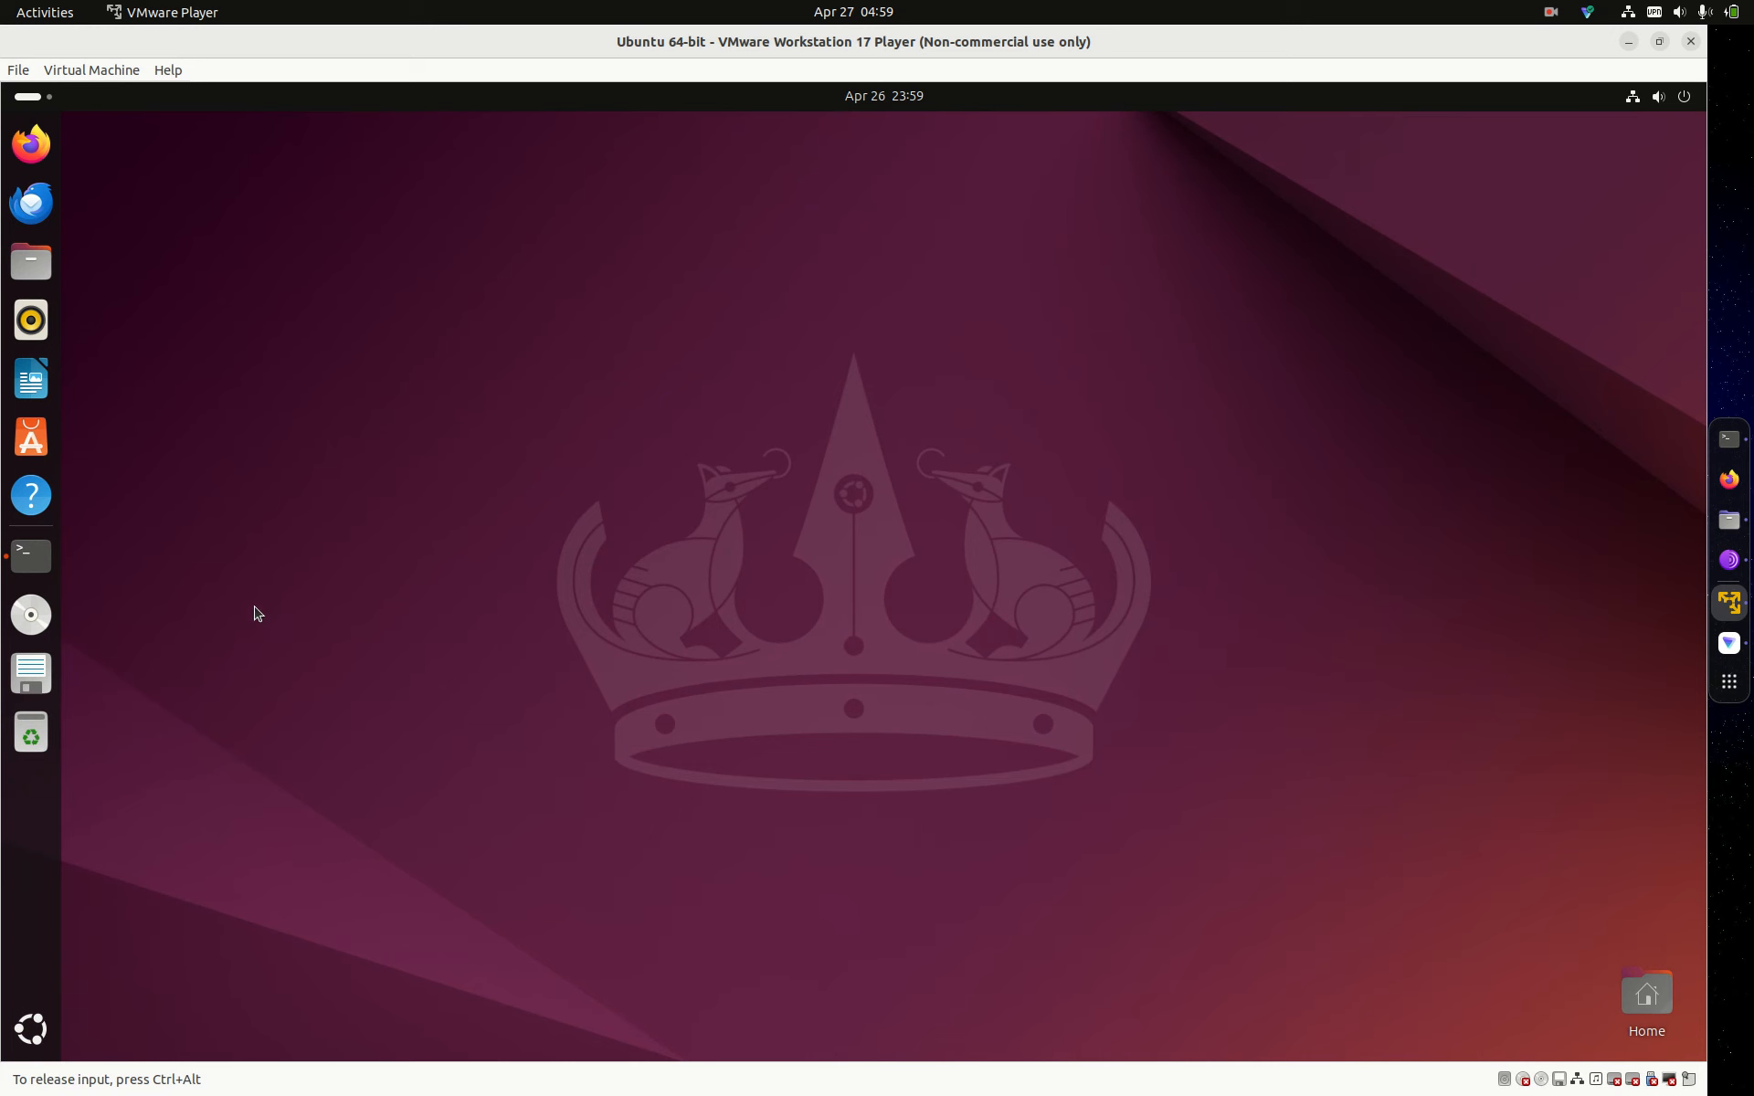
pyautogui.click(29, 568)
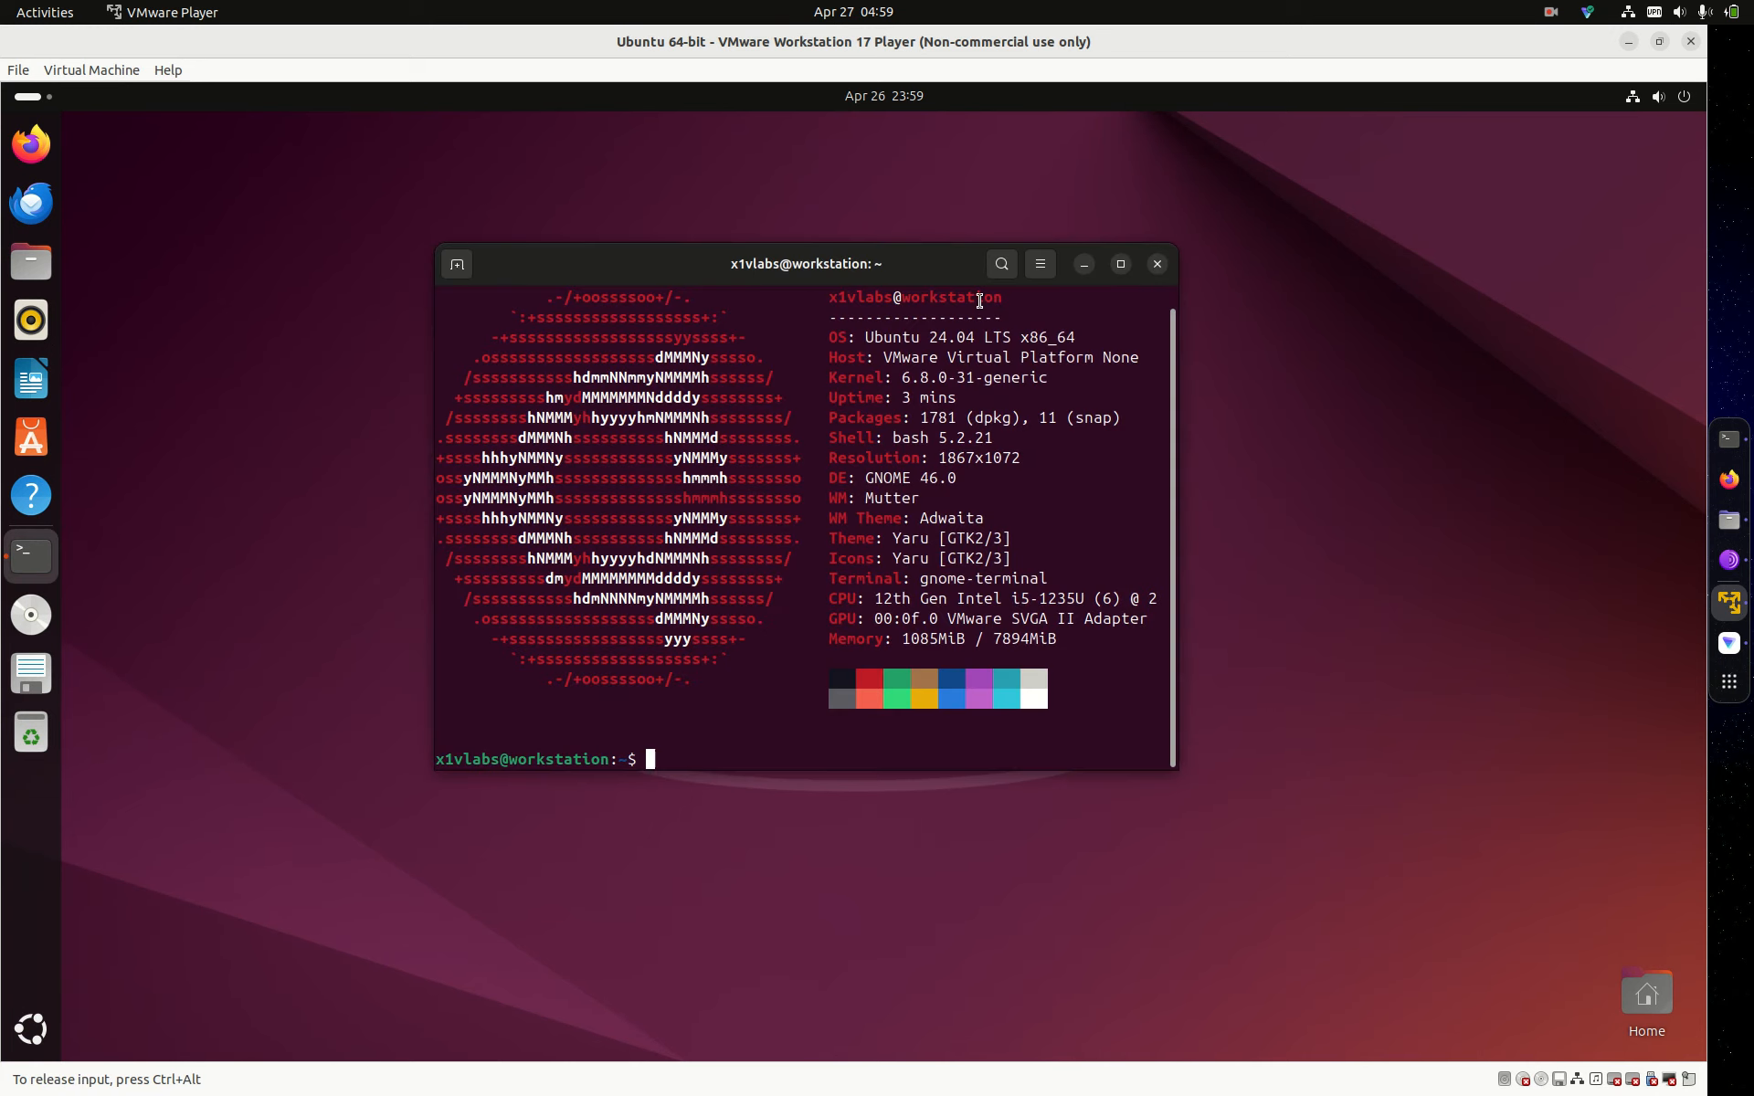
pyautogui.moveTo(950, 270); pyautogui.dragTo(843, 203)
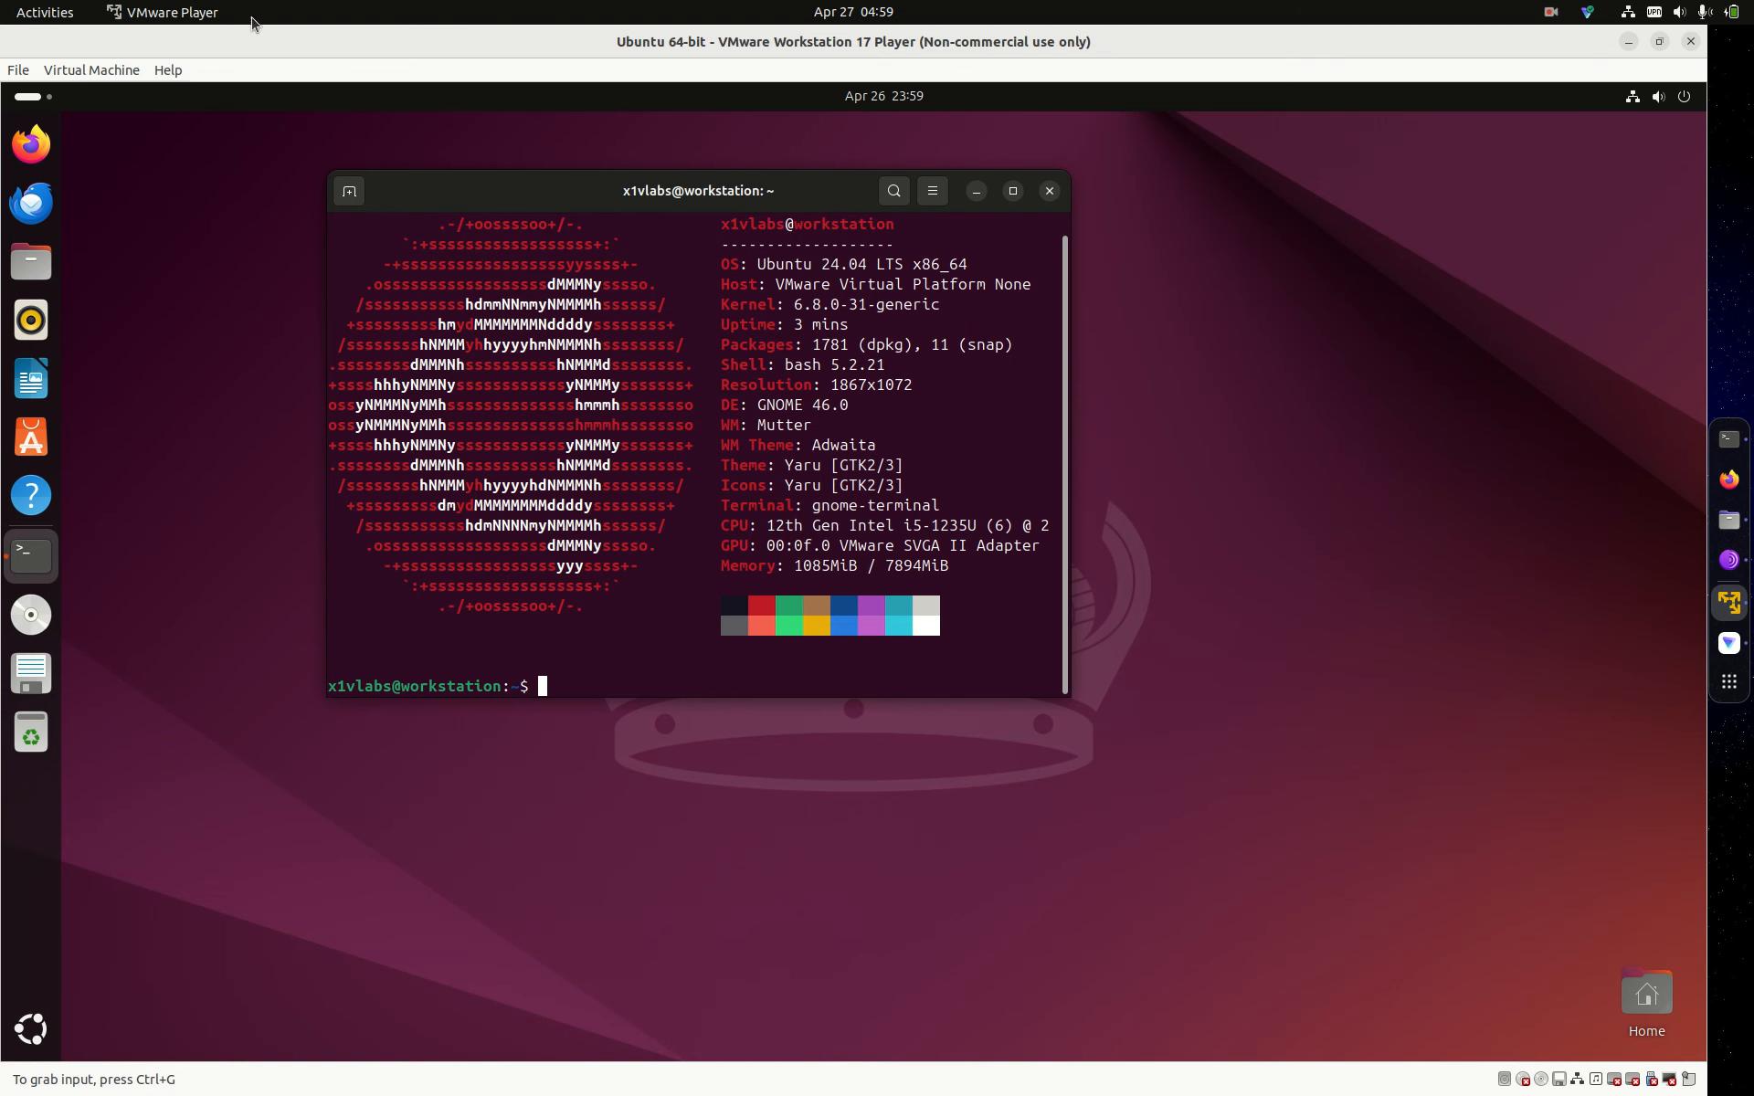
pyautogui.moveTo(438, 40); pyautogui.dragTo(559, 192)
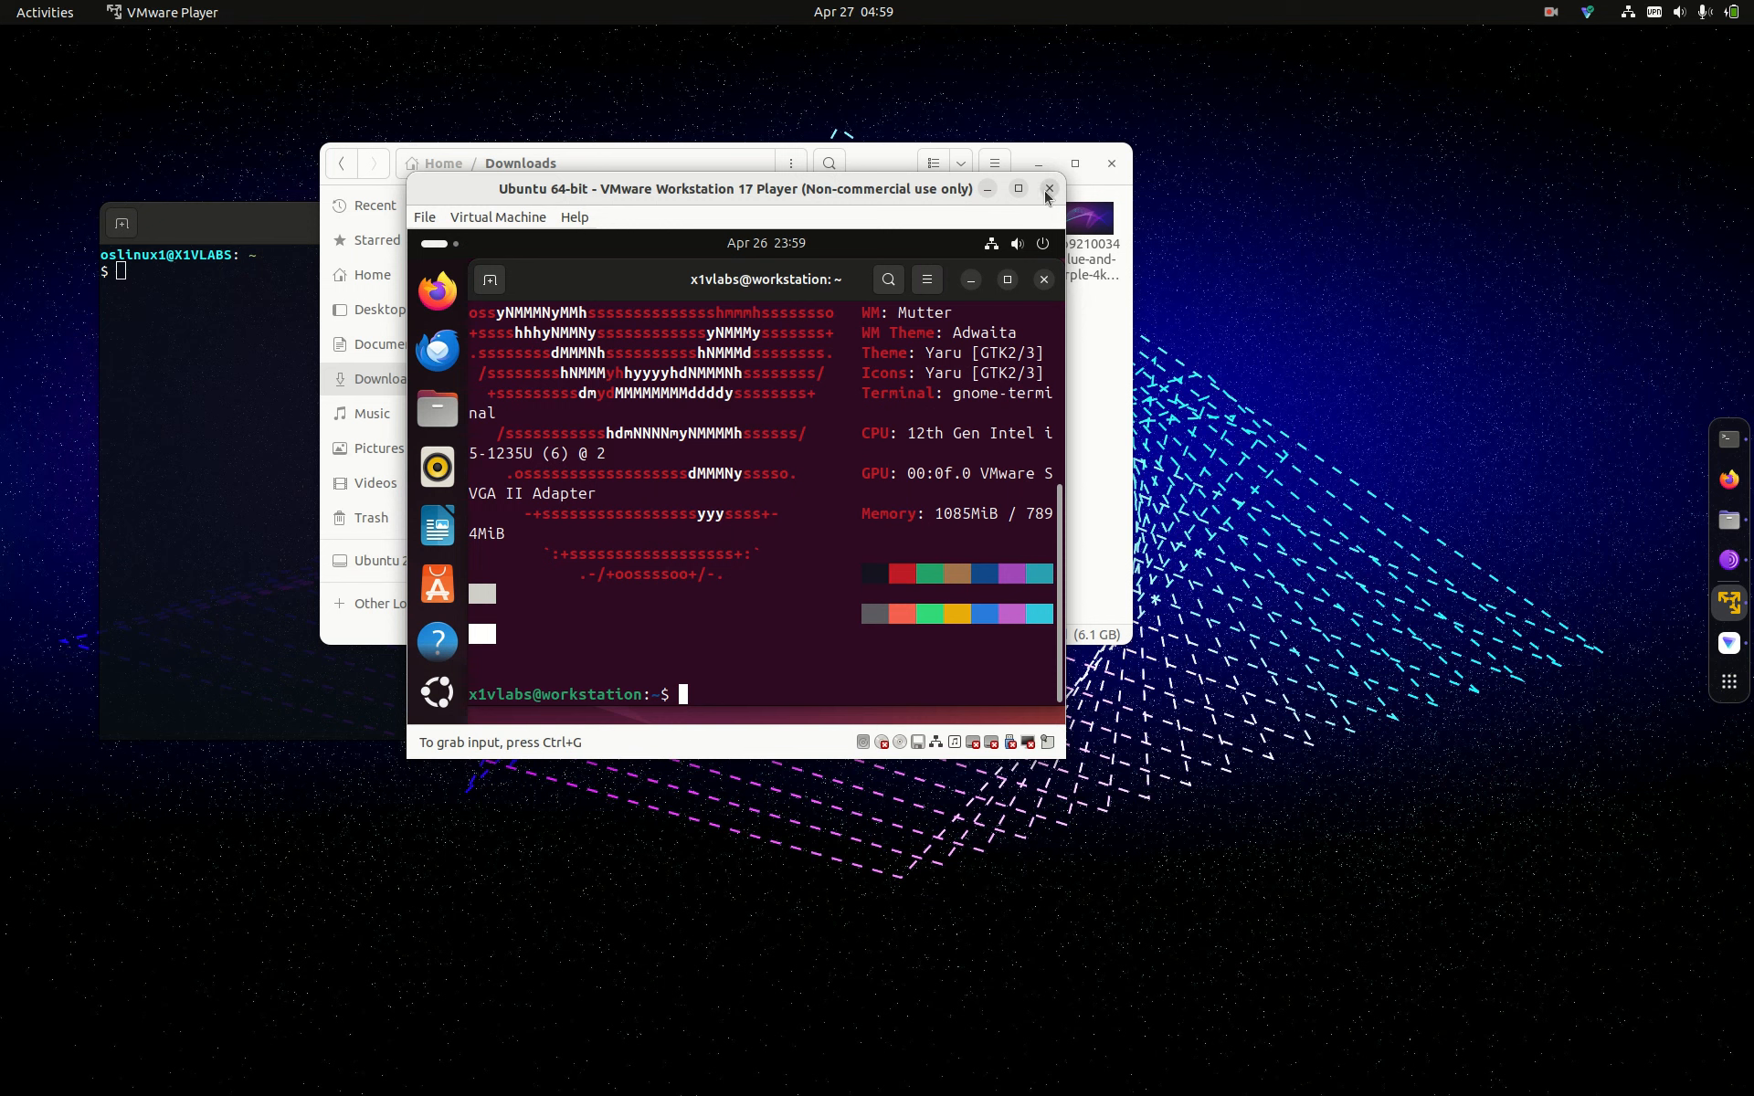
pyautogui.click(1049, 193)
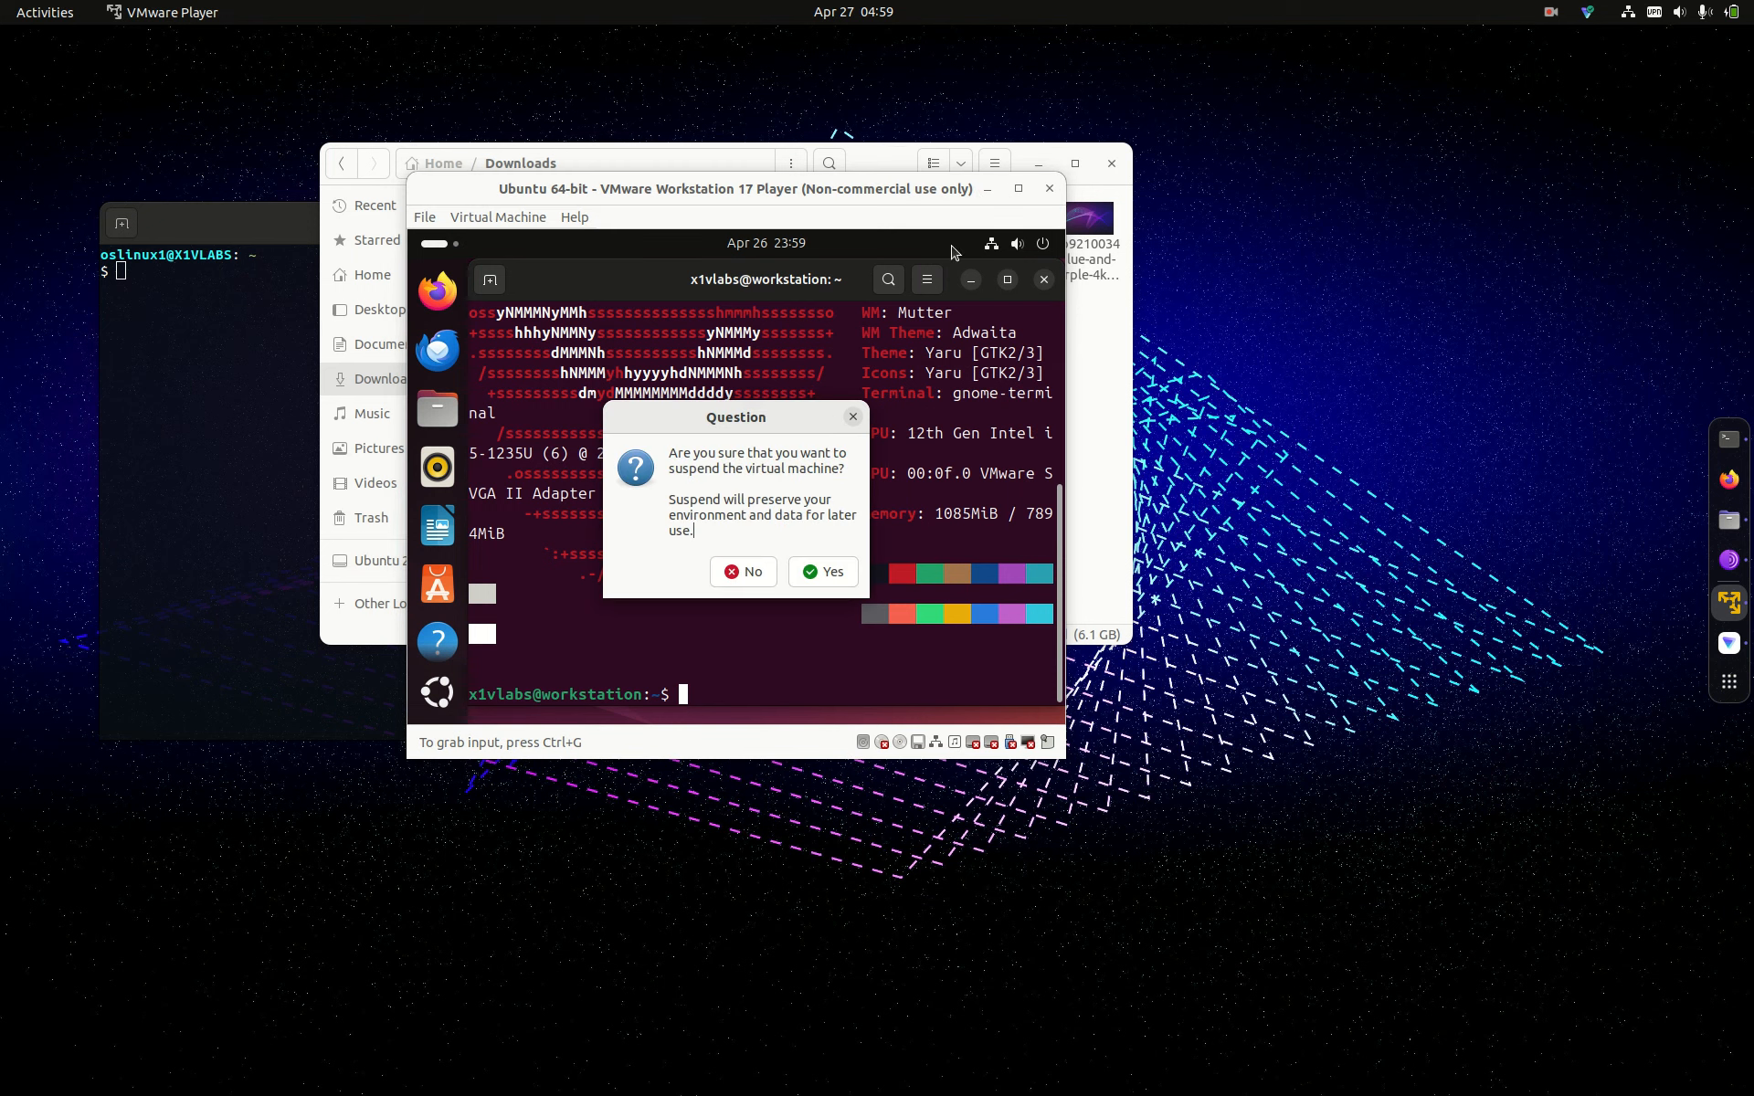
pyautogui.click(820, 581)
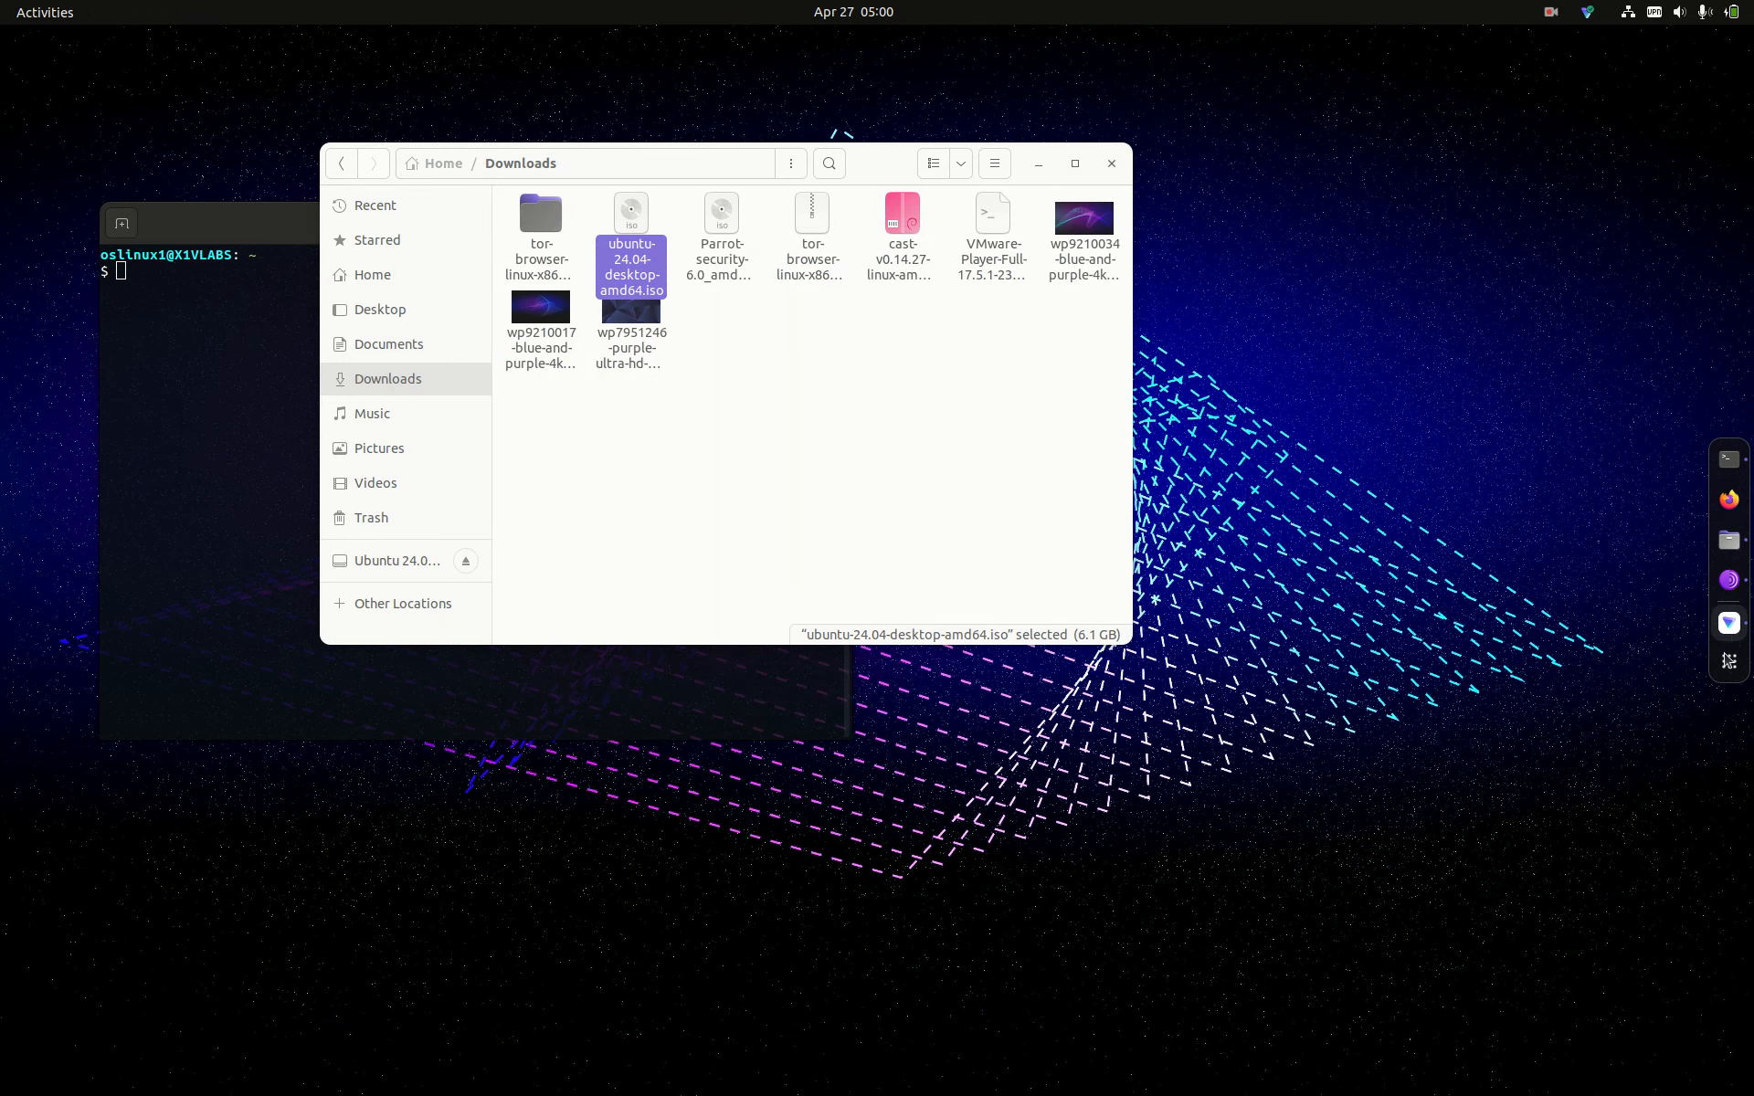
# Step: Launch VMware Player from the applications grid and start the New Virtual Machine wizard
pyautogui.click(1729, 661)
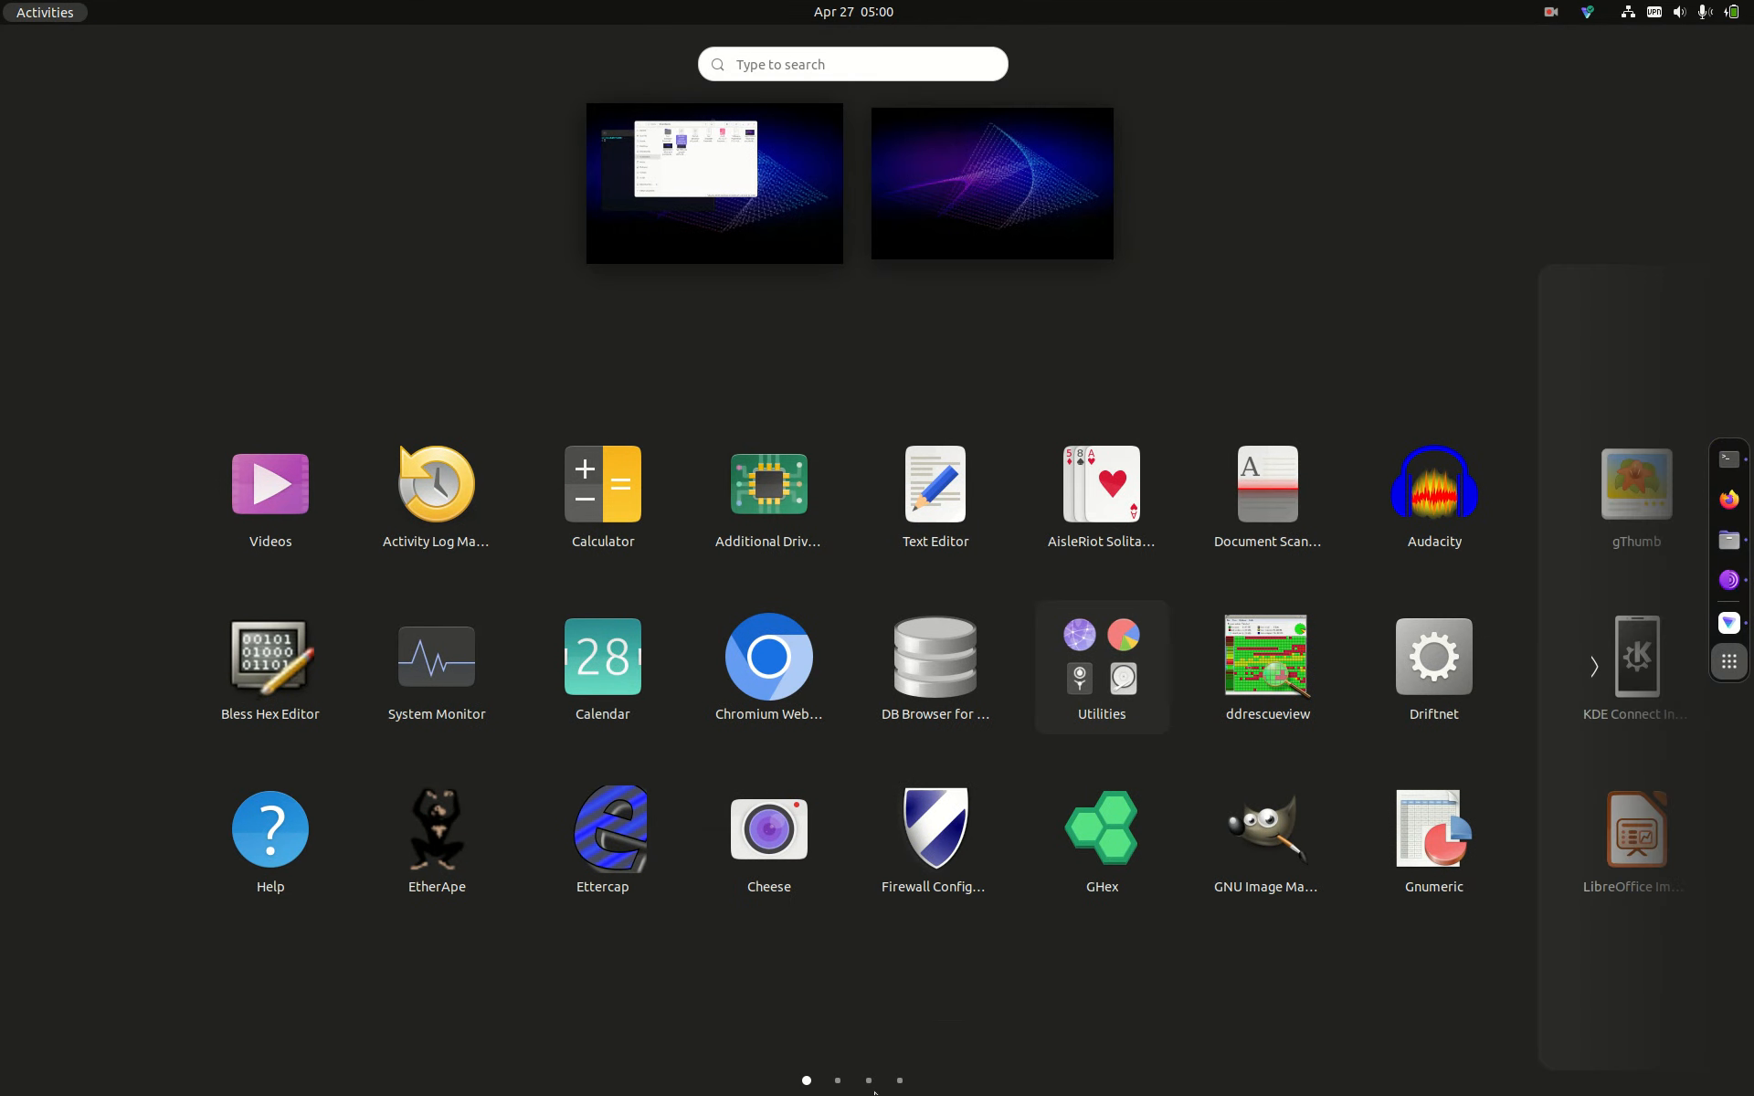
pyautogui.click(900, 1082)
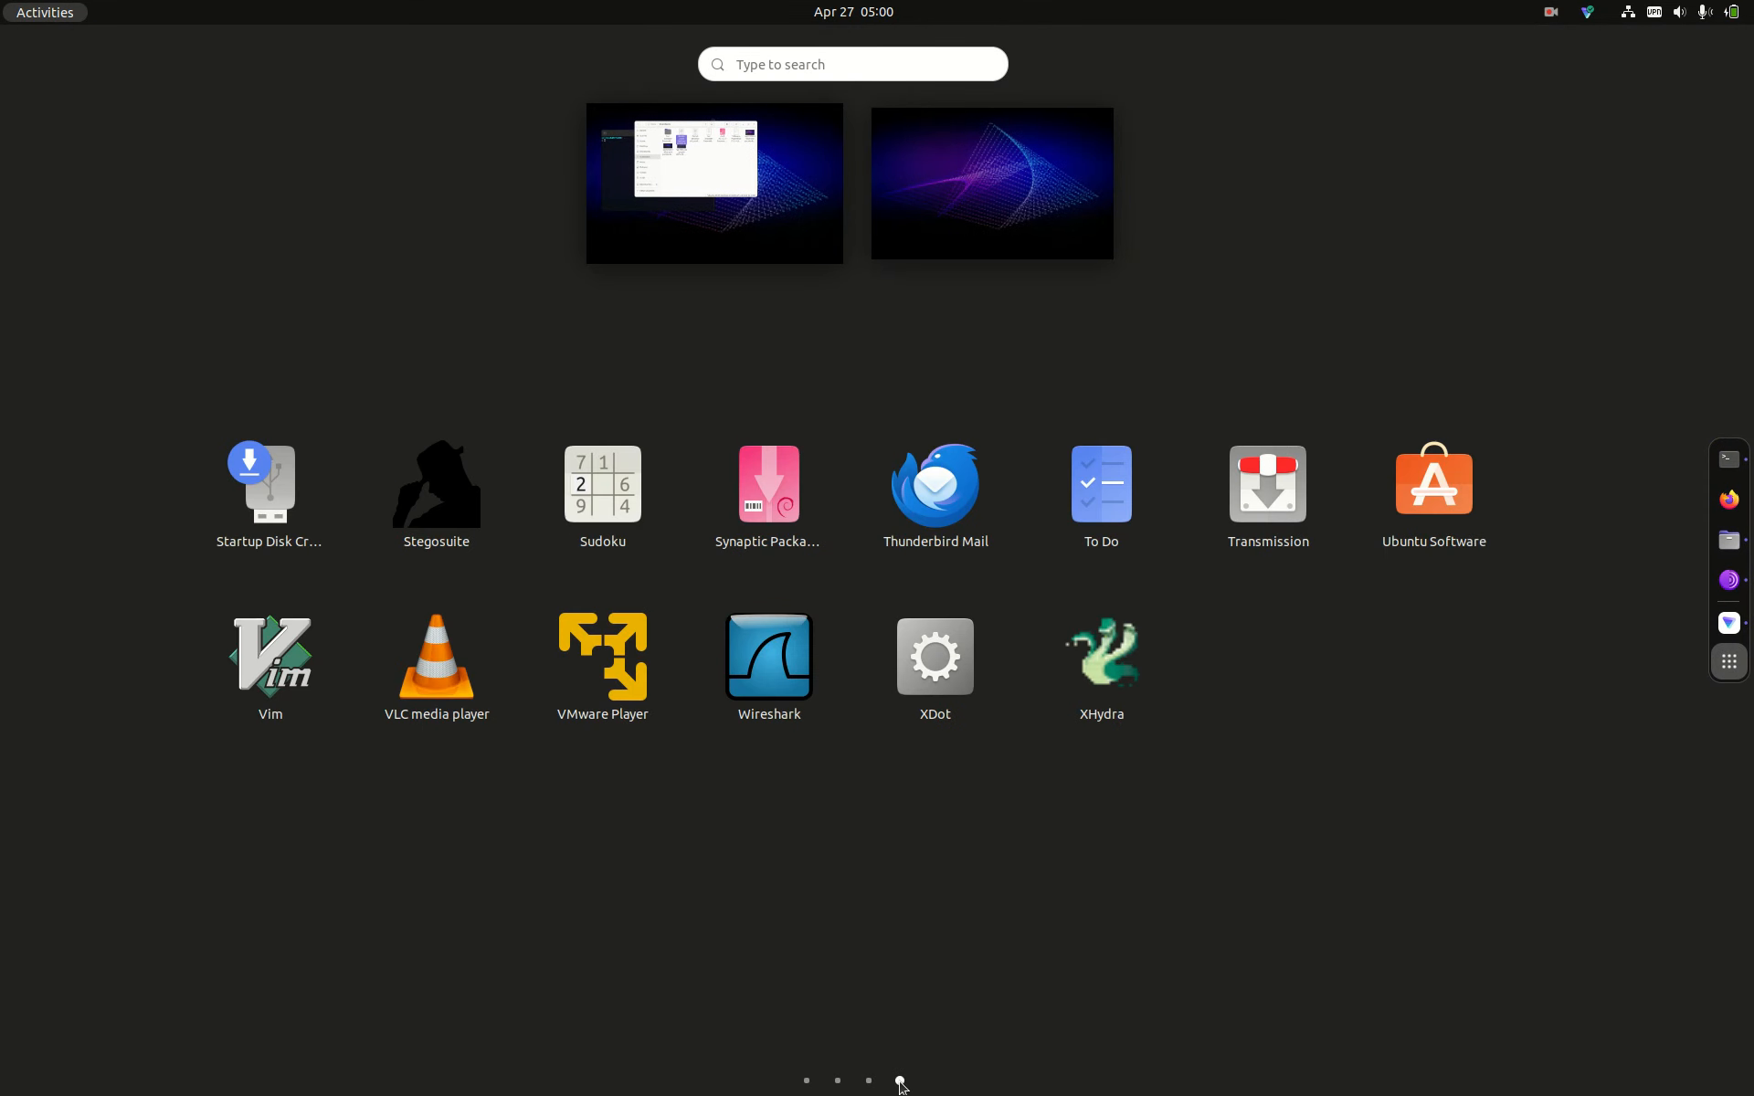
pyautogui.click(603, 649)
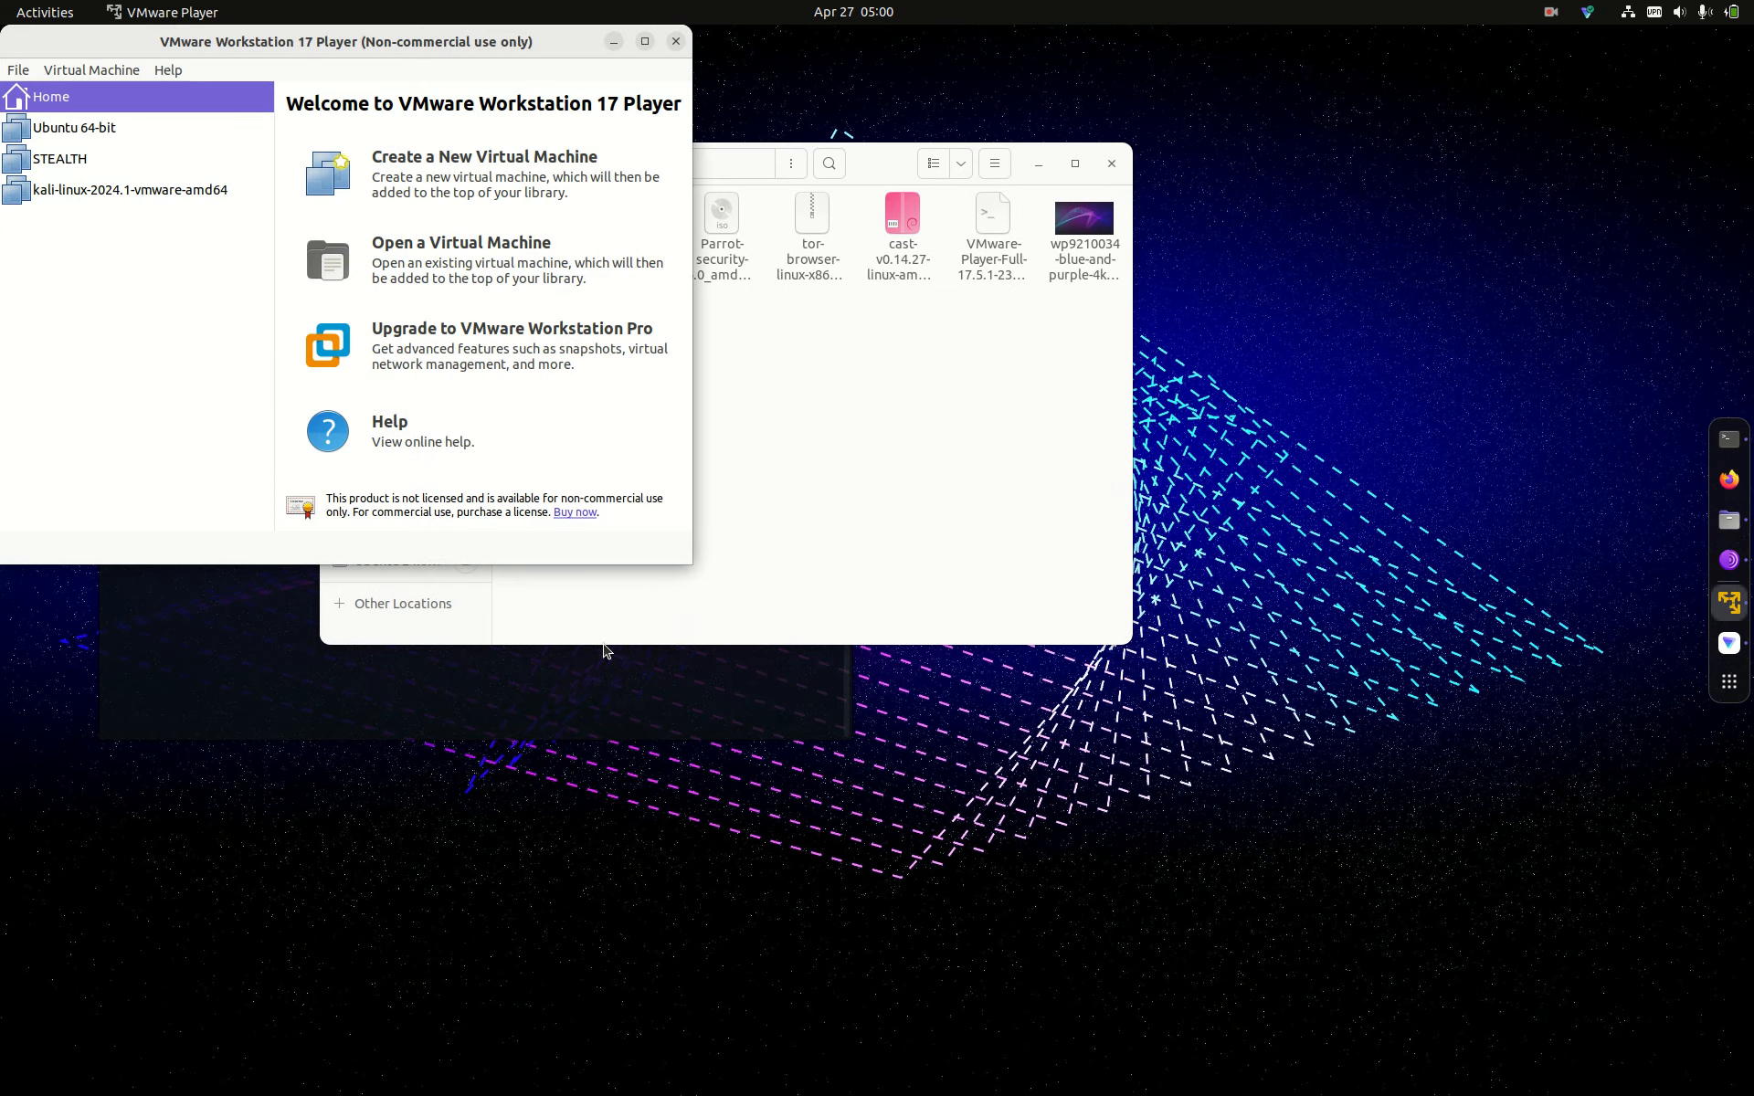
pyautogui.click(428, 159)
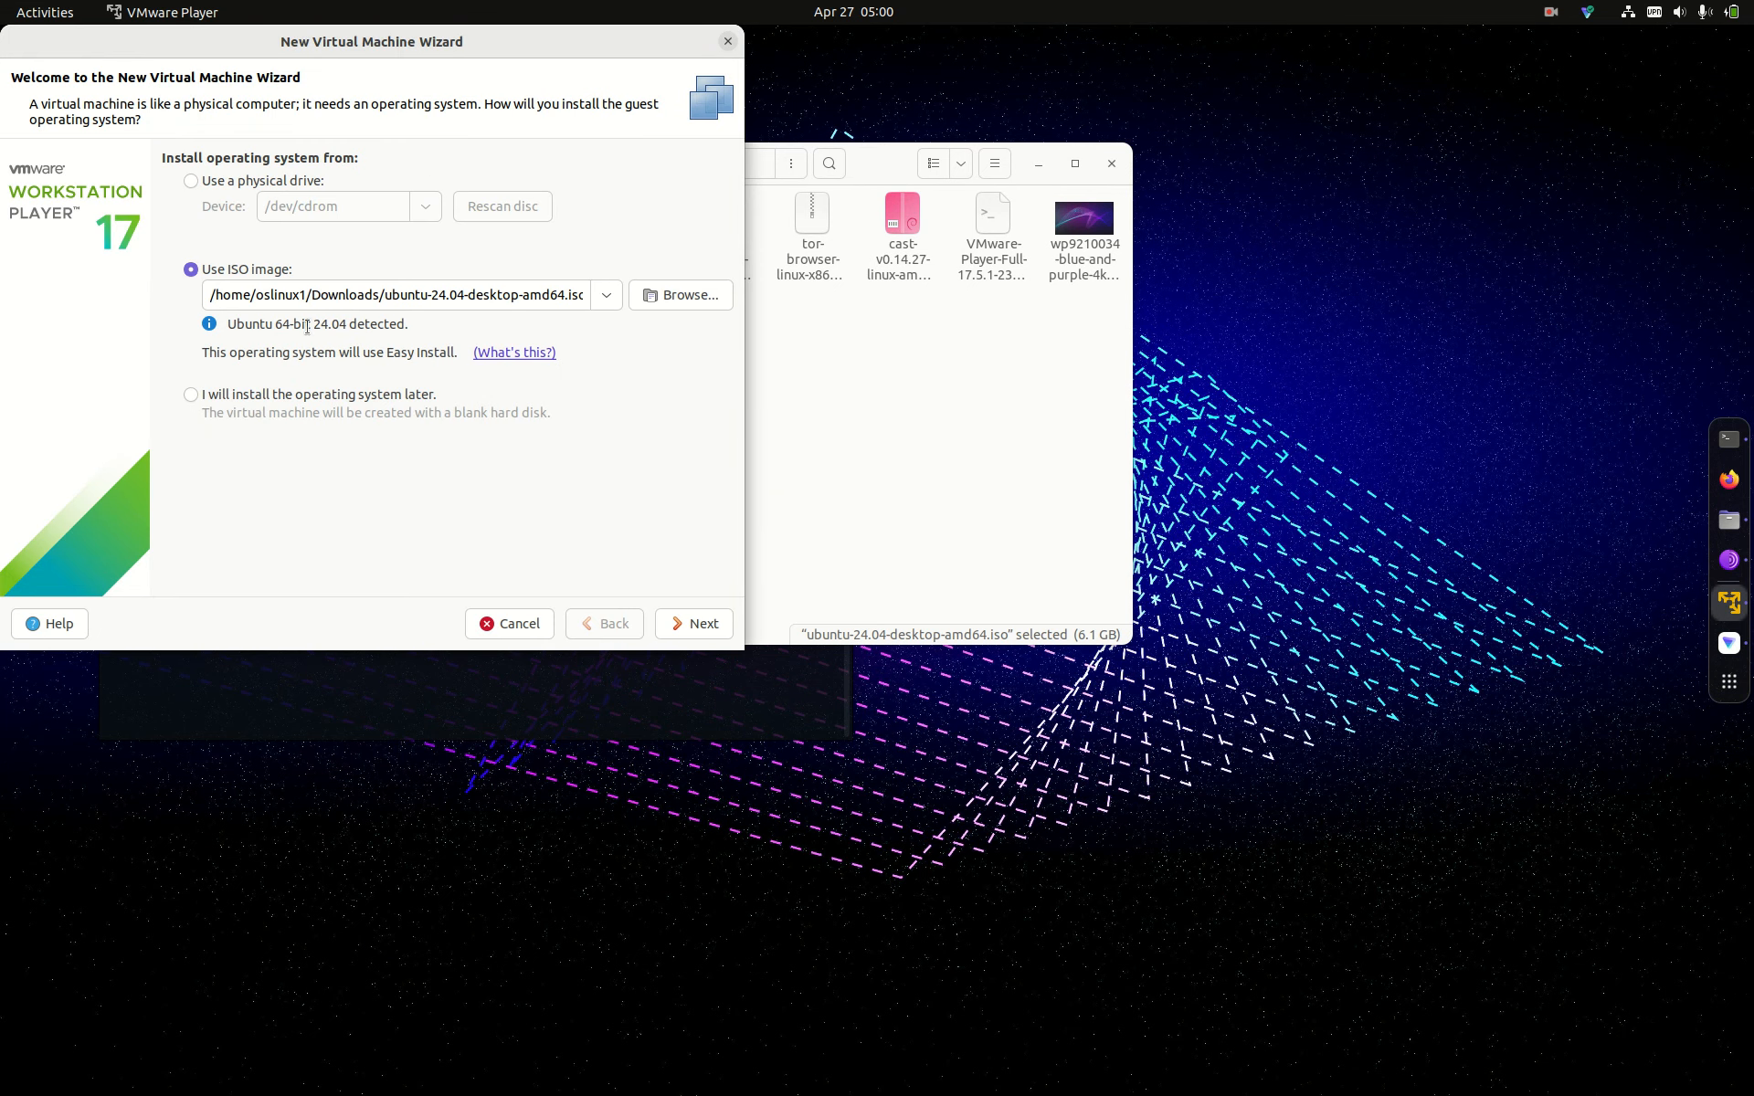
# Step: Accept the Ubuntu 24.04 ISO, then enter and confirm the Linux account password
pyautogui.click(713, 628)
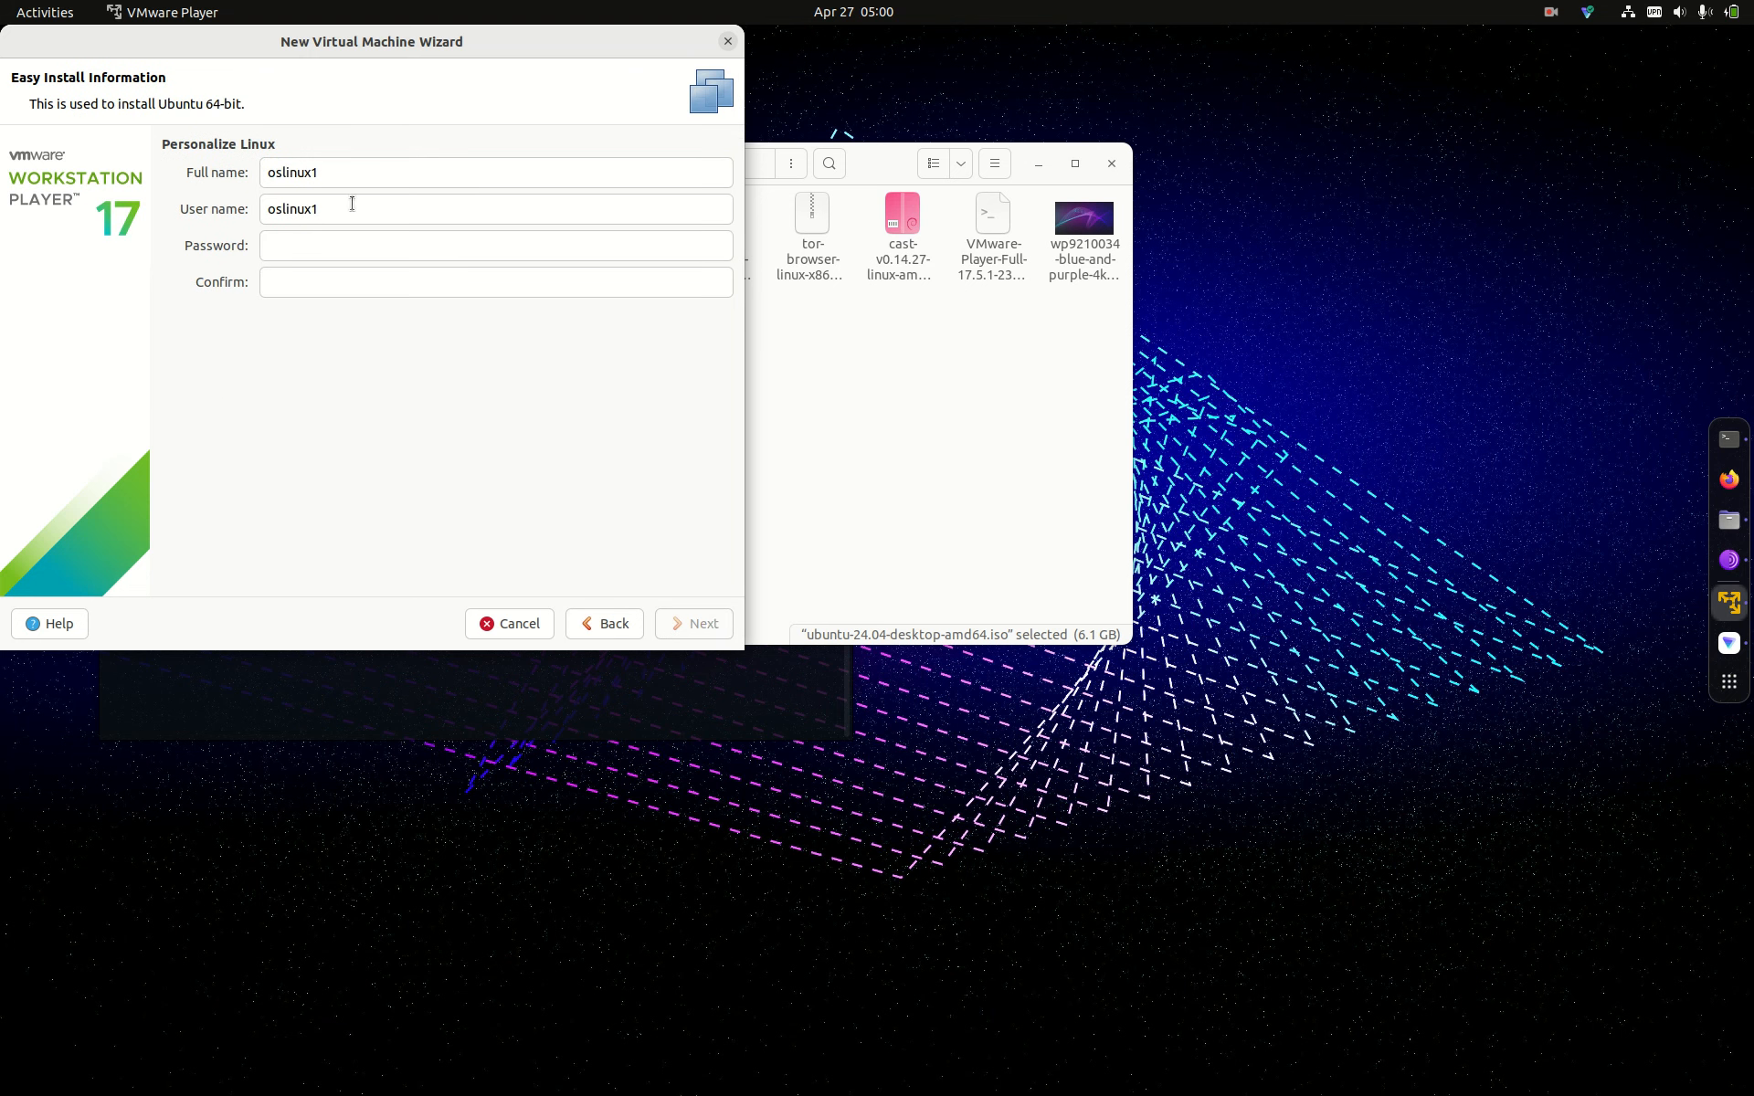
pyautogui.click(319, 243)
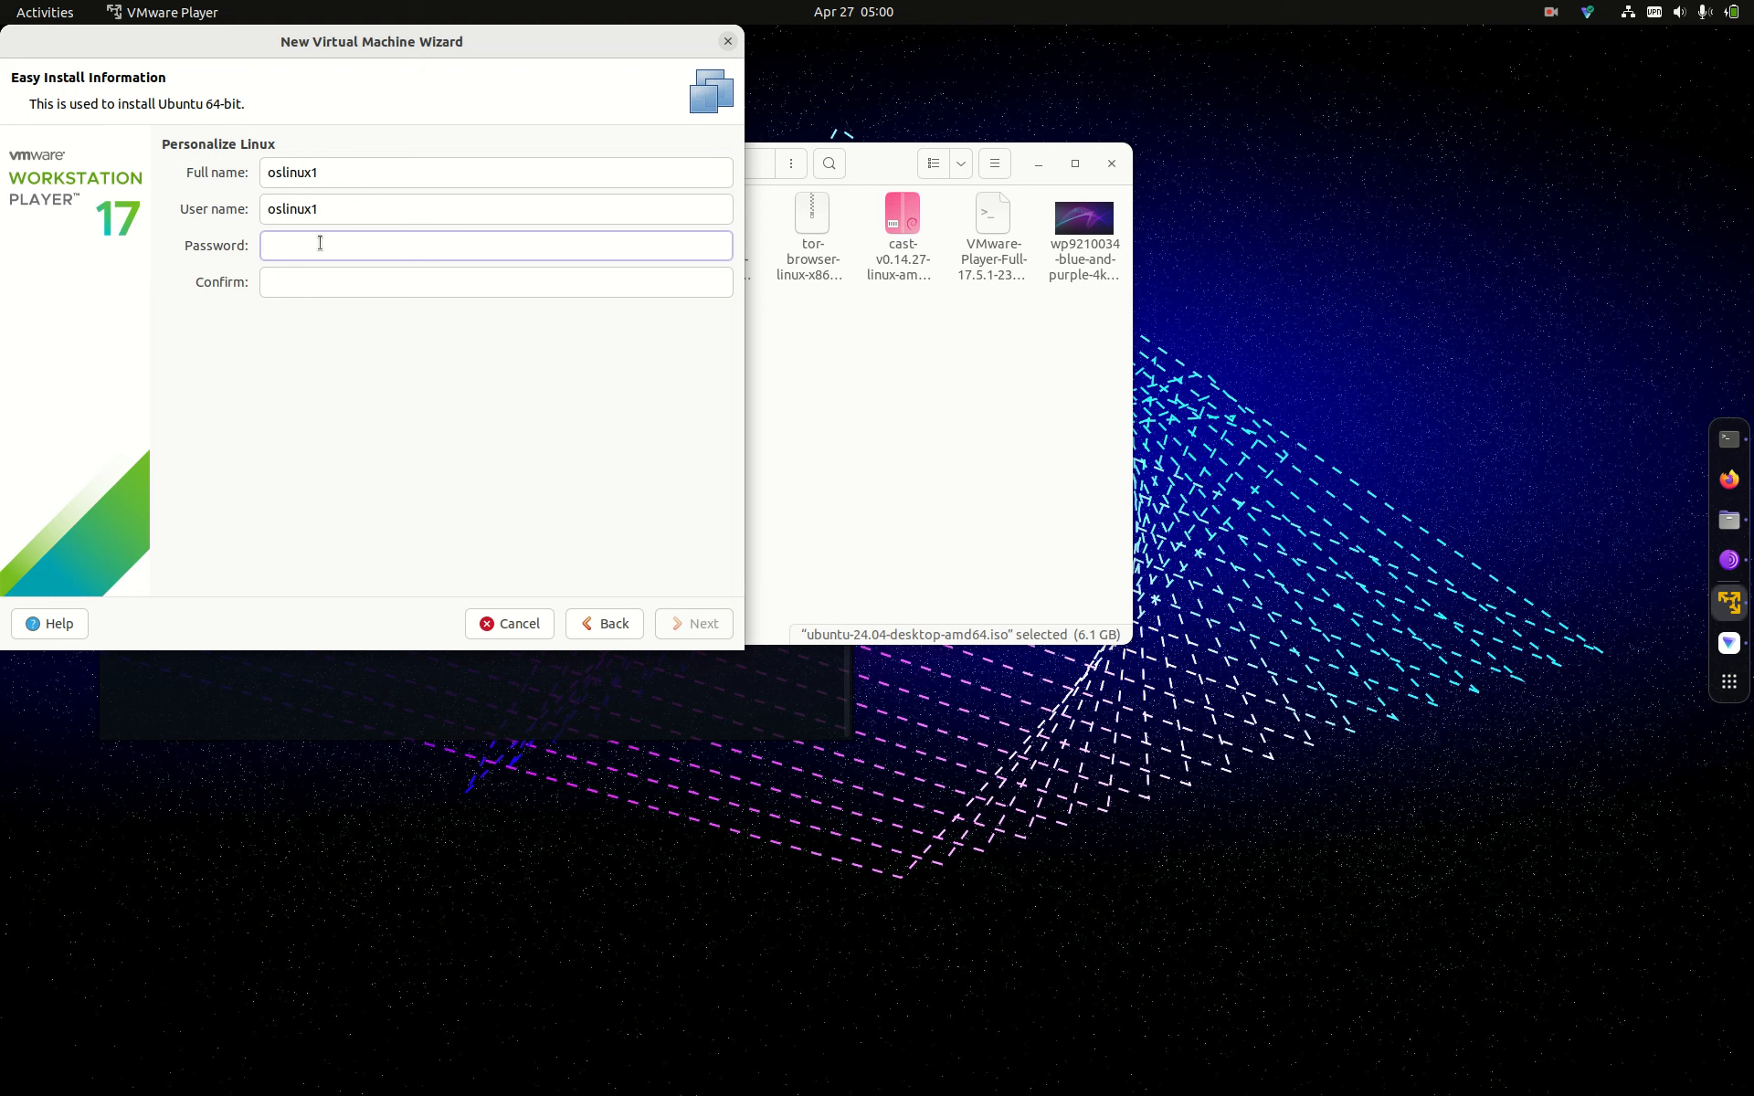
pyautogui.write('oslinux')
pyautogui.click(294, 278)
pyautogui.write('o')
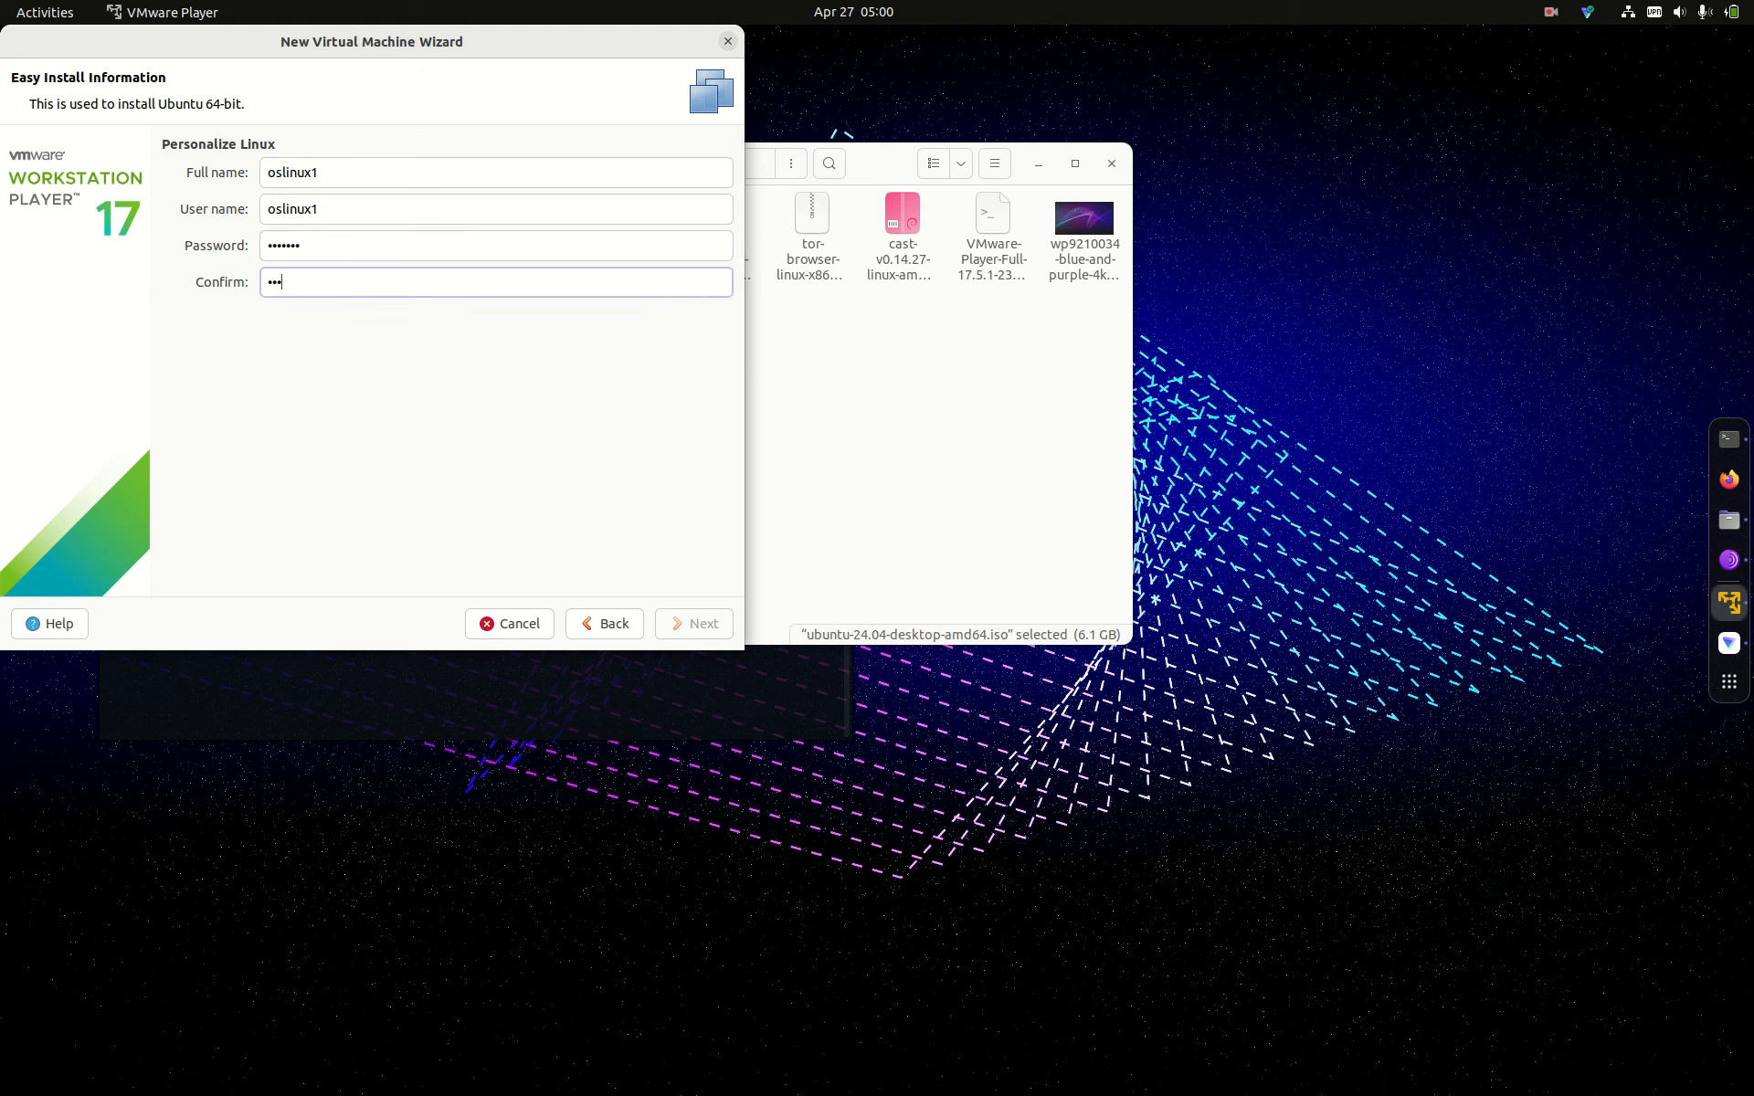
pyautogui.write('slinux')
# Step: Keep the name Ubuntu 64-bit (2) and raise the maximum disk size from 20 to 80 GB
pyautogui.click(696, 626)
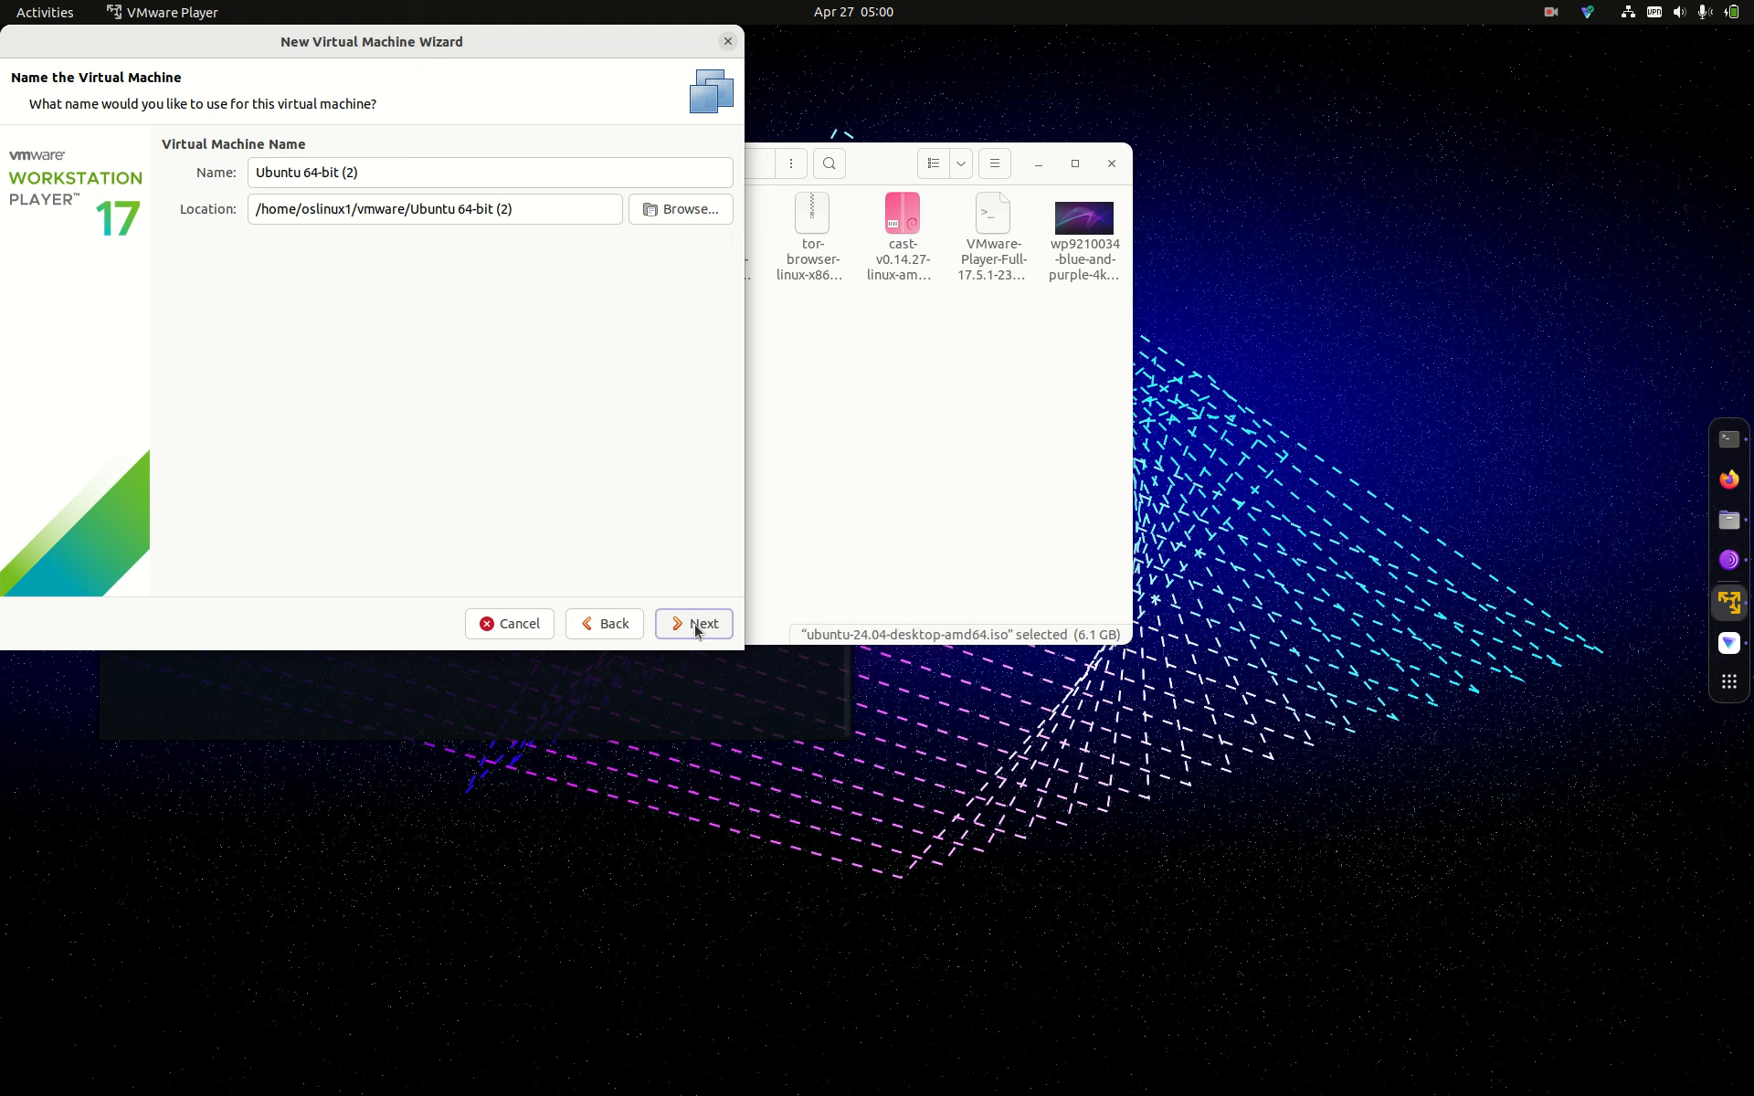
pyautogui.click(696, 627)
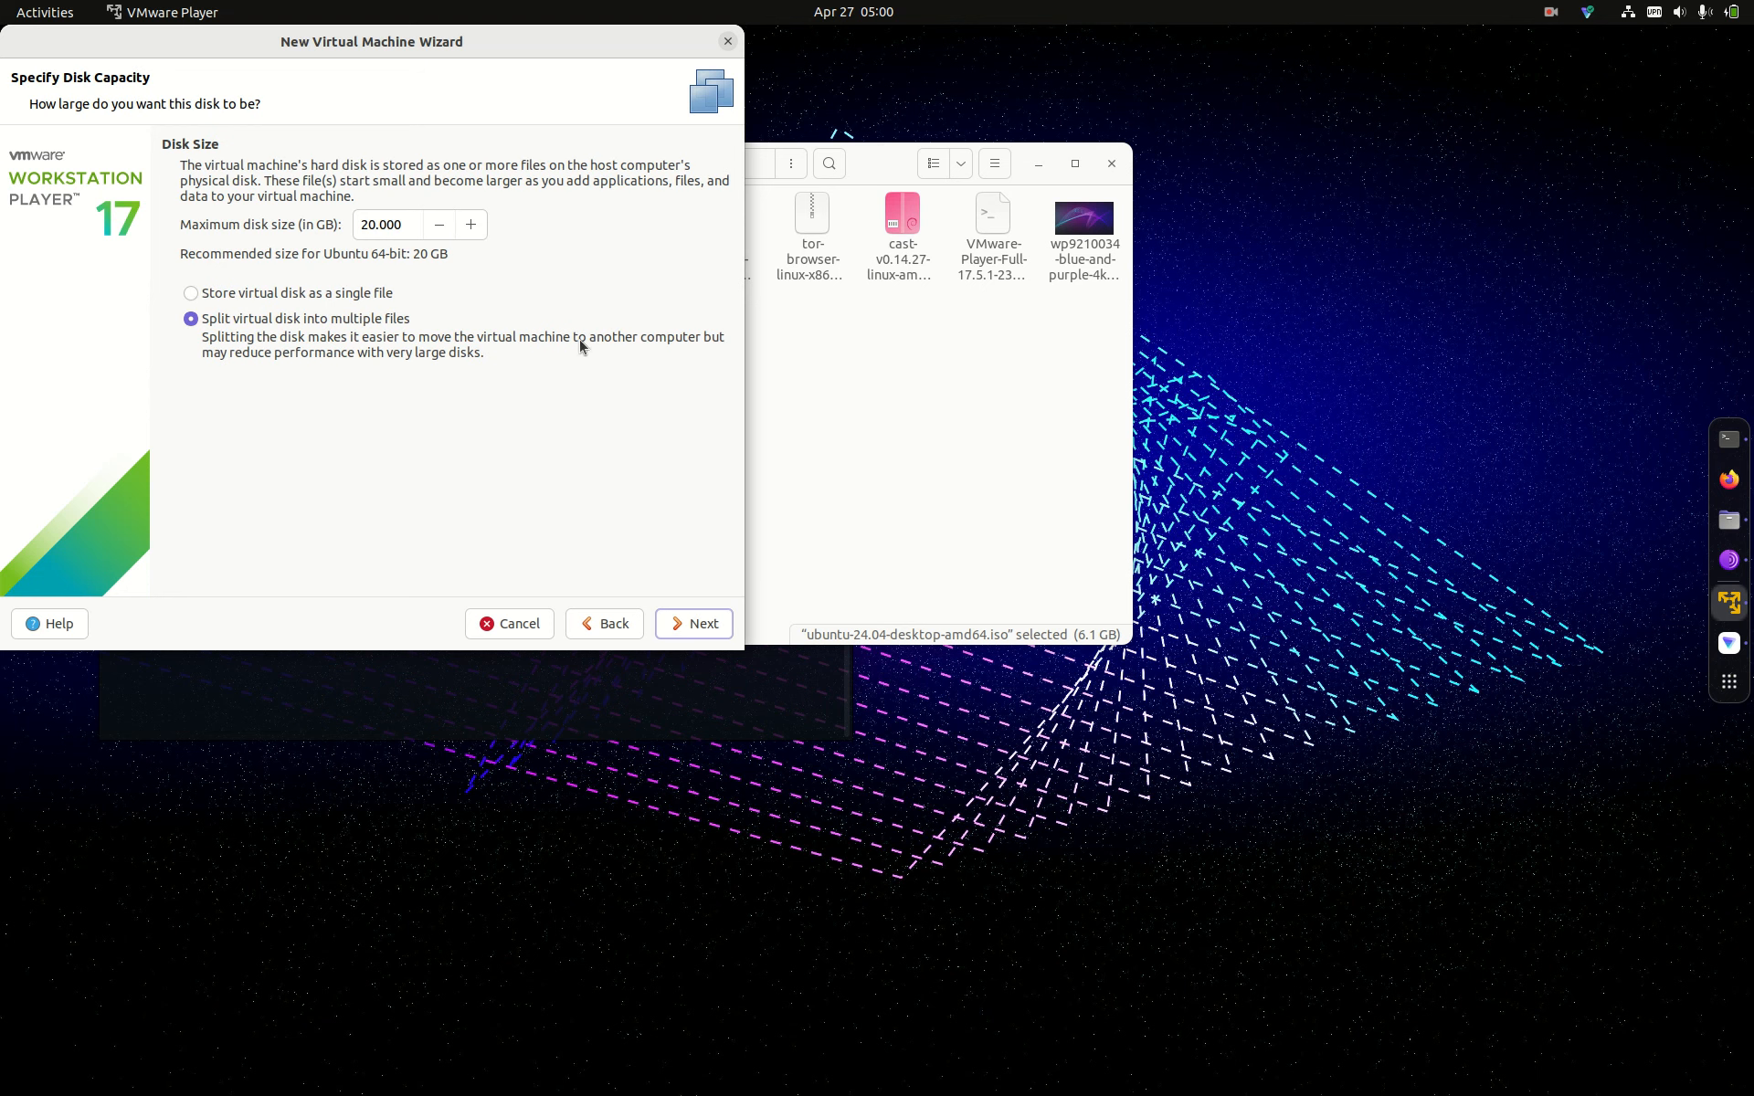
pyautogui.click(379, 228)
pyautogui.press('BackSpace')
pyautogui.press('BackSpace')
pyautogui.write('80')
# Step: Untick 'Allow executing file as program' in the Ubuntu ISO's permissions
pyautogui.click(882, 171)
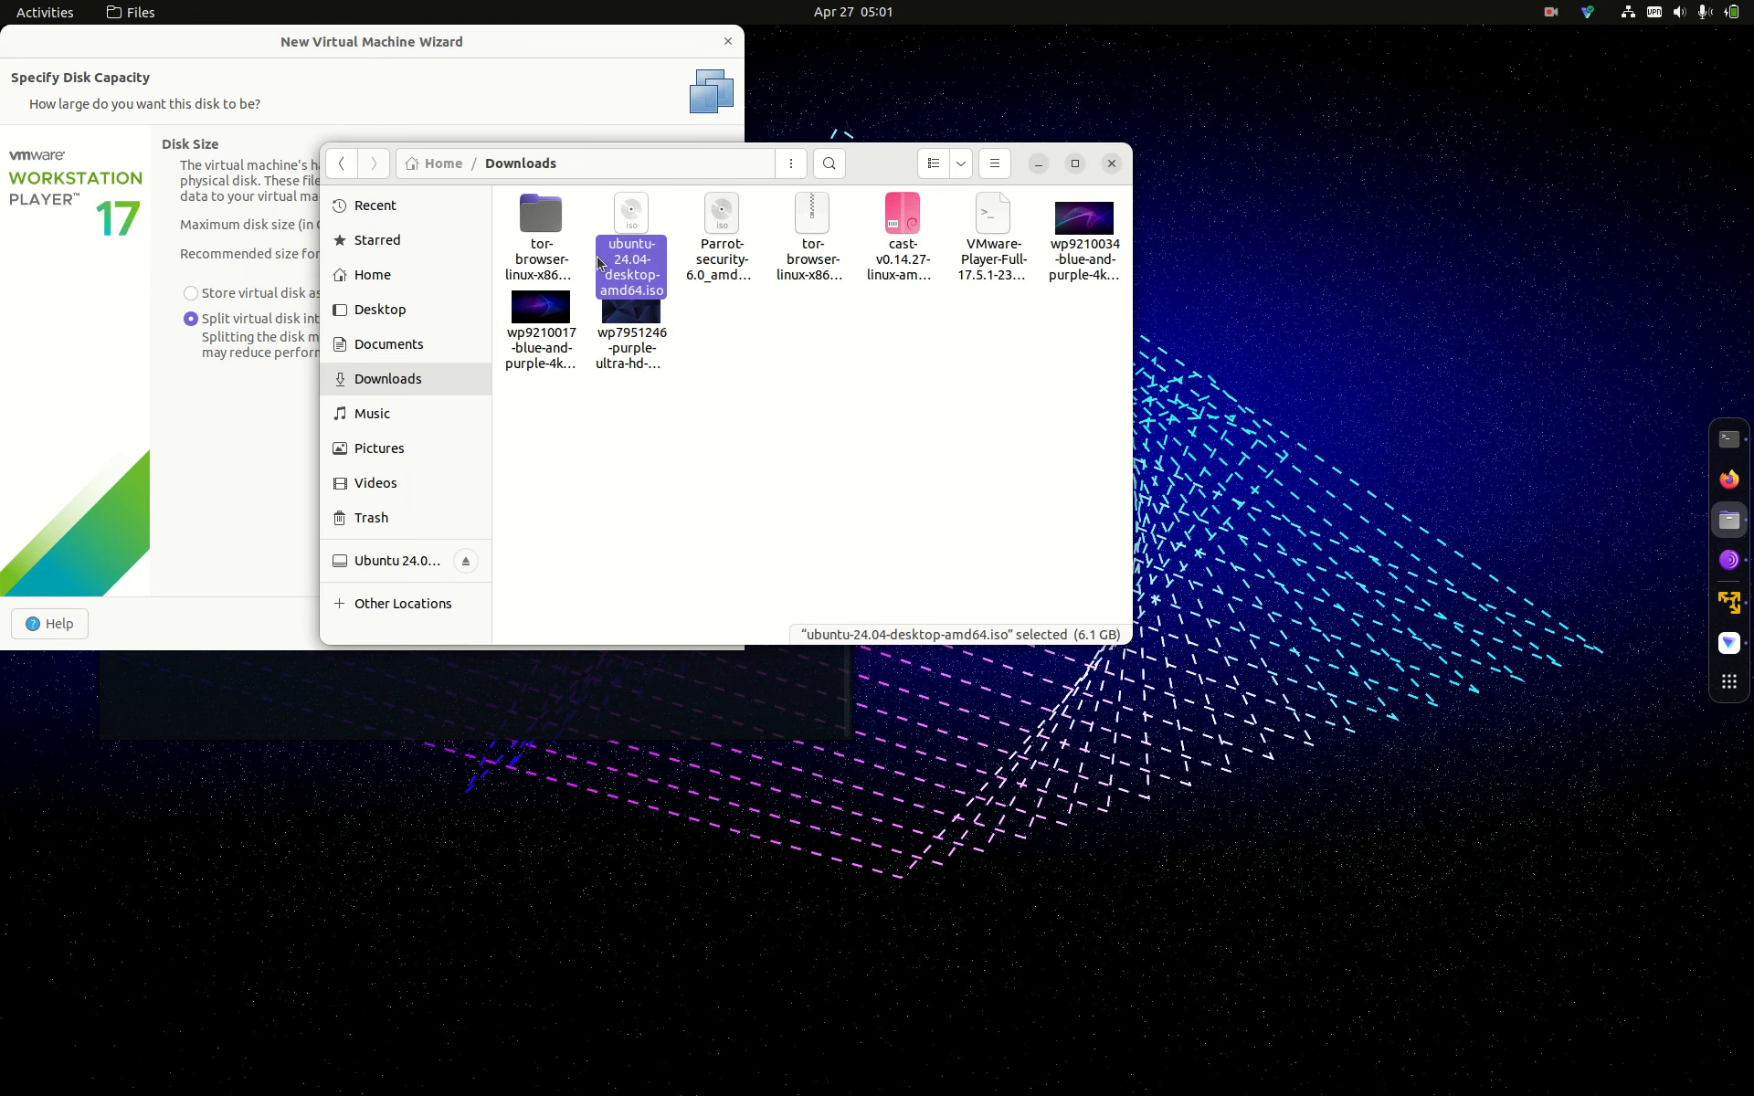
pyautogui.rightClick(623, 265)
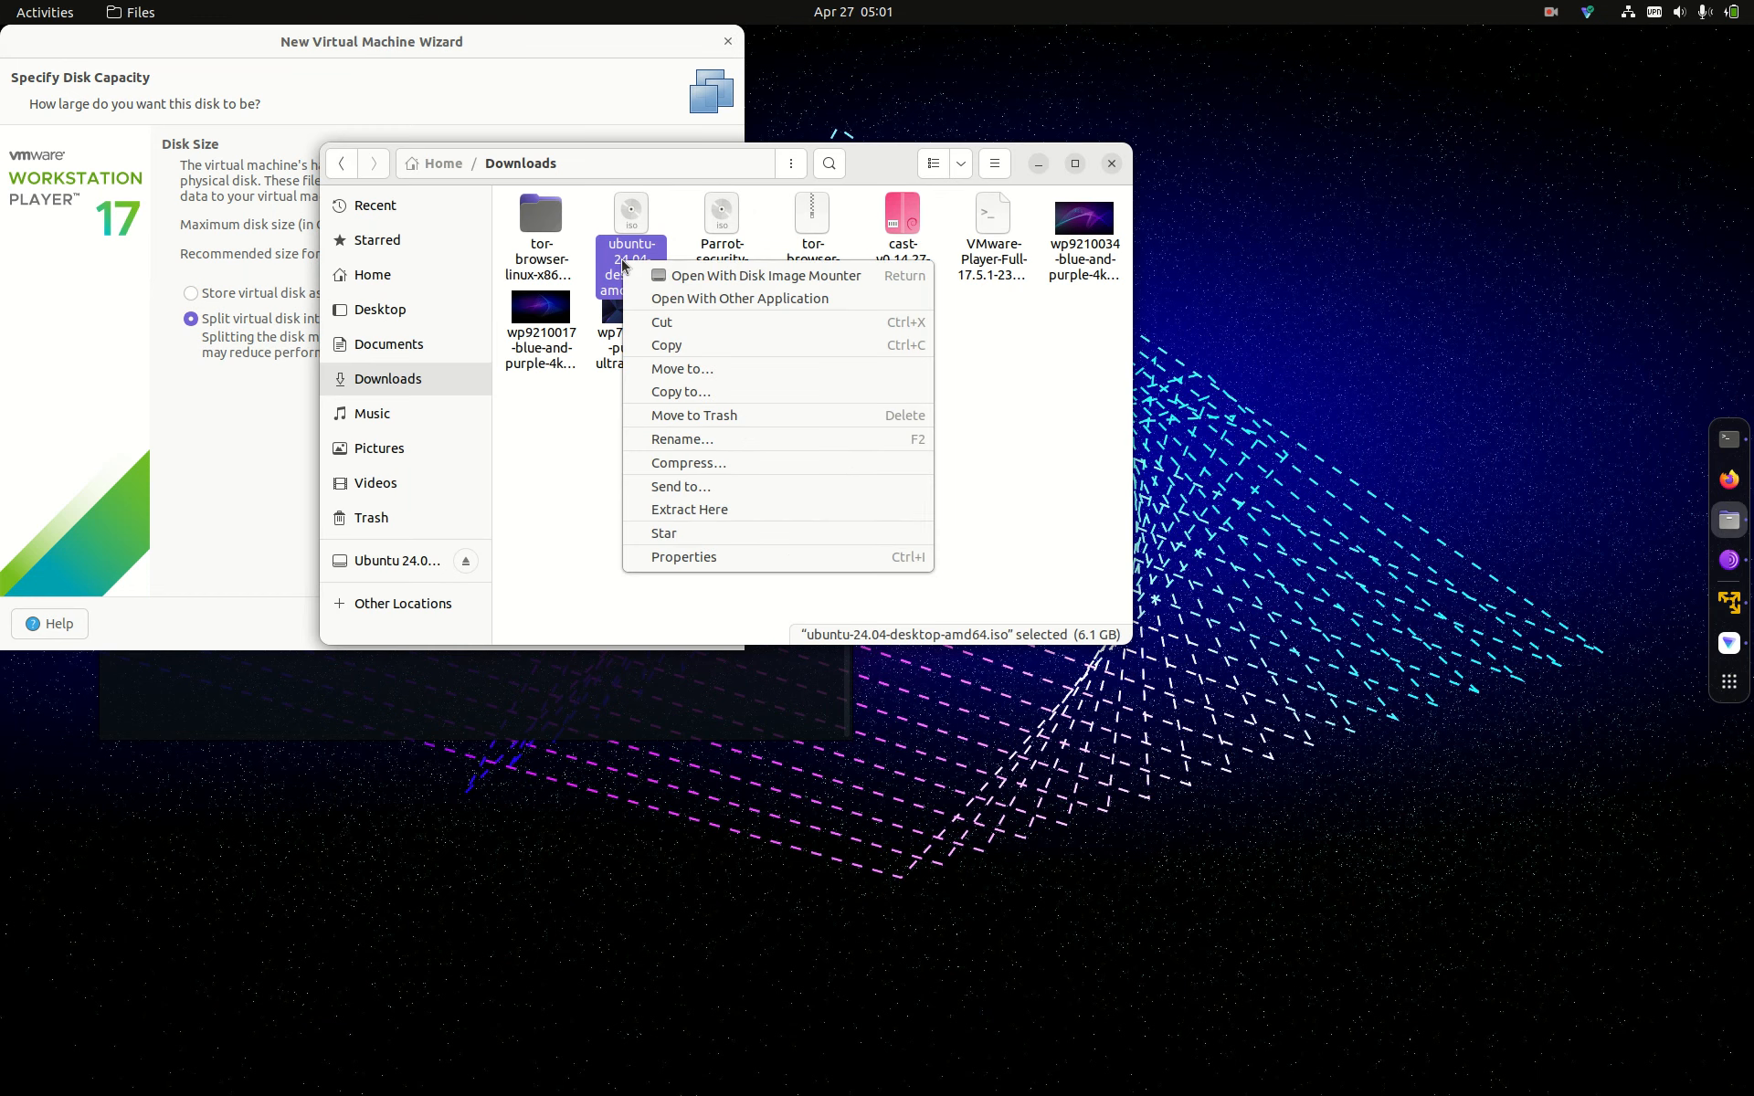
pyautogui.click(741, 557)
pyautogui.click(730, 233)
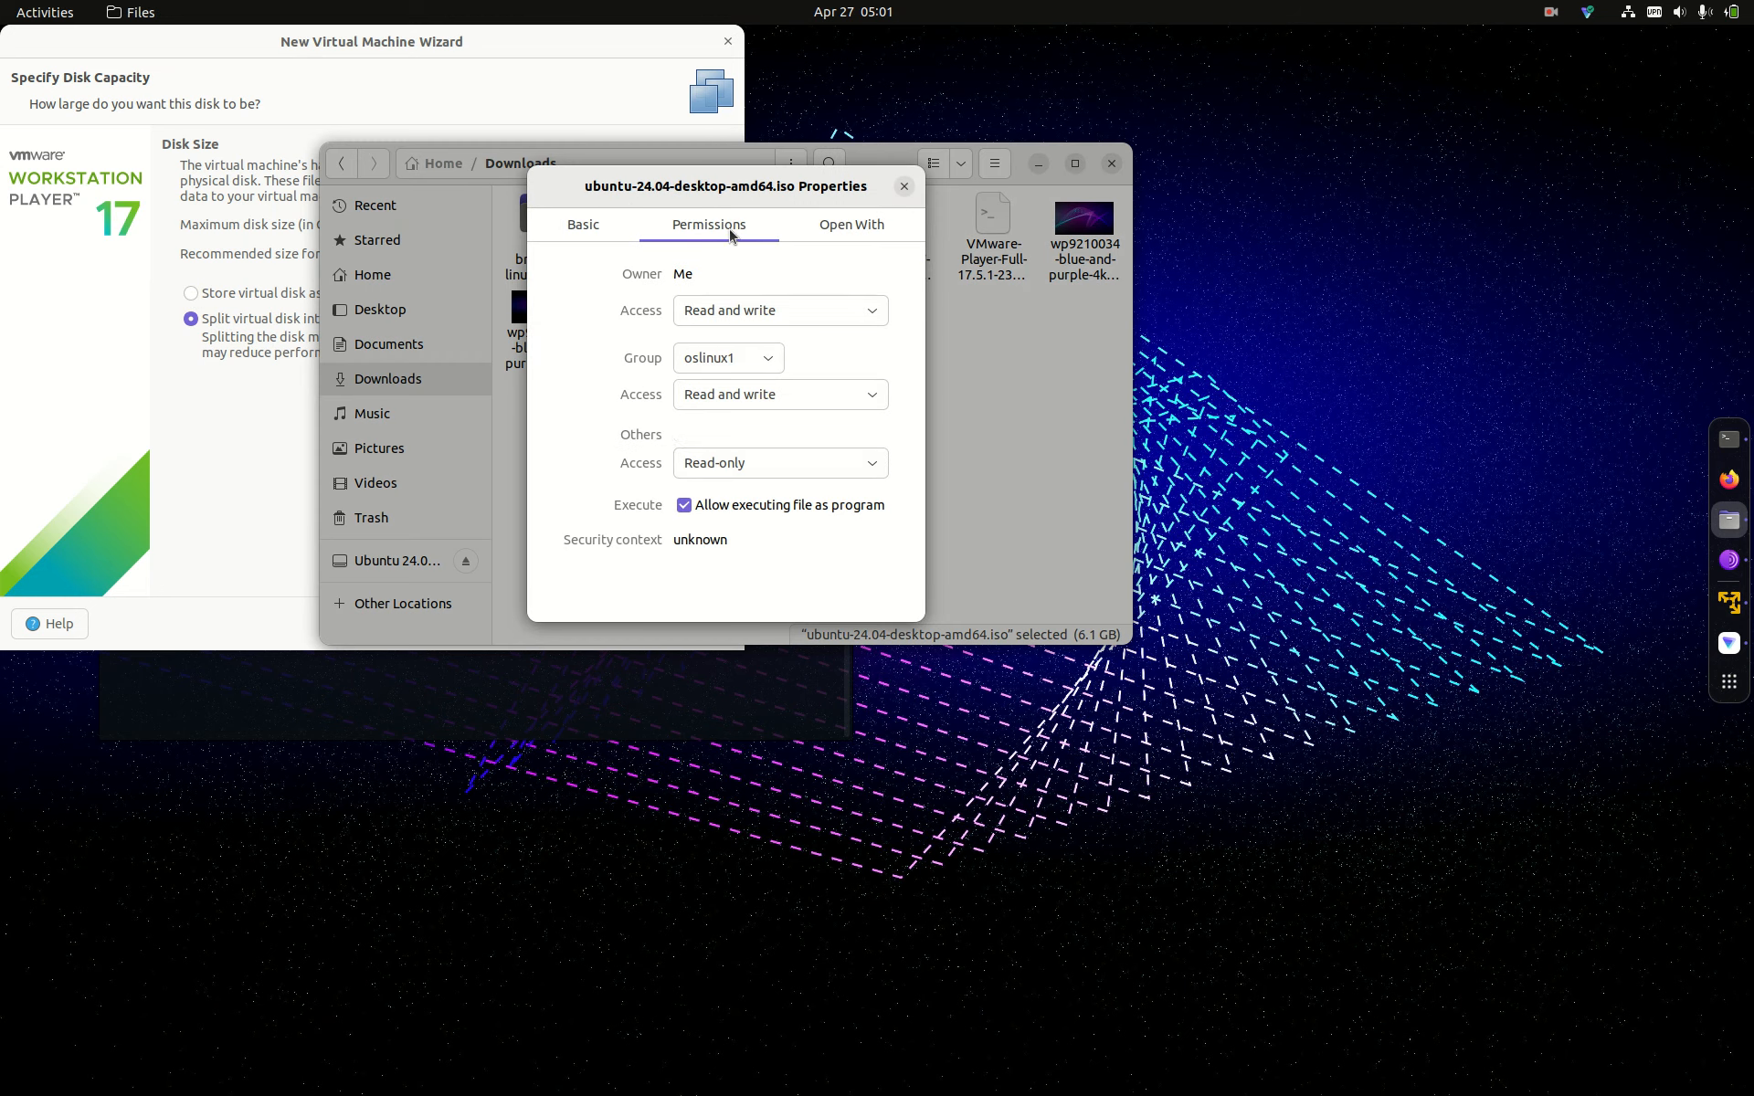
pyautogui.click(683, 506)
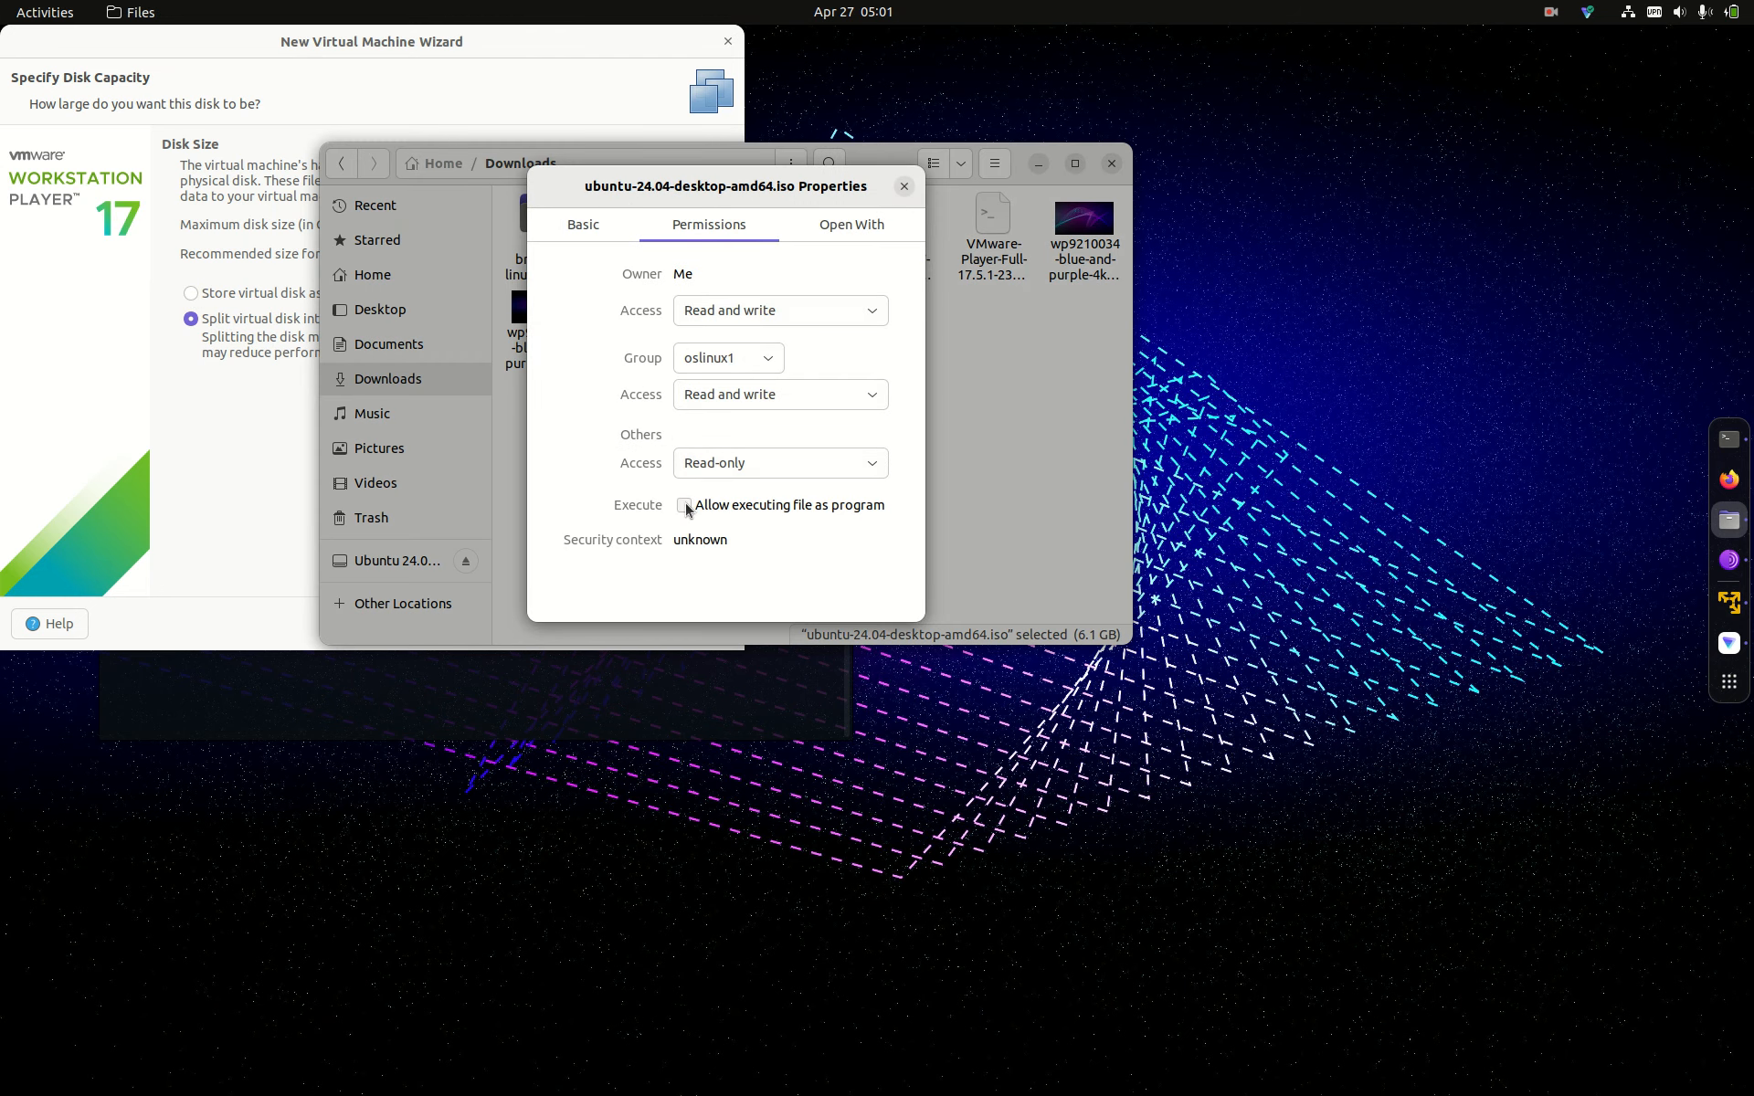
# Step: Close the ISO's properties, move Downloads to the right, and continue to the wizard's summary
pyautogui.click(904, 186)
pyautogui.moveTo(895, 168); pyautogui.dragTo(1470, 273)
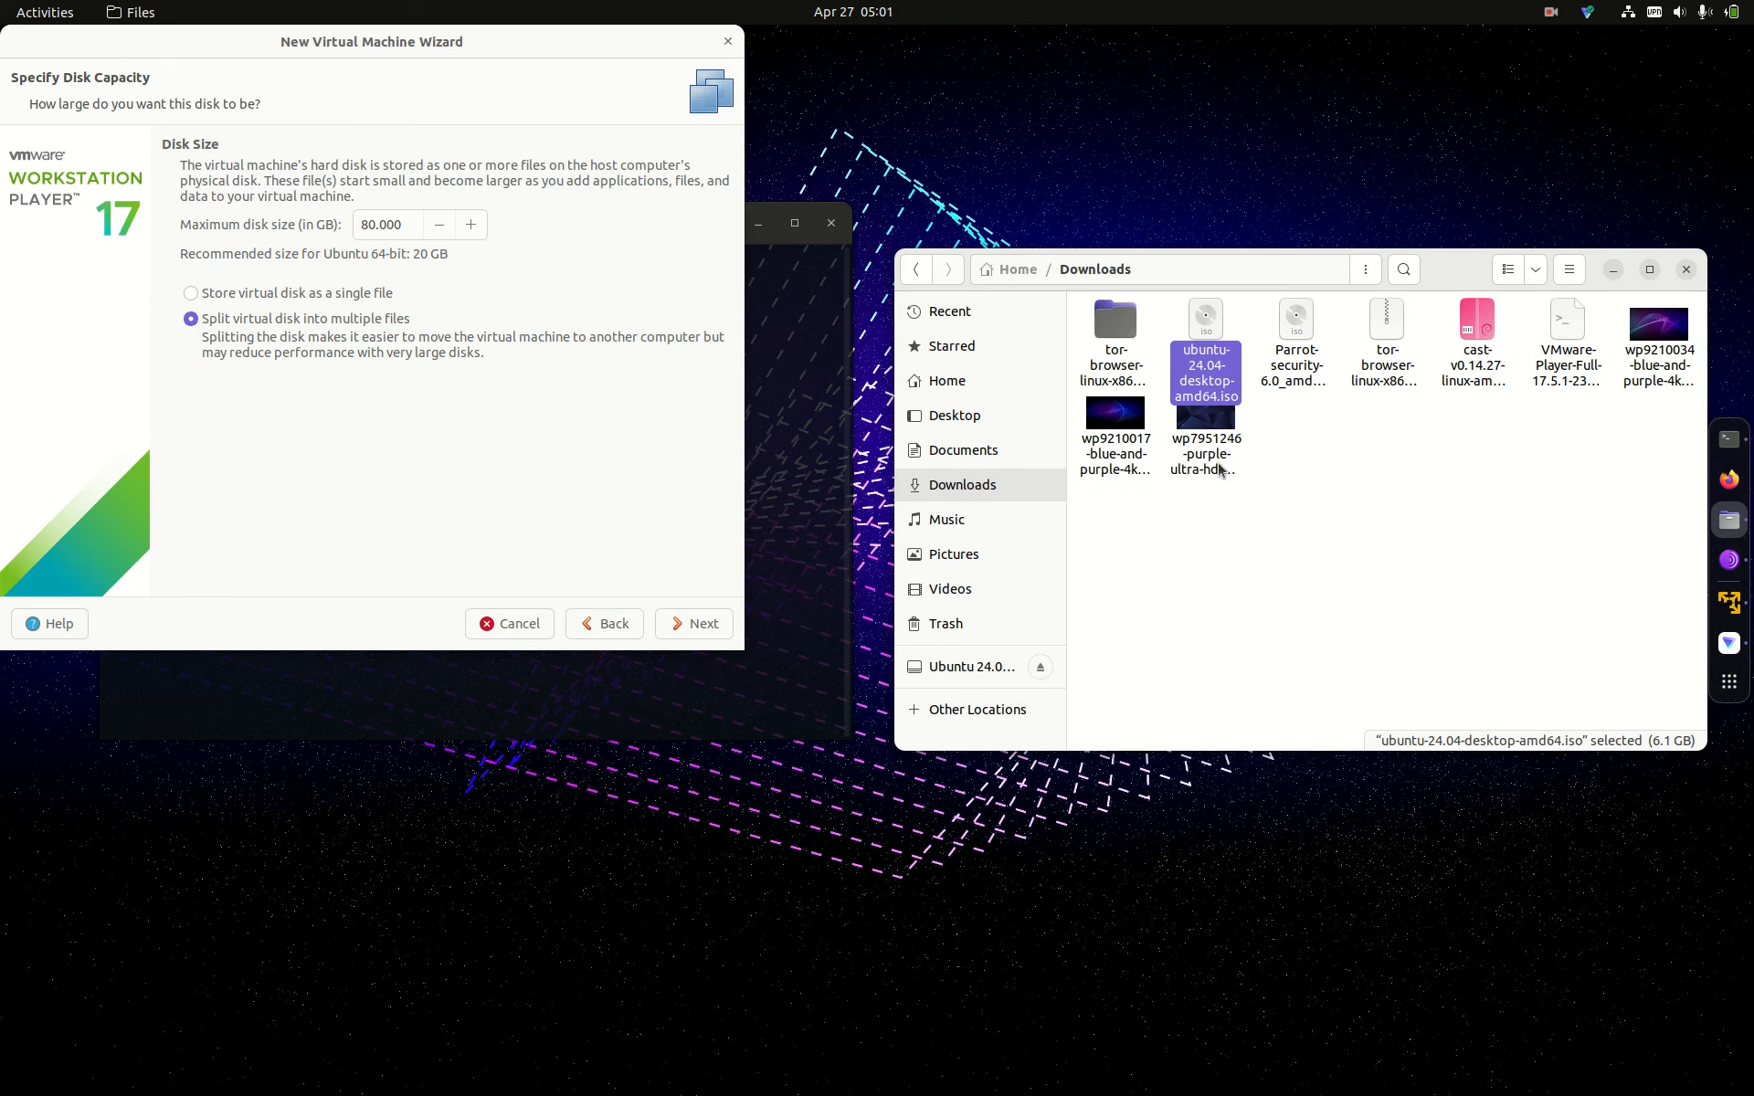
pyautogui.click(710, 632)
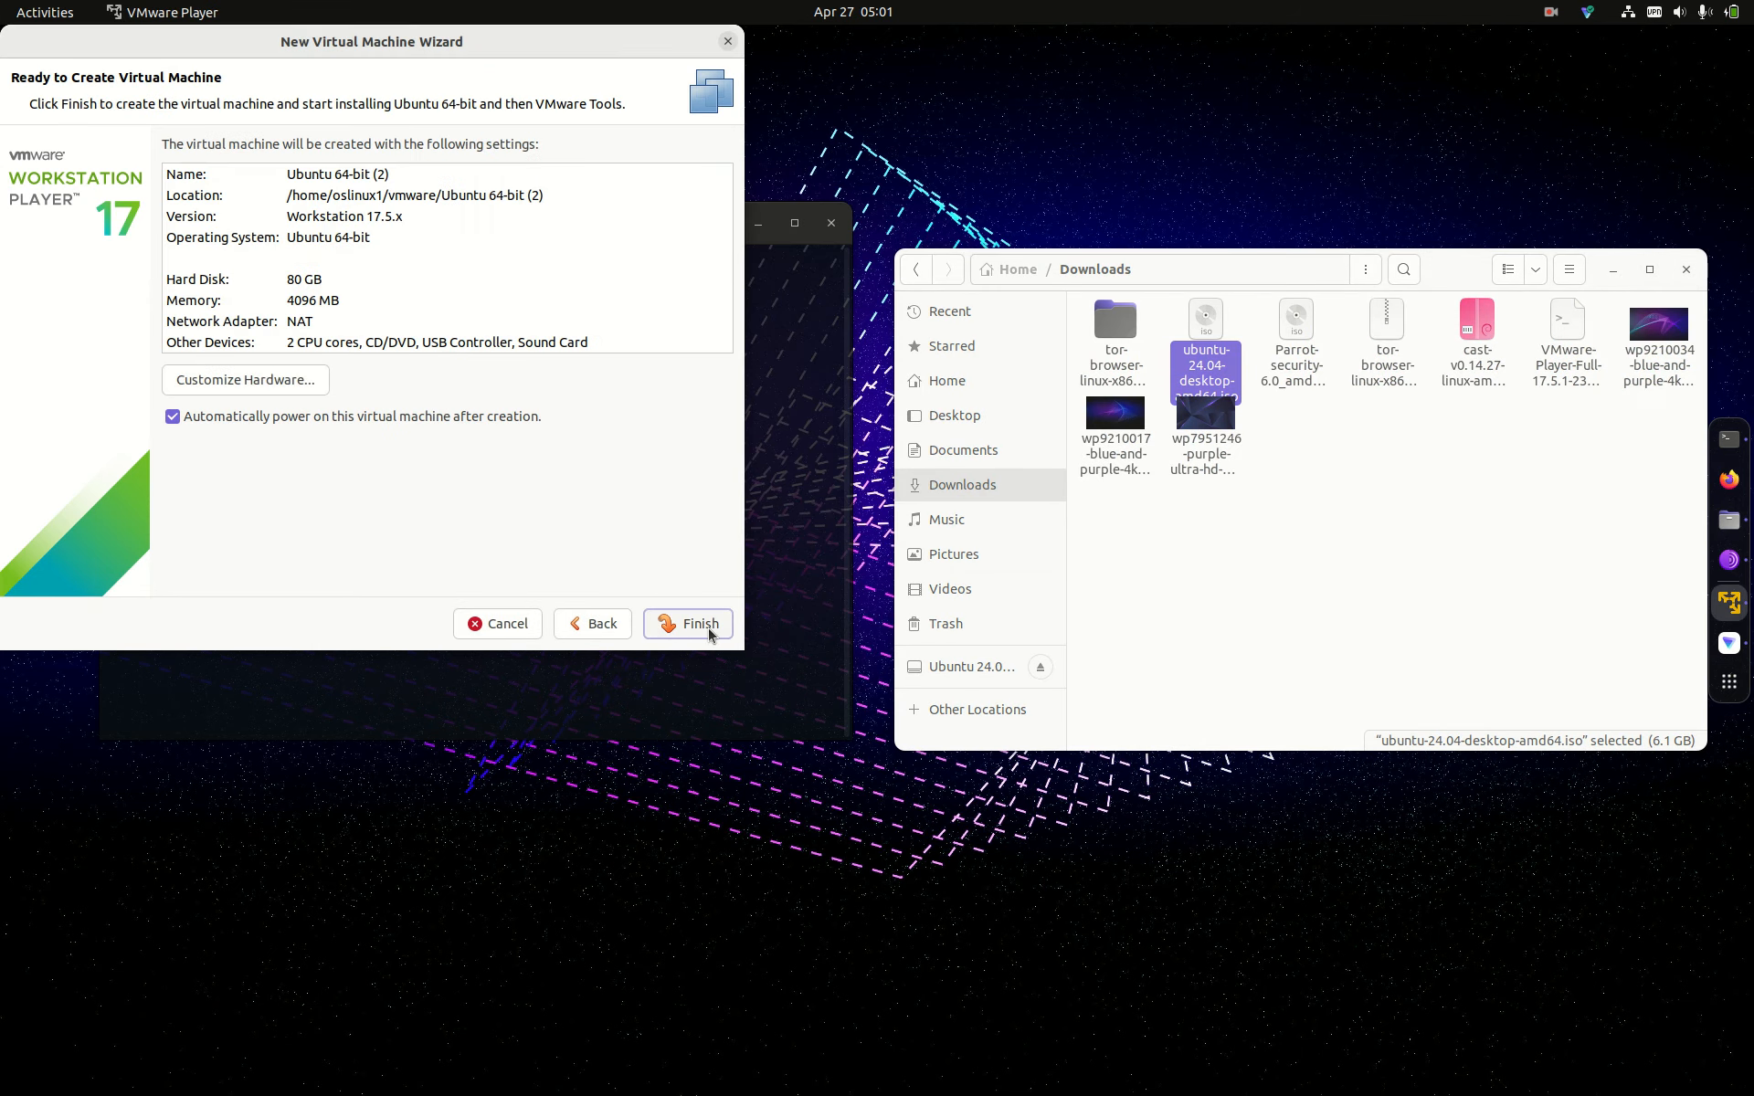
# Step: Customize the hardware to 8 GB (8192 MB) memory and 6 processor cores
pyautogui.click(293, 378)
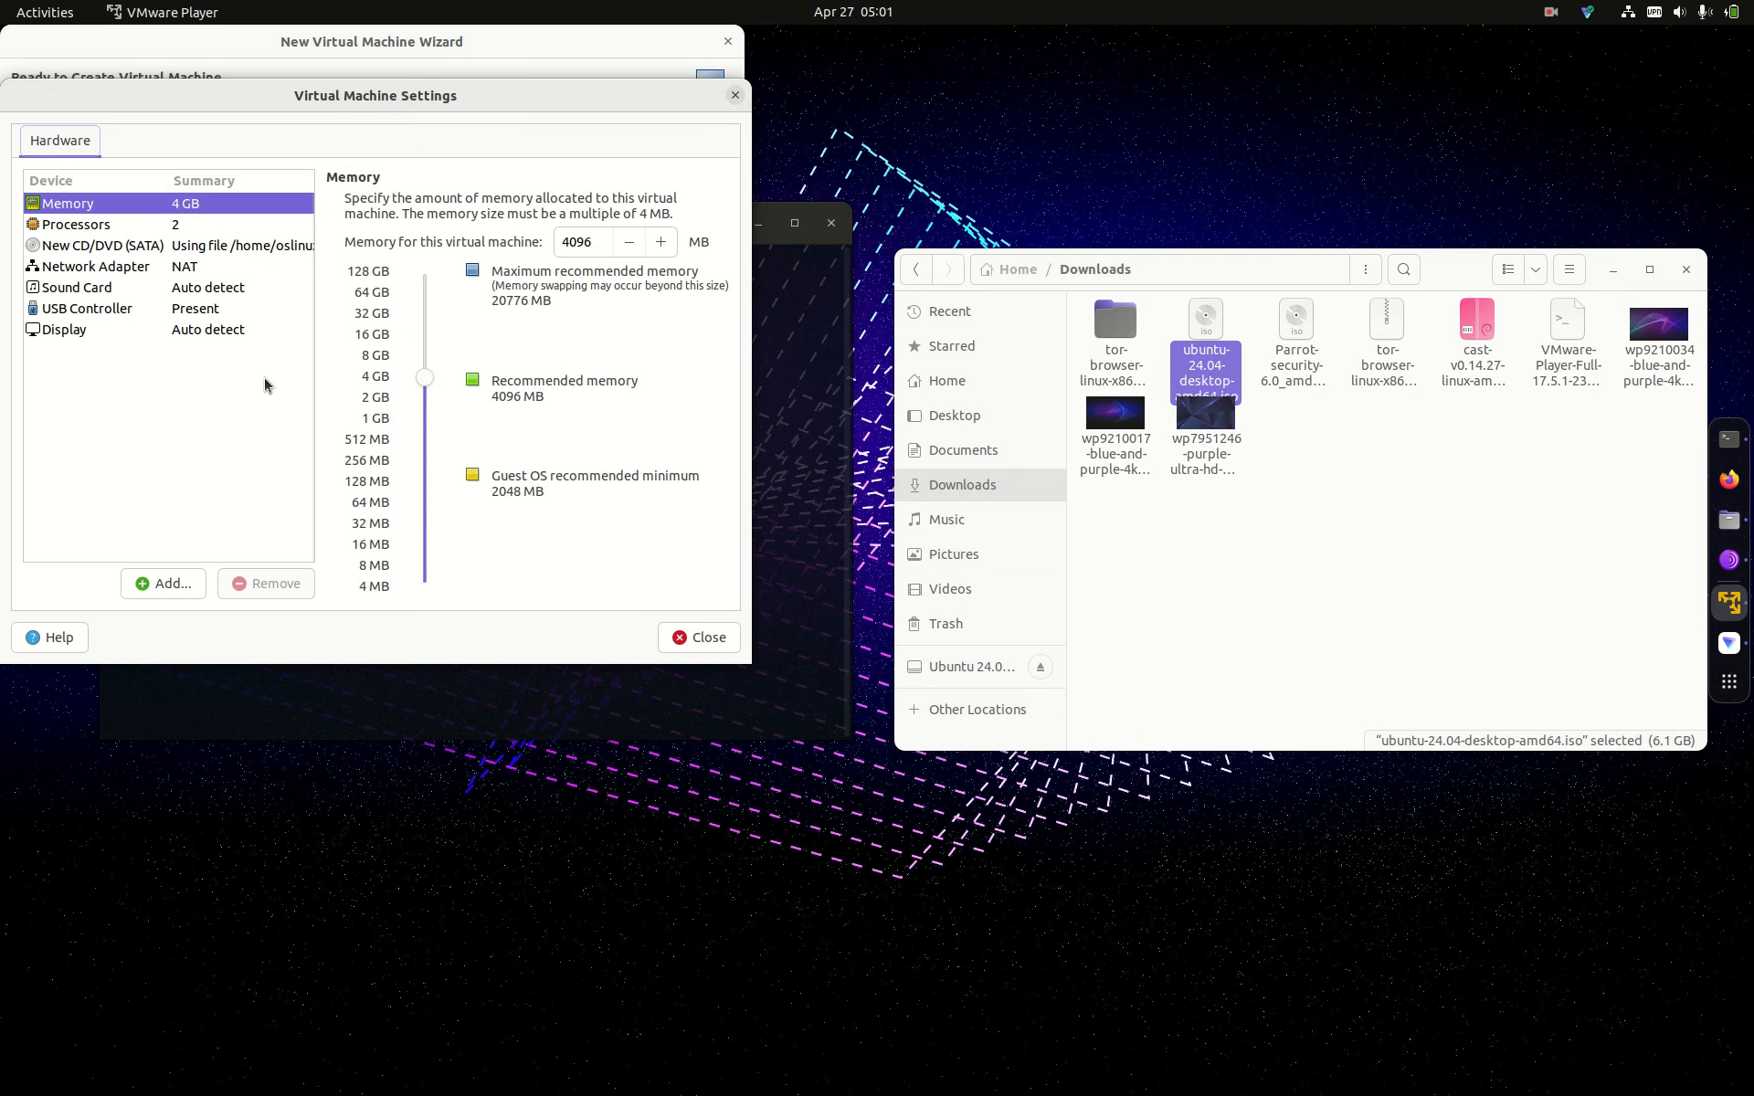
pyautogui.moveTo(424, 378); pyautogui.dragTo(434, 364)
pyautogui.click(197, 225)
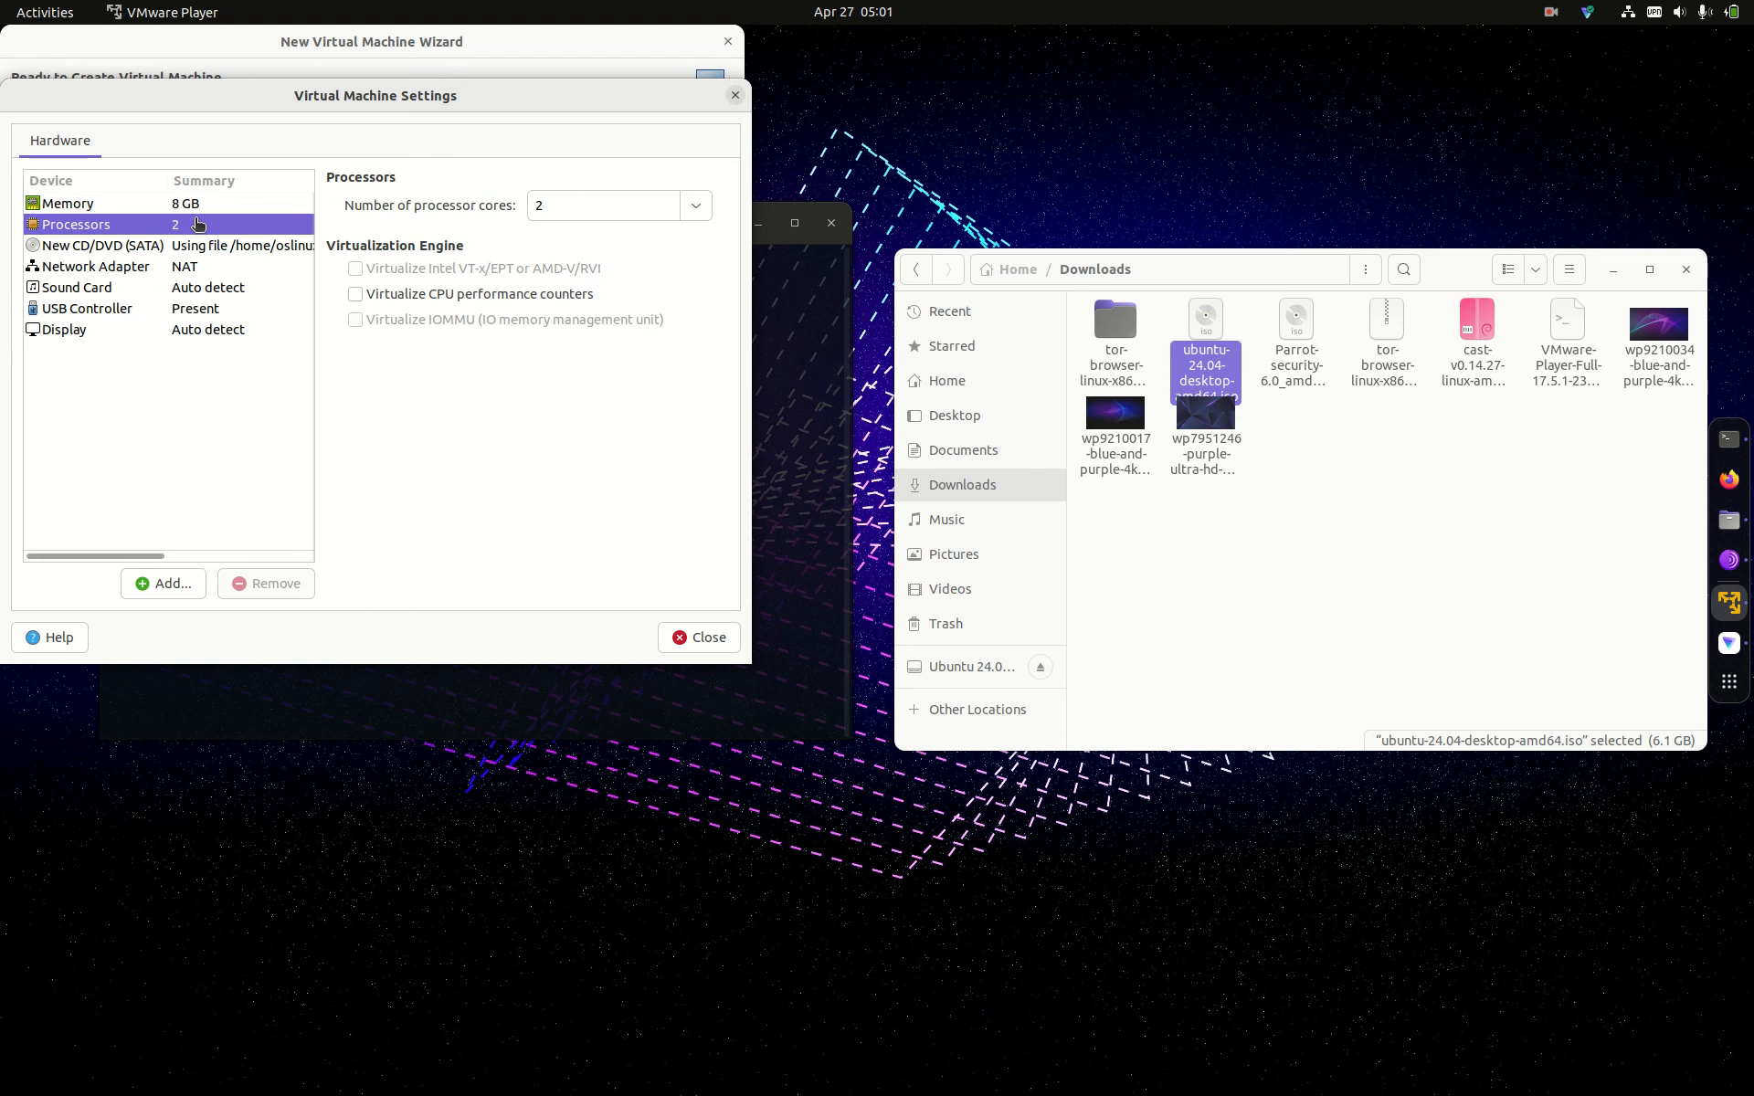
pyautogui.click(698, 208)
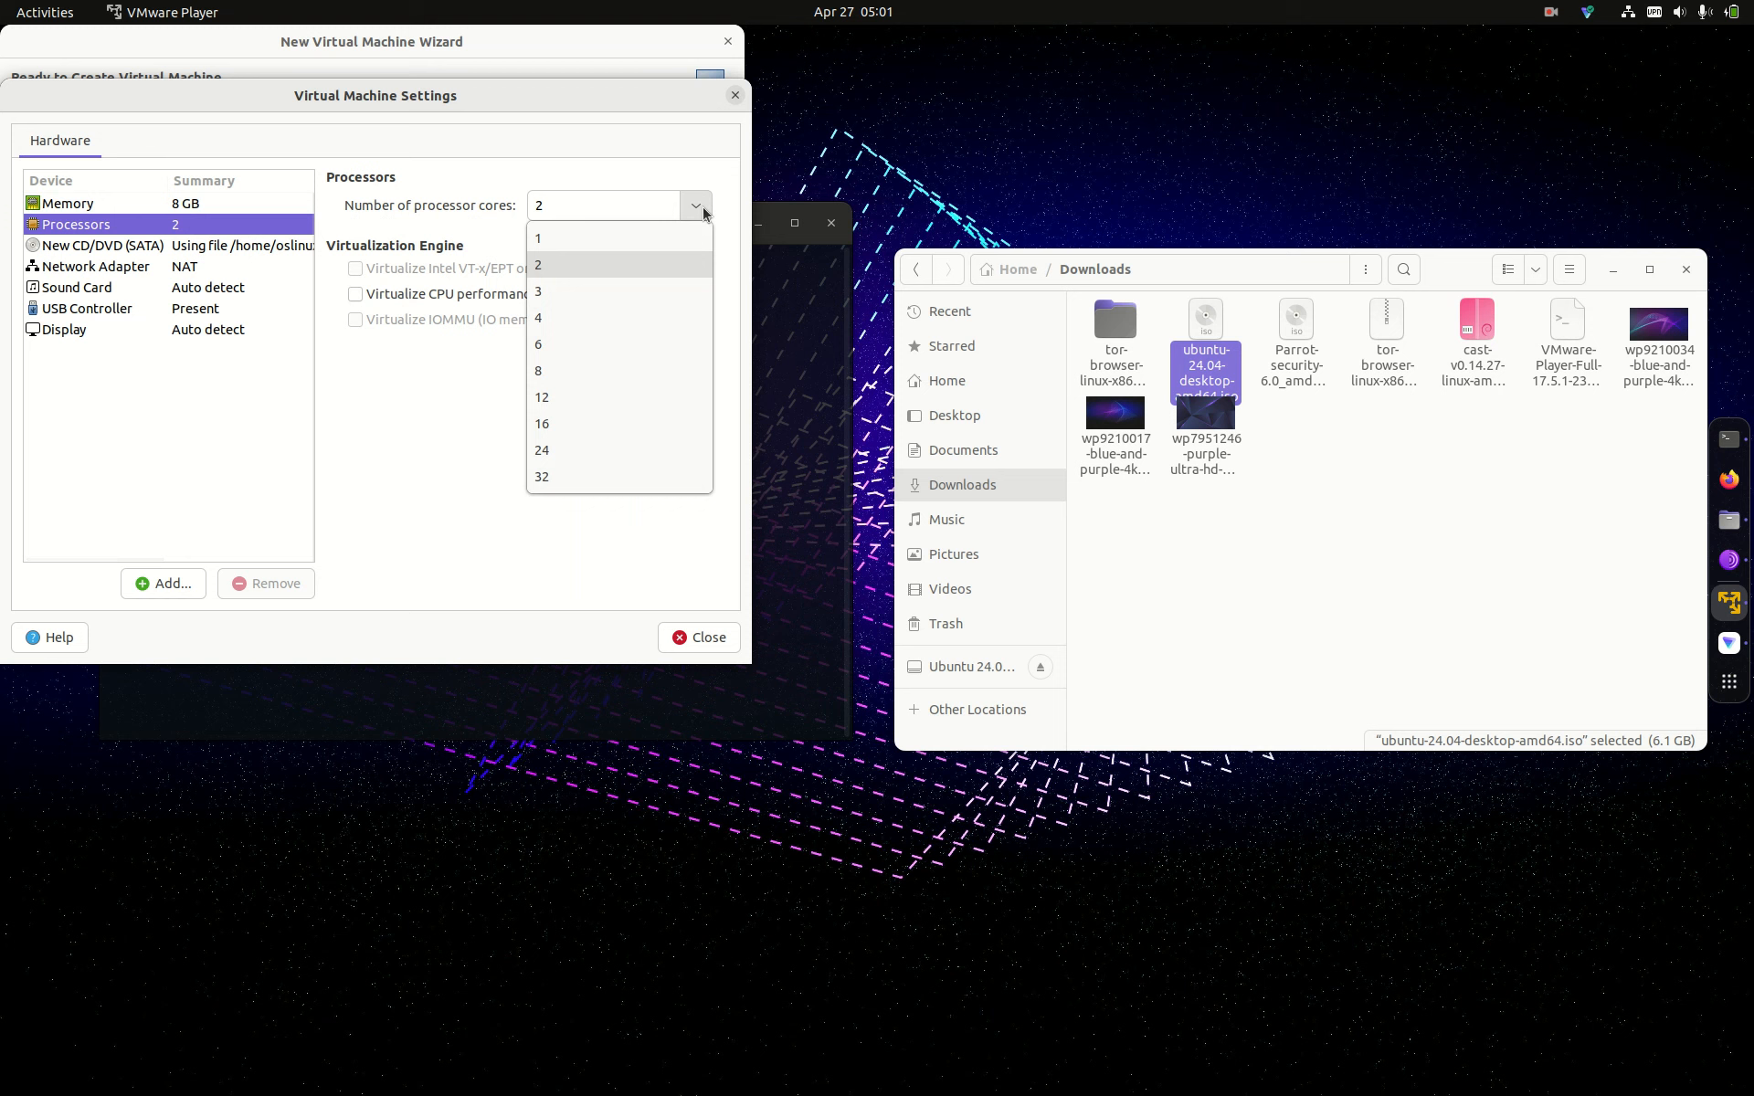
pyautogui.click(541, 349)
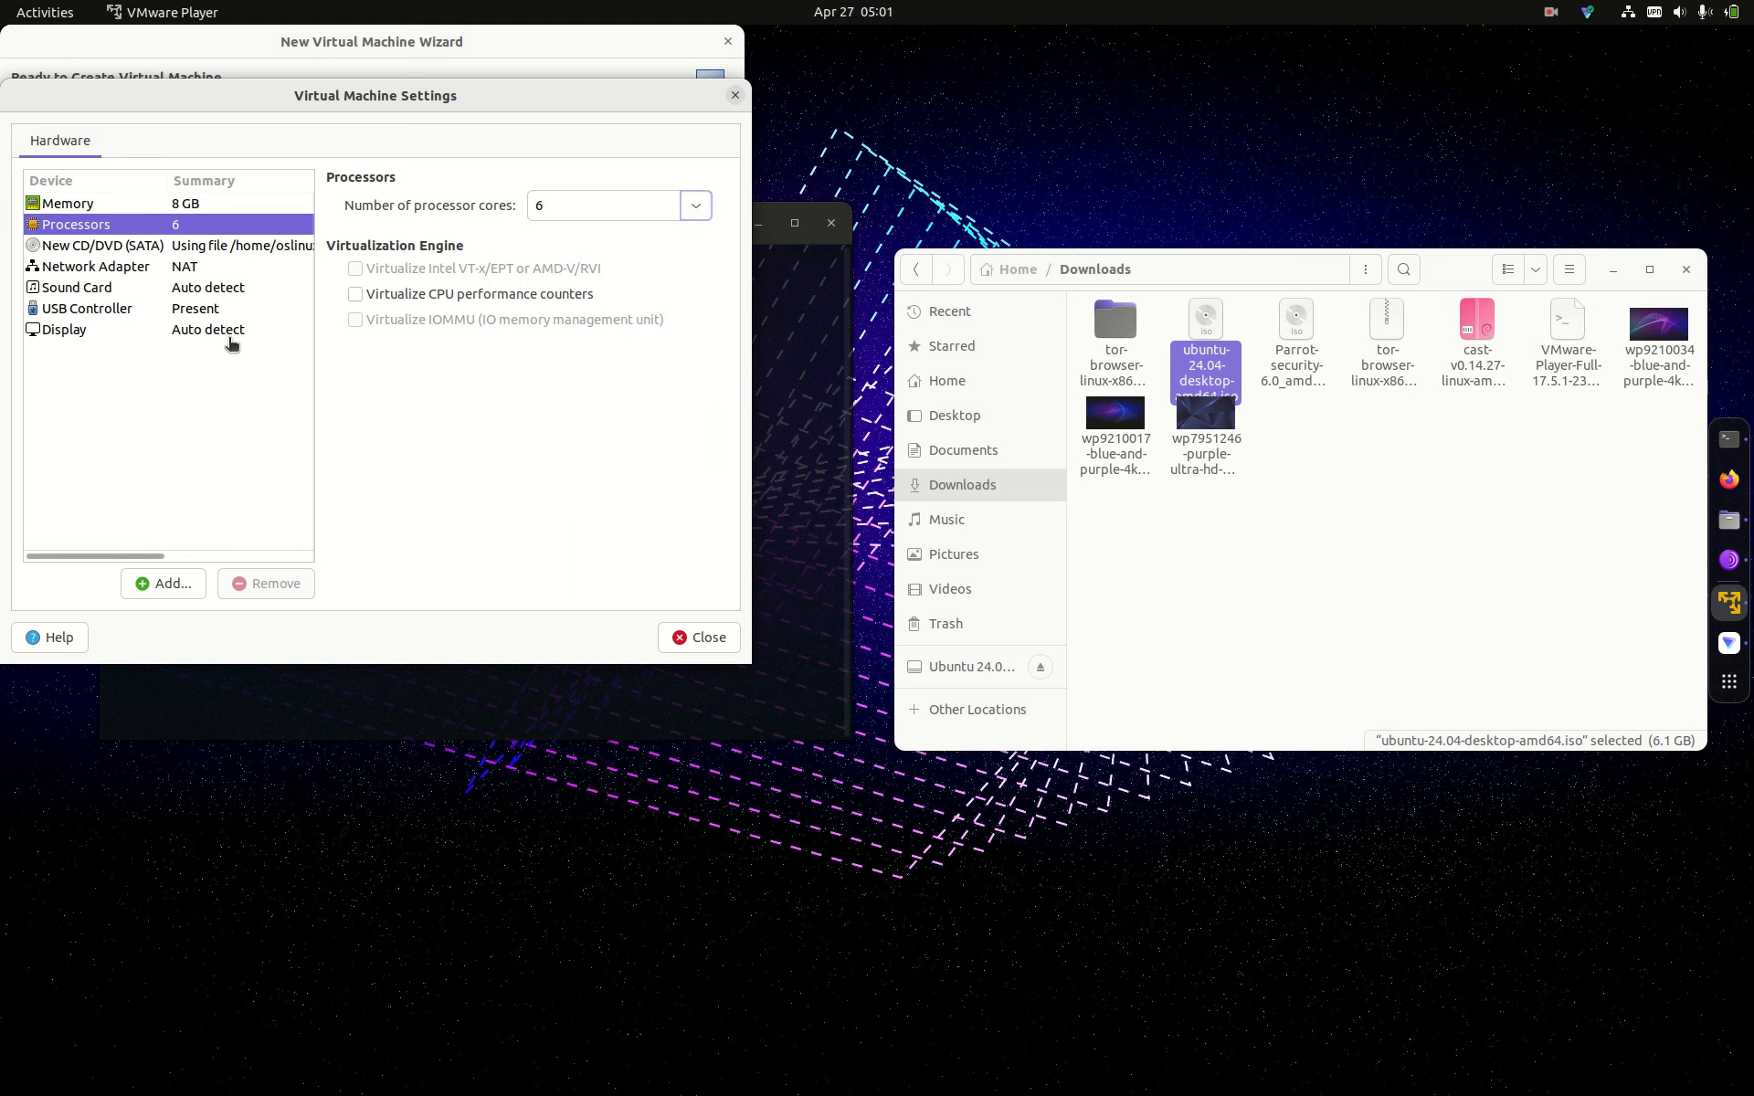
pyautogui.click(197, 310)
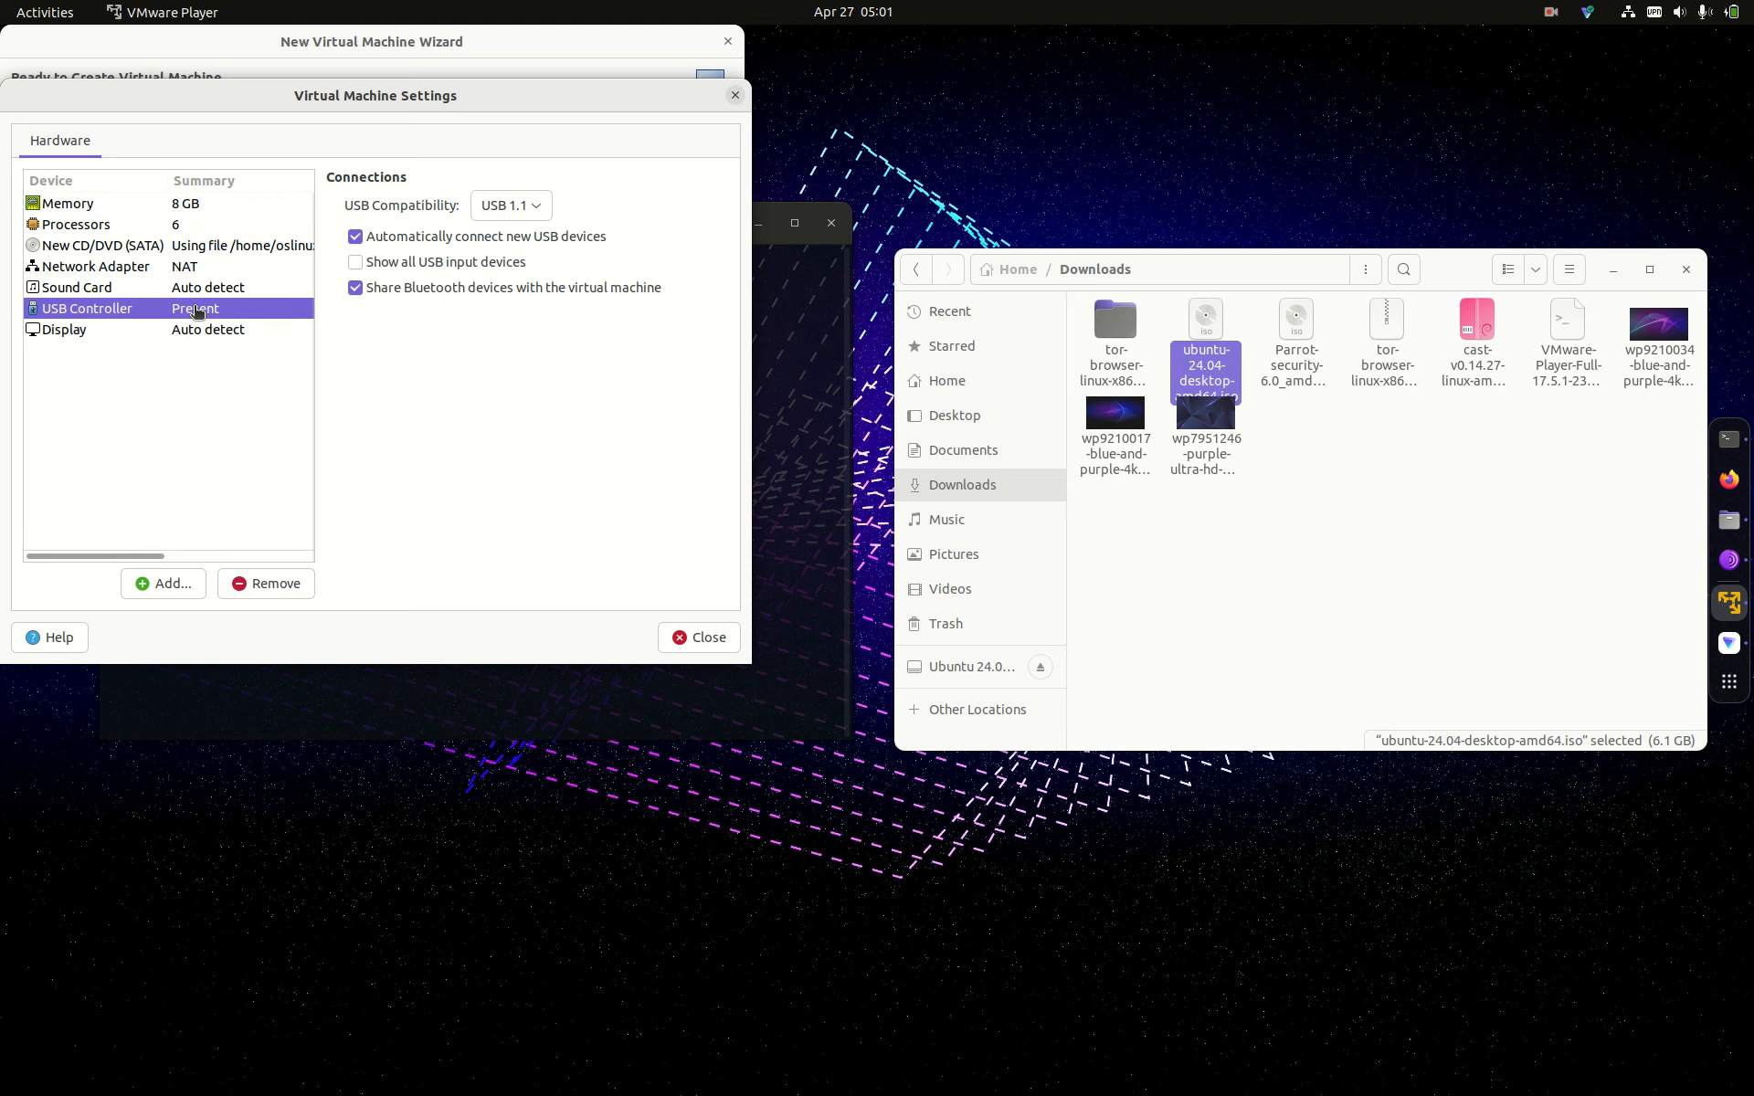
pyautogui.click(711, 640)
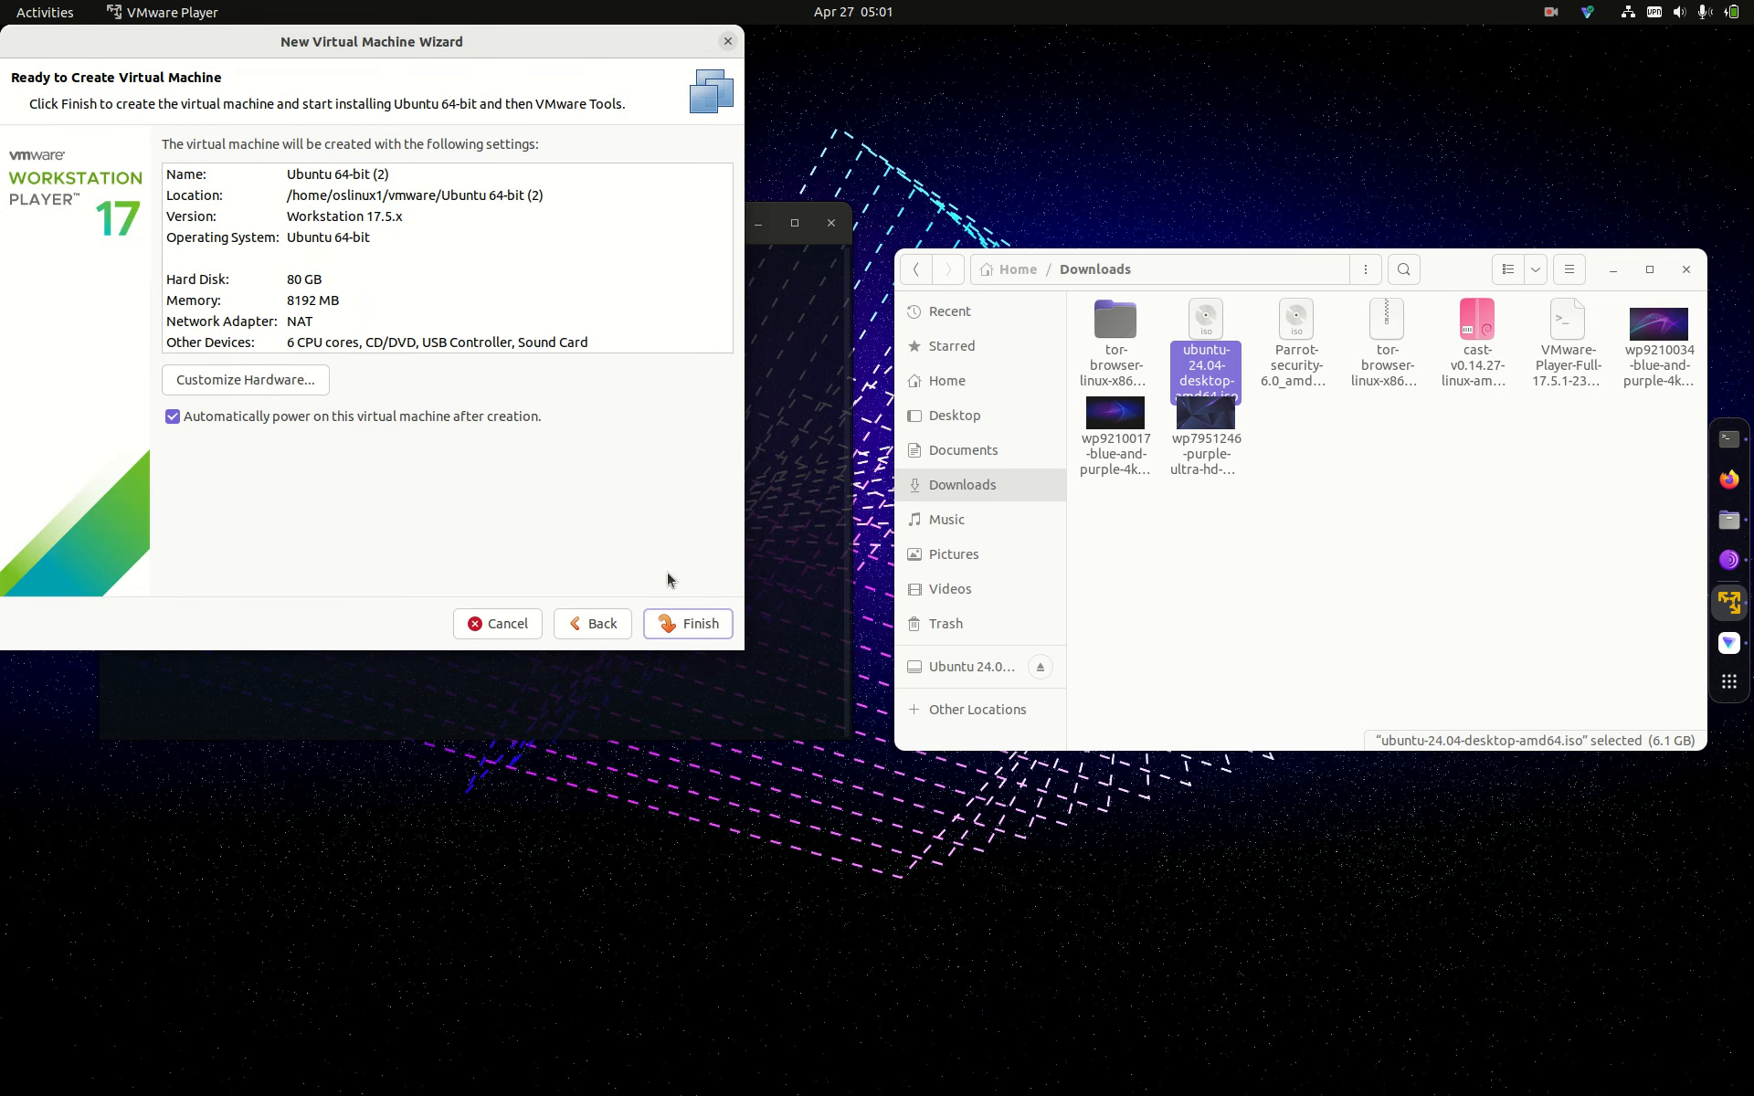
# Step: Finish the wizard to create Ubuntu 64-bit (2) and capture input as the installer boots
pyautogui.click(682, 617)
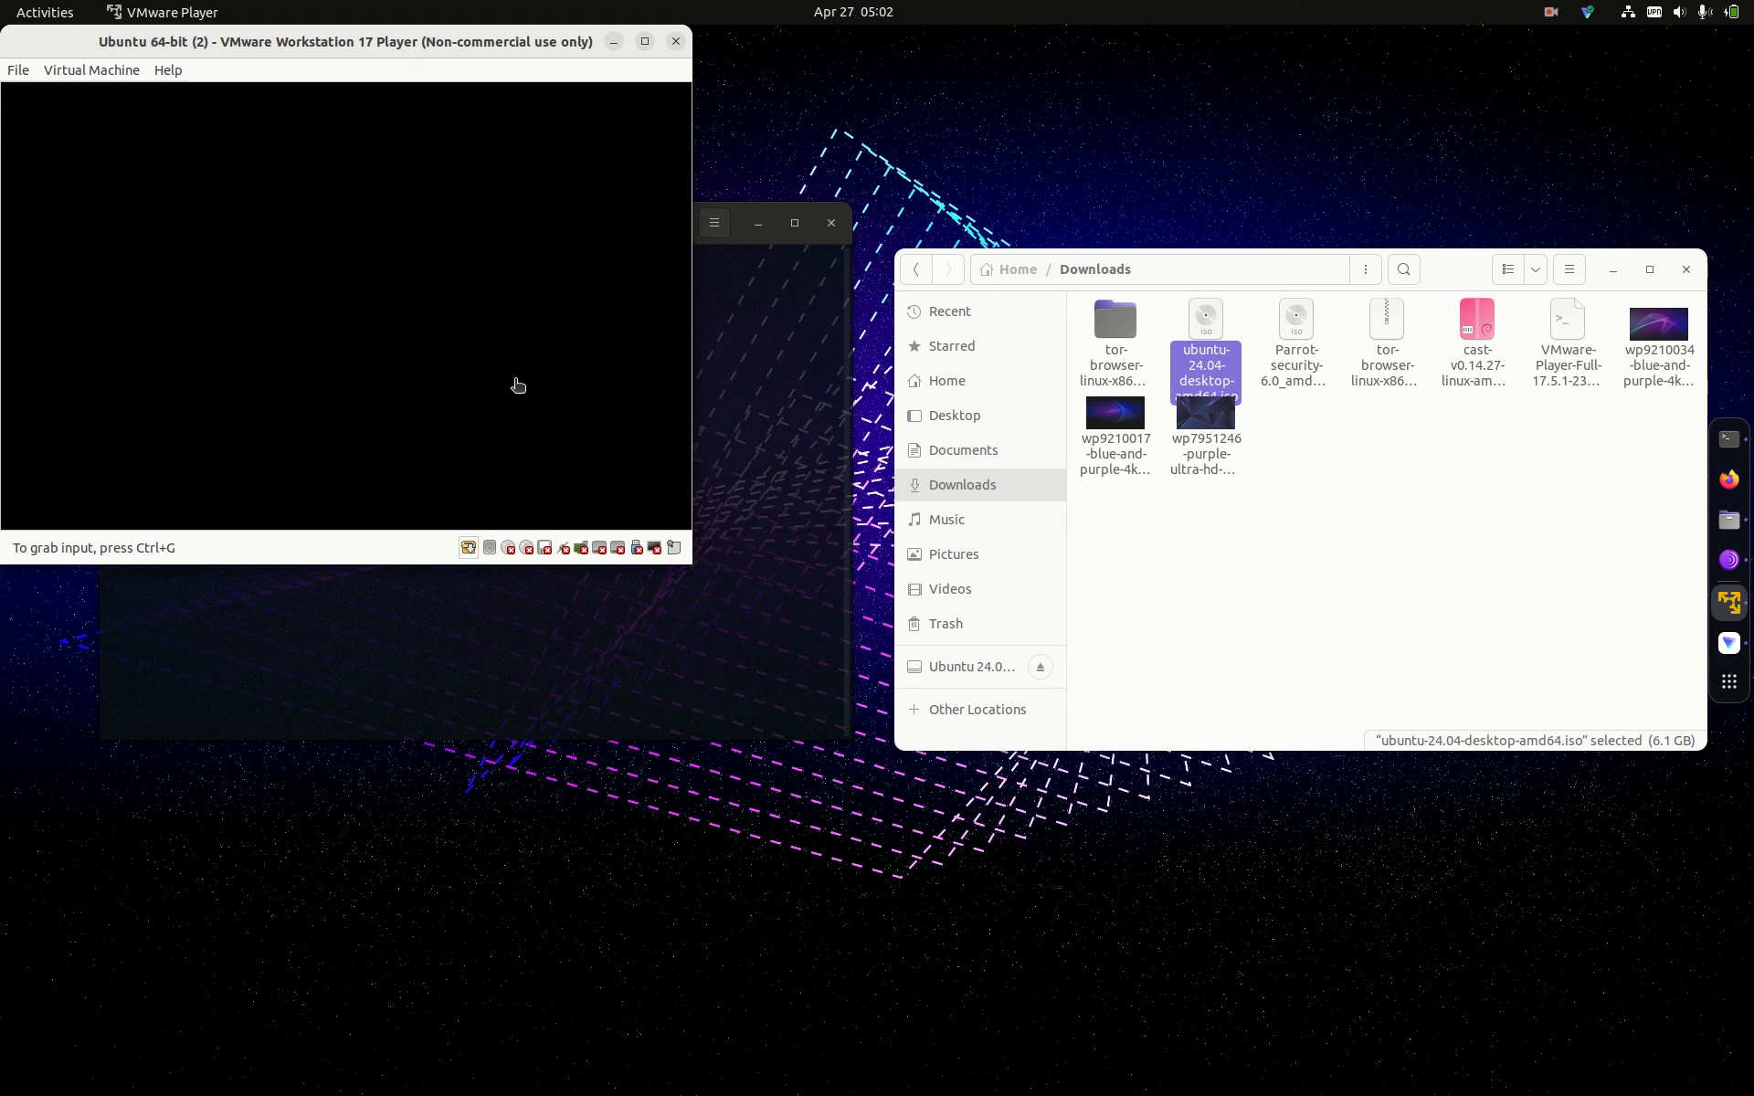
pyautogui.click(484, 342)
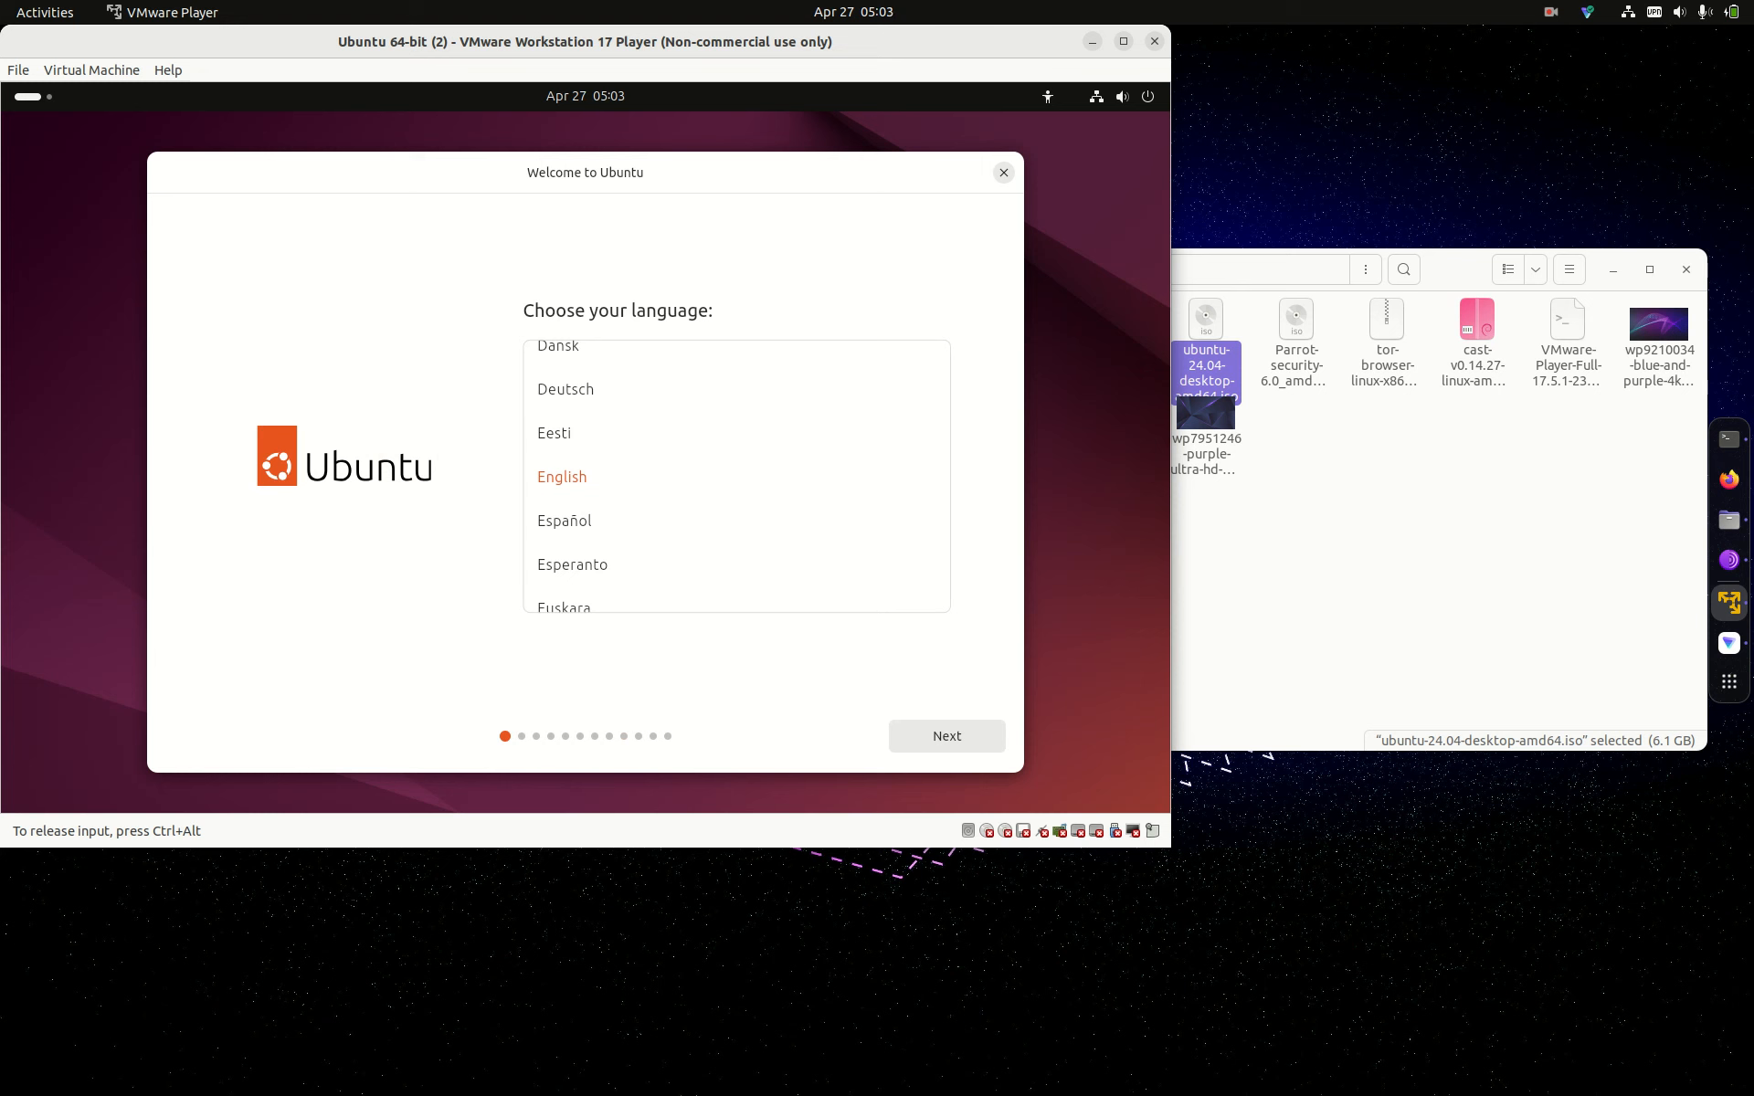
pyautogui.hotkey('ctrl', 'alt')
pyautogui.hotkey('ctrl', 'g')
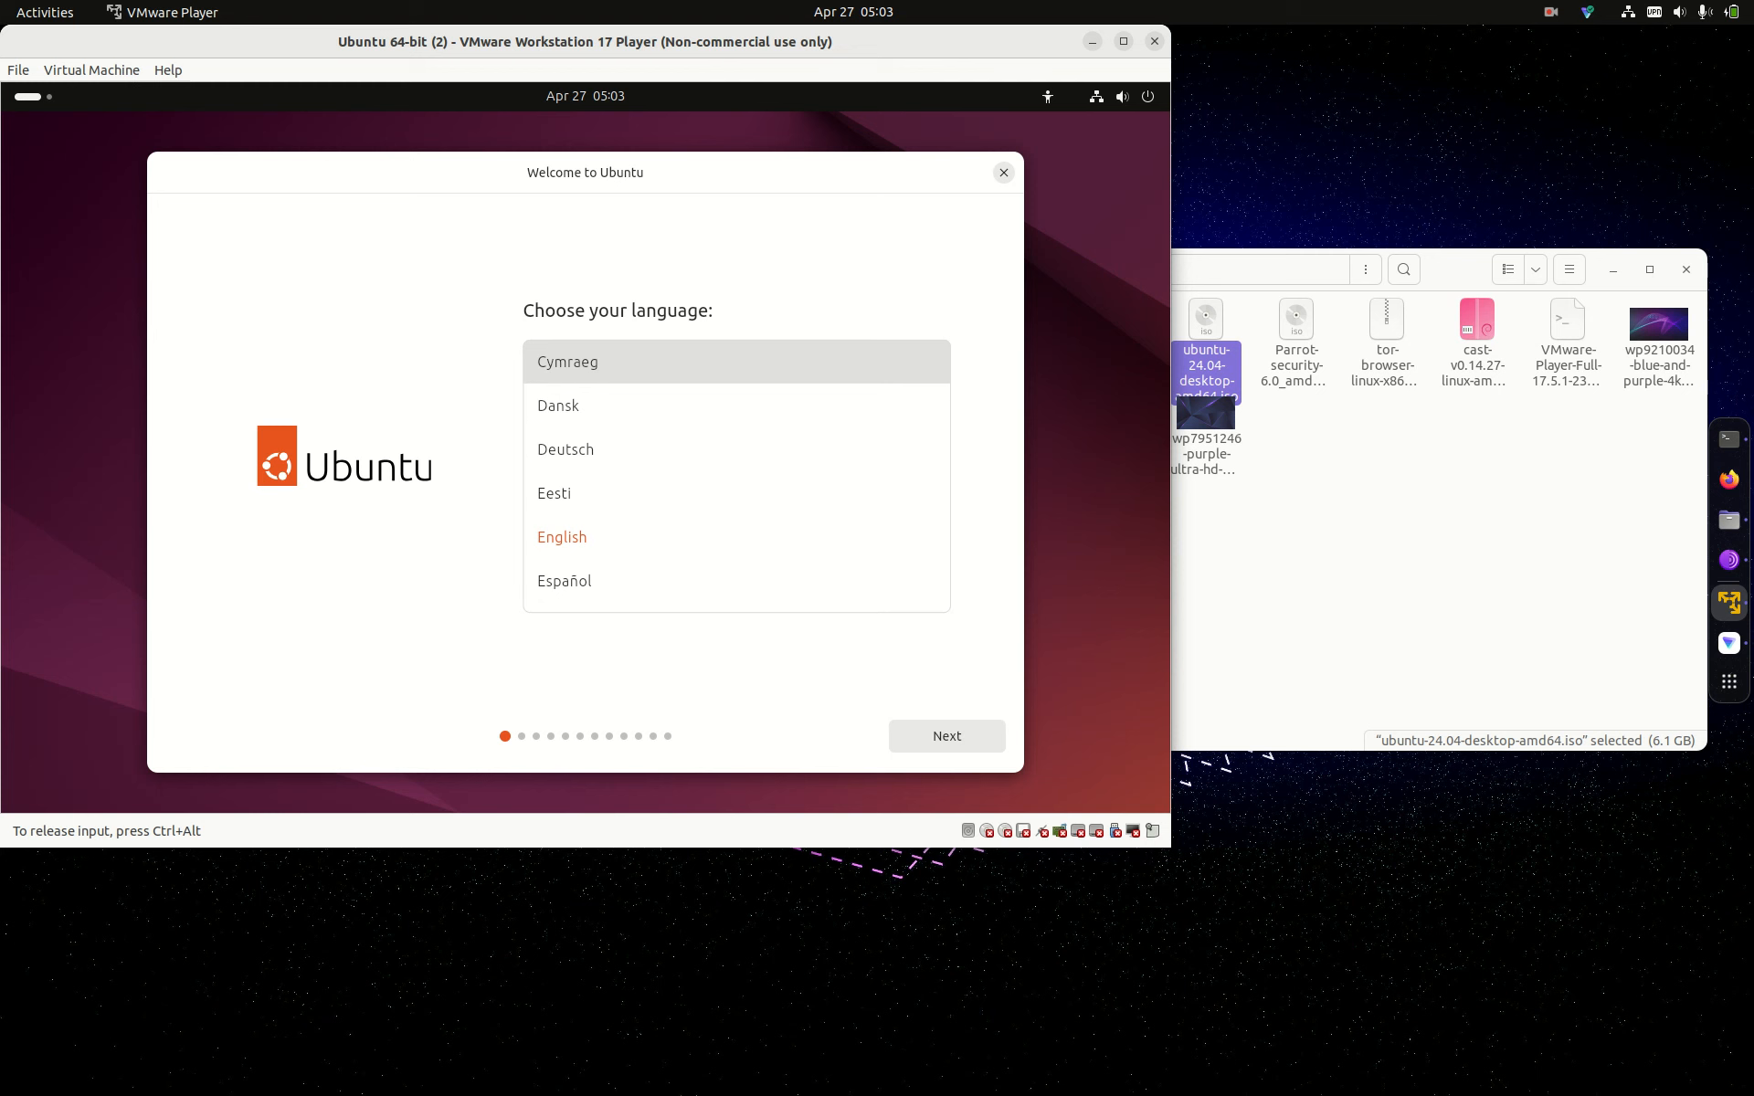
pyautogui.press('Down')
pyautogui.press('Down')
pyautogui.press('Down')
pyautogui.press('Down')
pyautogui.press('Up')
pyautogui.press('Up')
pyautogui.press('Up')
pyautogui.press('Up')
pyautogui.press('Up')
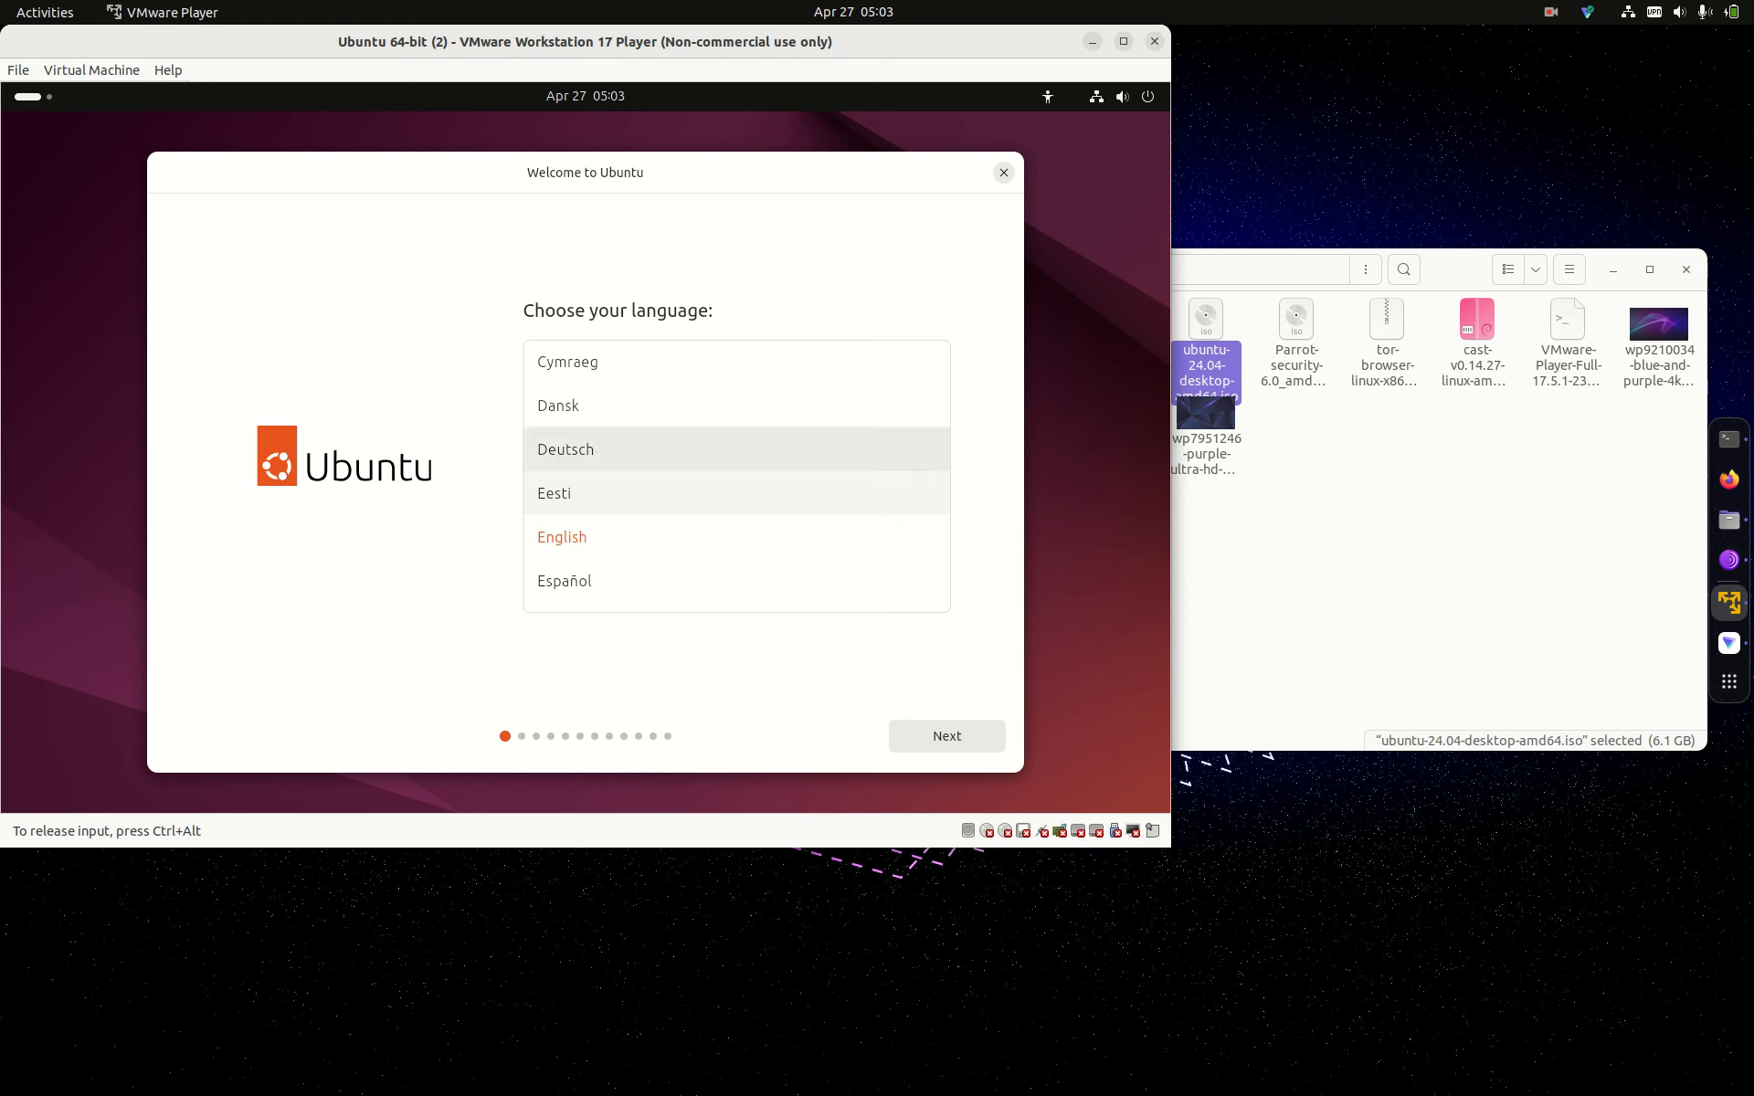
pyautogui.press('Up')
pyautogui.press('Up')
pyautogui.press('Up')
pyautogui.press('Up')
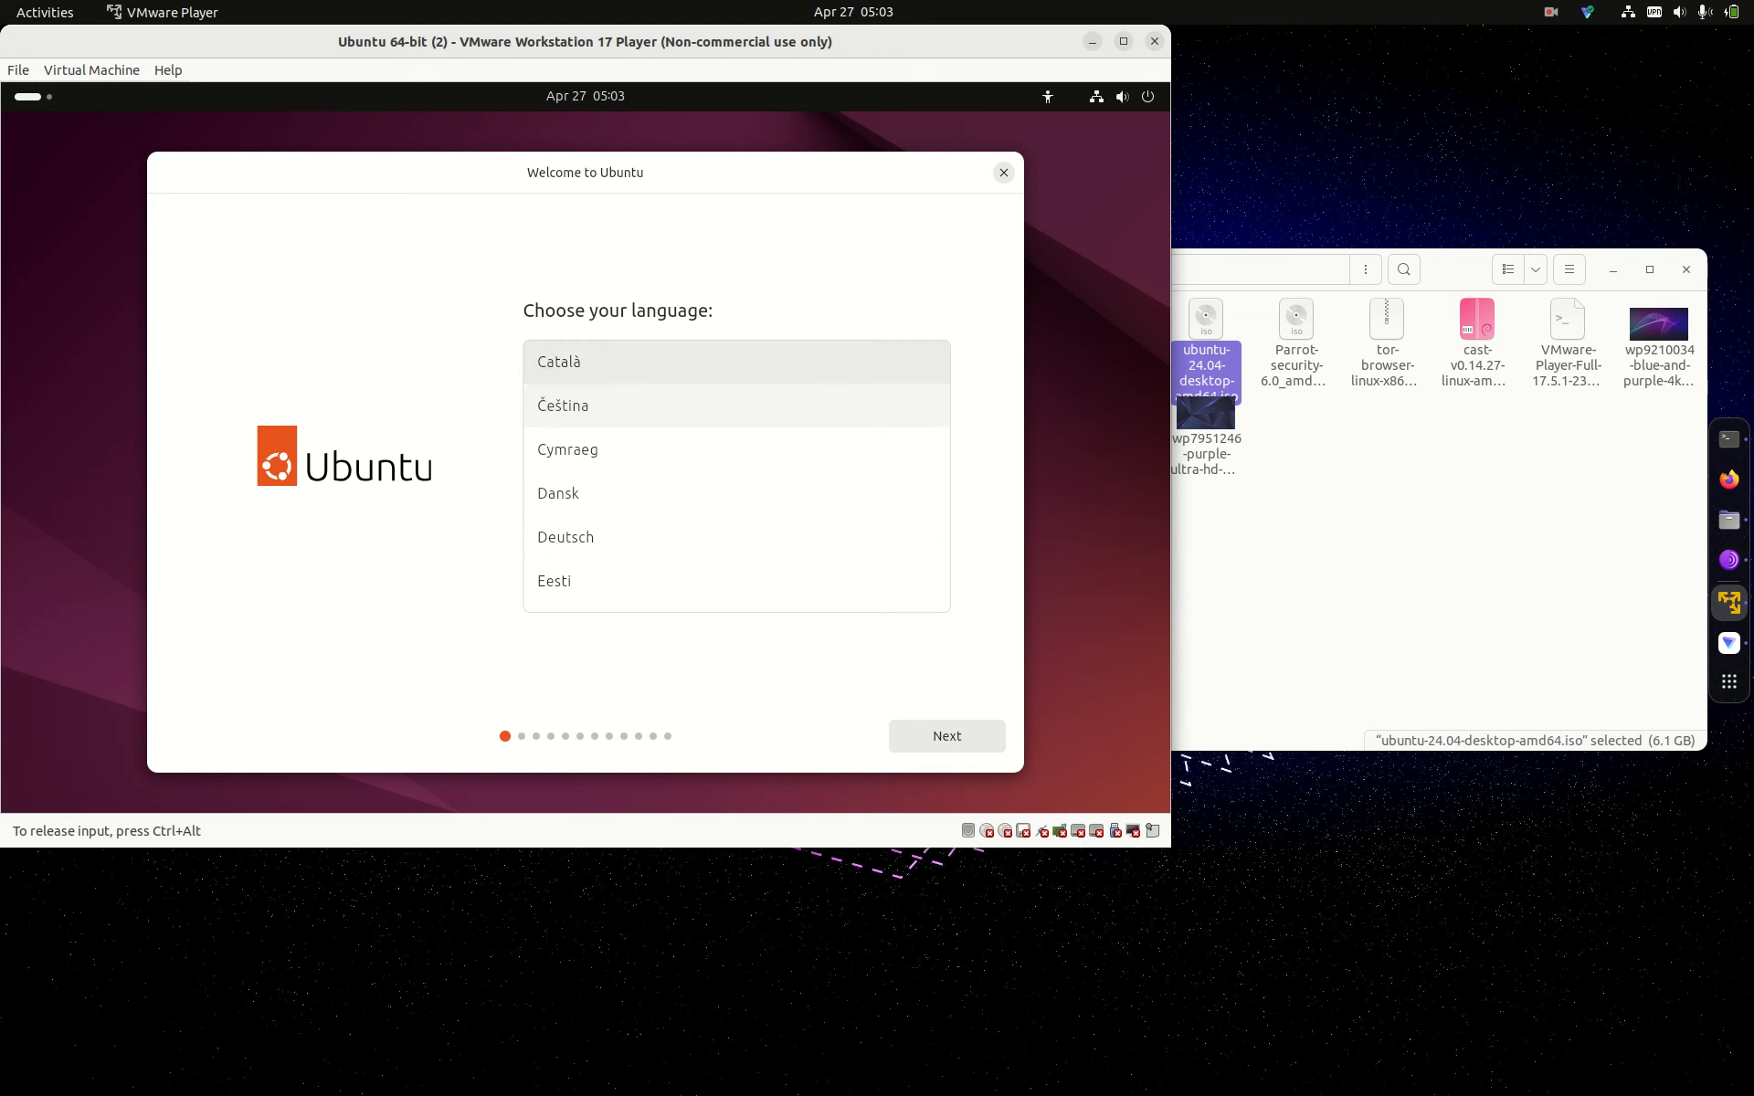
pyautogui.press('Down')
pyautogui.press('Down')
pyautogui.press('Down')
pyautogui.press('Down')
pyautogui.press('Down')
pyautogui.press('Down')
pyautogui.press('Down')
pyautogui.press('Down')
pyautogui.press('Down')
pyautogui.press('Down')
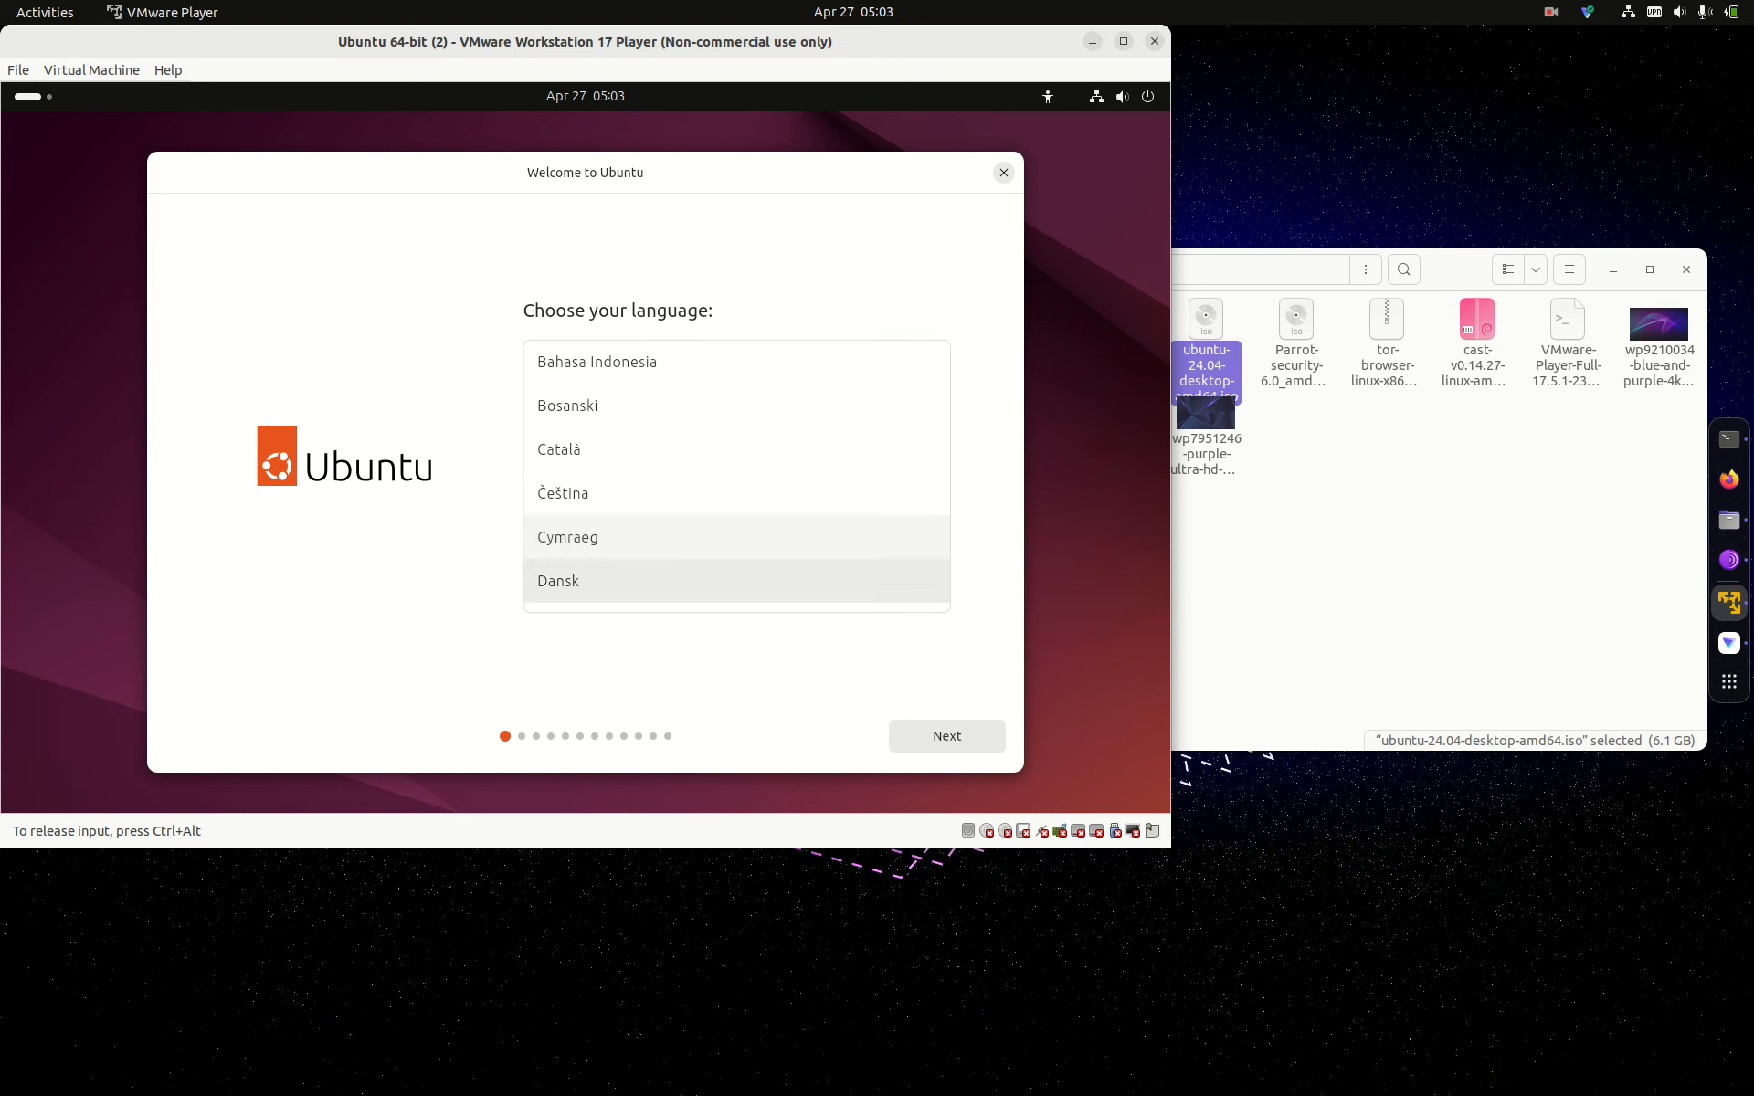
pyautogui.press('Down')
pyautogui.press('Up')
pyautogui.press('Up')
pyautogui.press('Up')
pyautogui.press('Up')
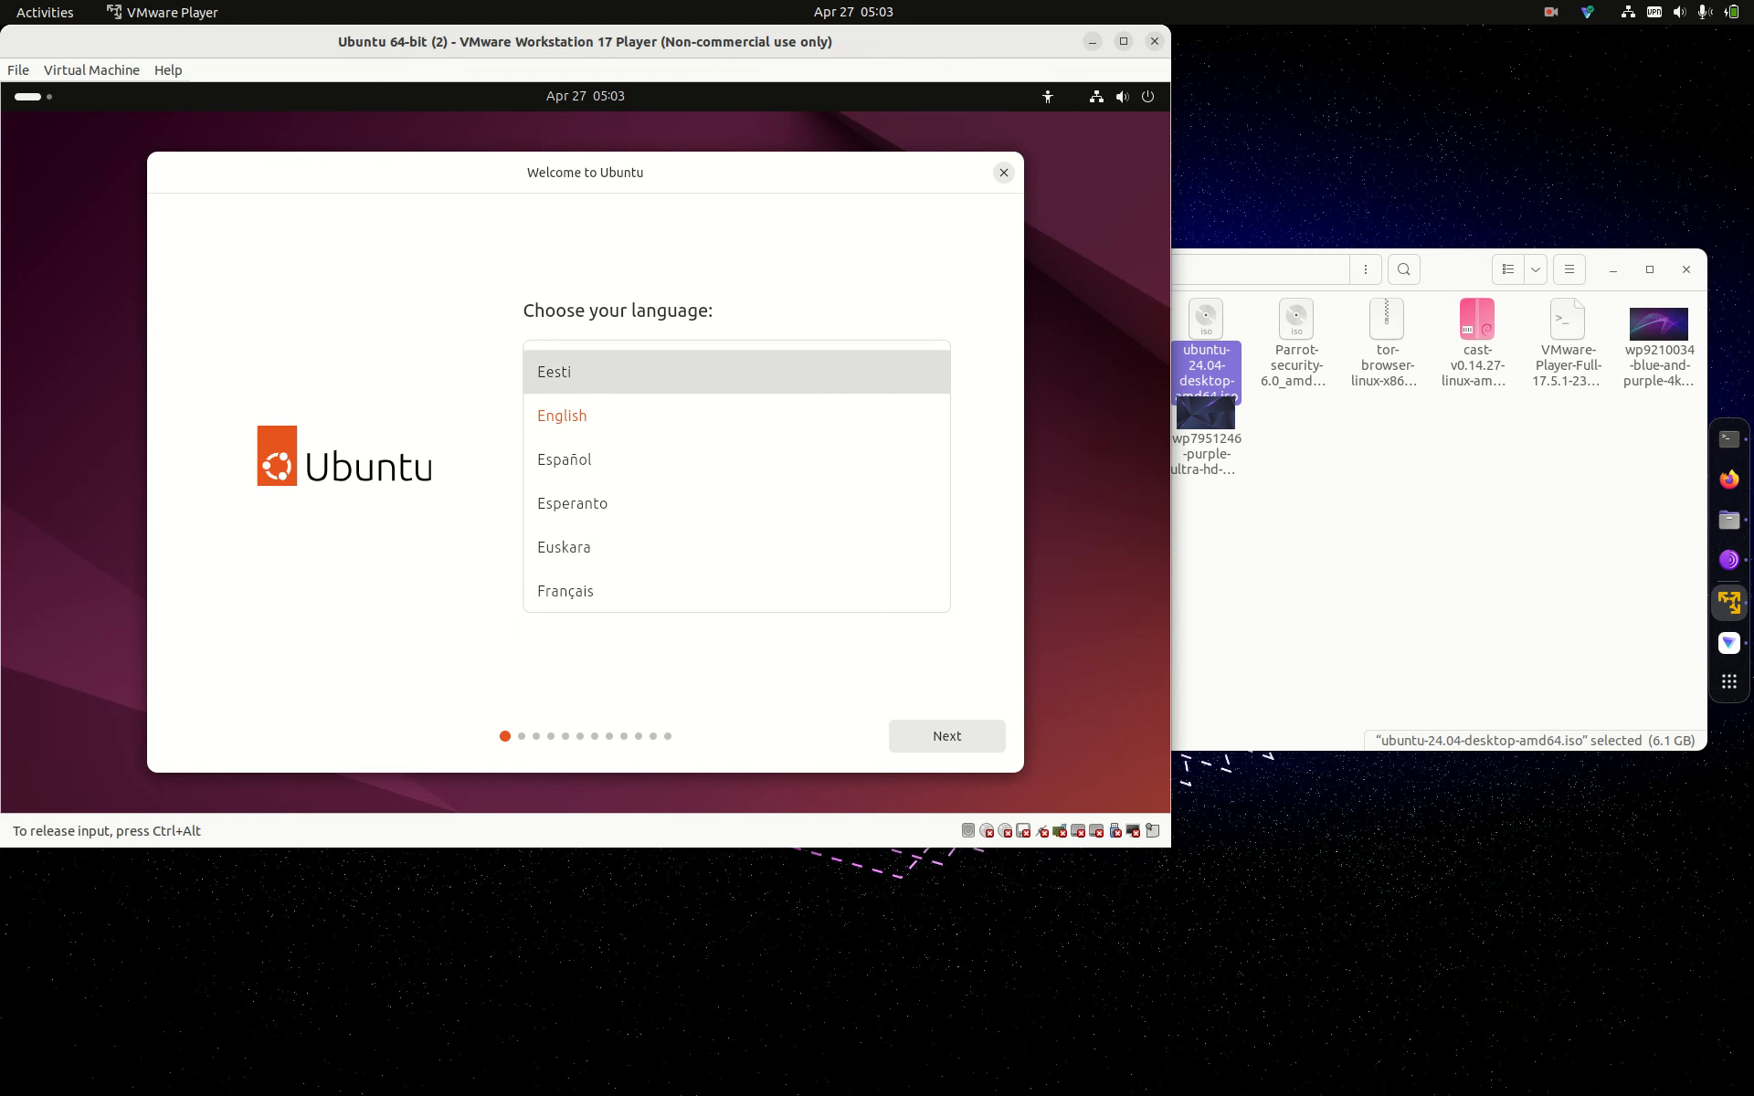
pyautogui.hotkey('ctrl', 'alt')
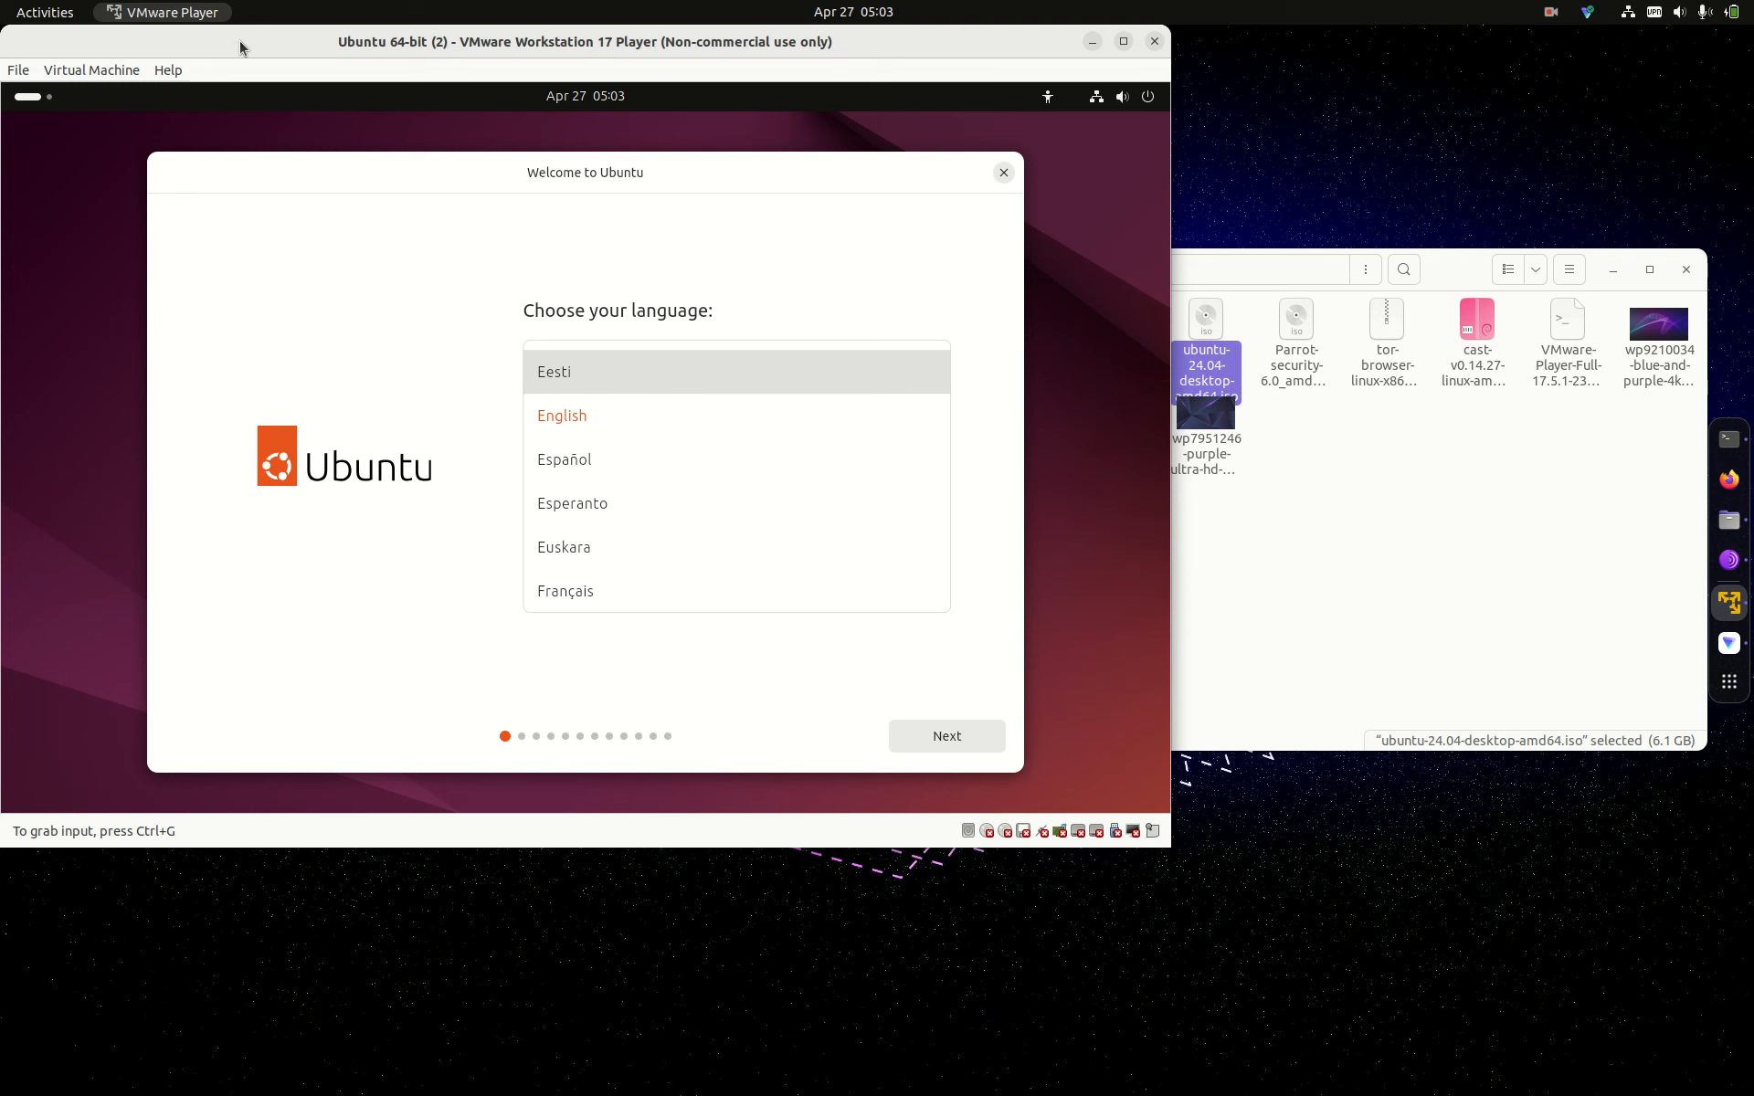
# Step: Close the Ubuntu 64-bit (2) window and confirm Yes to suspend it
pyautogui.click(1155, 41)
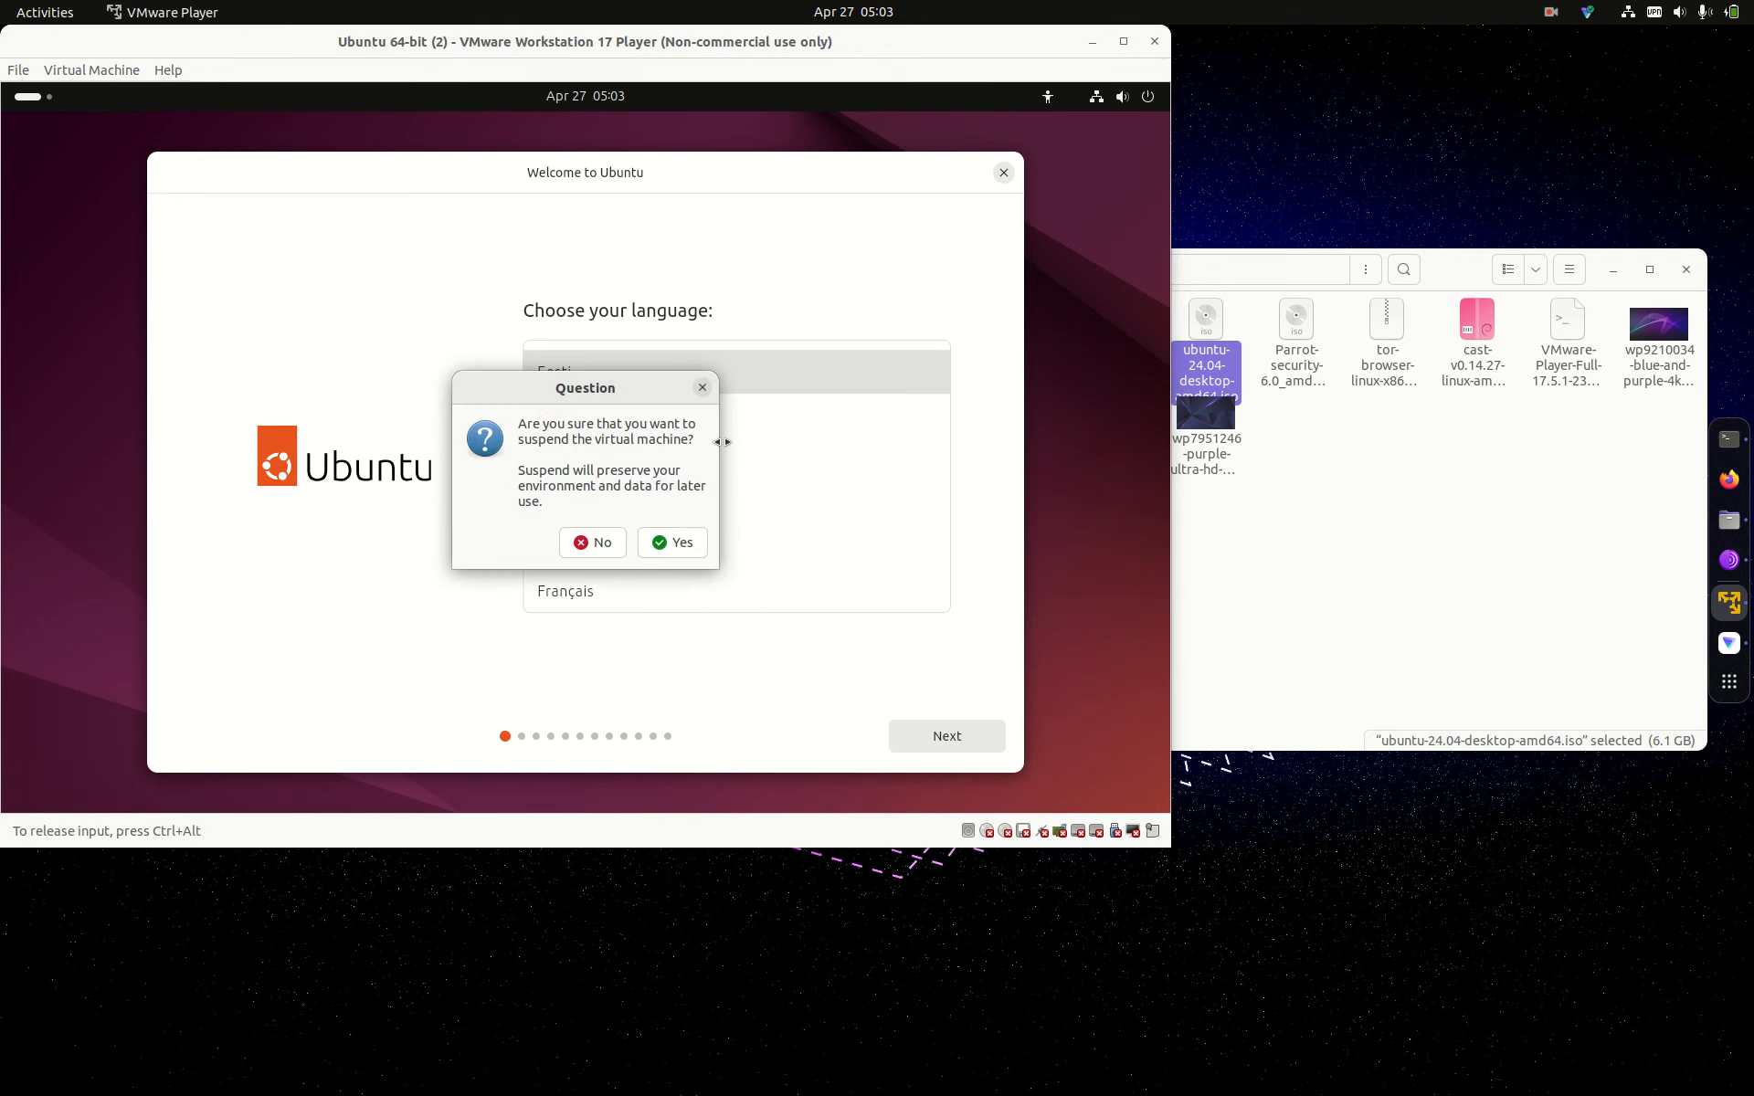
pyautogui.click(674, 544)
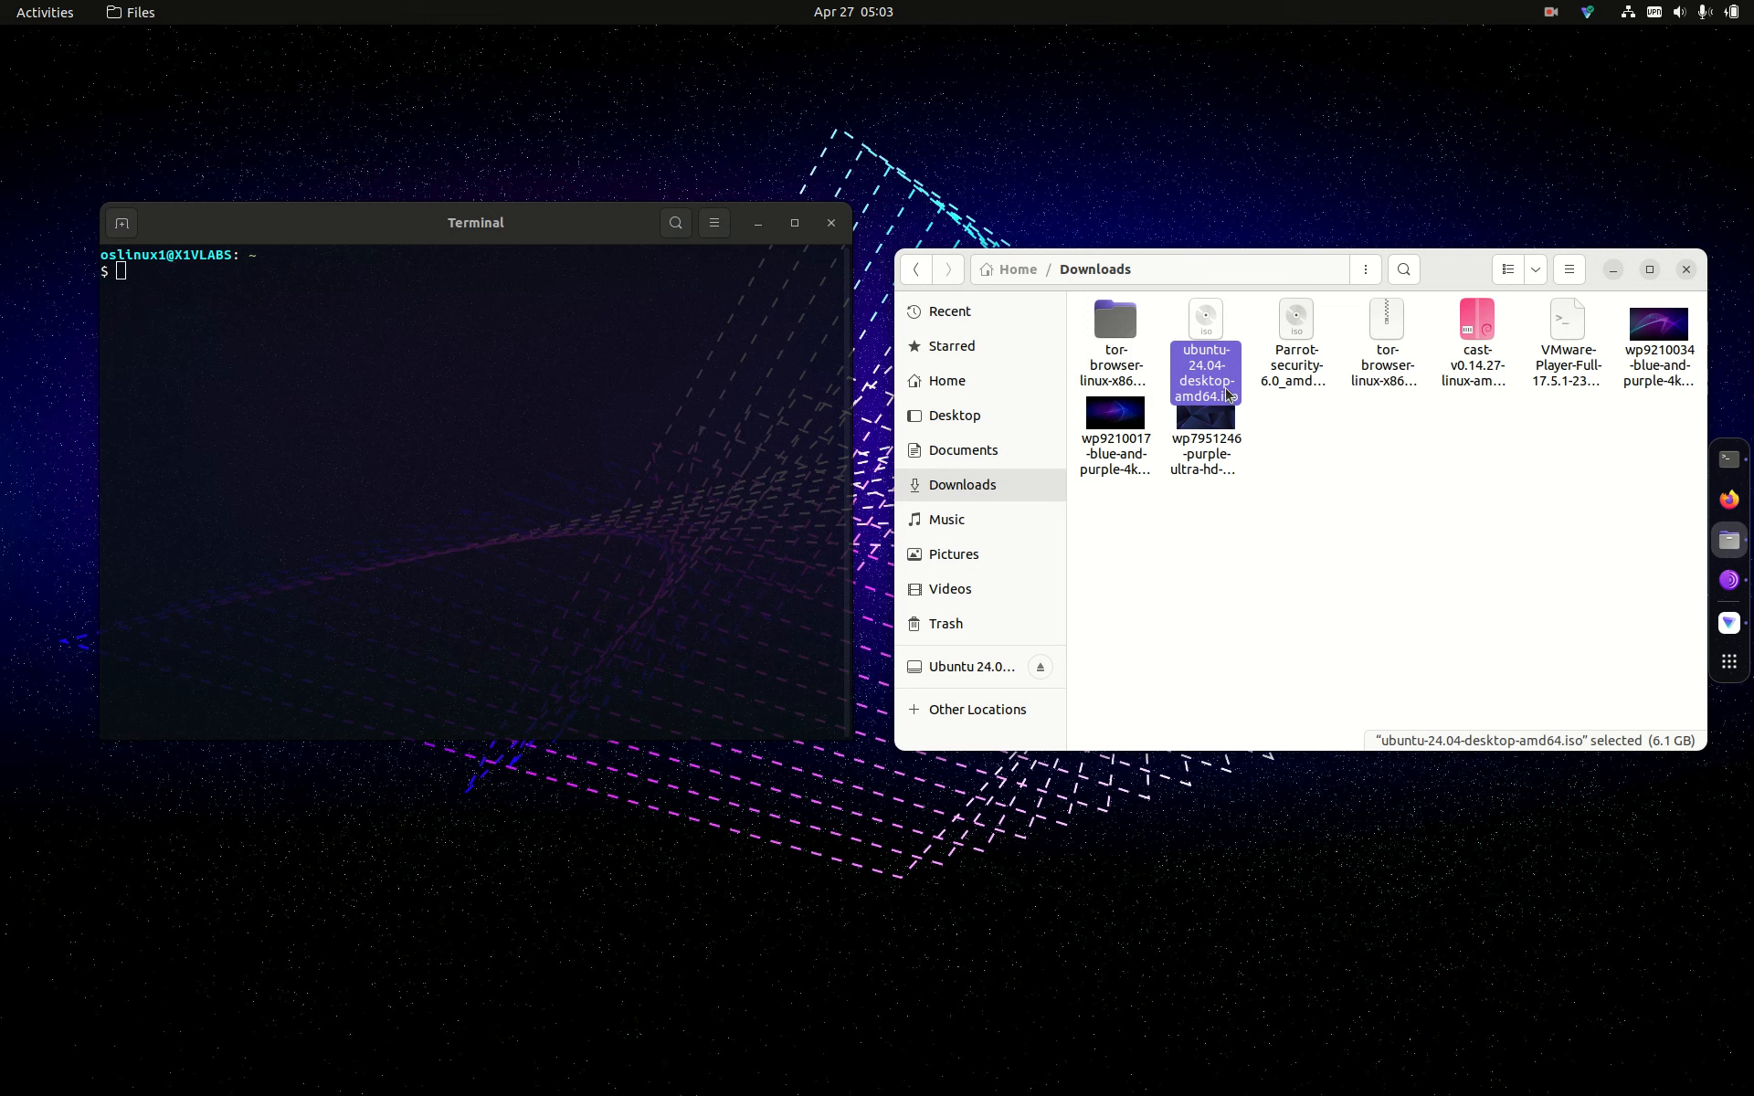
# Step: Tick 'Allow executing file as program' on ubuntu-24.04-desktop-amd64.iso and close its properties
pyautogui.rightClick(1228, 397)
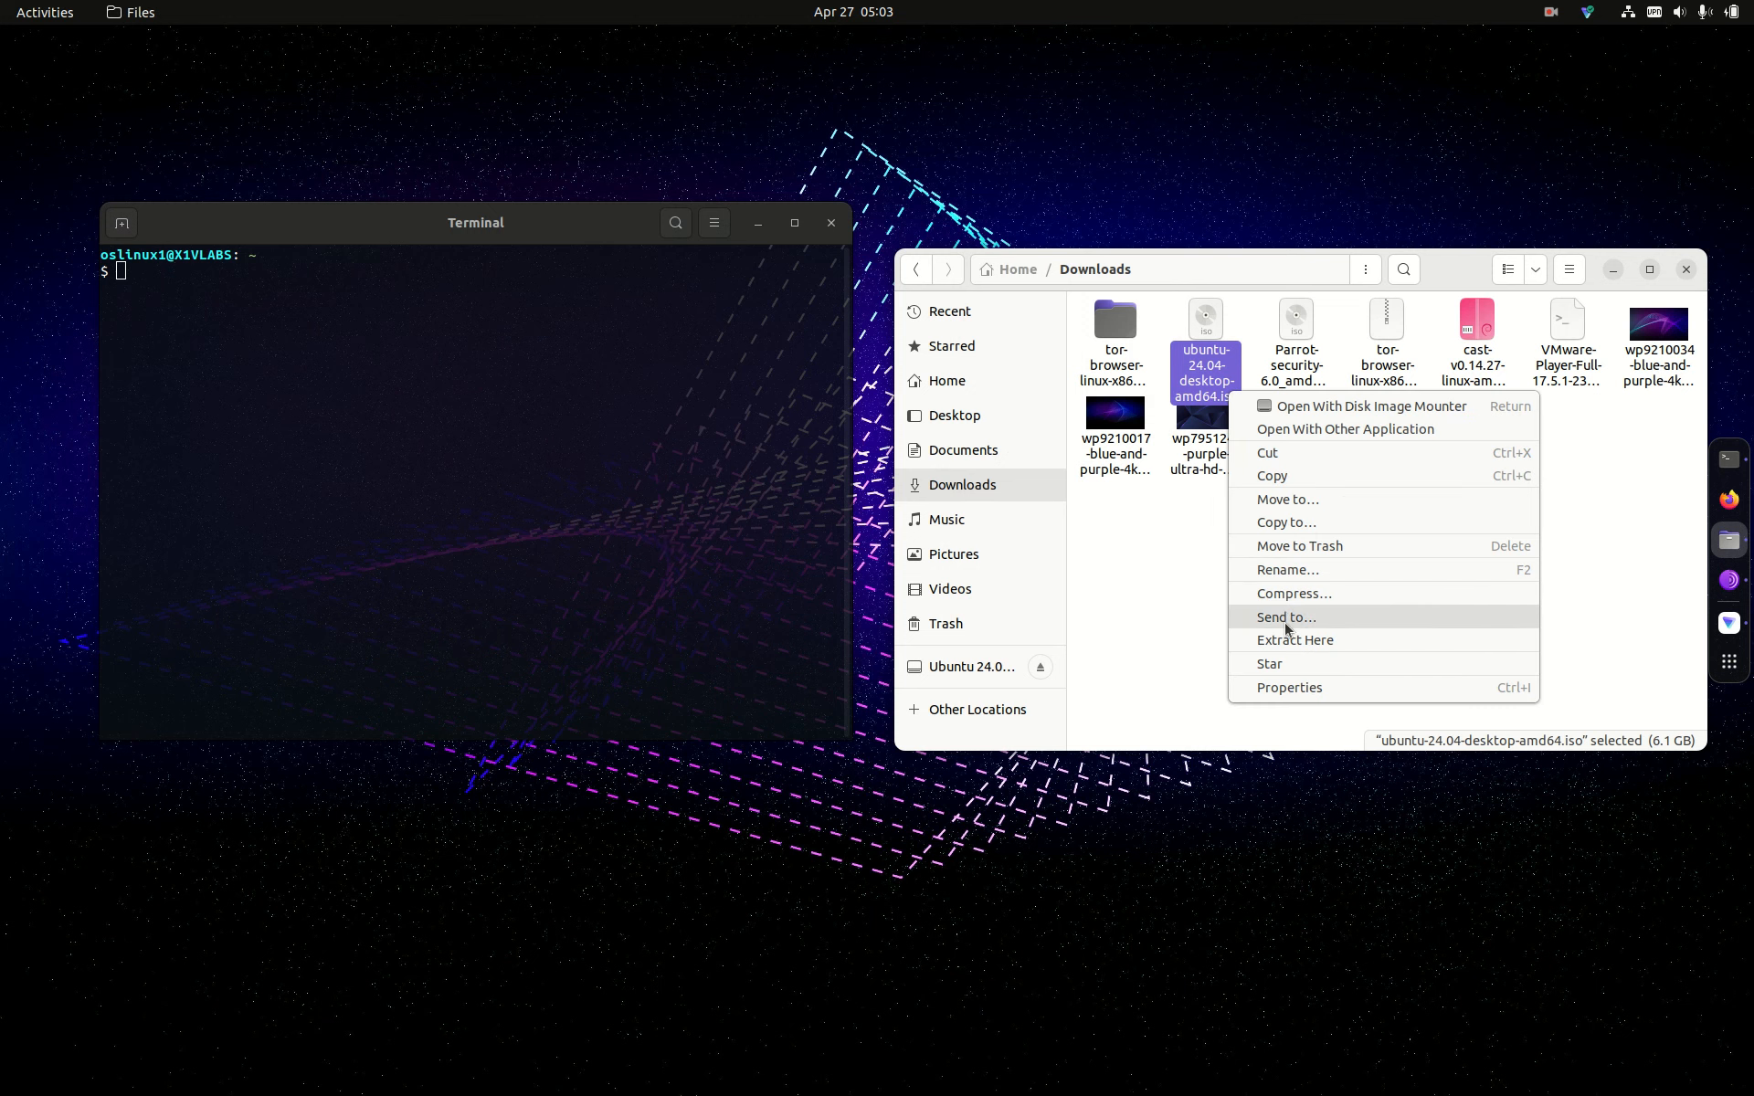
pyautogui.click(1288, 696)
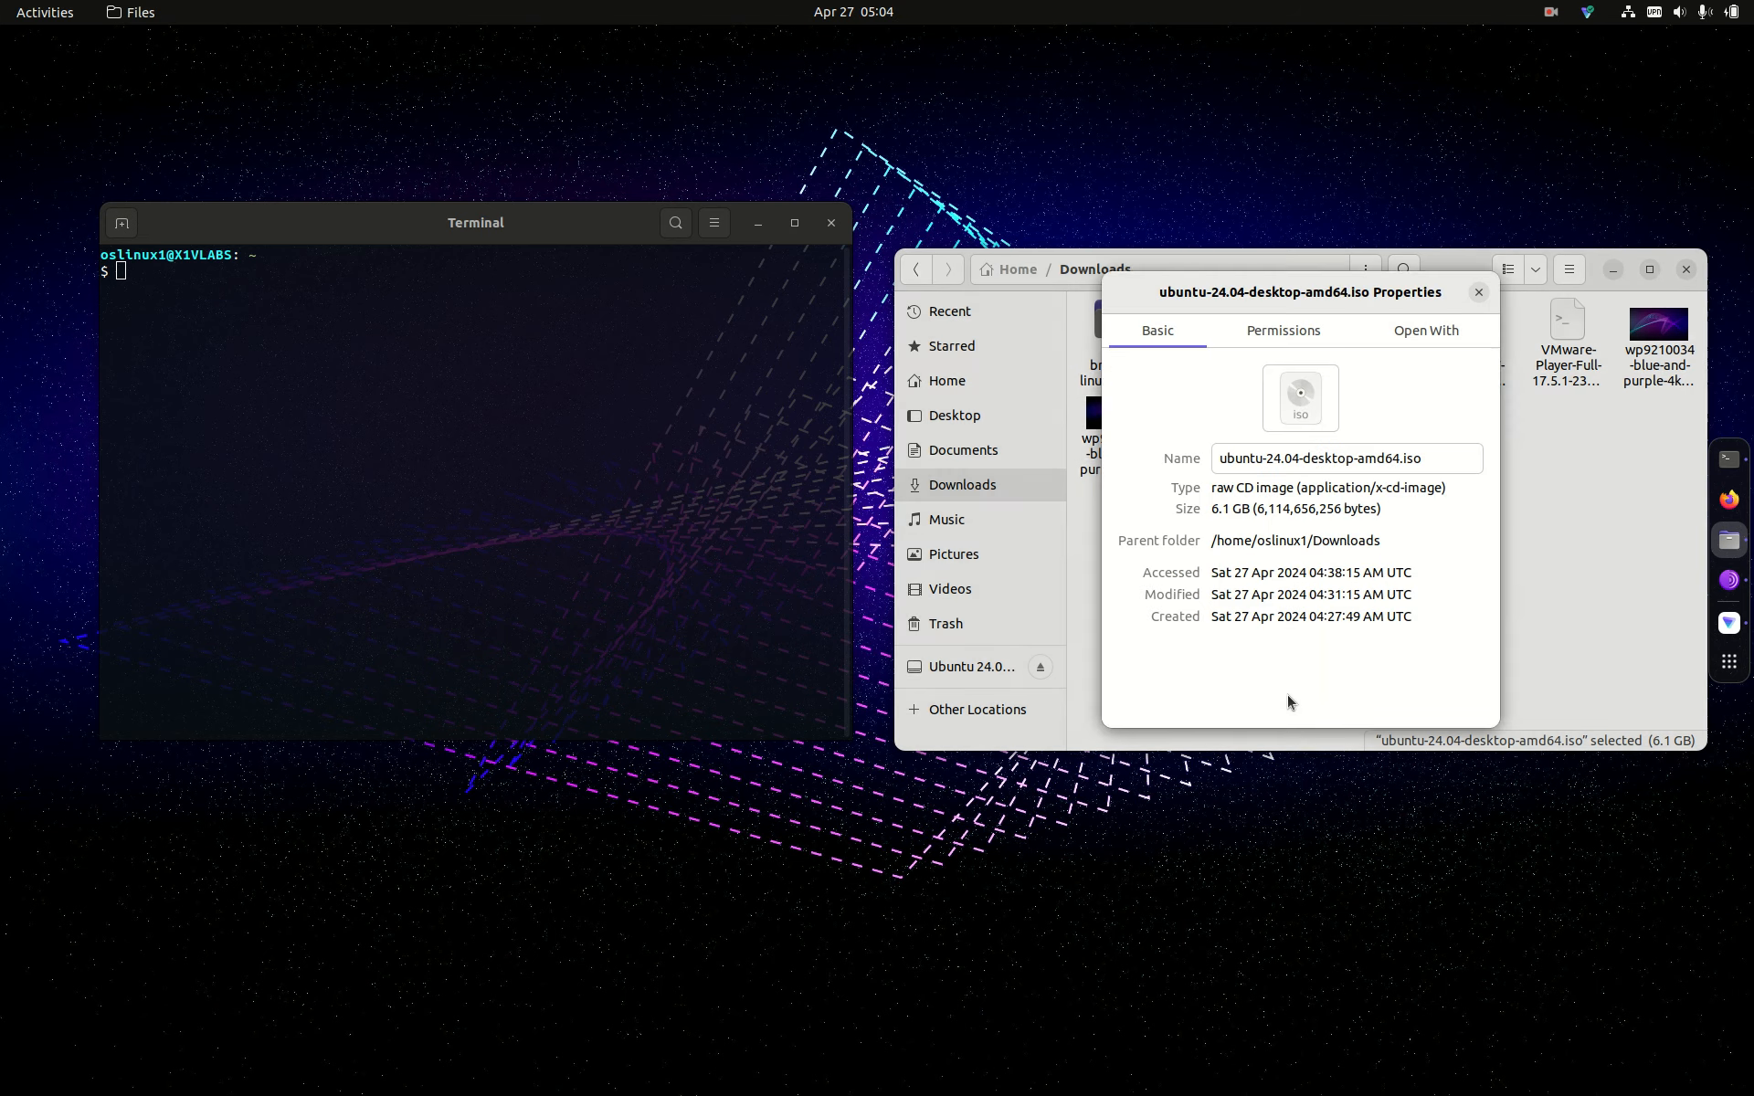
pyautogui.click(1289, 341)
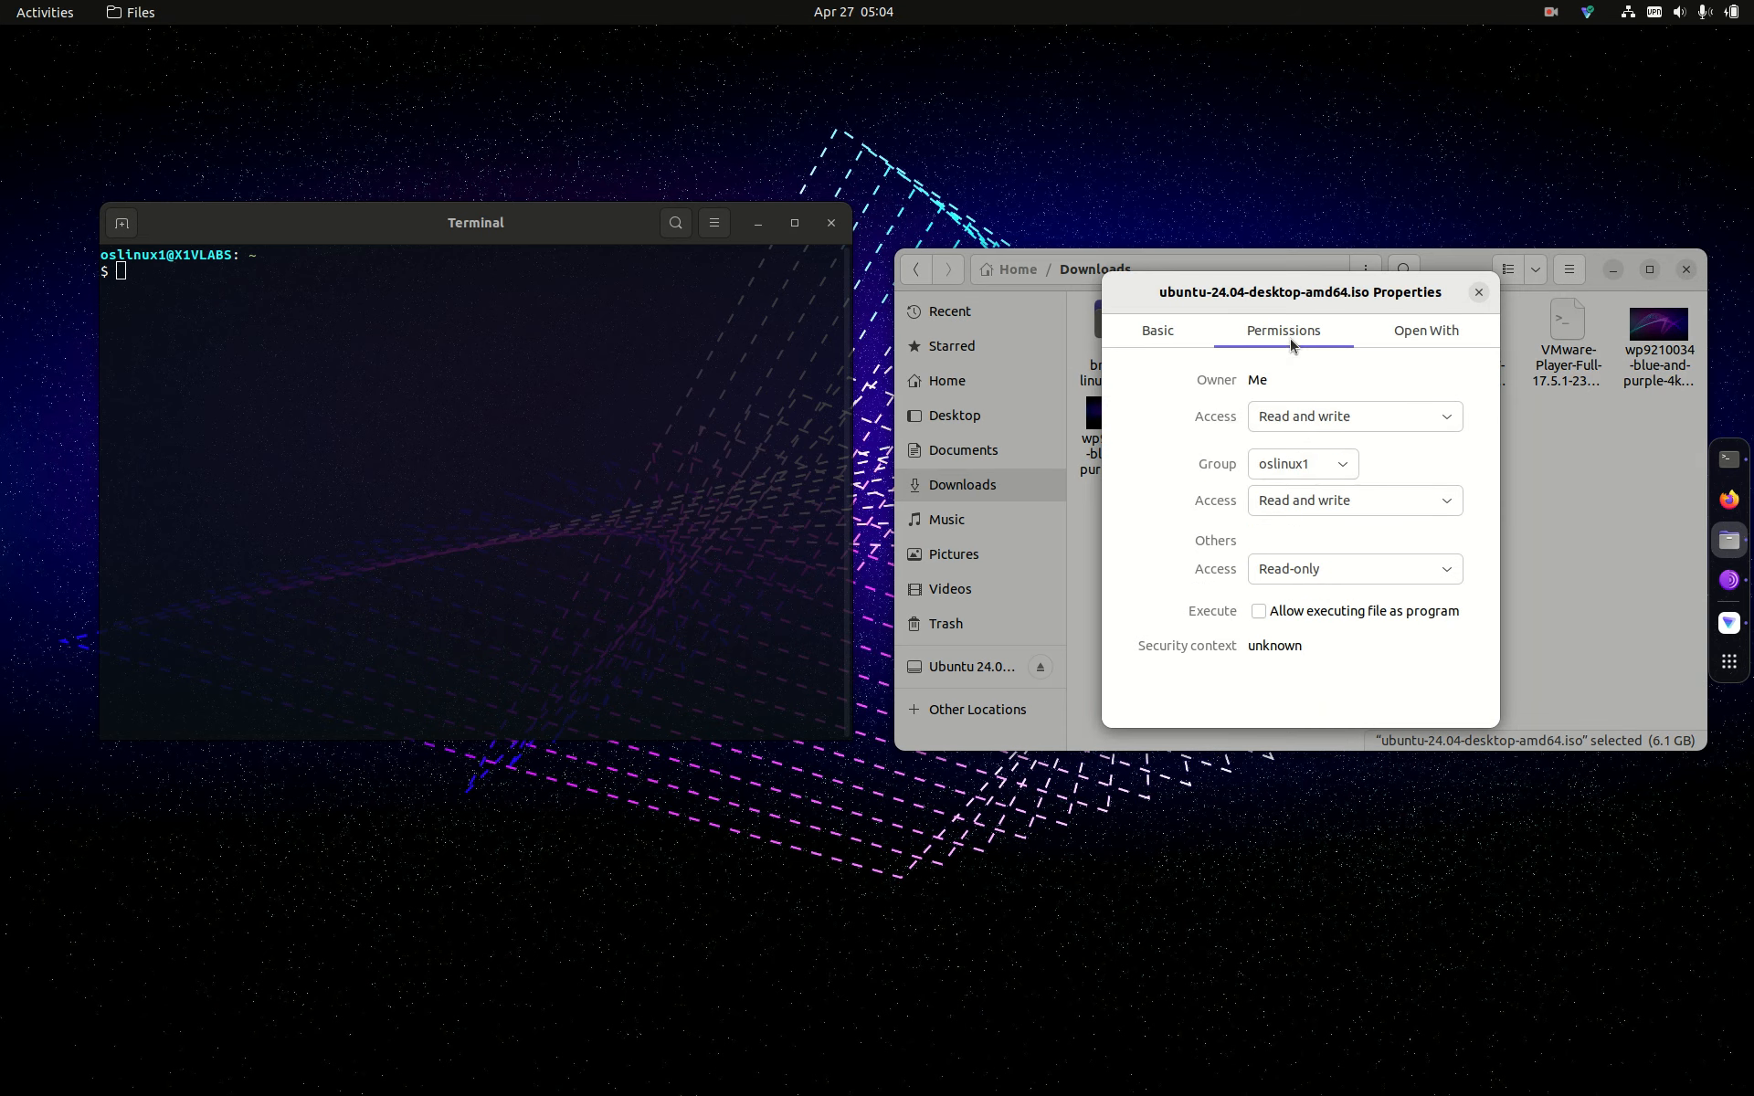
pyautogui.click(1259, 611)
pyautogui.click(1480, 293)
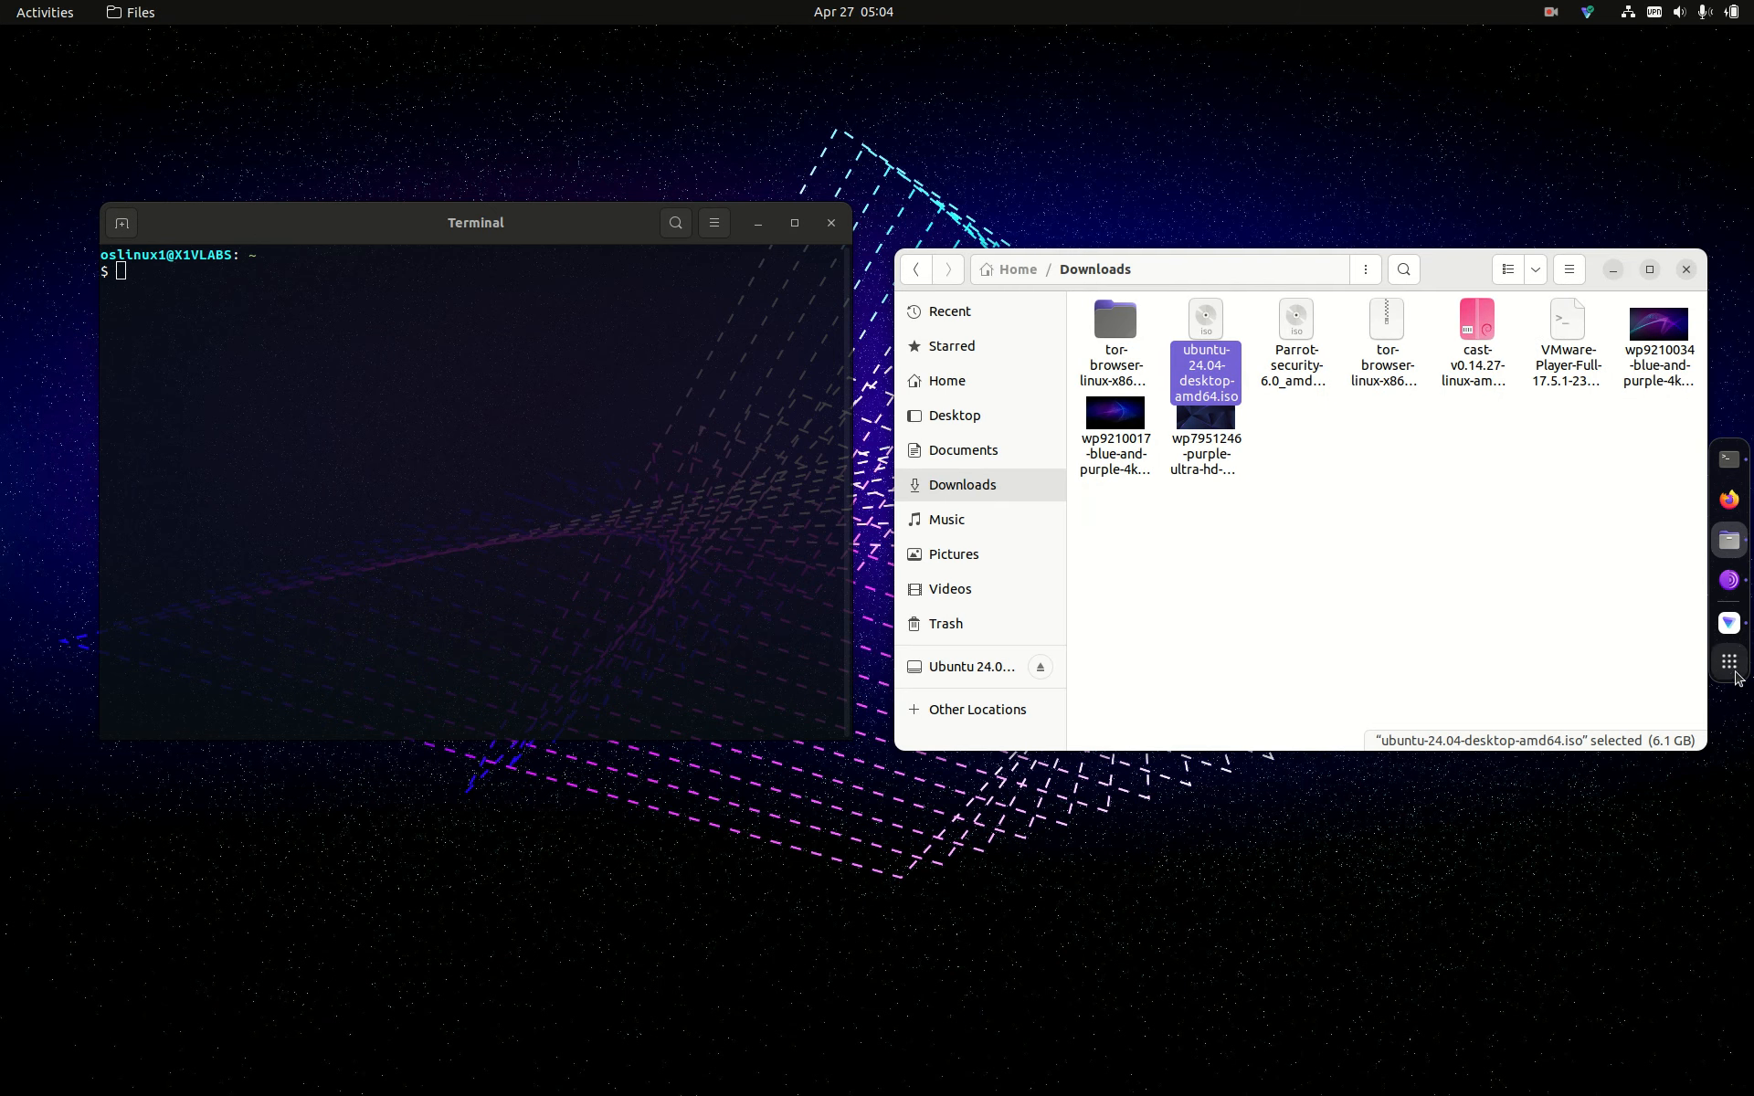
pyautogui.click(1732, 671)
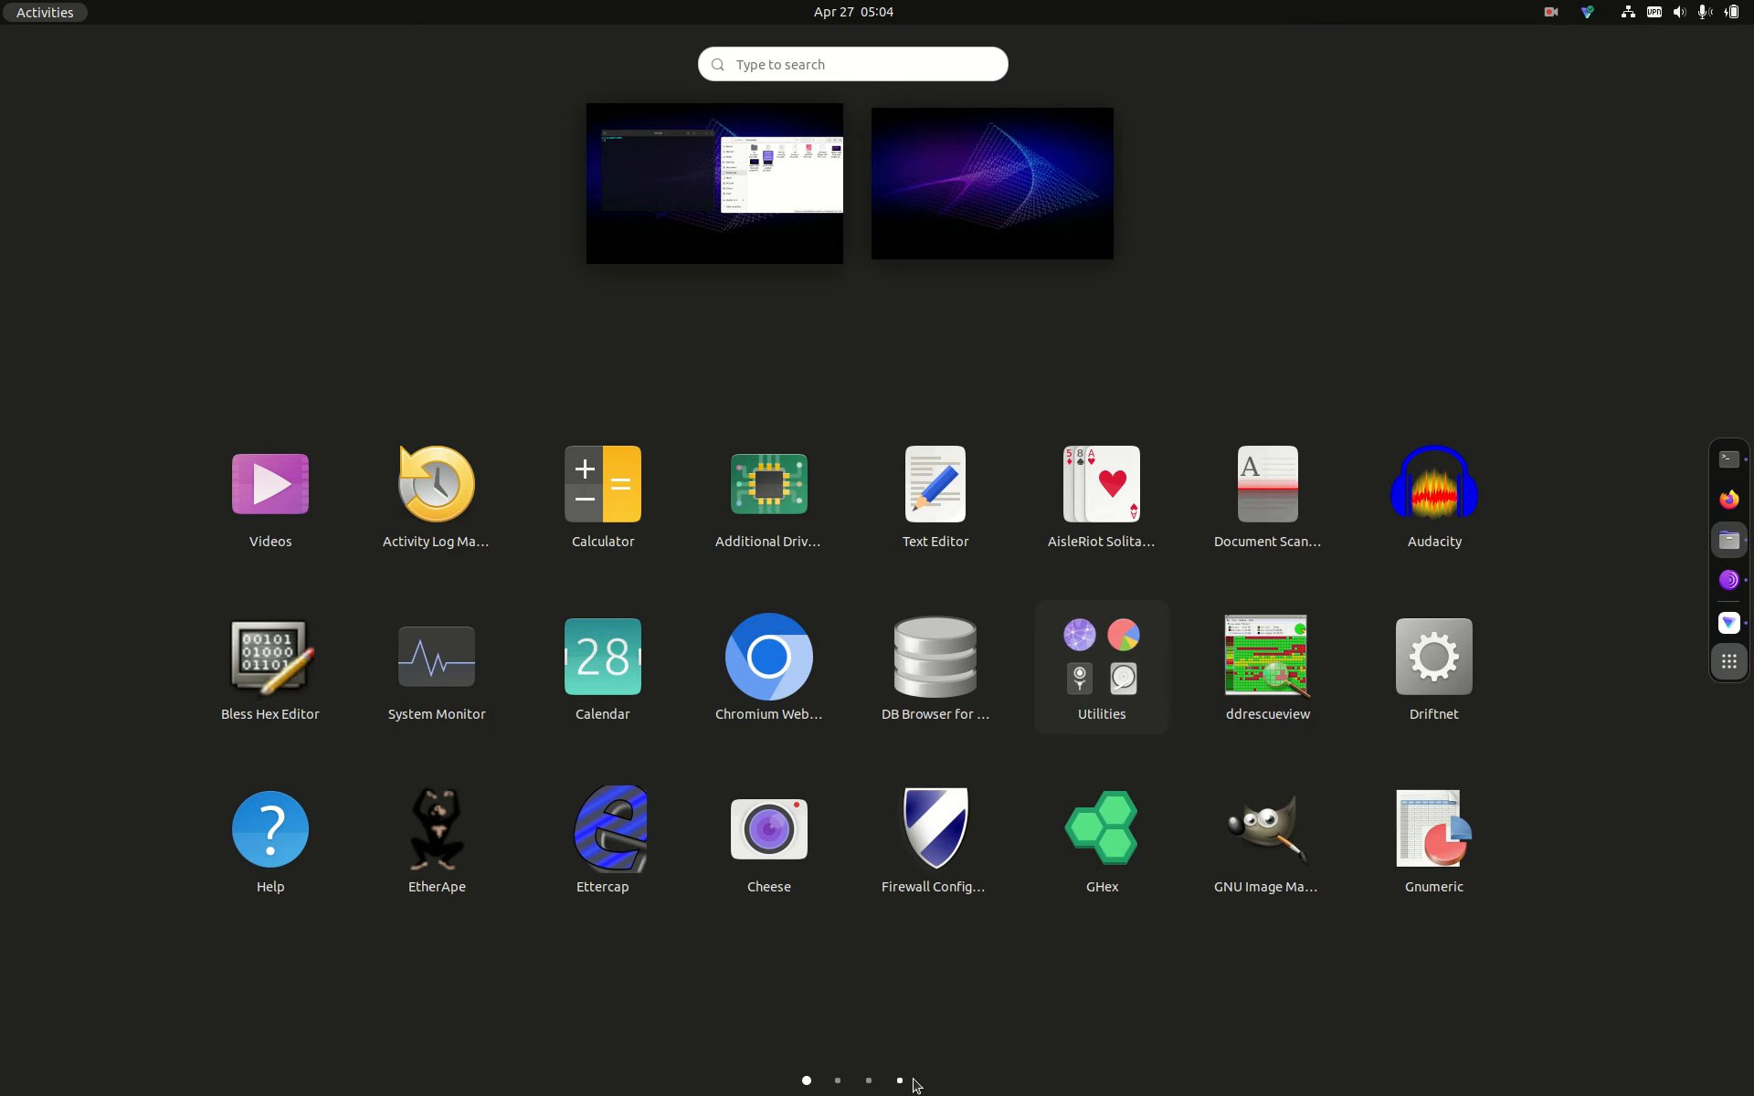
# Step: Launch VMware Player from the last page of applications
pyautogui.scroll(-1, 910, 1085)
pyautogui.click(904, 1083)
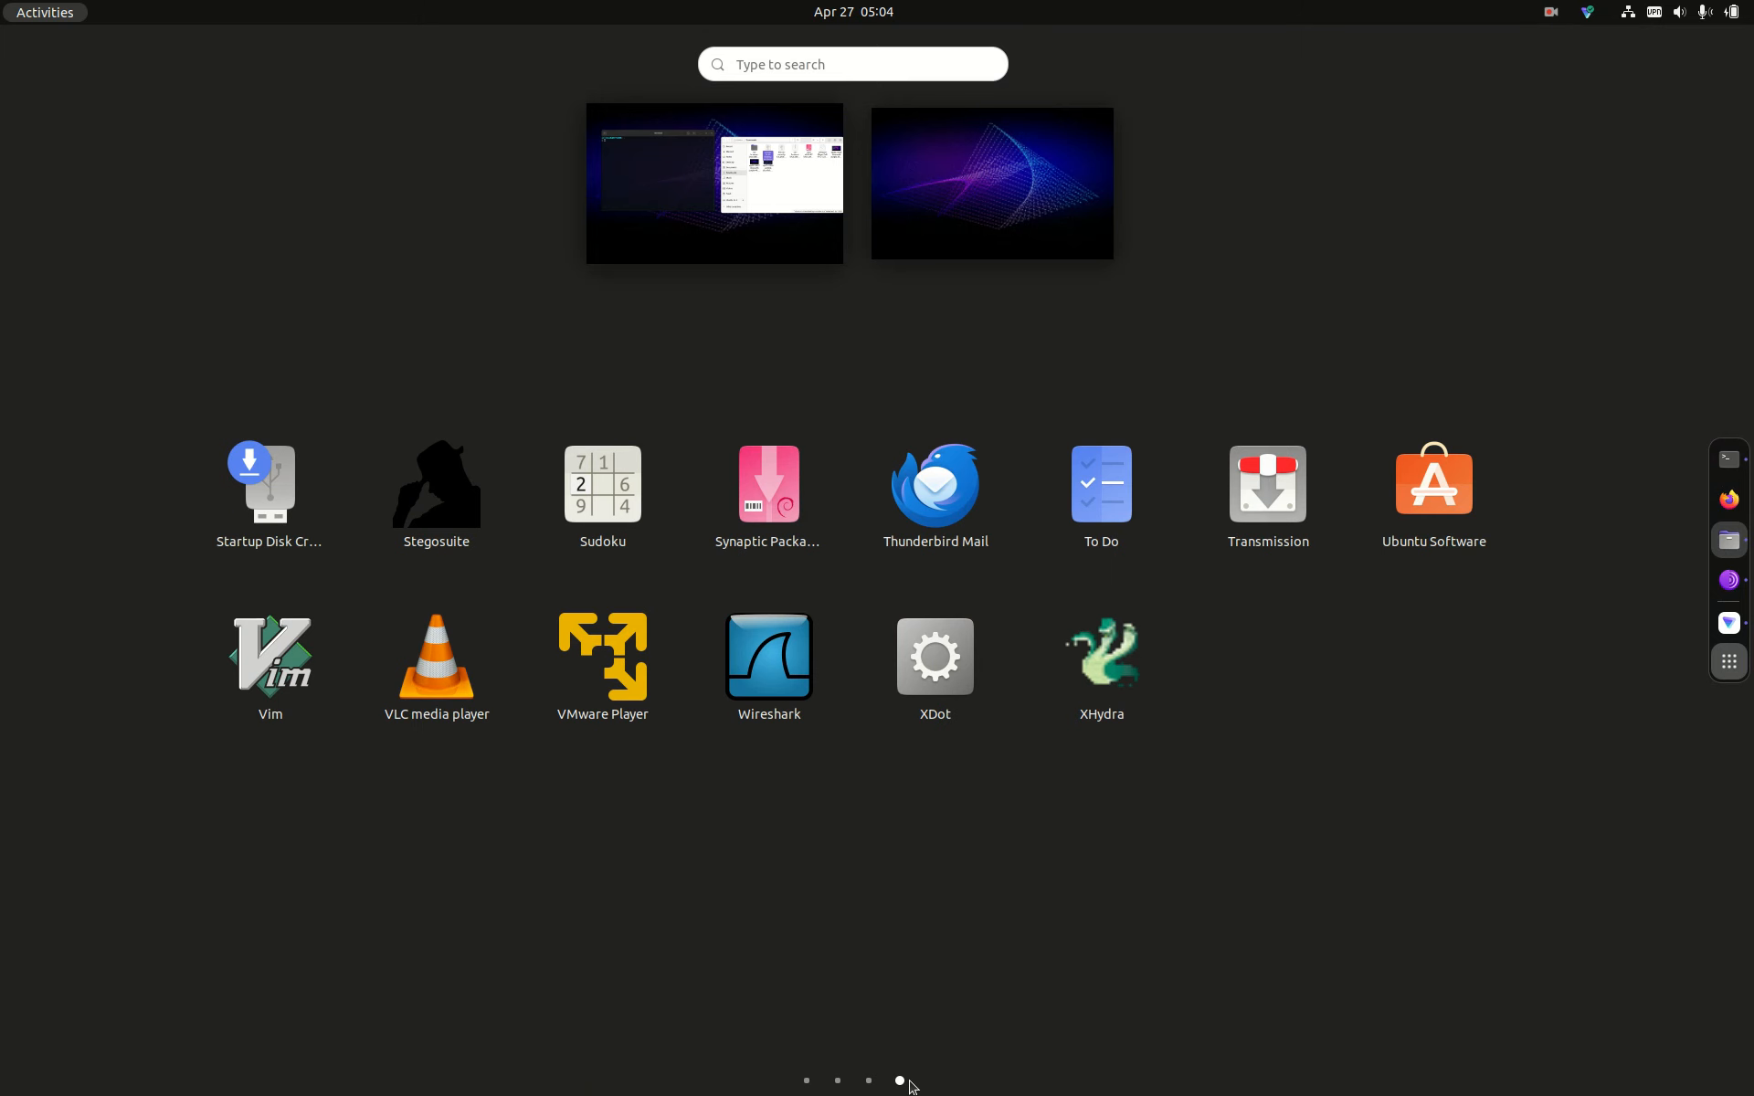
pyautogui.click(634, 685)
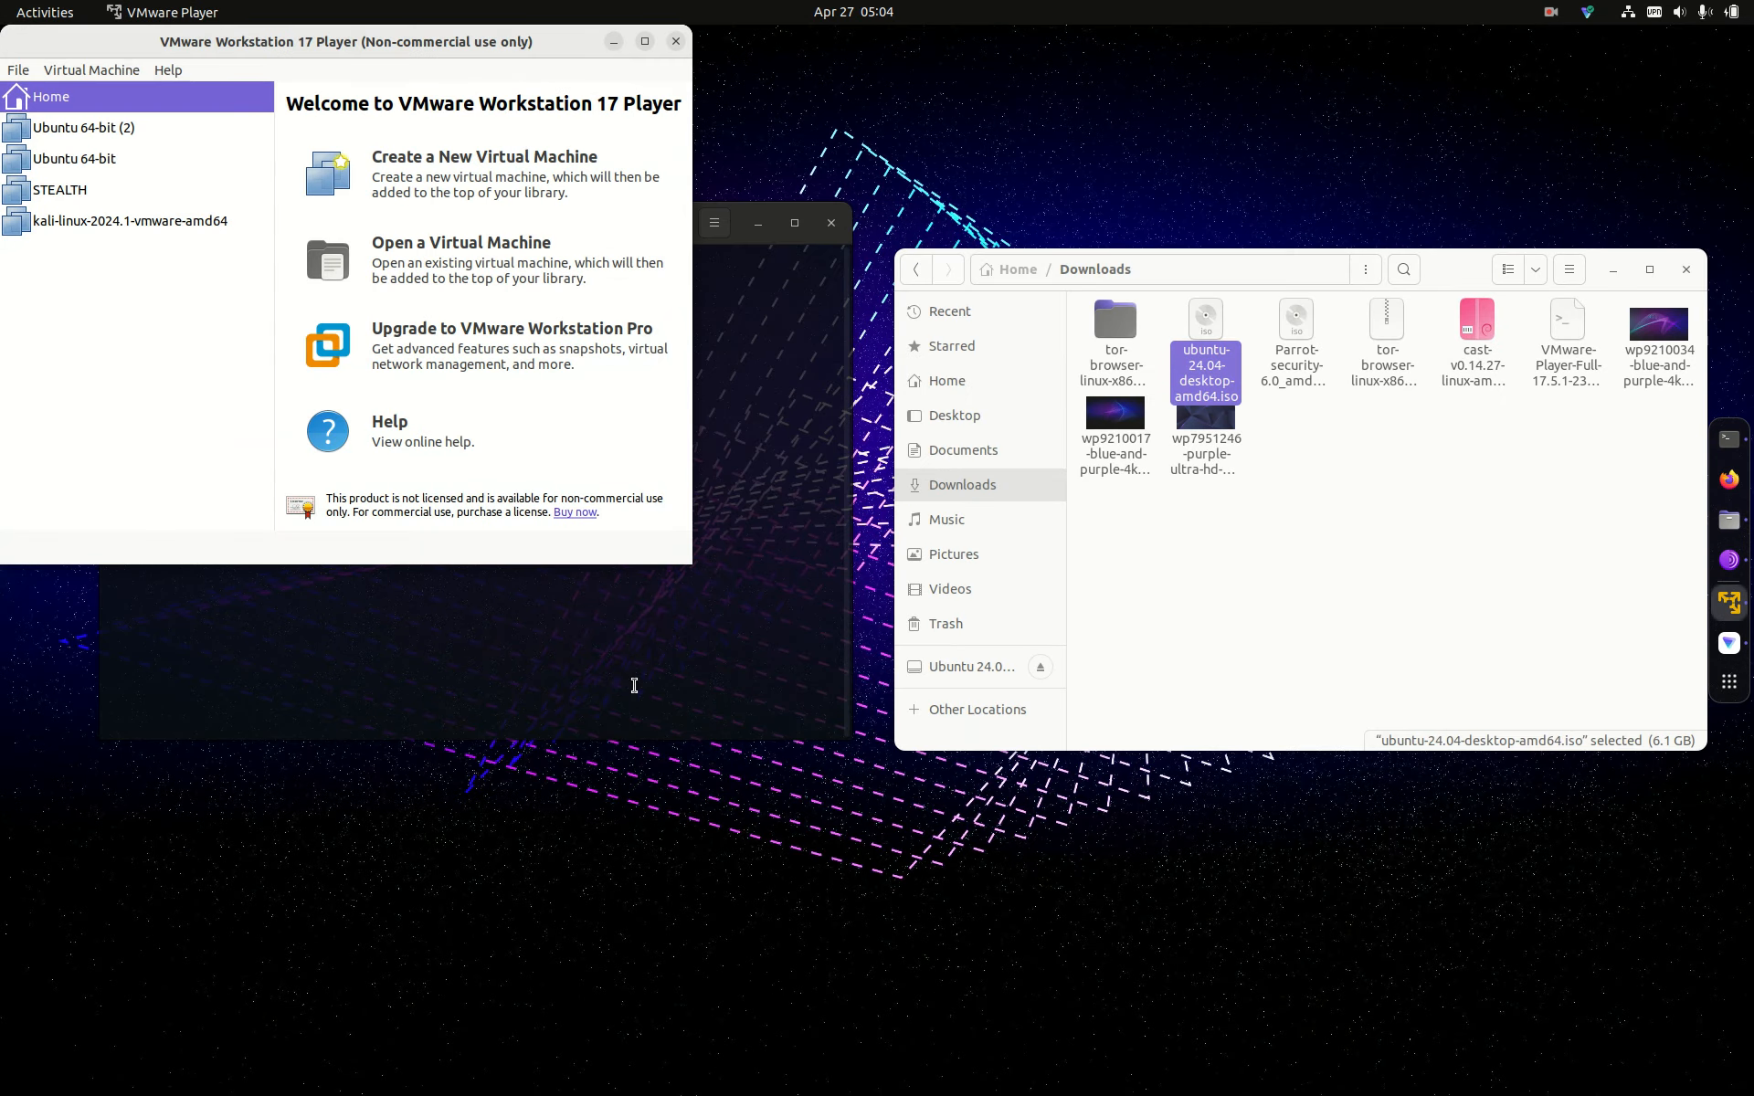
# Step: Delete Ubuntu 64-bit (2) from disk, confirm Yes, and return to the Home page
pyautogui.click(96, 131)
pyautogui.rightClick(96, 130)
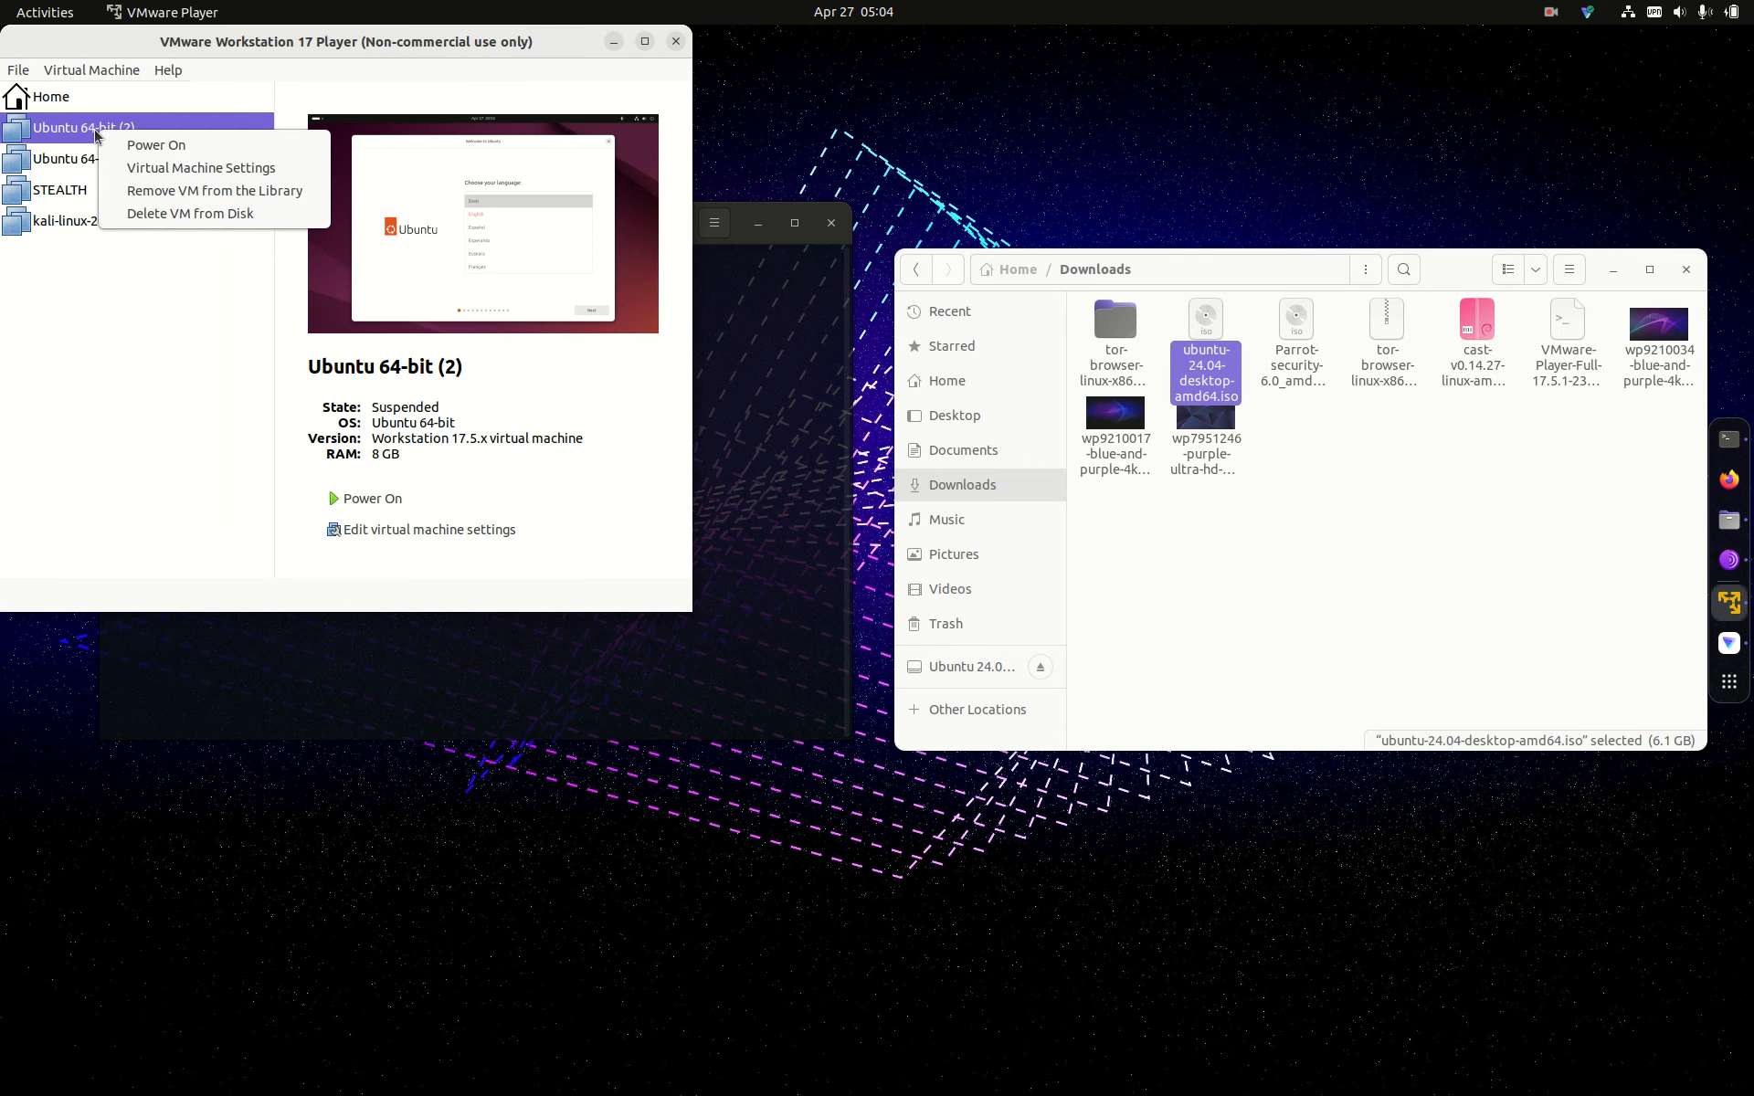
pyautogui.click(149, 214)
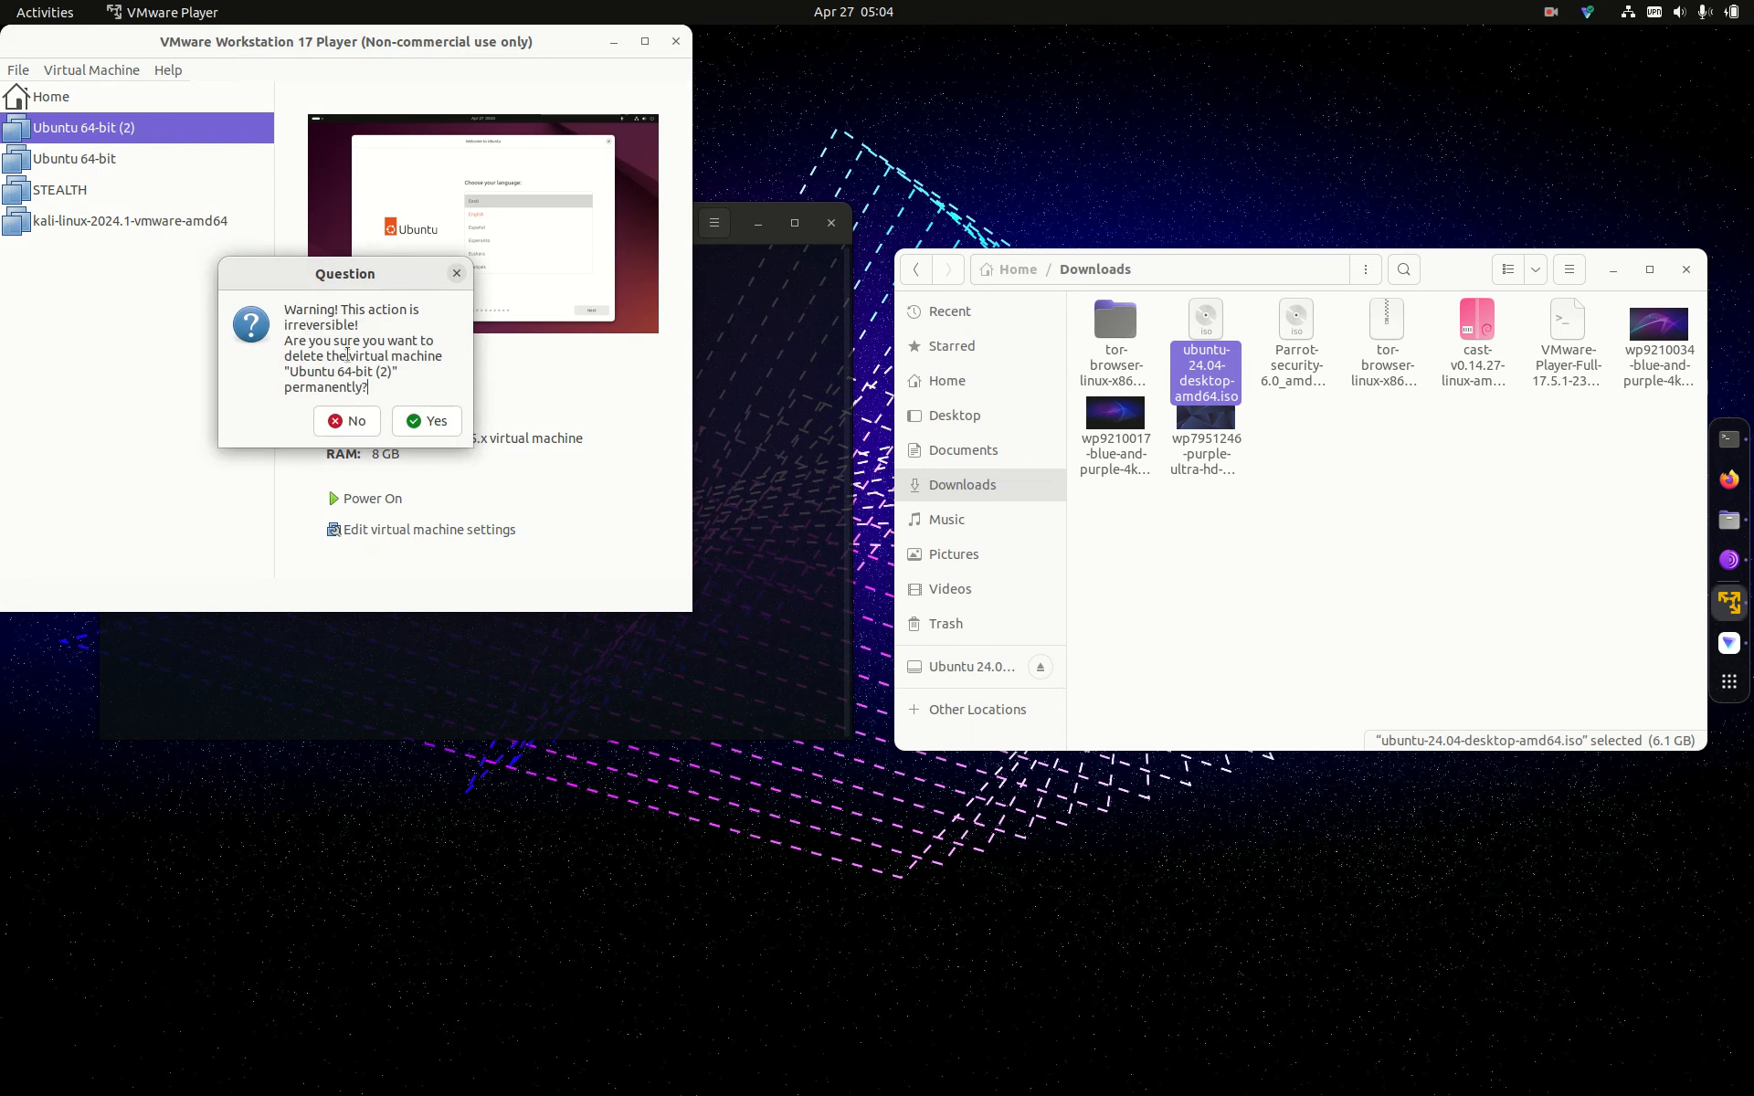
pyautogui.click(447, 422)
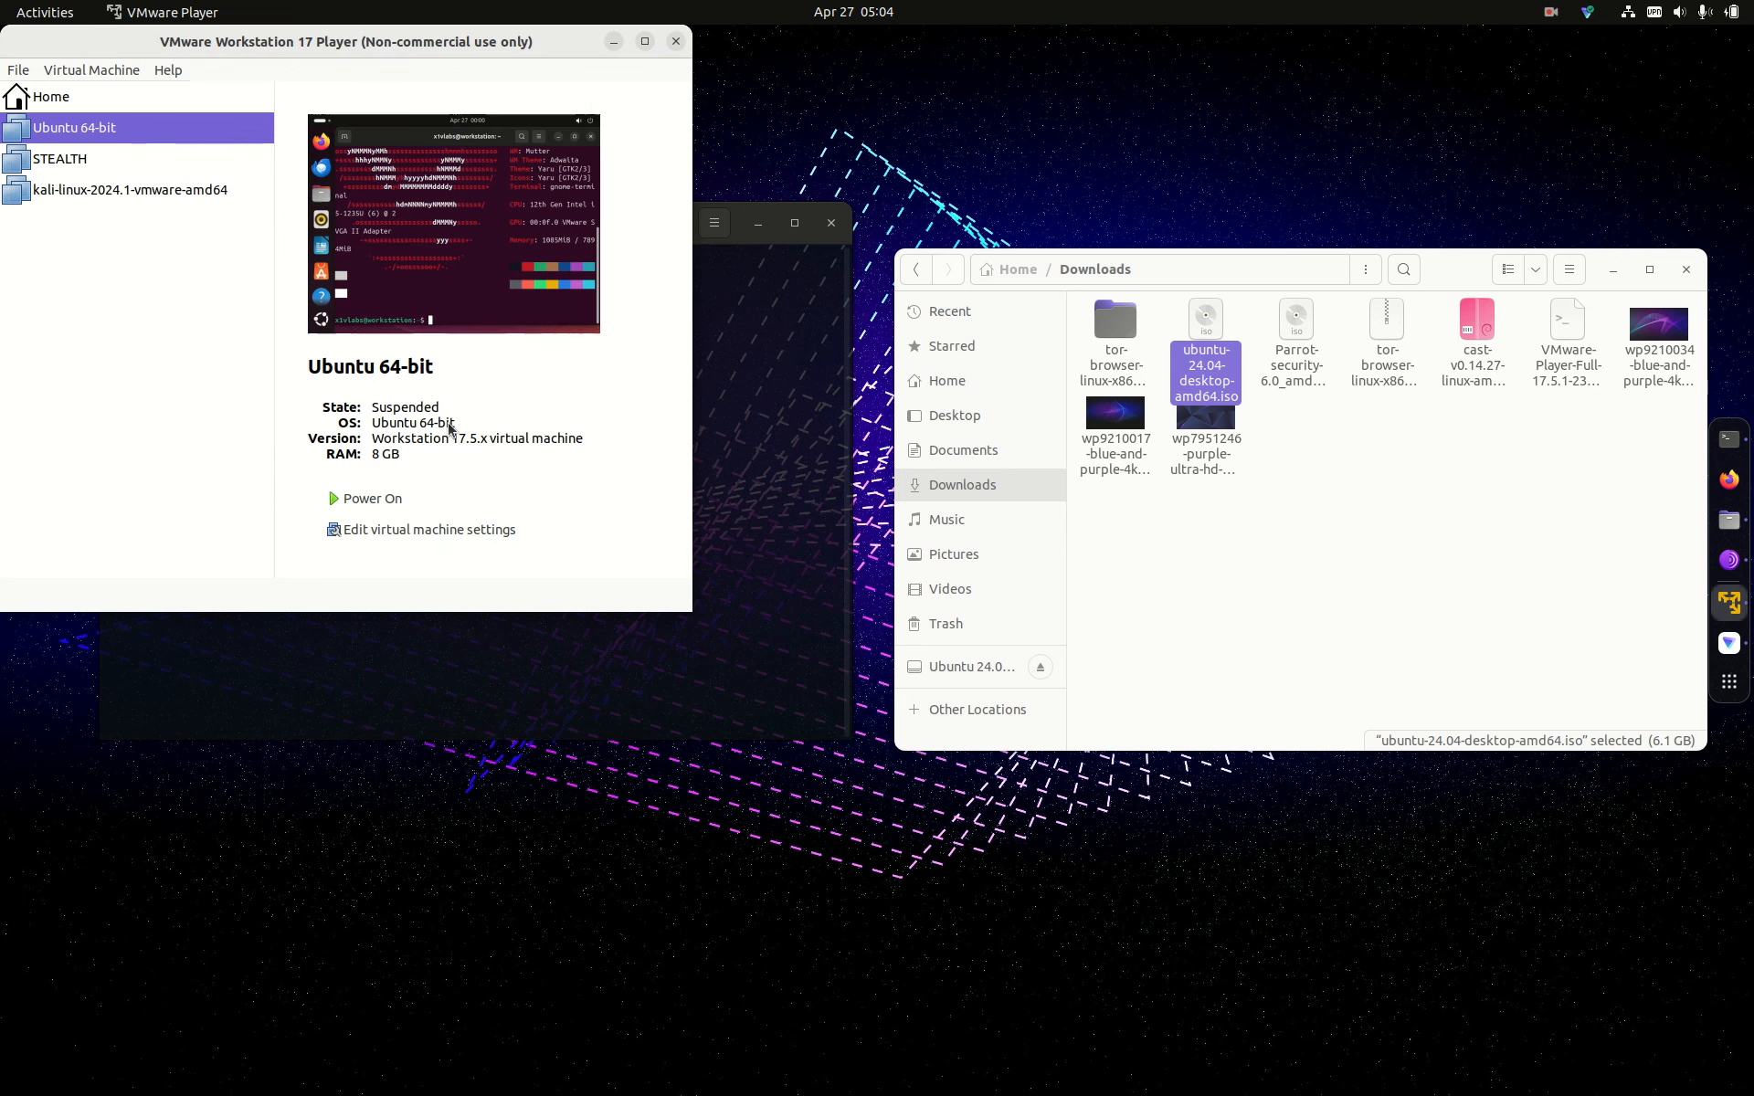
pyautogui.click(90, 95)
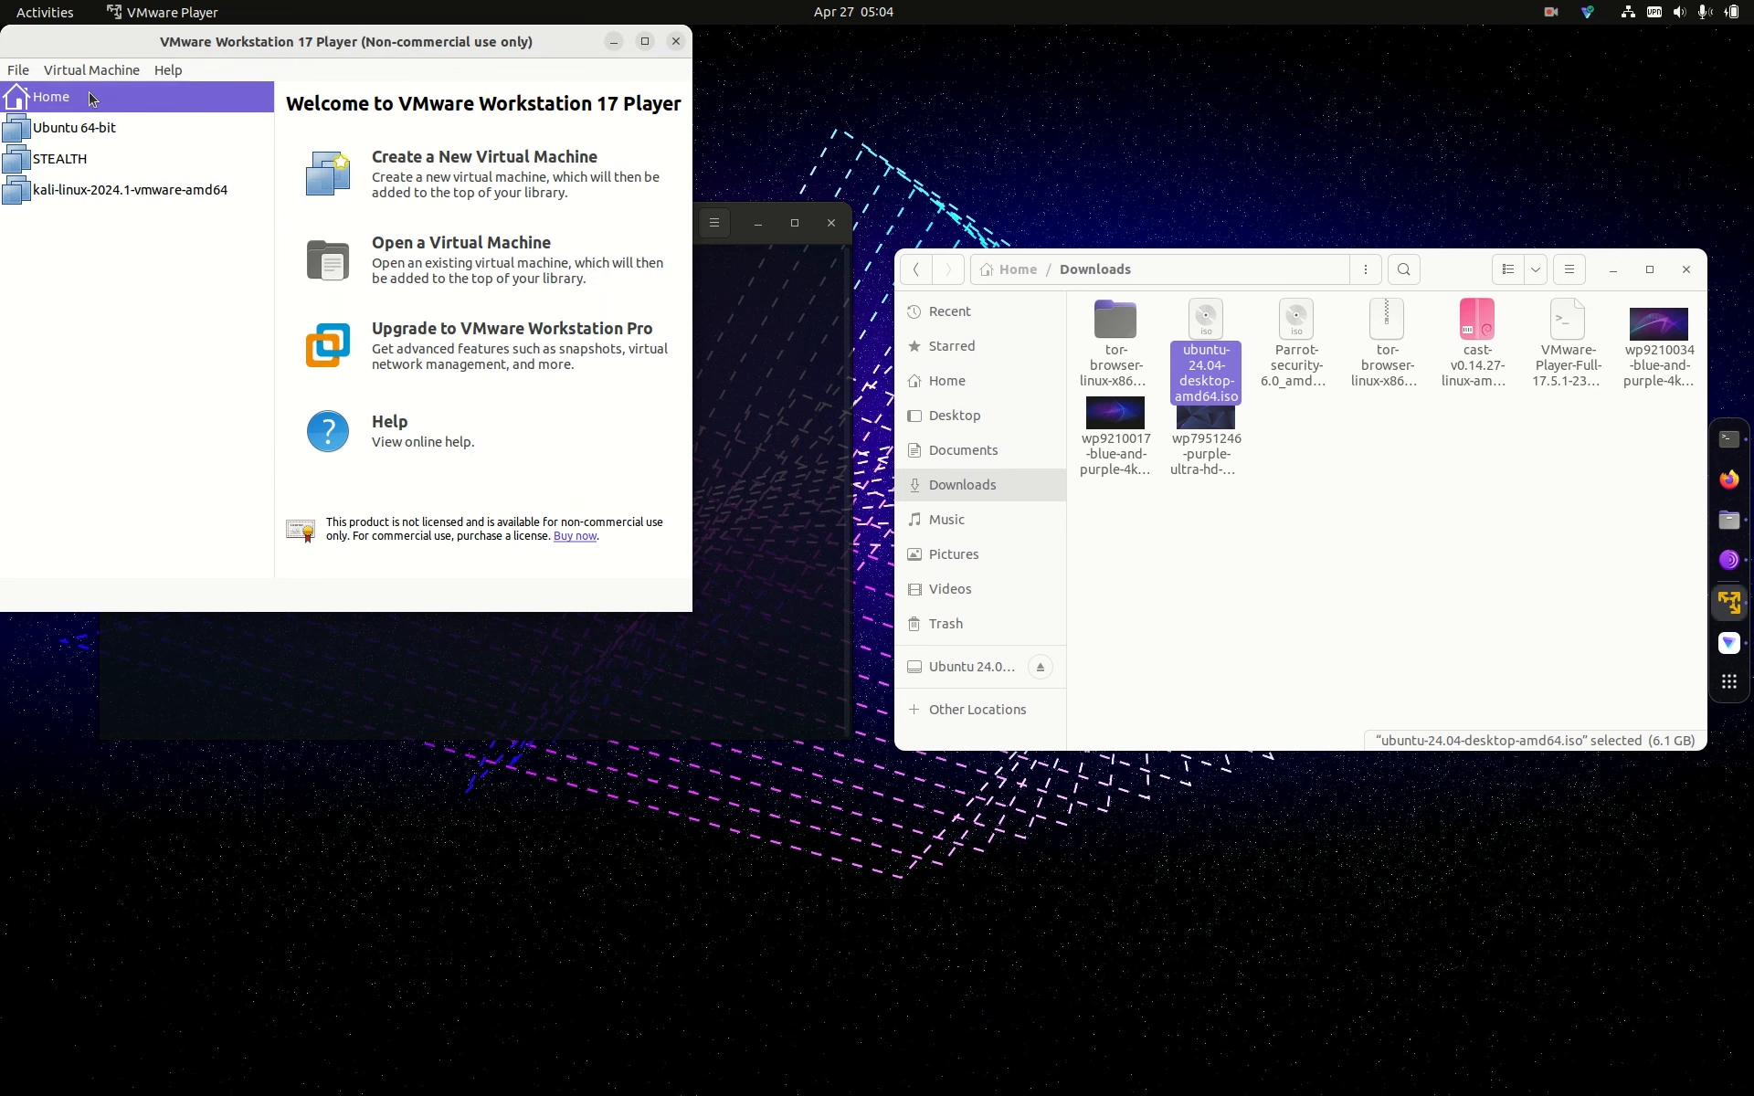
pyautogui.click(451, 188)
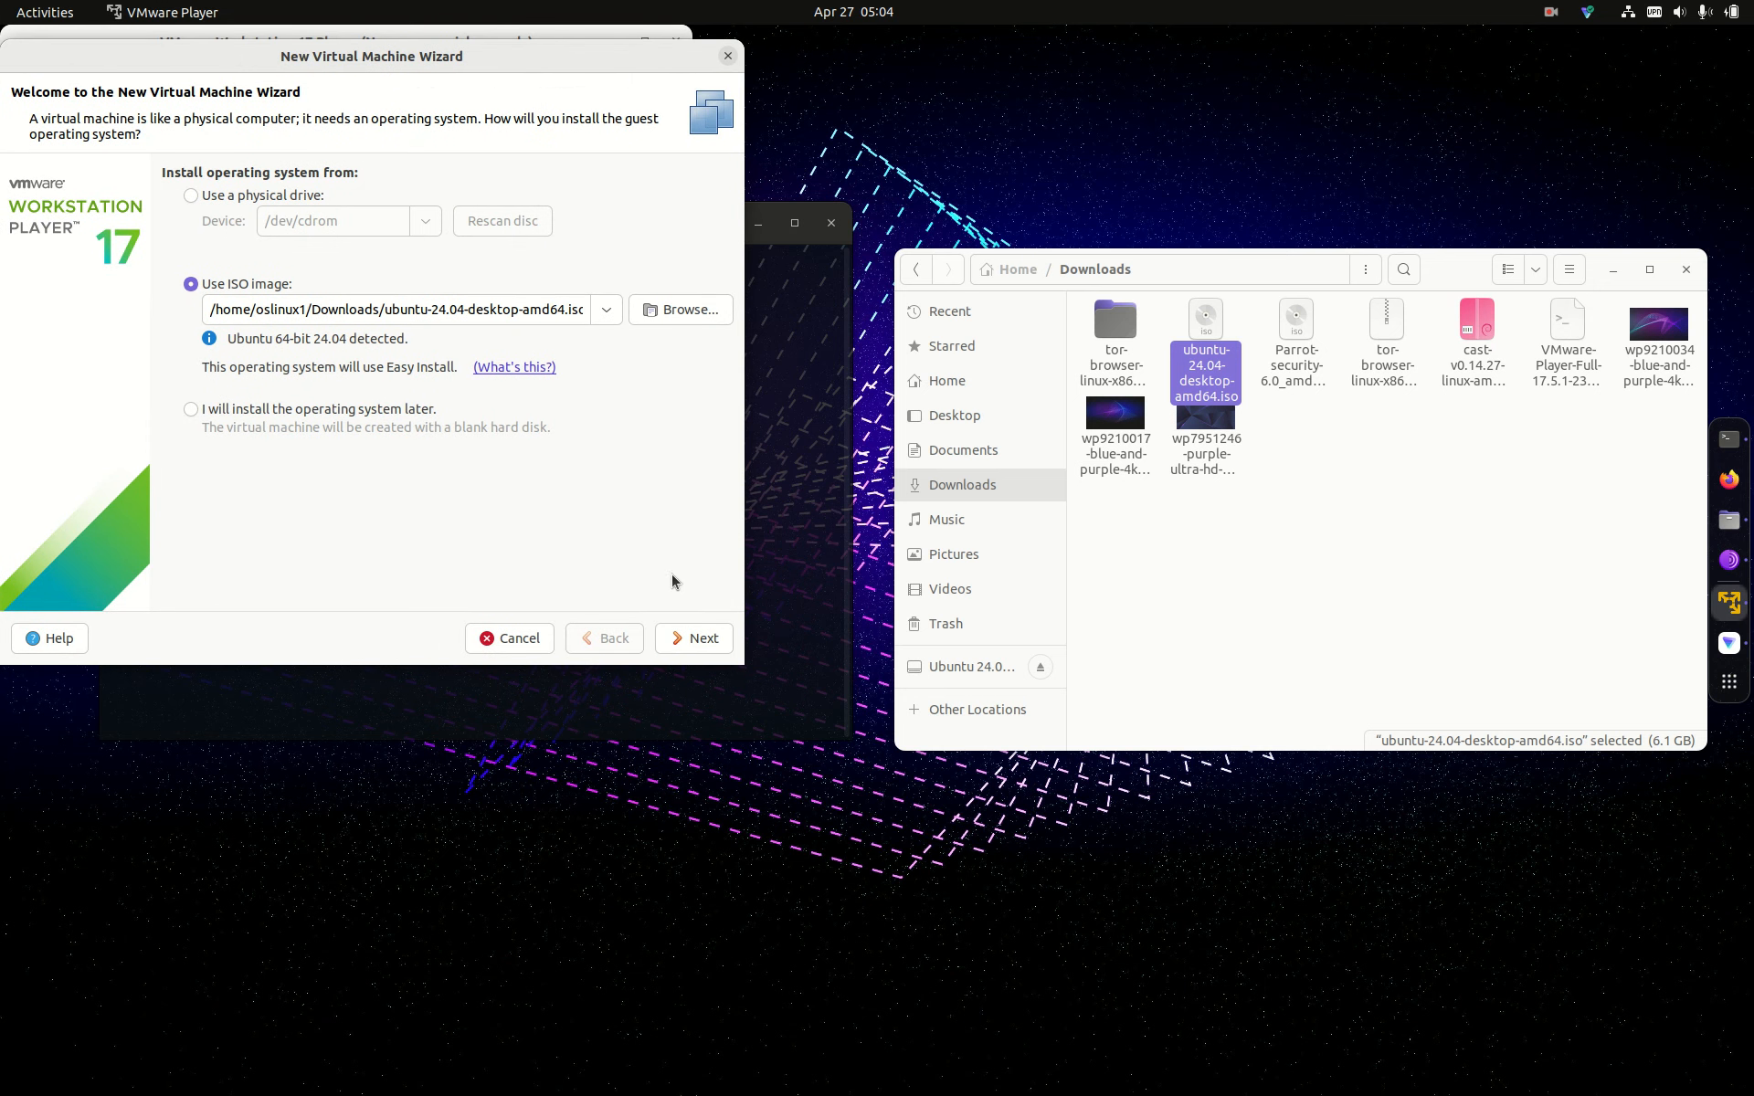
# Step: Accept the Ubuntu ISO as install source and enter the account password with its confirmation
pyautogui.click(693, 638)
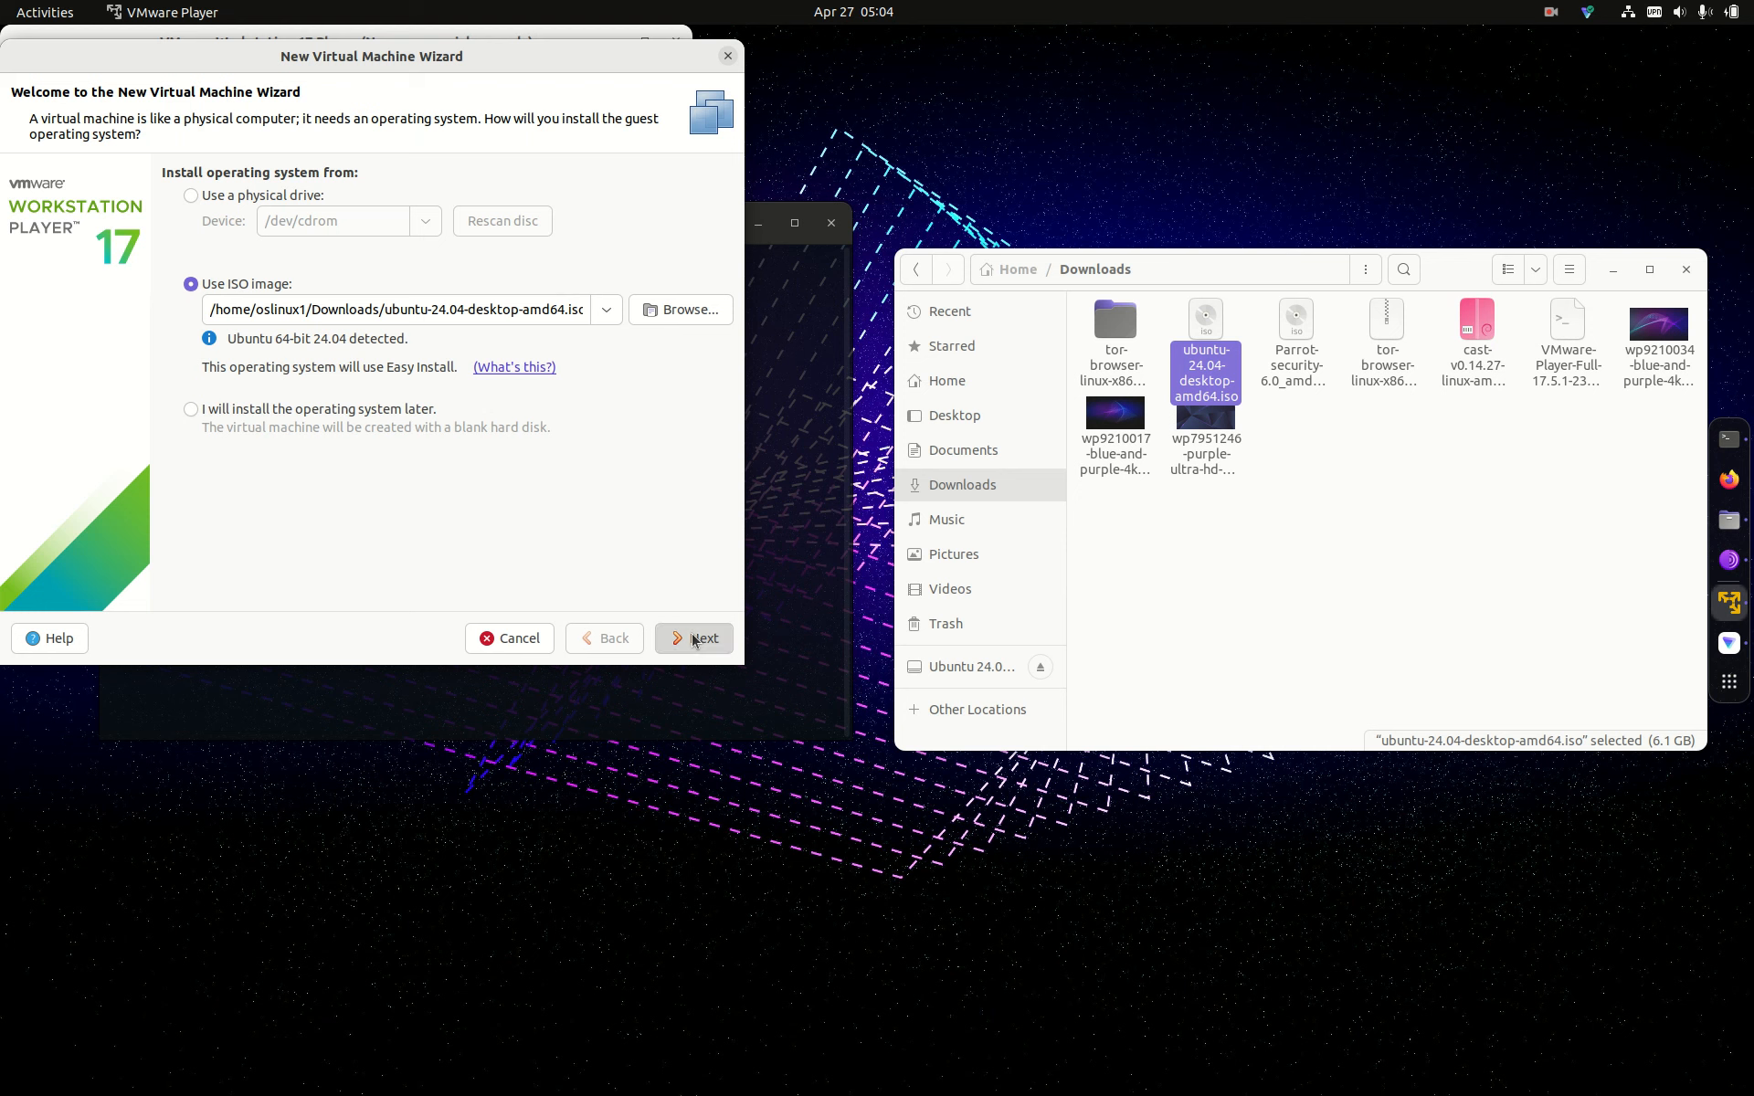
pyautogui.click(433, 267)
pyautogui.write('••')
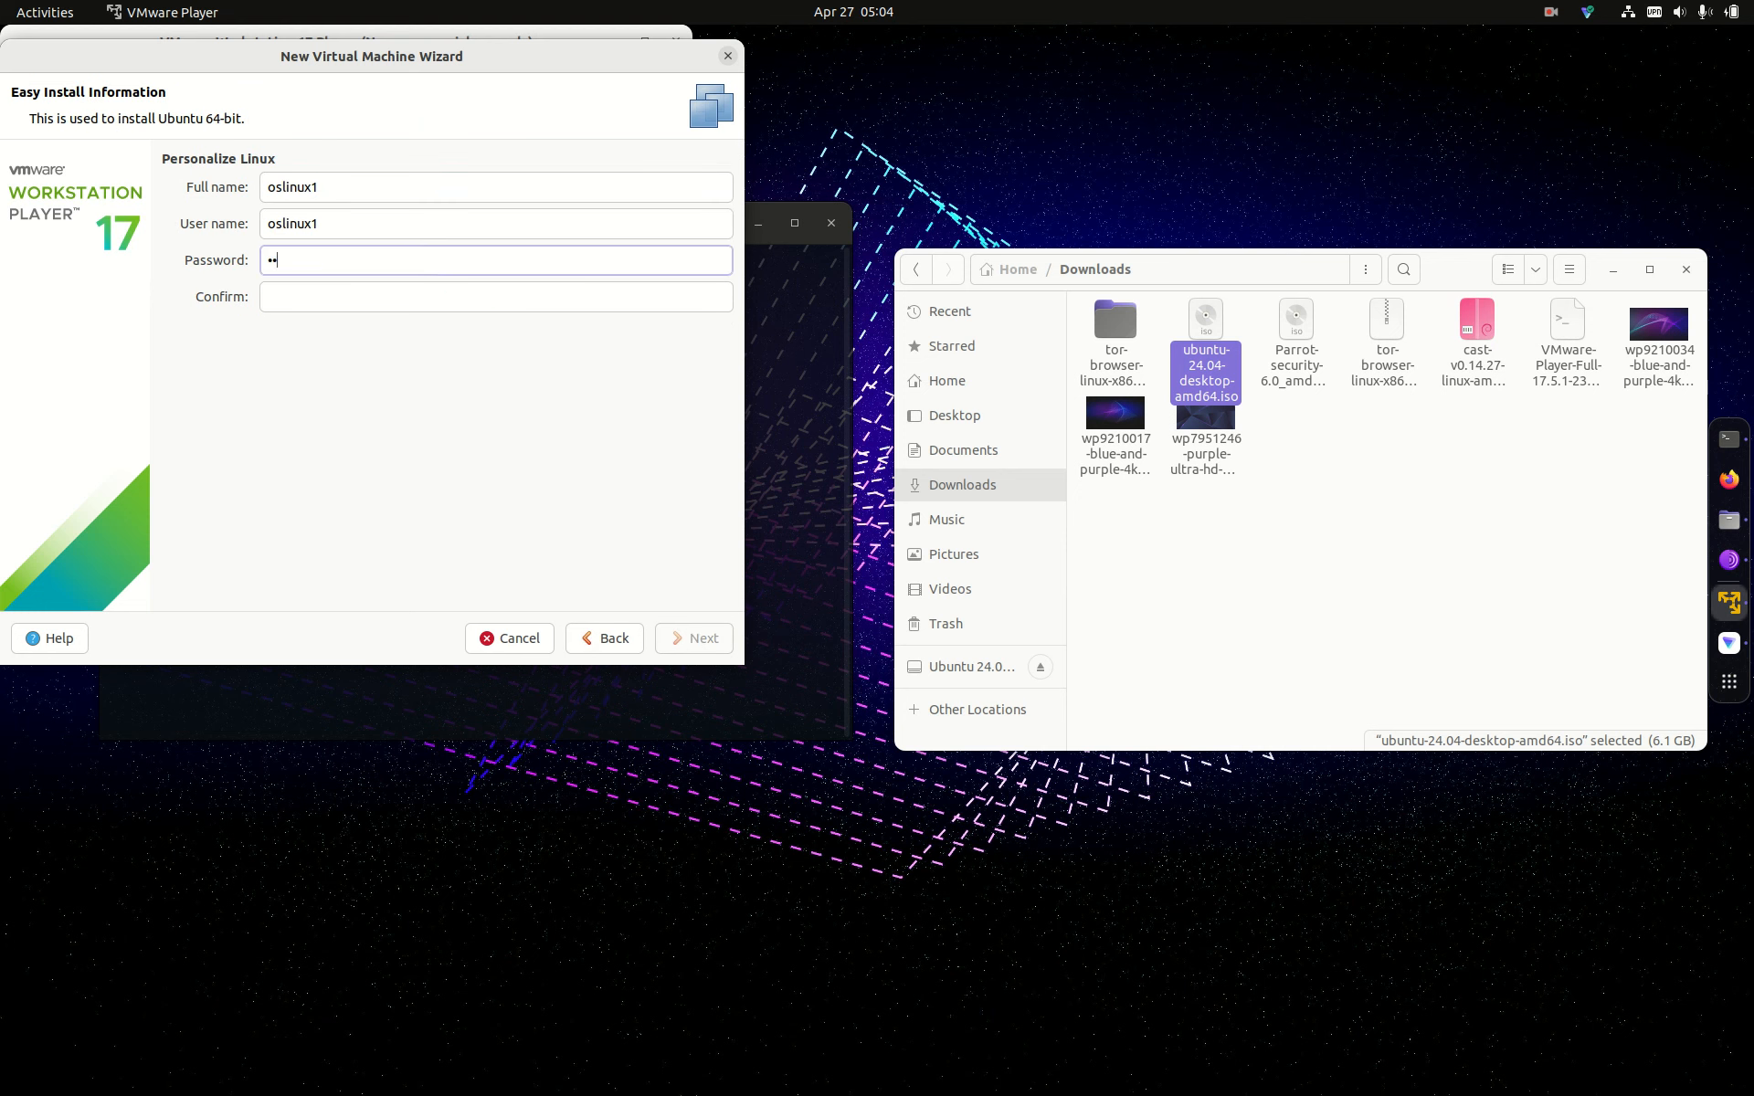
pyautogui.write('•••••')
pyautogui.click(372, 300)
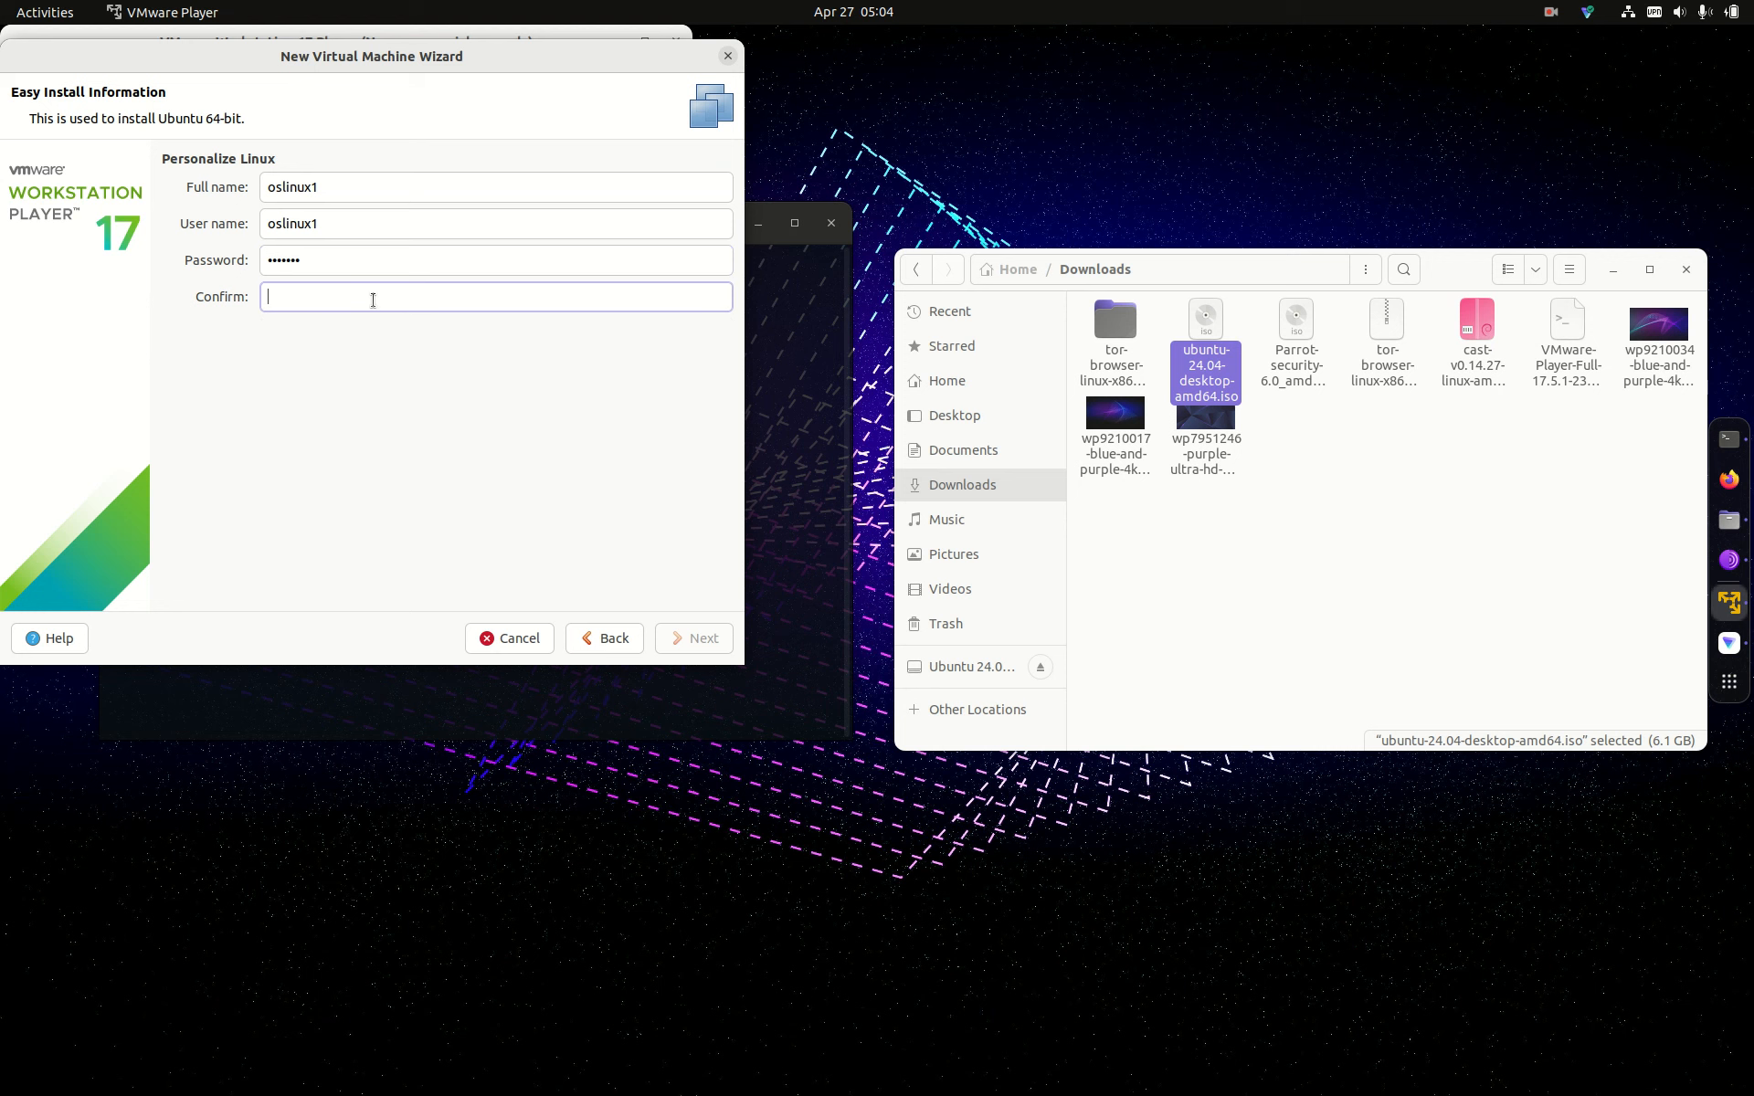
pyautogui.write('•••••••')
pyautogui.click(703, 640)
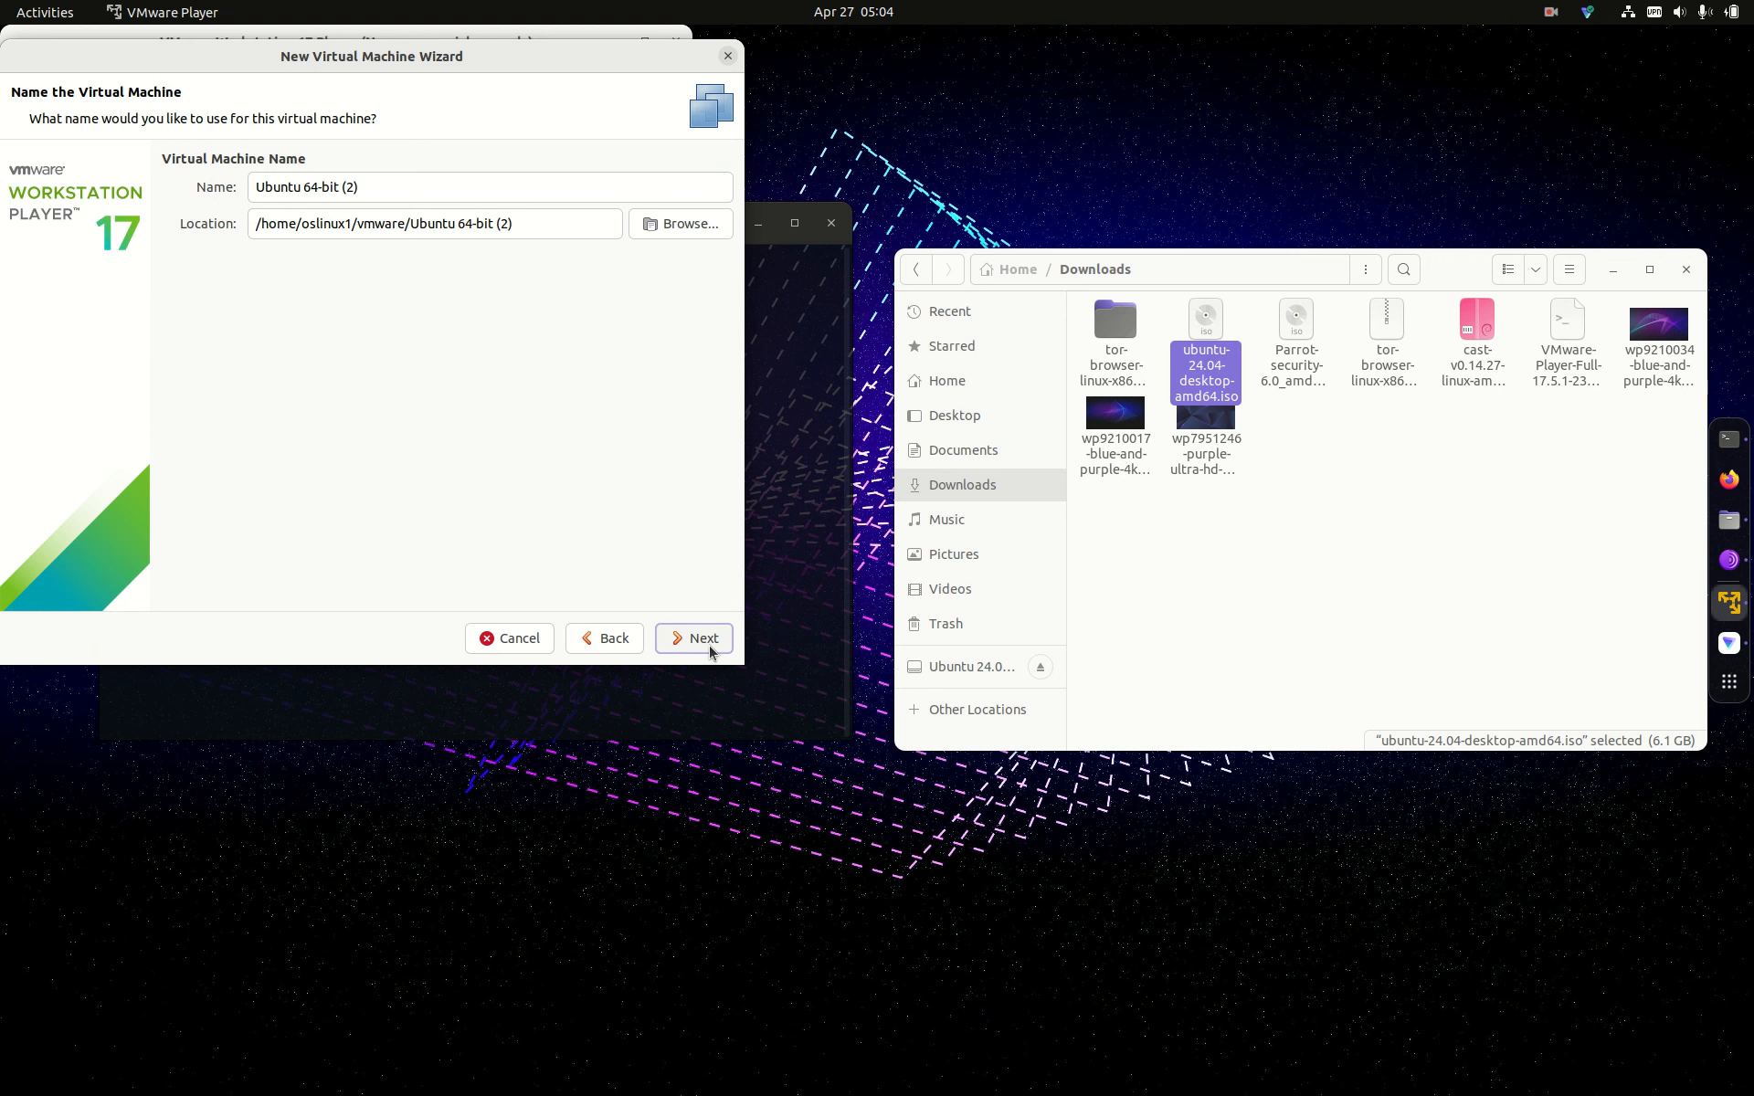
# Step: Keep the VM name and location, then set an 80 GB disk stored as a single file
pyautogui.click(710, 645)
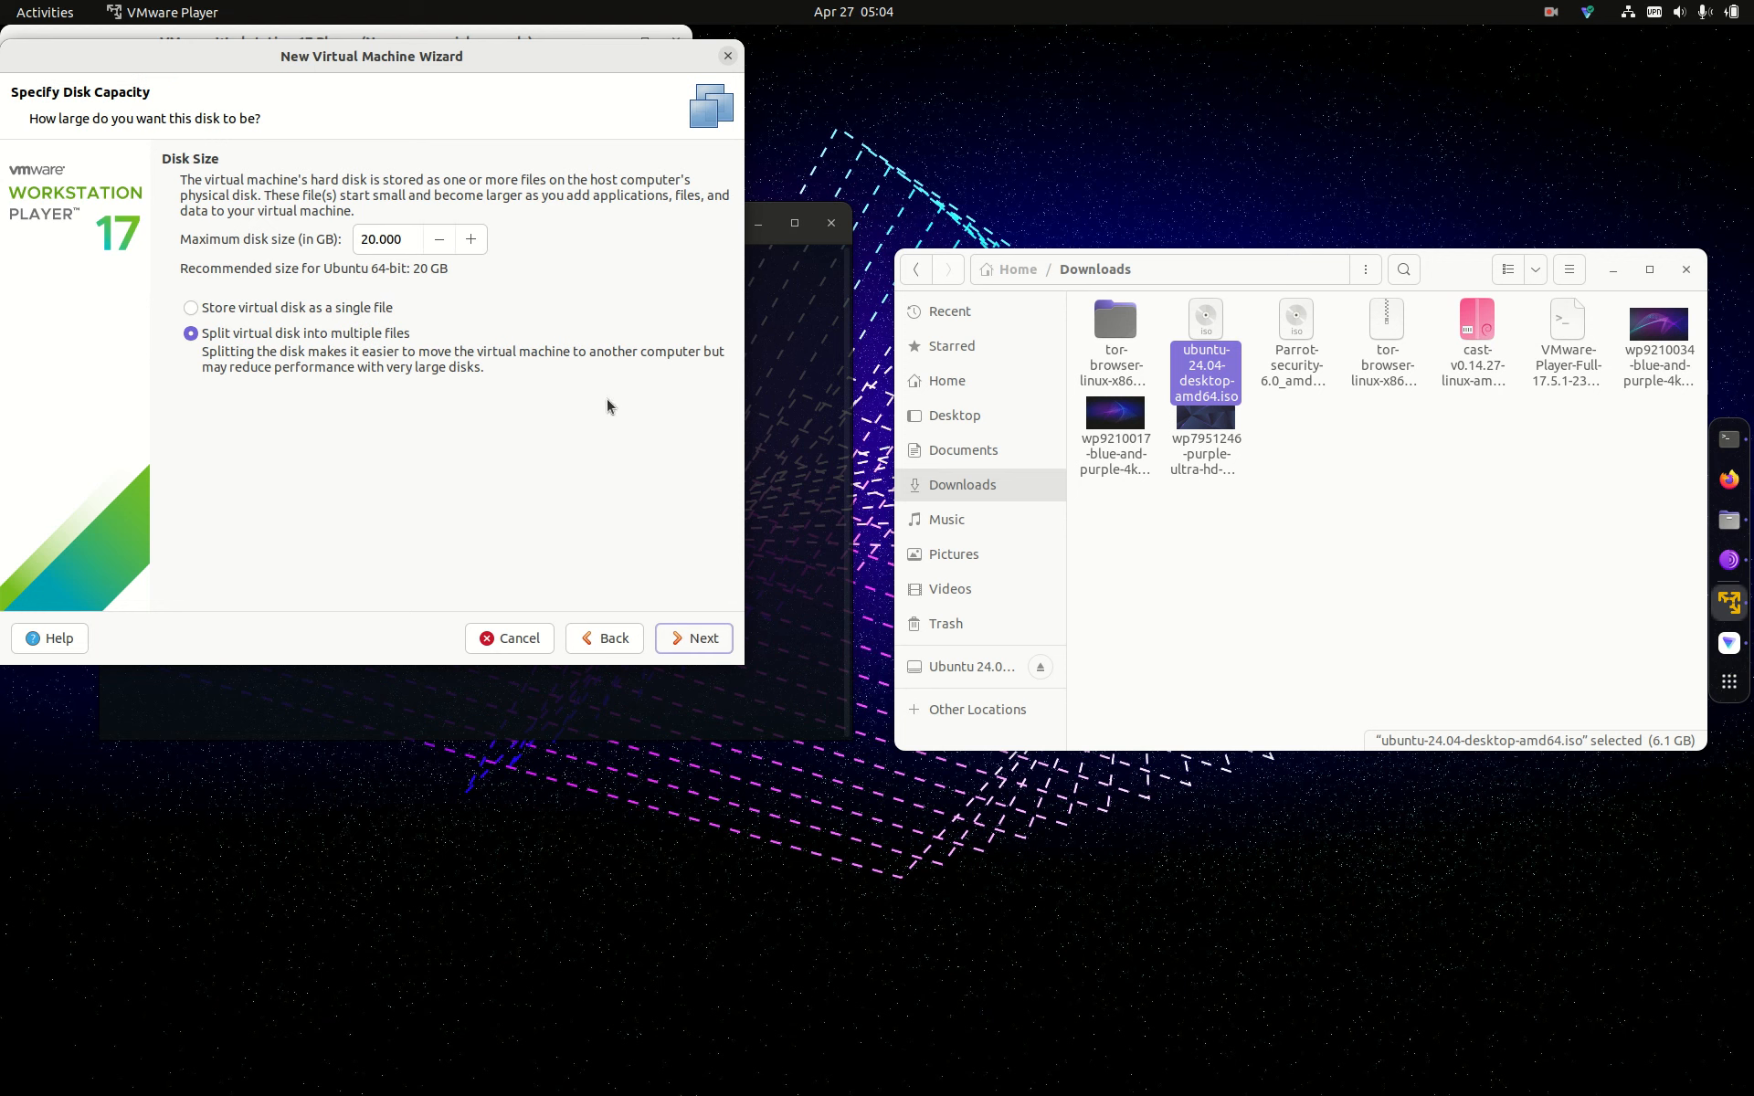
pyautogui.click(375, 239)
pyautogui.press('BackSpace')
pyautogui.press('BackSpace')
pyautogui.write('0')
pyautogui.click(190, 307)
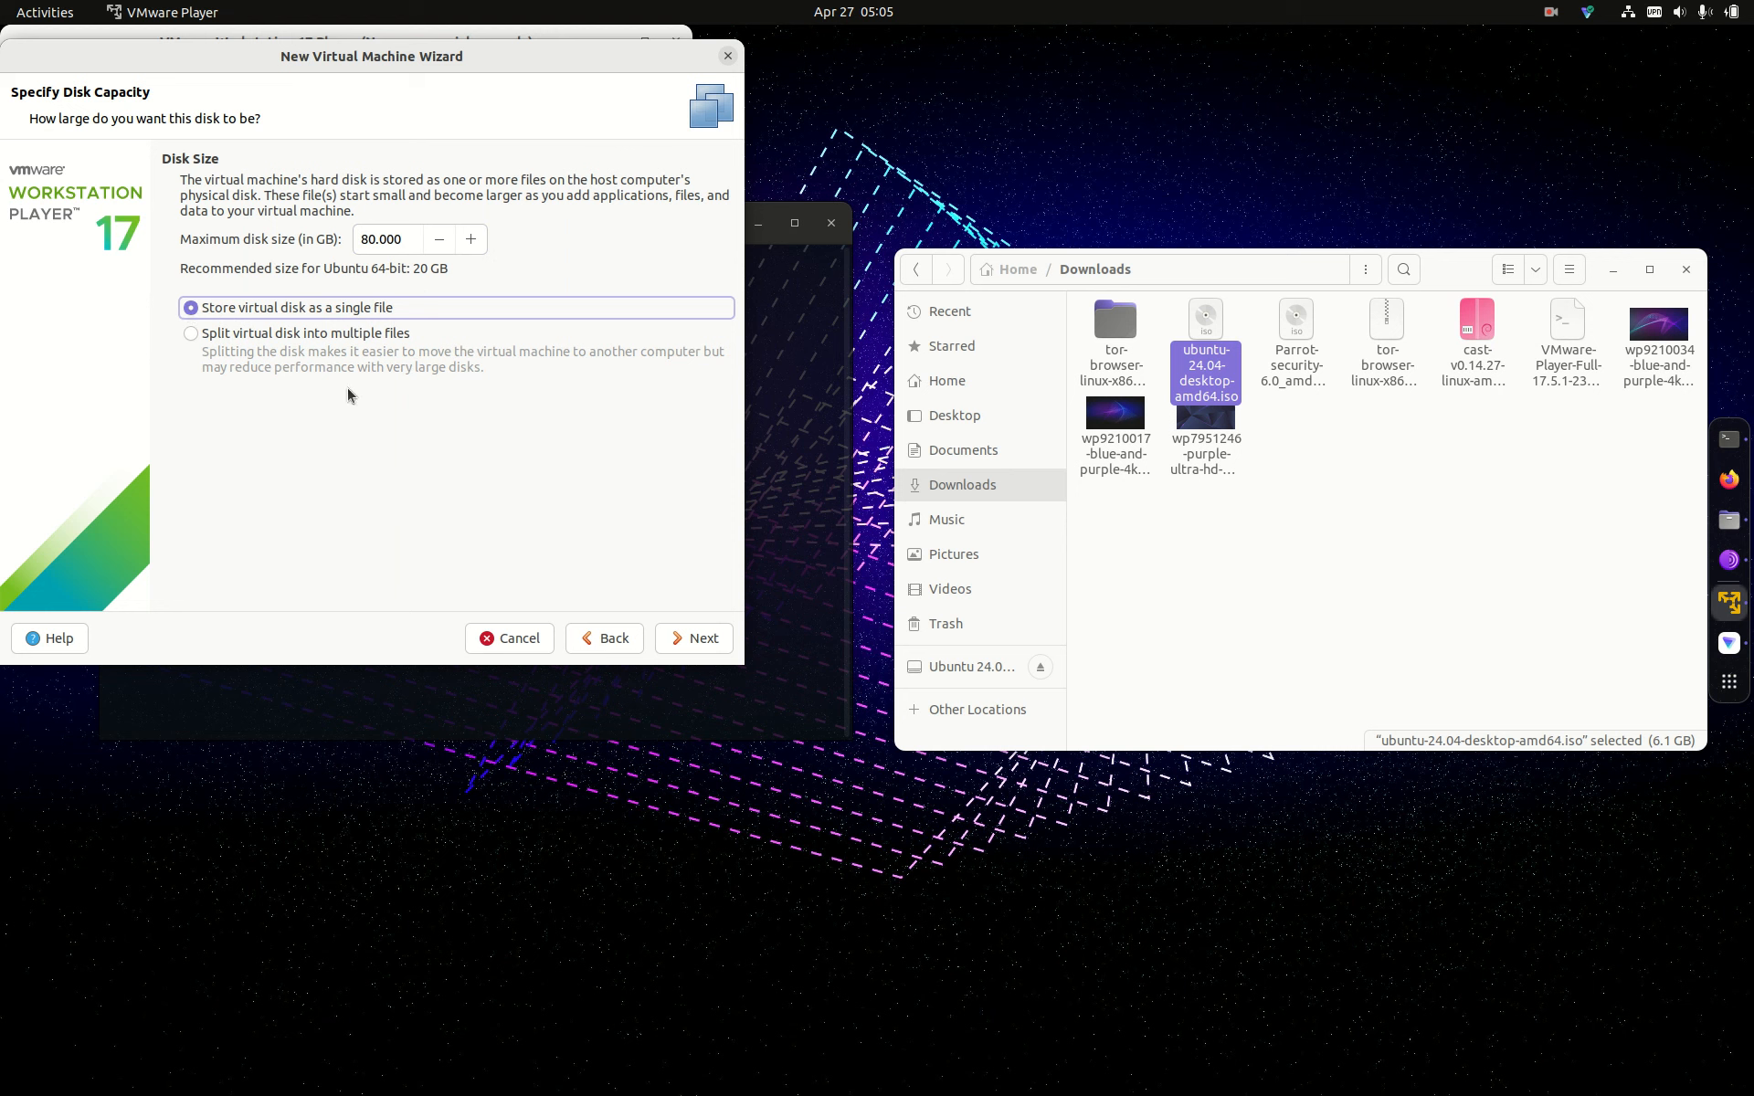
pyautogui.click(698, 638)
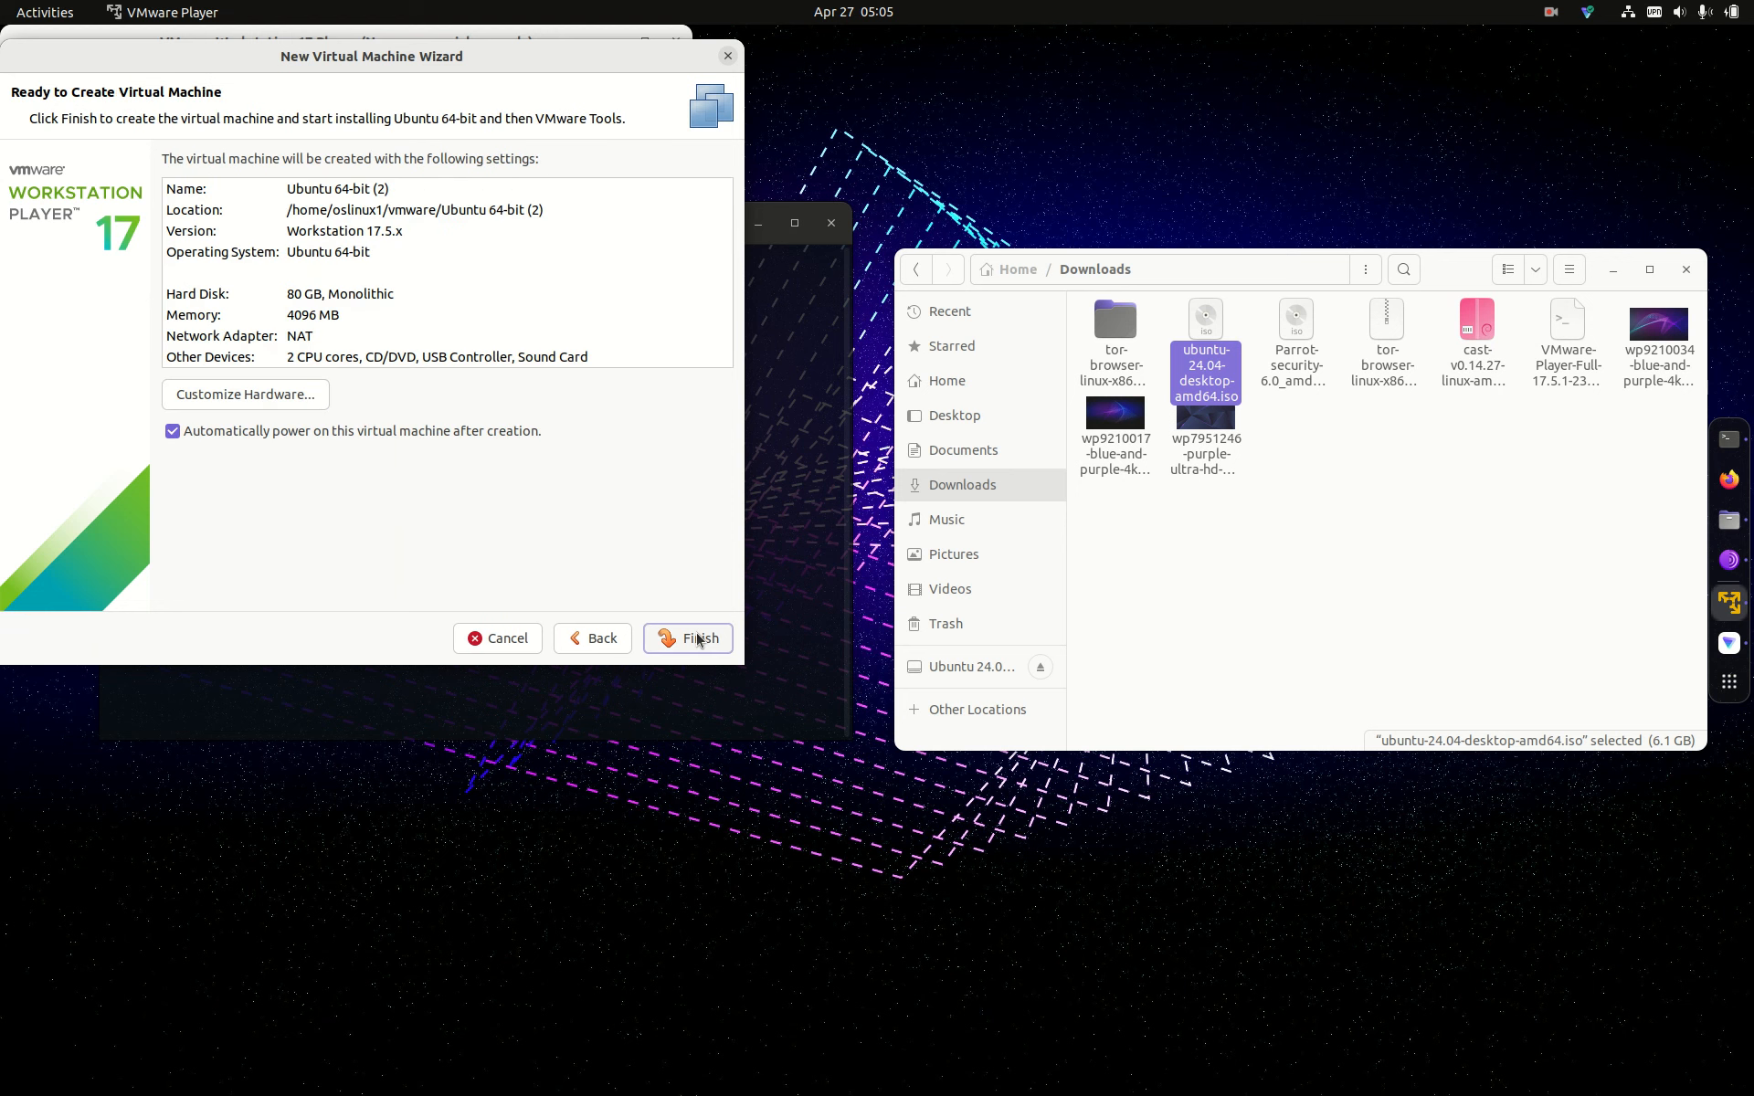
# Step: Give the new VM 8192 MB of memory and 6 processor cores in its hardware settings
pyautogui.click(285, 402)
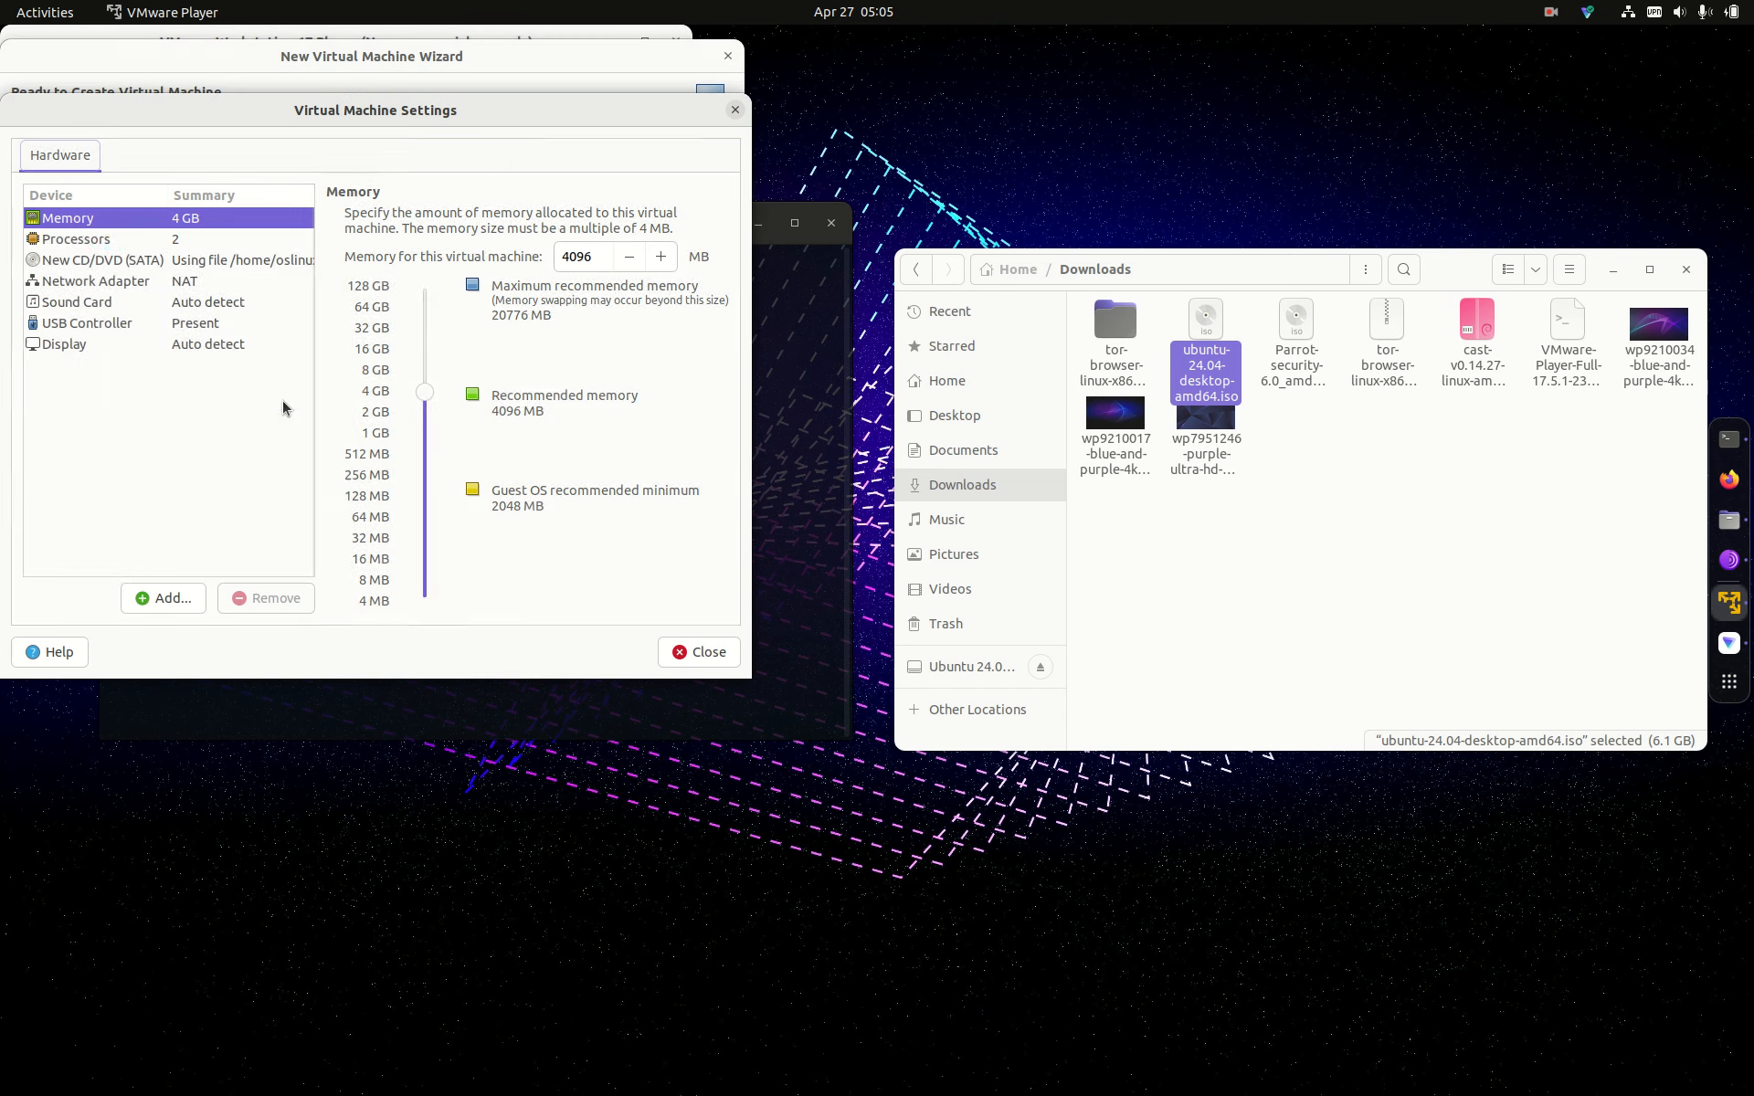
pyautogui.click(424, 373)
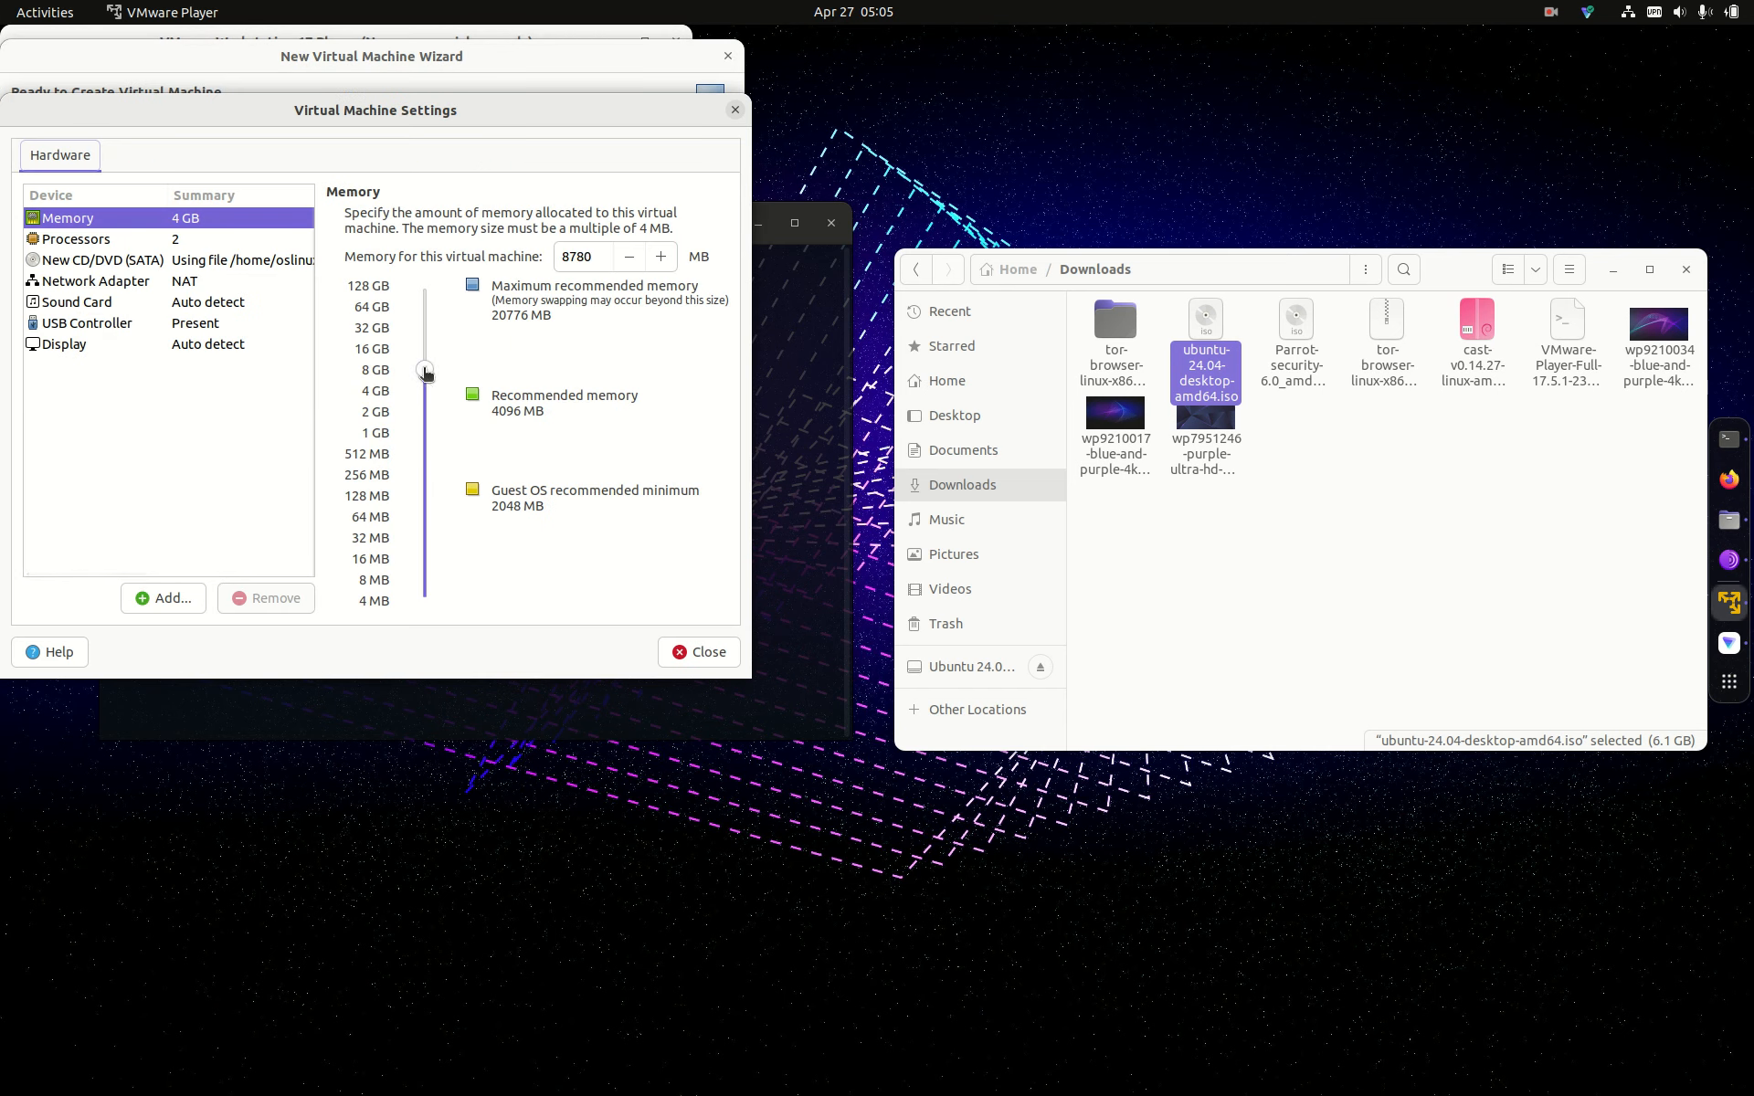
pyautogui.moveTo(425, 372); pyautogui.dragTo(426, 376)
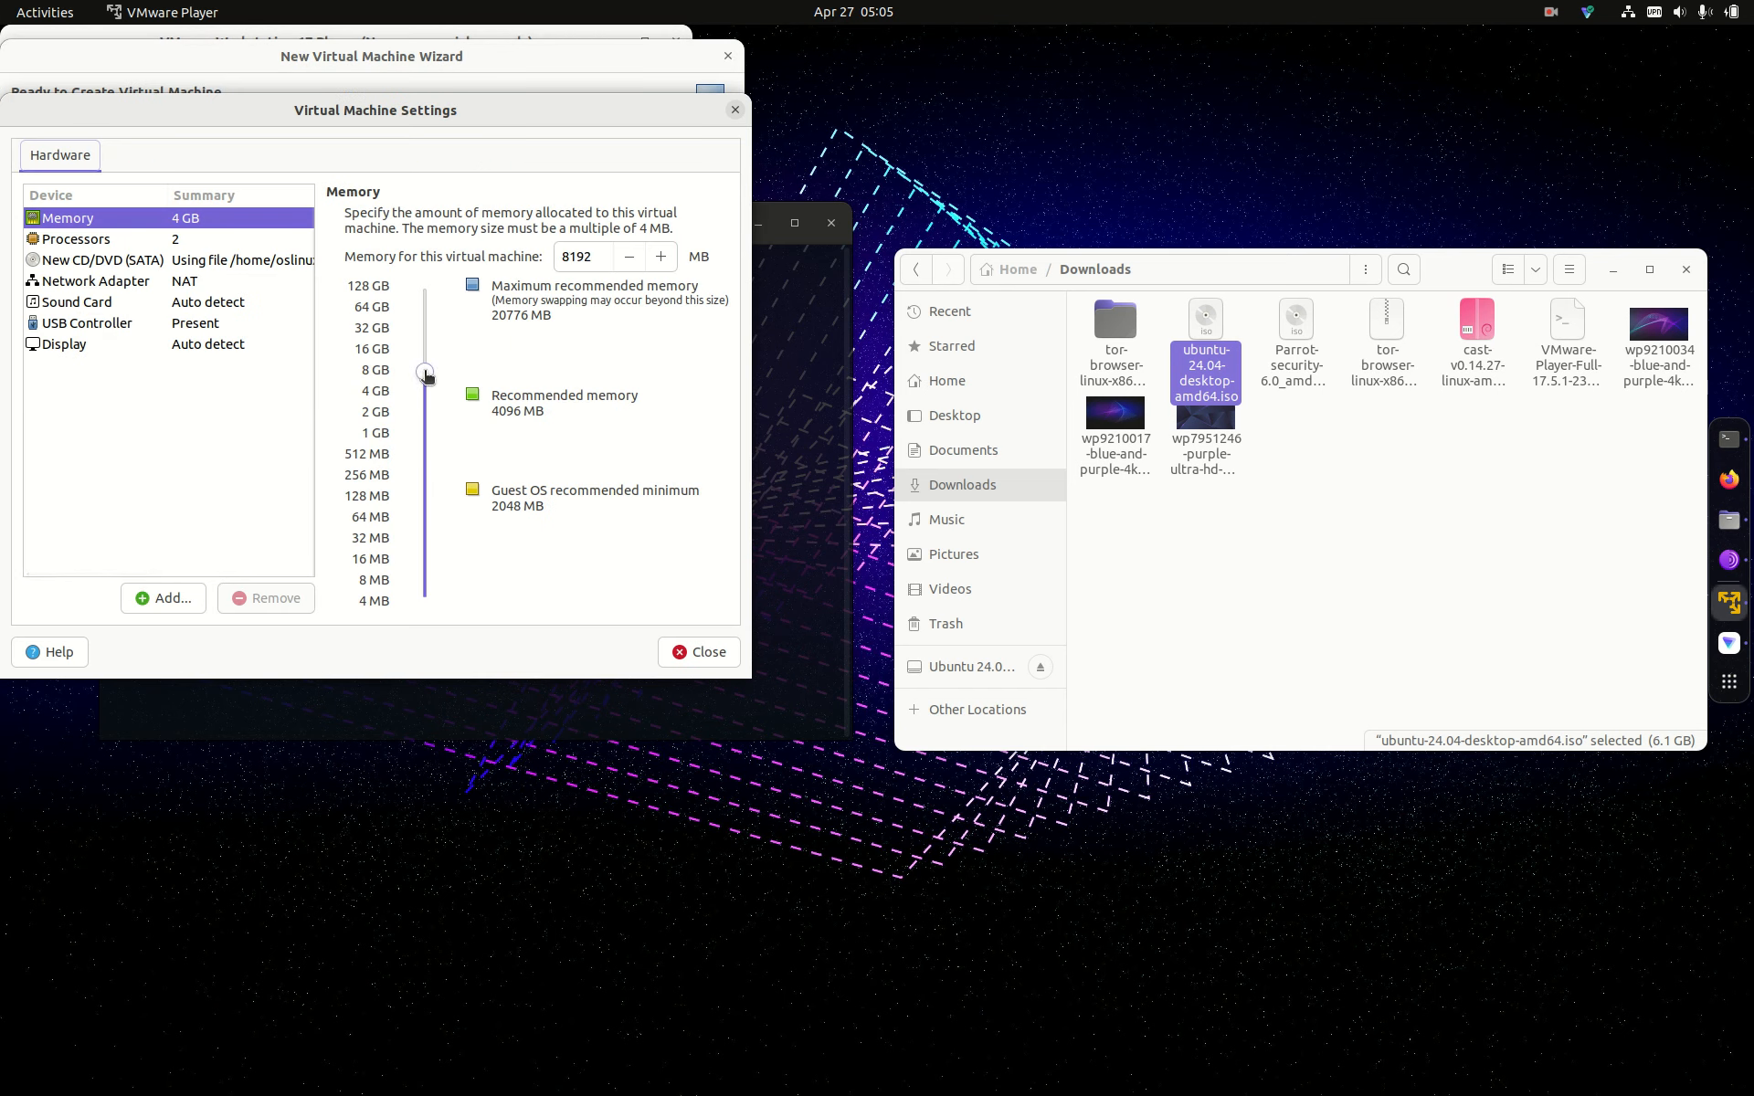
pyautogui.click(206, 240)
pyautogui.click(703, 221)
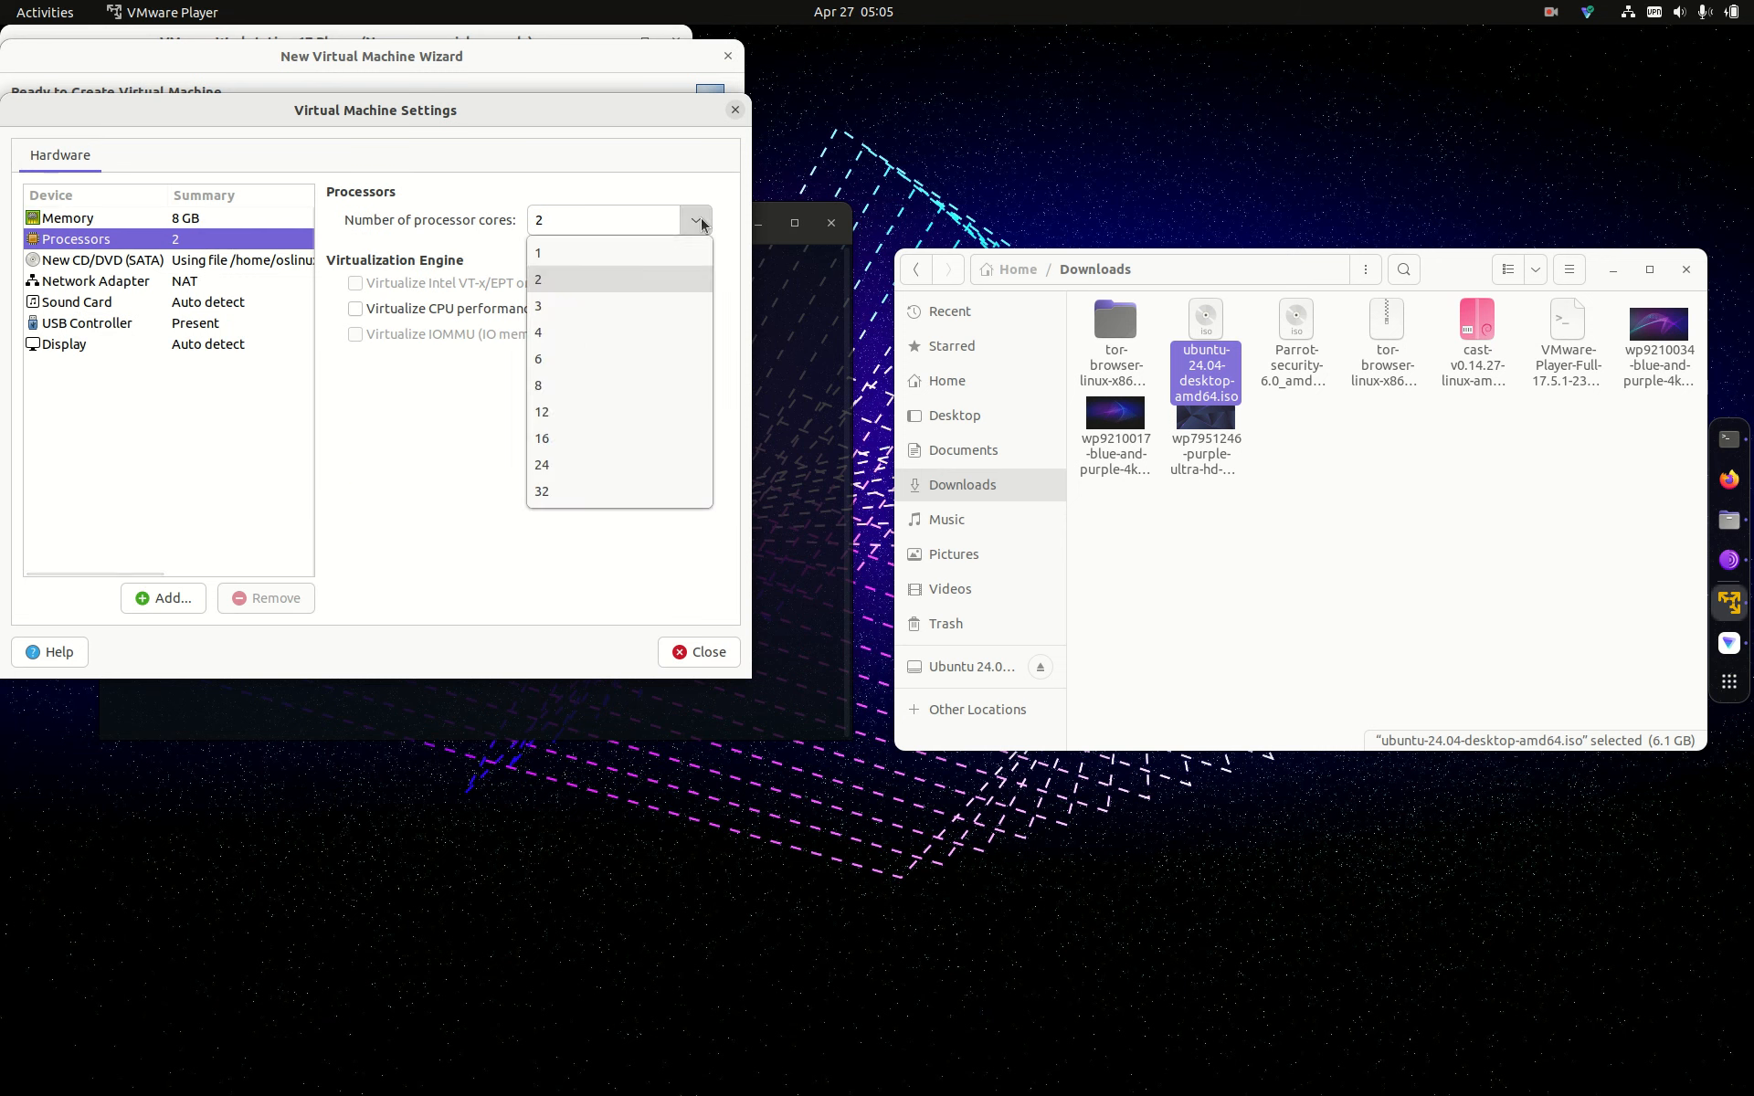
pyautogui.click(570, 370)
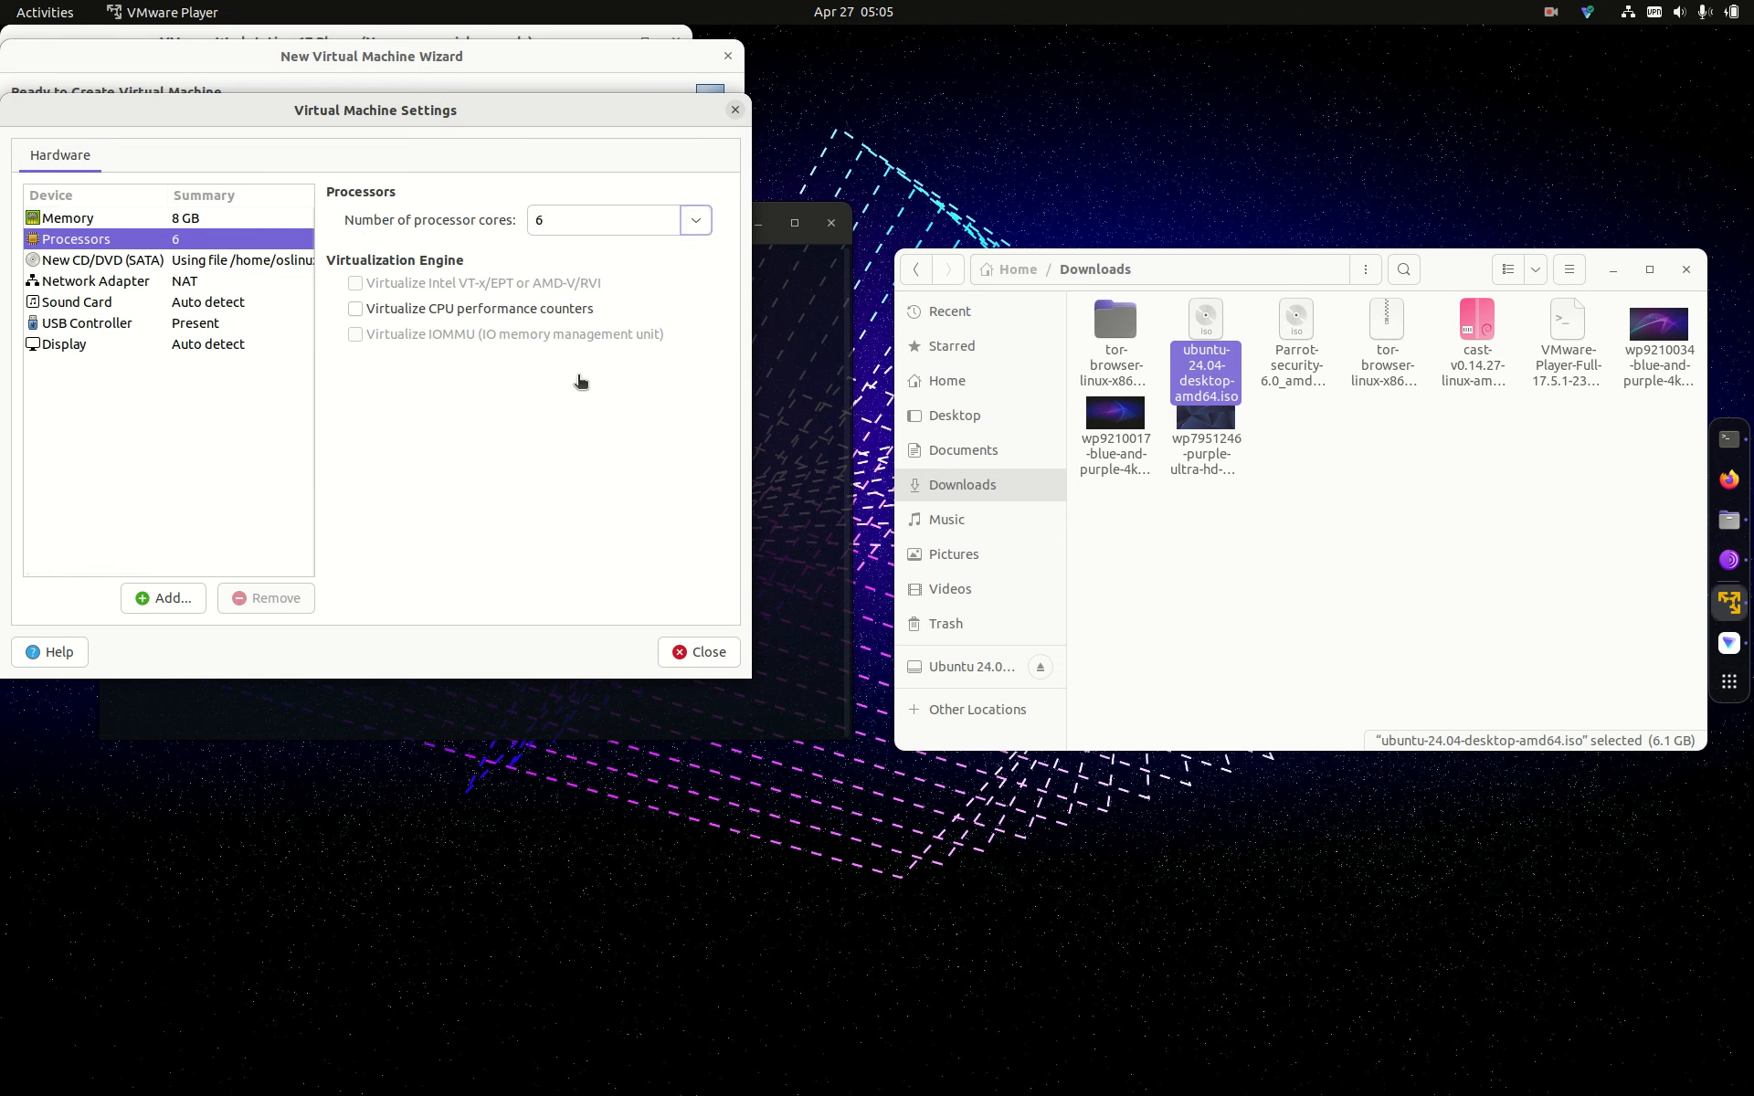
# Step: Keep the hardware changes and finish creating the VM so it powers on
pyautogui.click(185, 329)
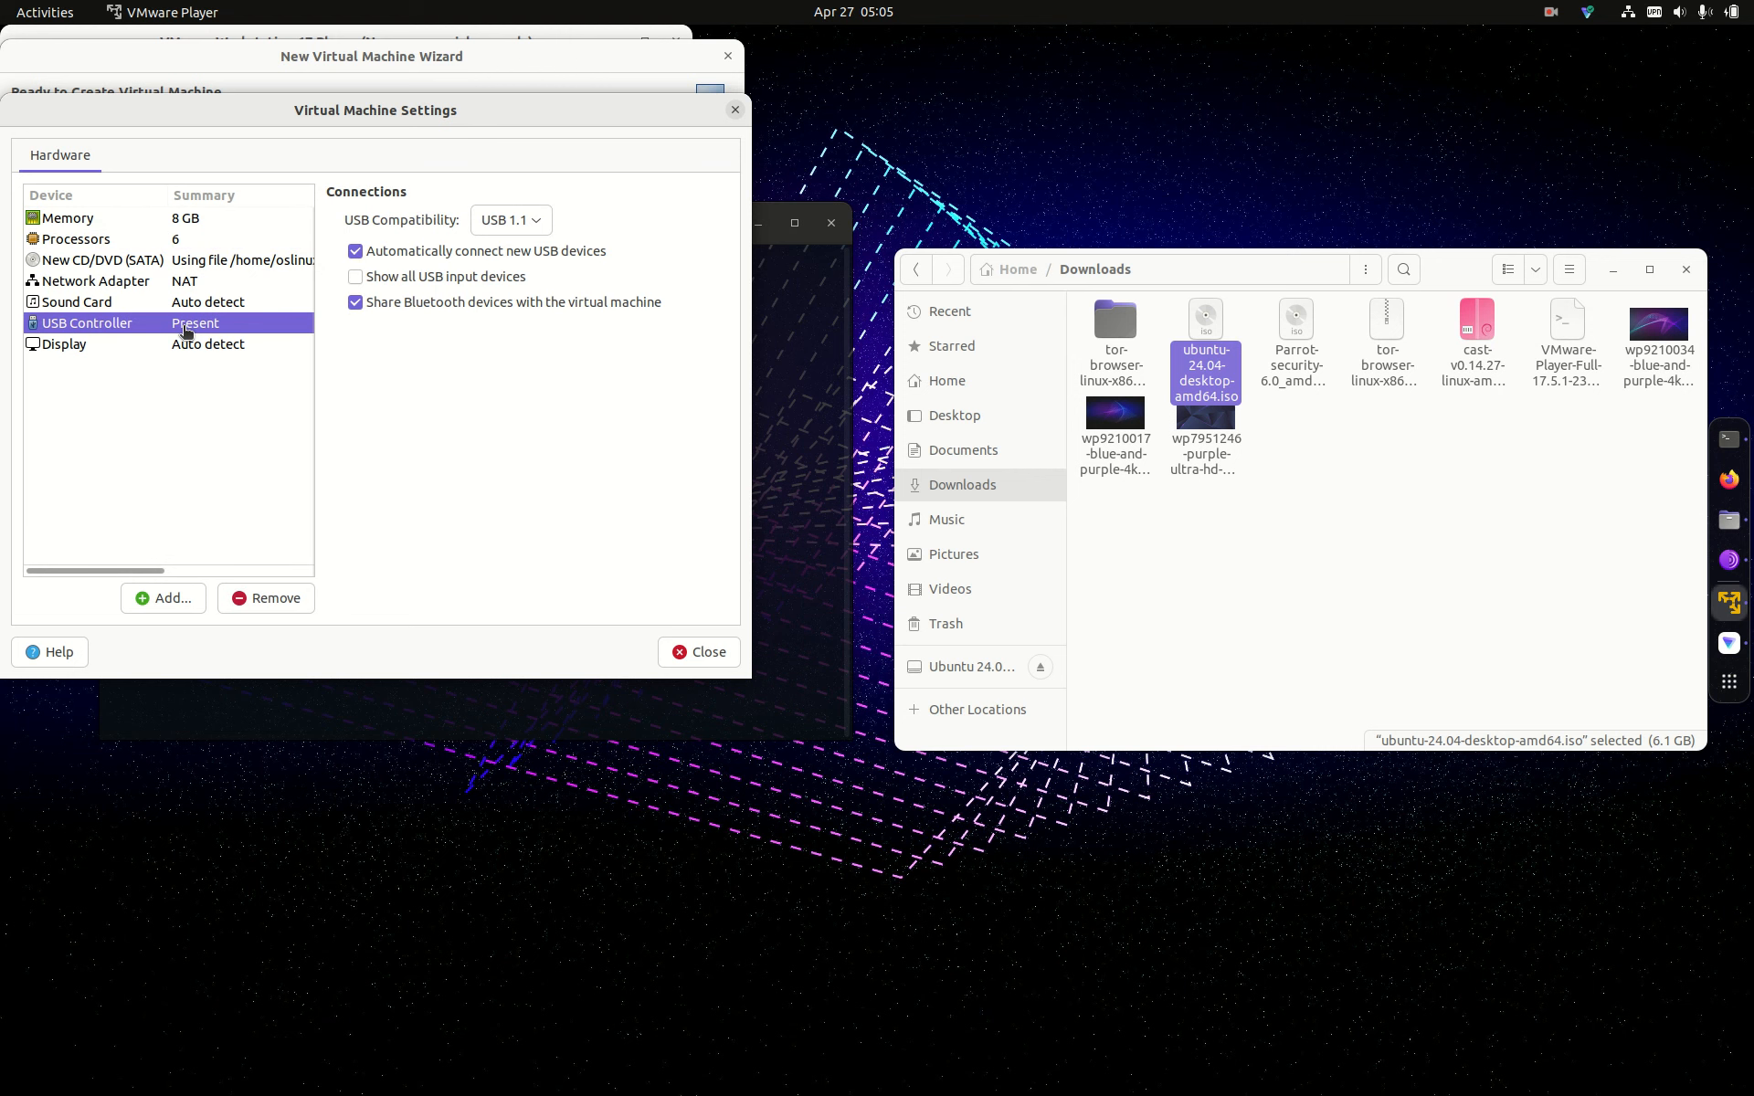
pyautogui.click(697, 654)
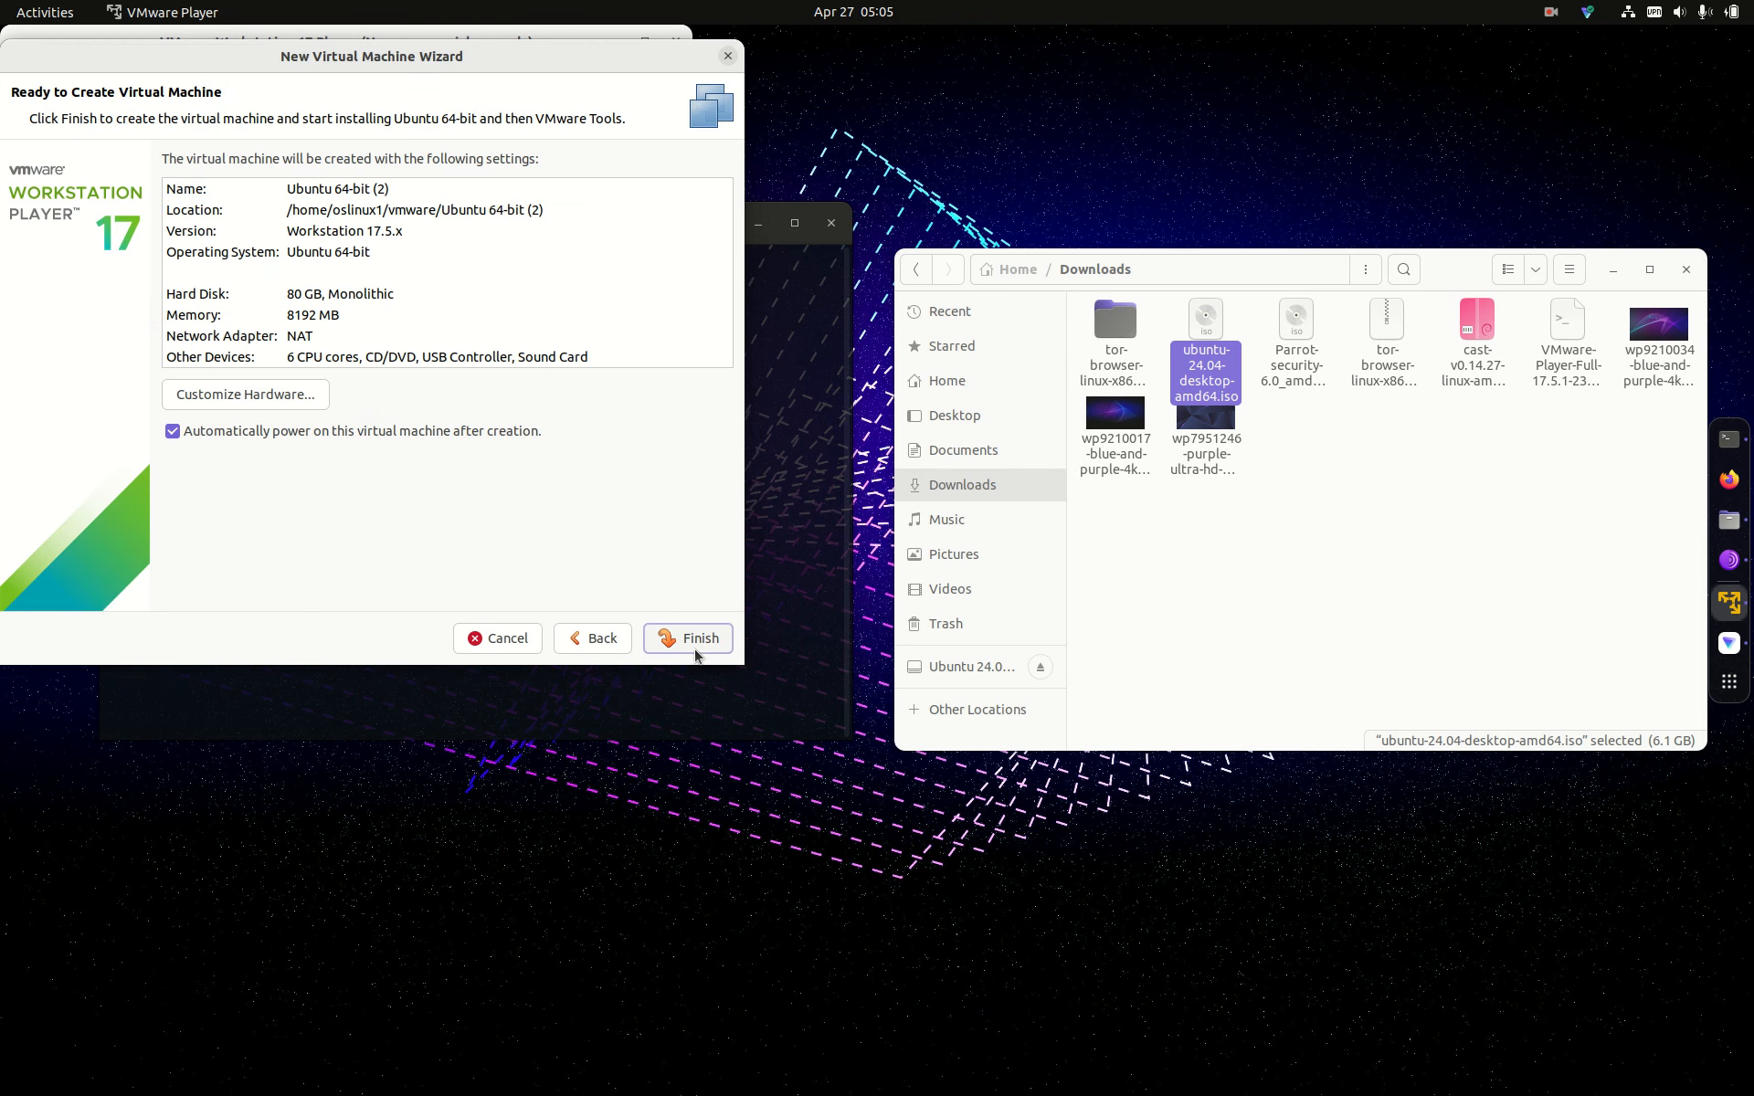
pyautogui.click(698, 637)
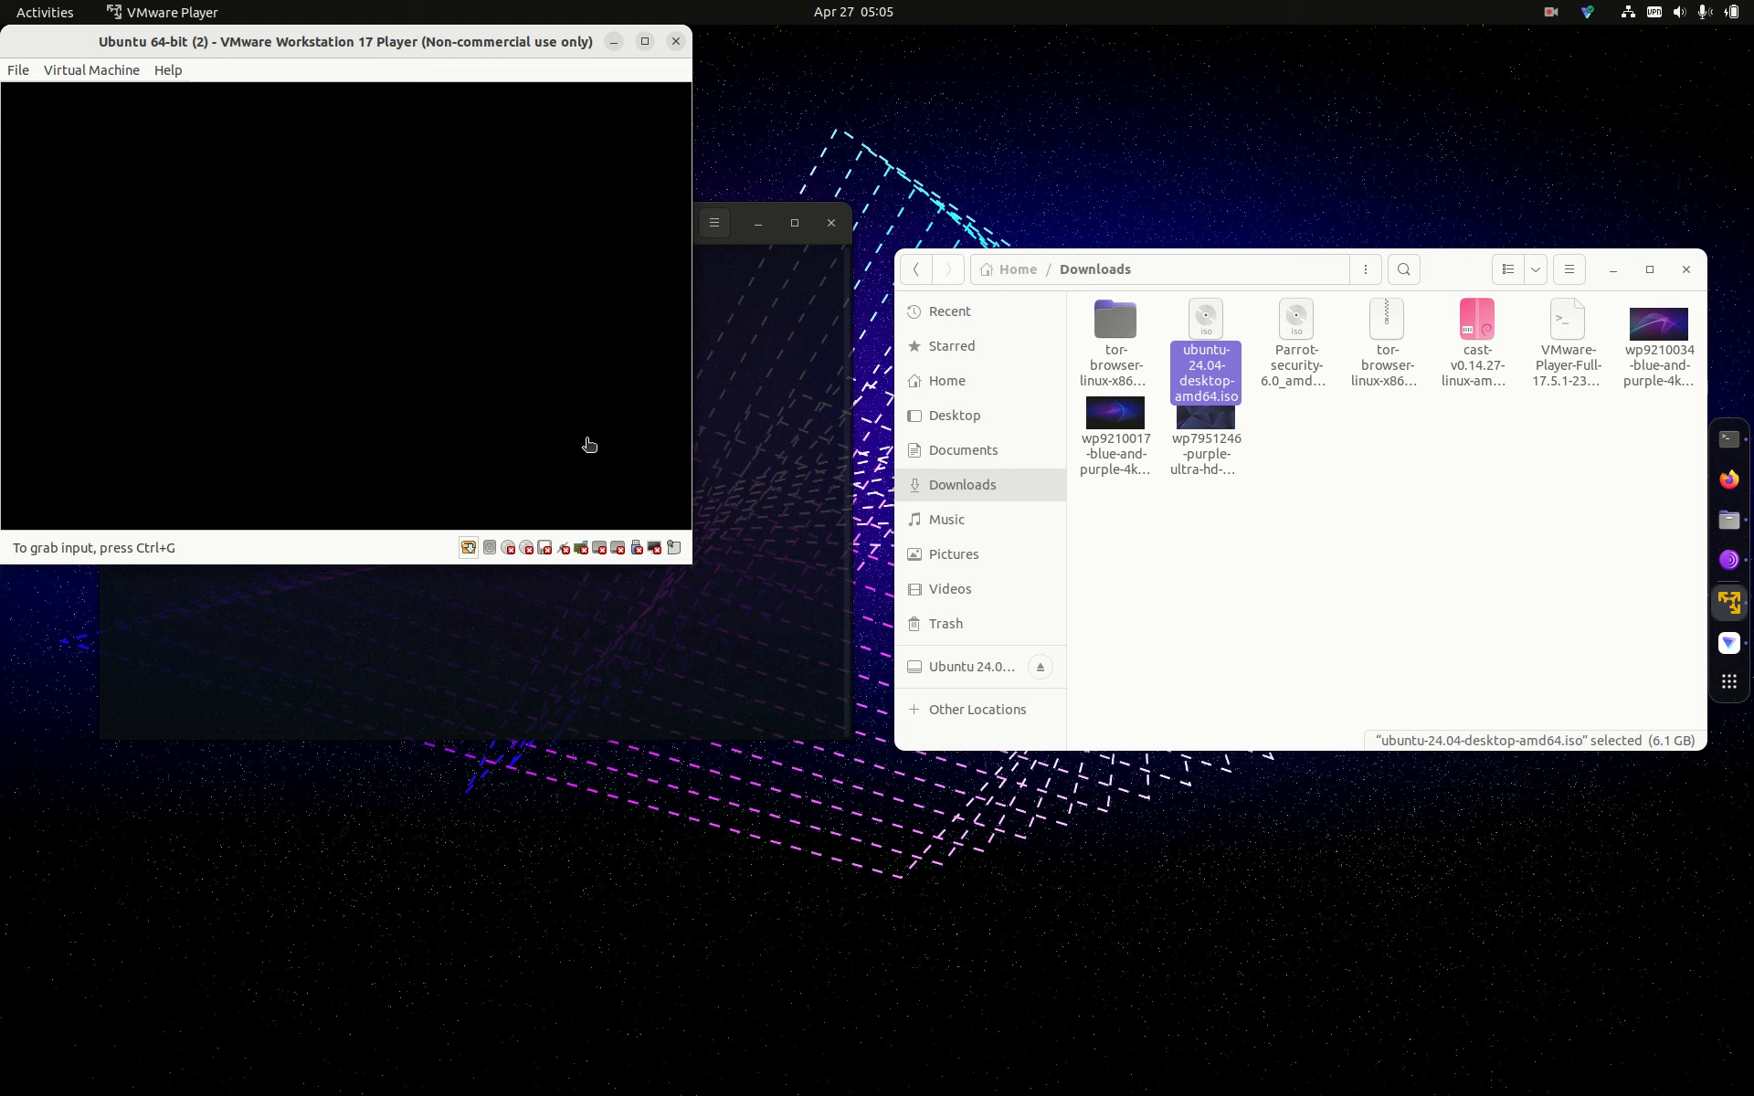
# Step: Capture input into the VM console while Ubuntu boots to the Choose your language page
pyautogui.click(550, 378)
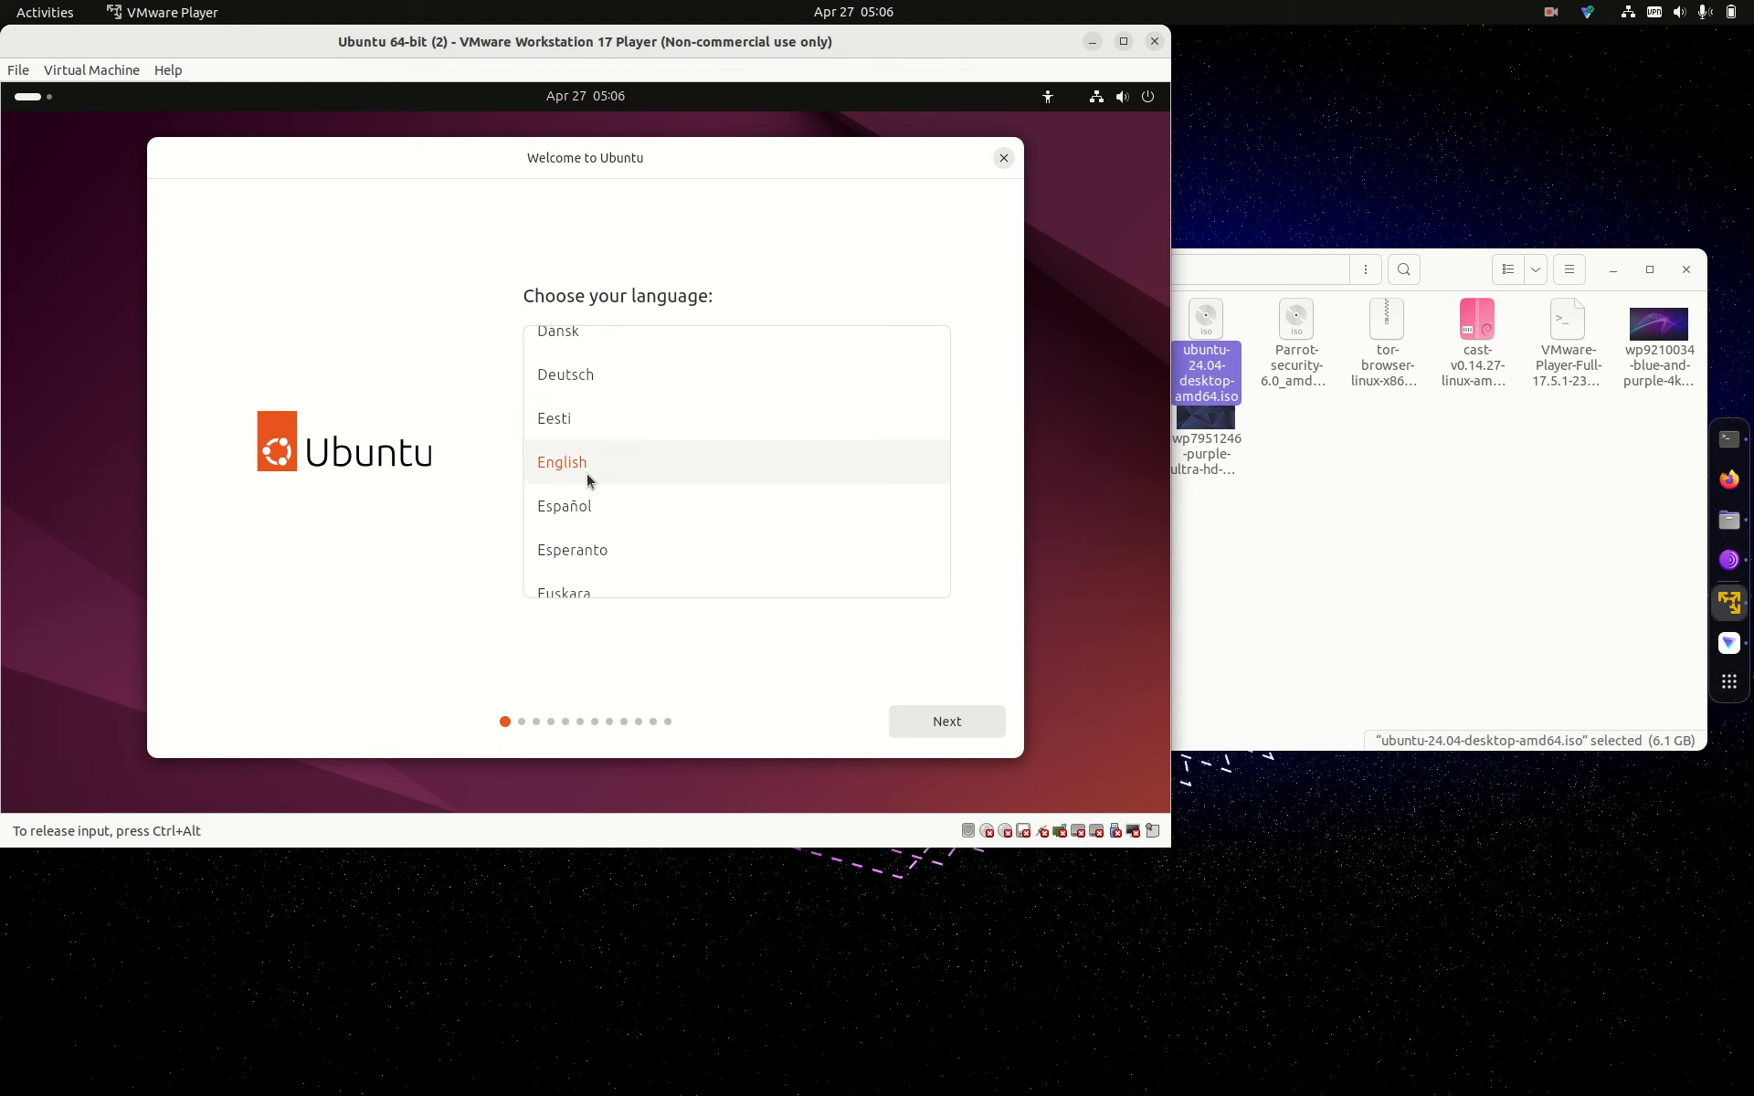
# Step: Accept English, default accessibility, the English (US) keyboard, wired connection, and interactive Ubuntu installation
pyautogui.click(948, 721)
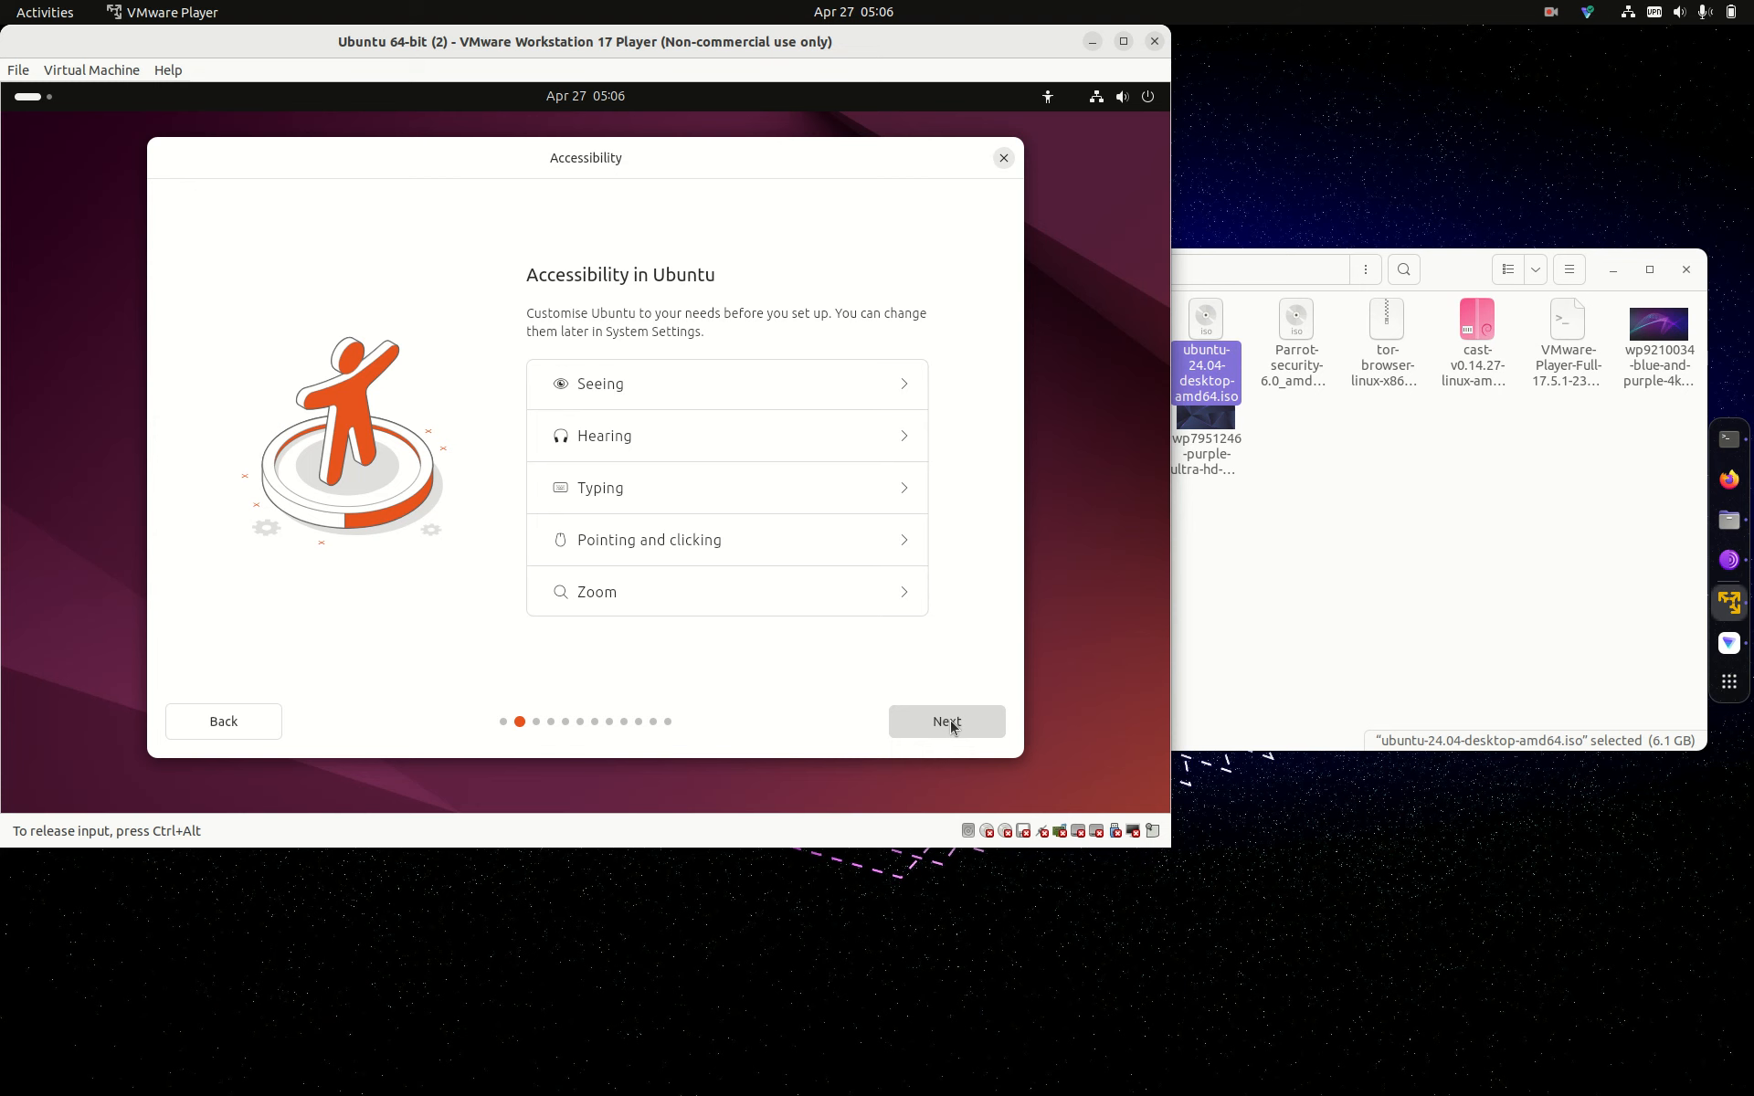
pyautogui.click(950, 720)
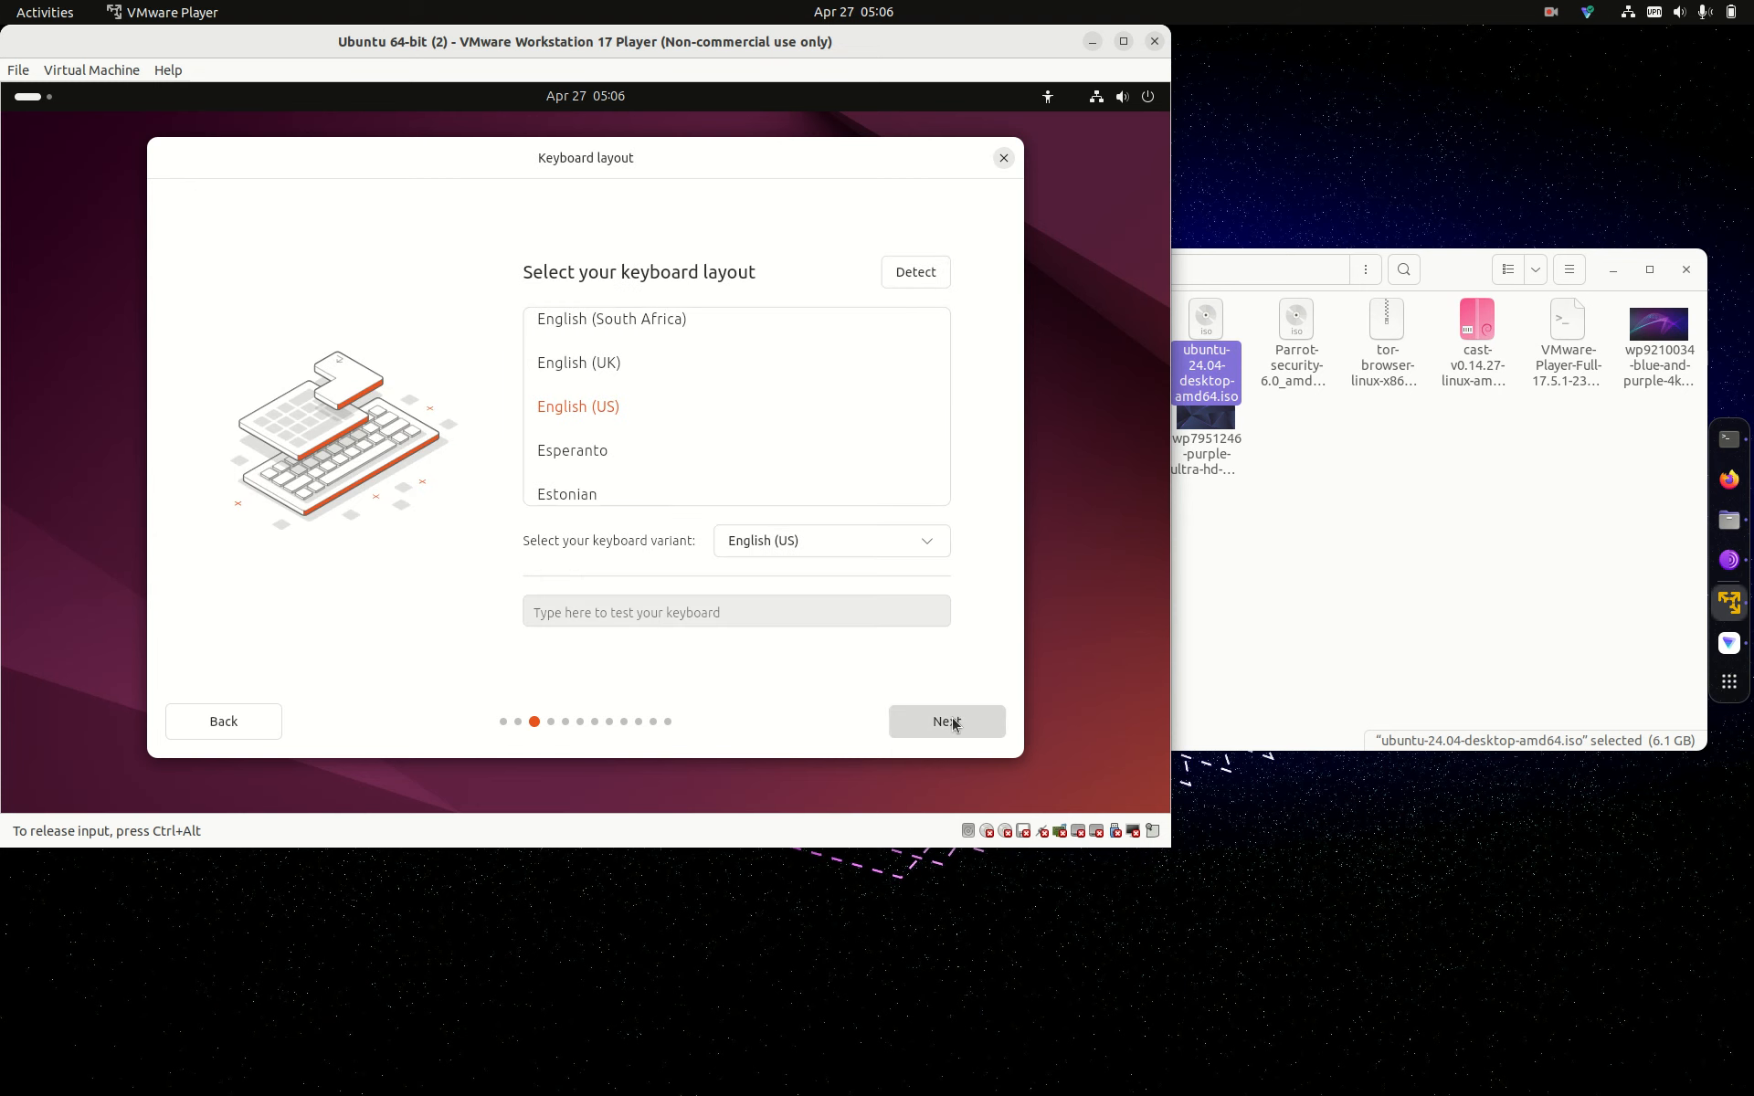
pyautogui.click(950, 723)
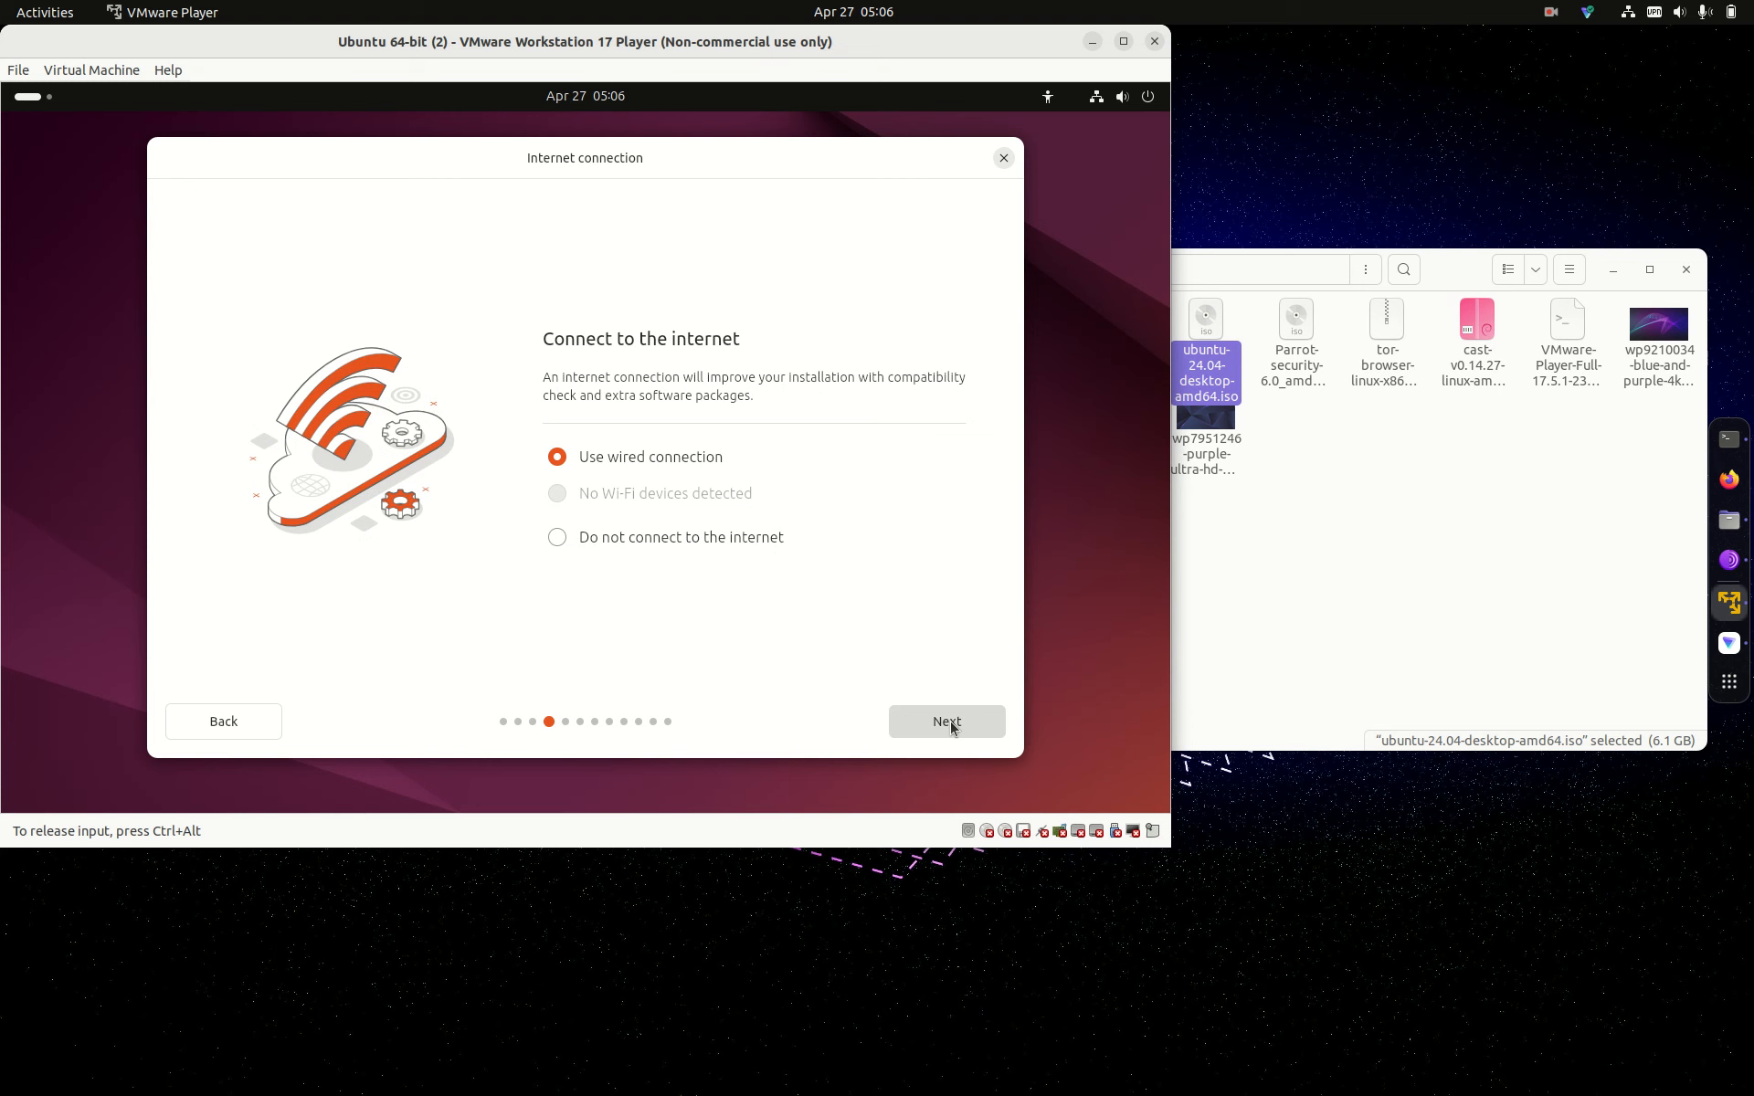
pyautogui.click(950, 723)
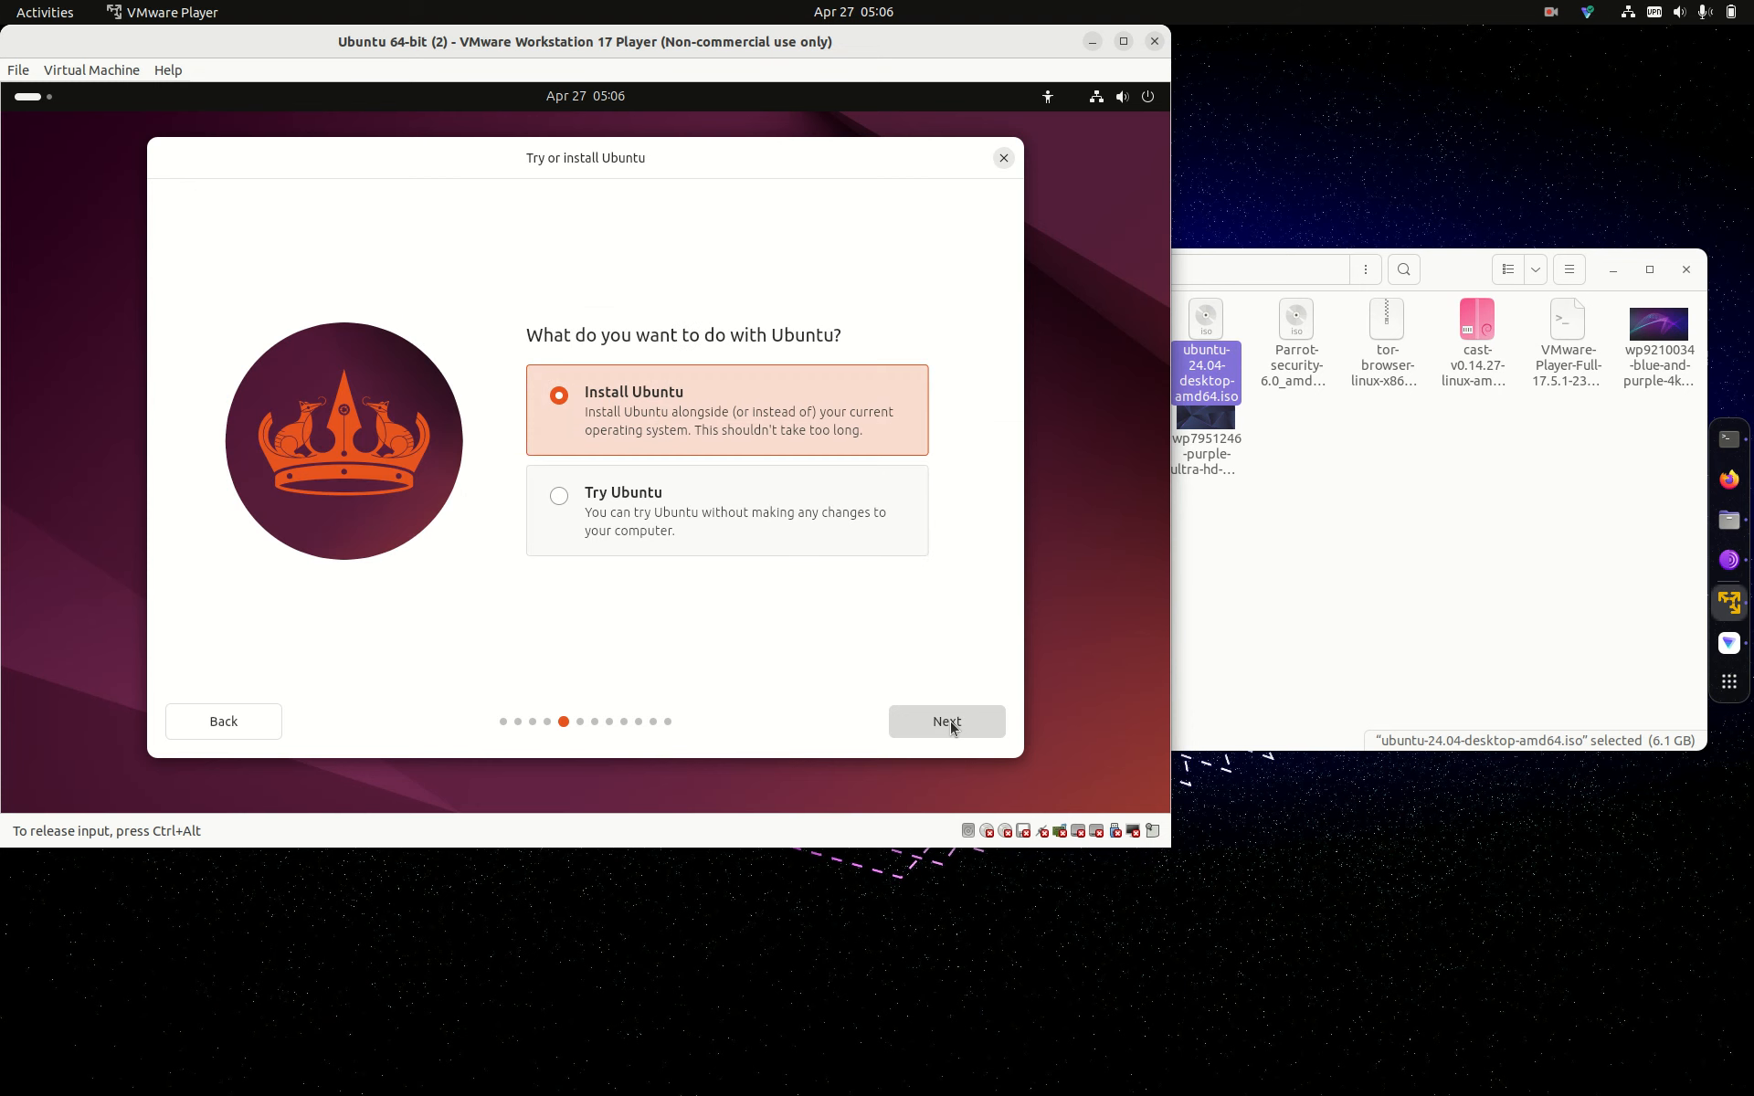
pyautogui.click(950, 724)
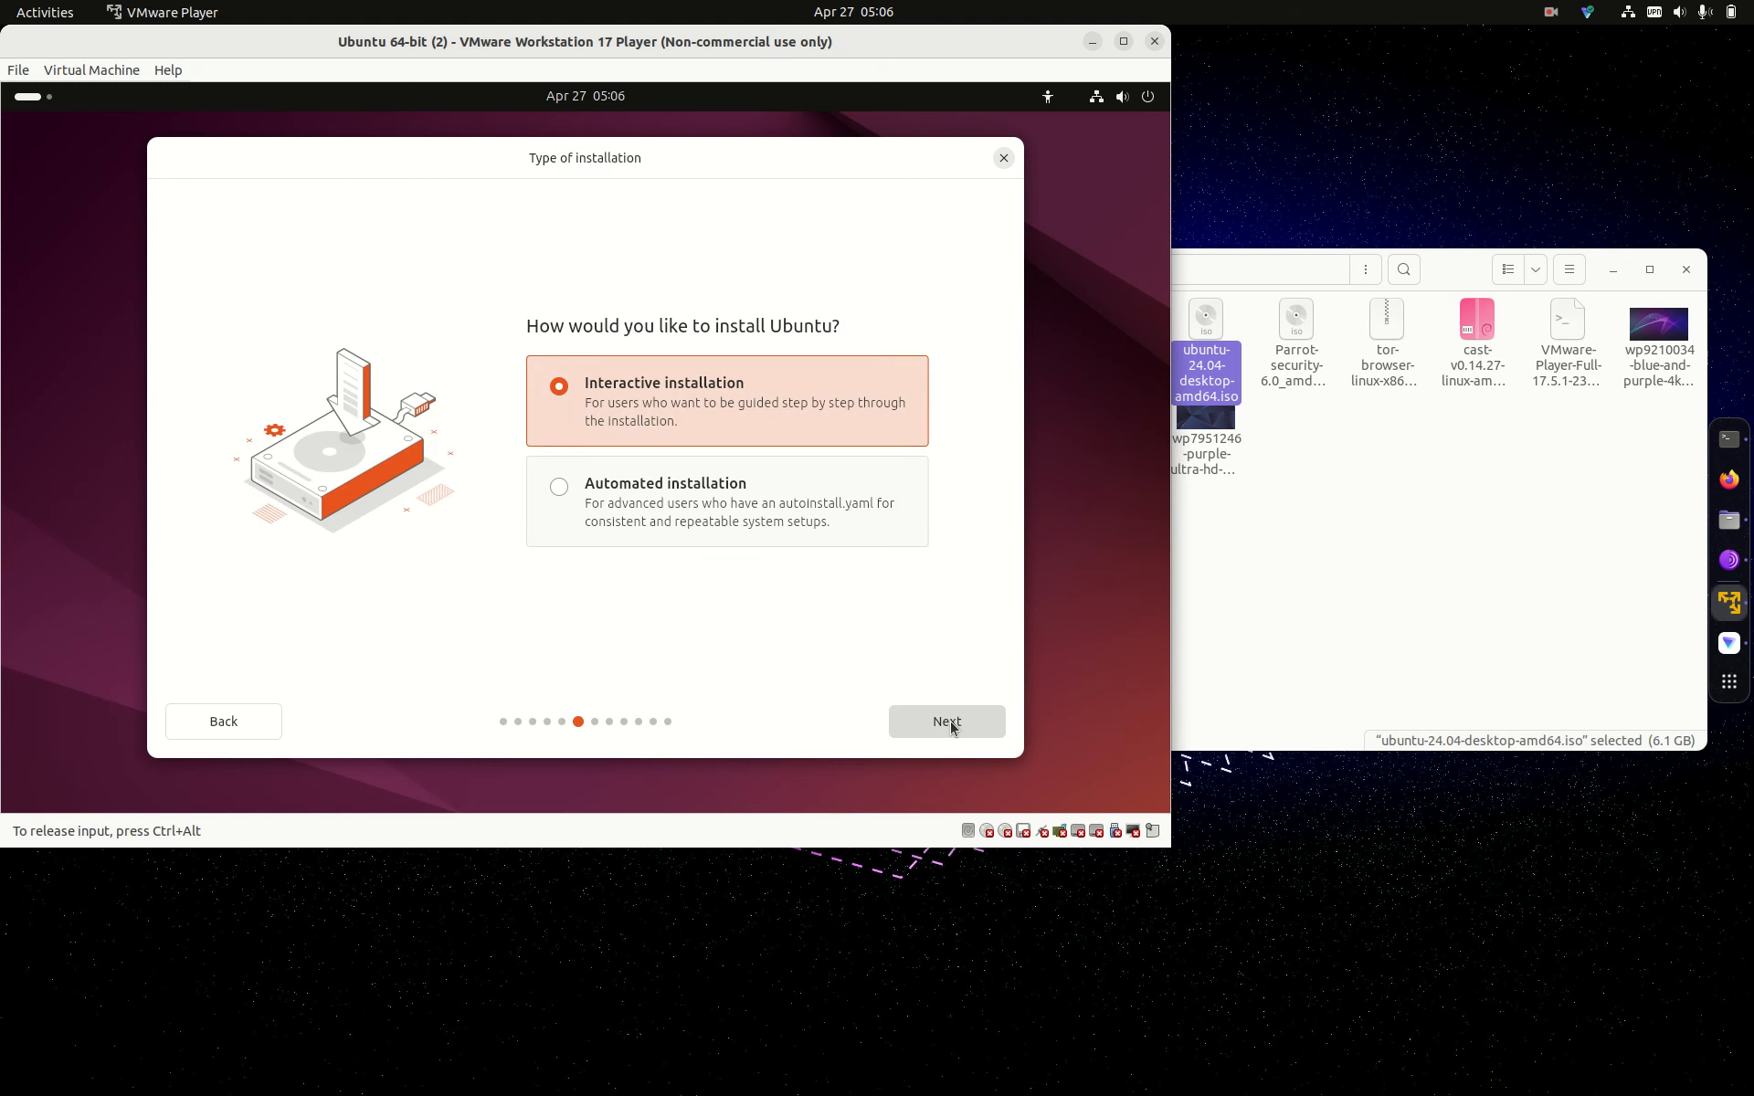
pyautogui.click(951, 724)
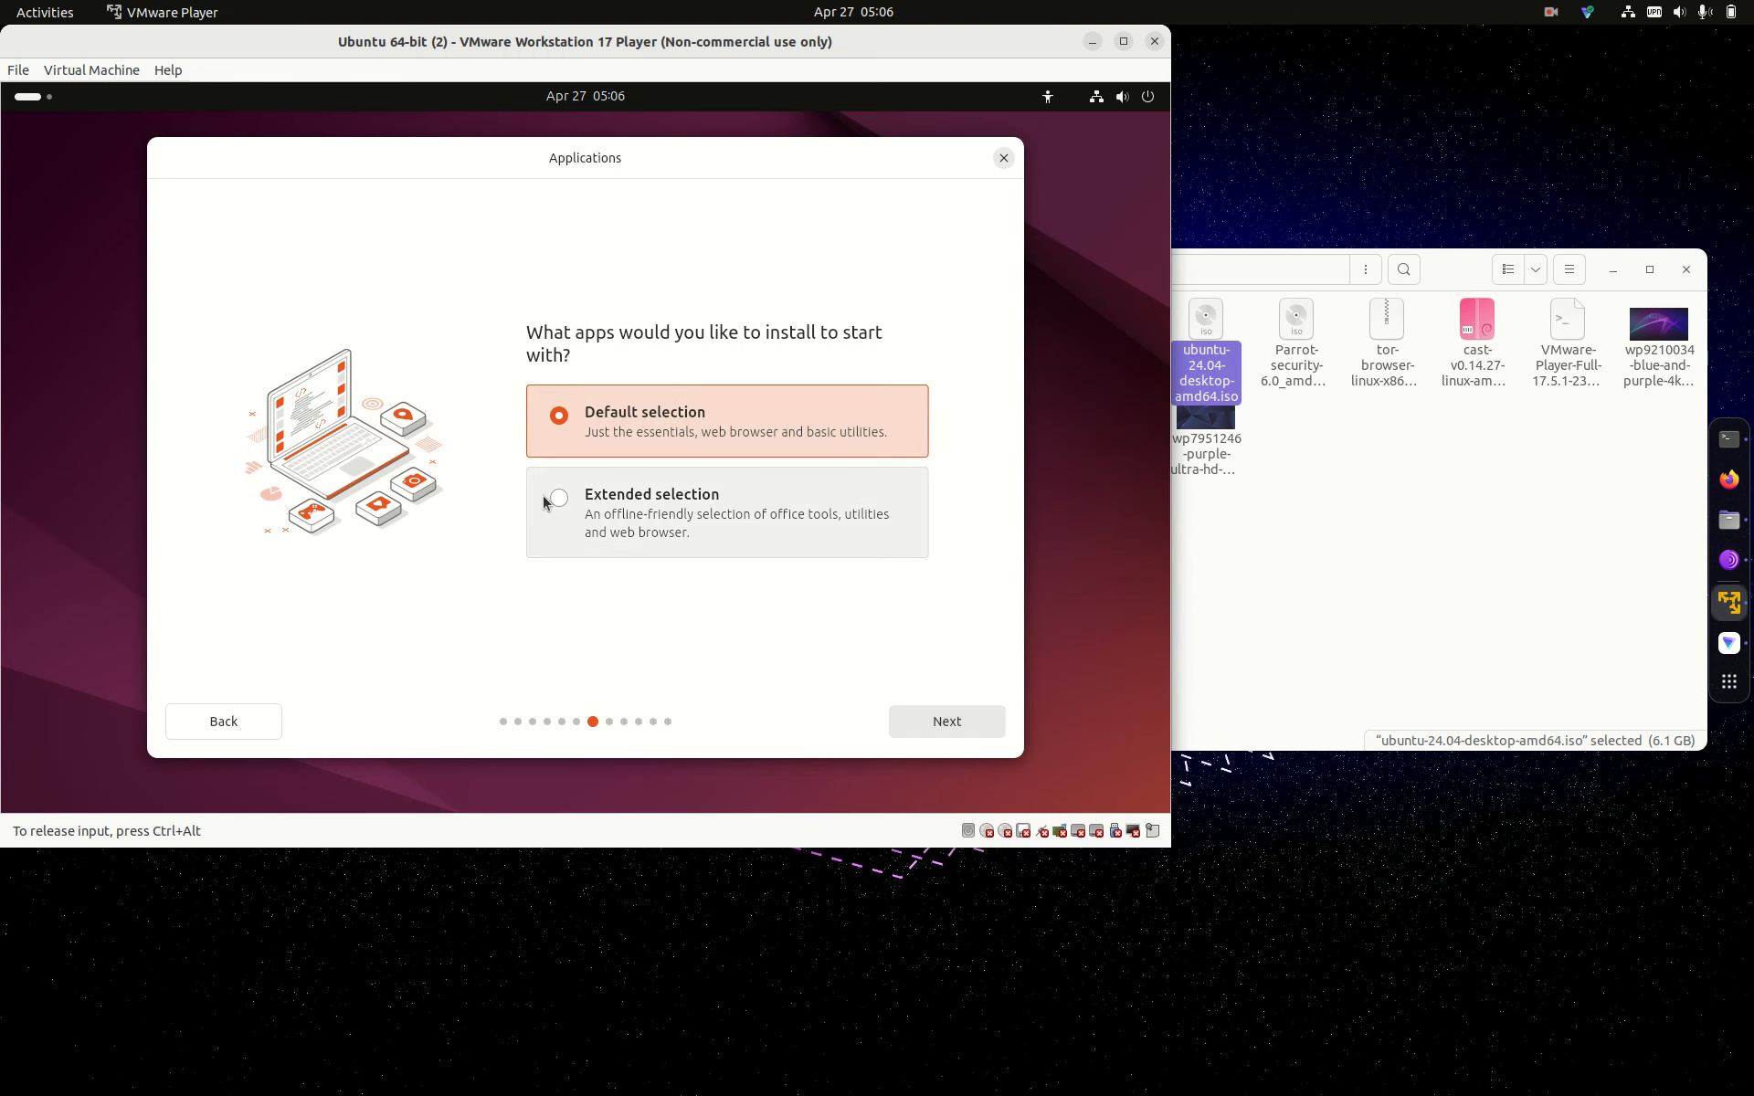
# Step: Choose the Extended selection and enable third-party graphics/Wi-Fi and additional media format support
pyautogui.click(556, 499)
pyautogui.click(950, 720)
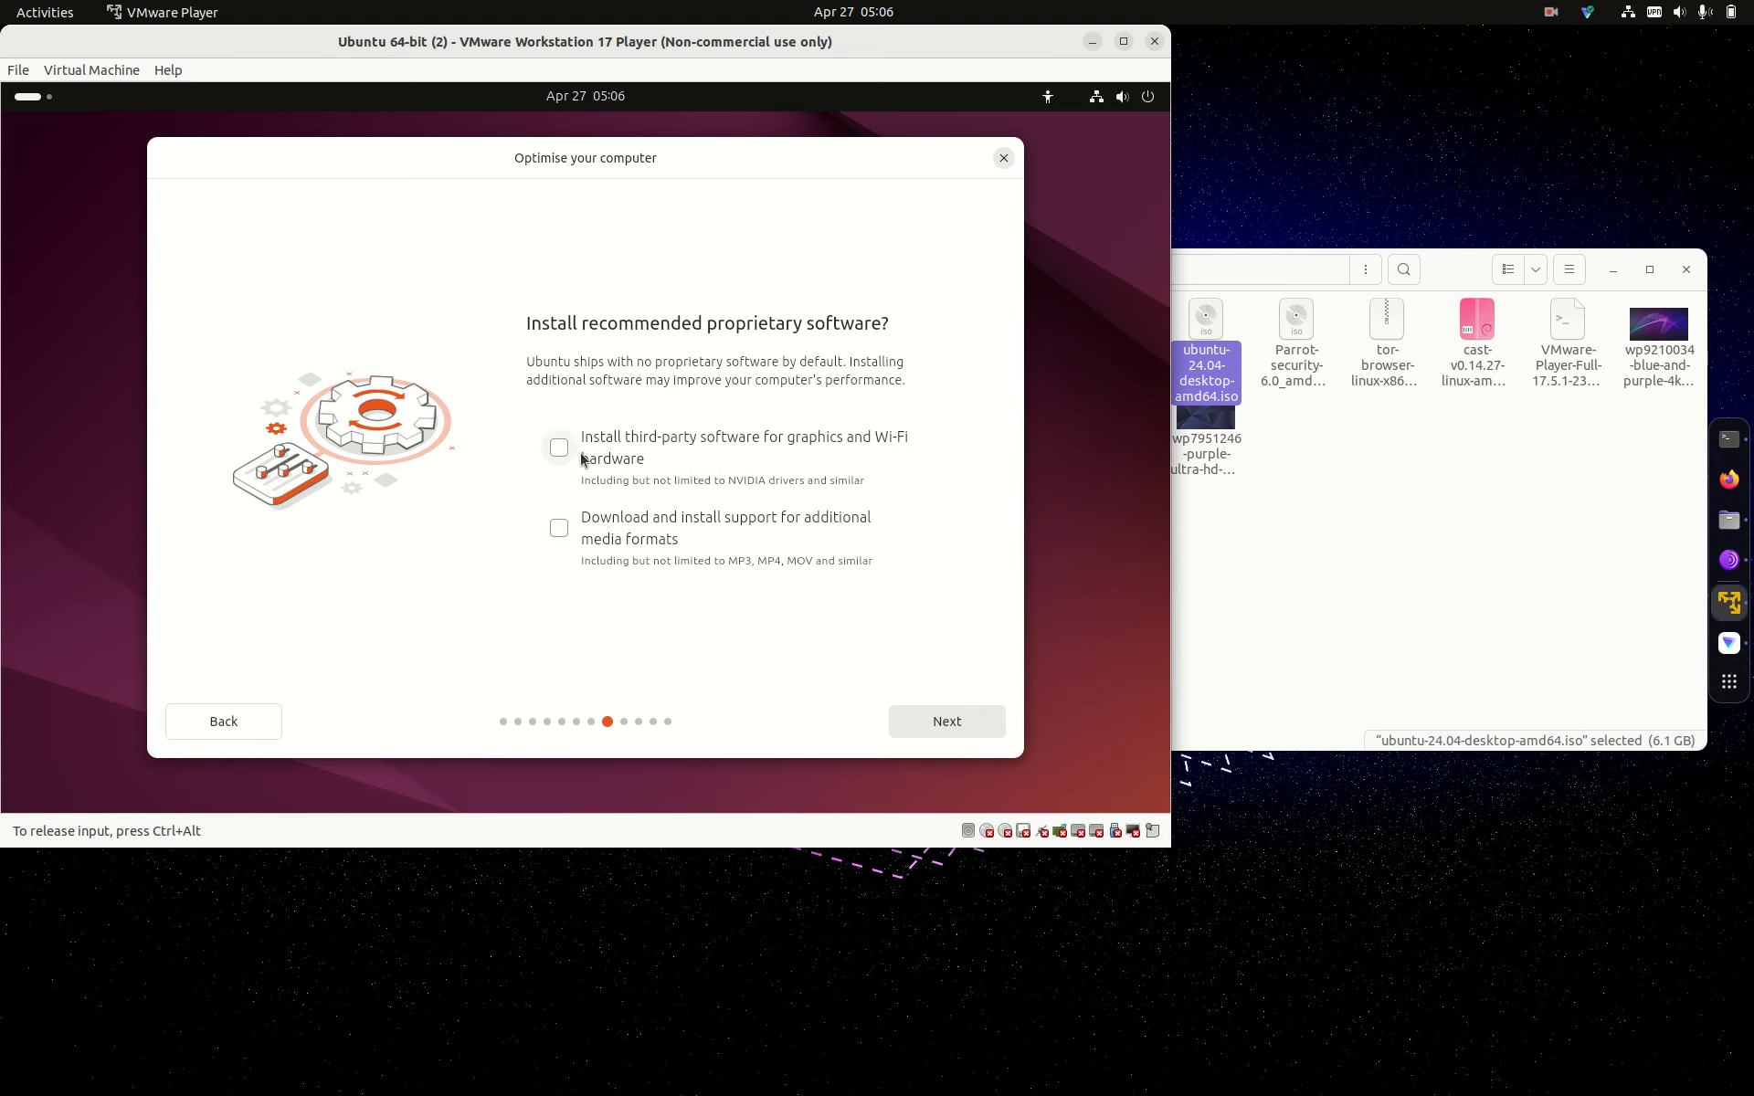
pyautogui.click(574, 454)
pyautogui.click(558, 528)
pyautogui.click(932, 721)
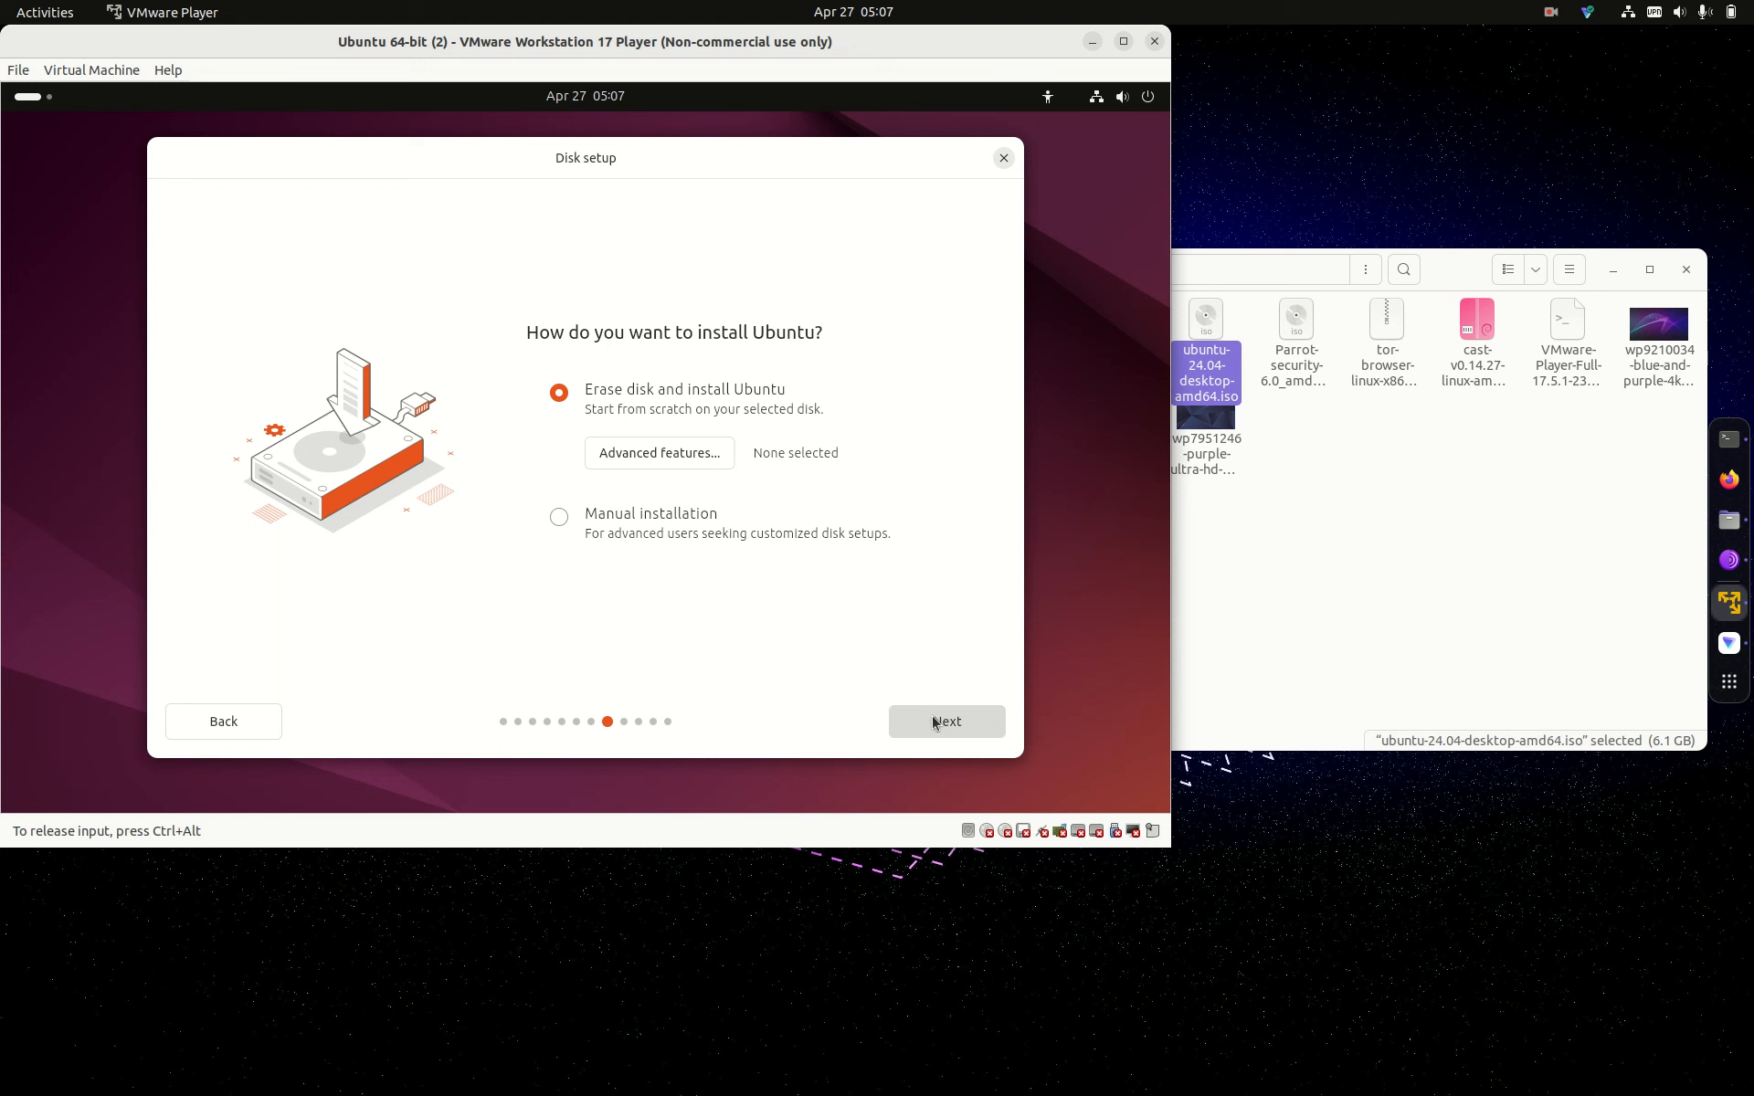
# Step: Leave Advanced features at None and keep Erase disk and install Ubuntu
pyautogui.click(700, 459)
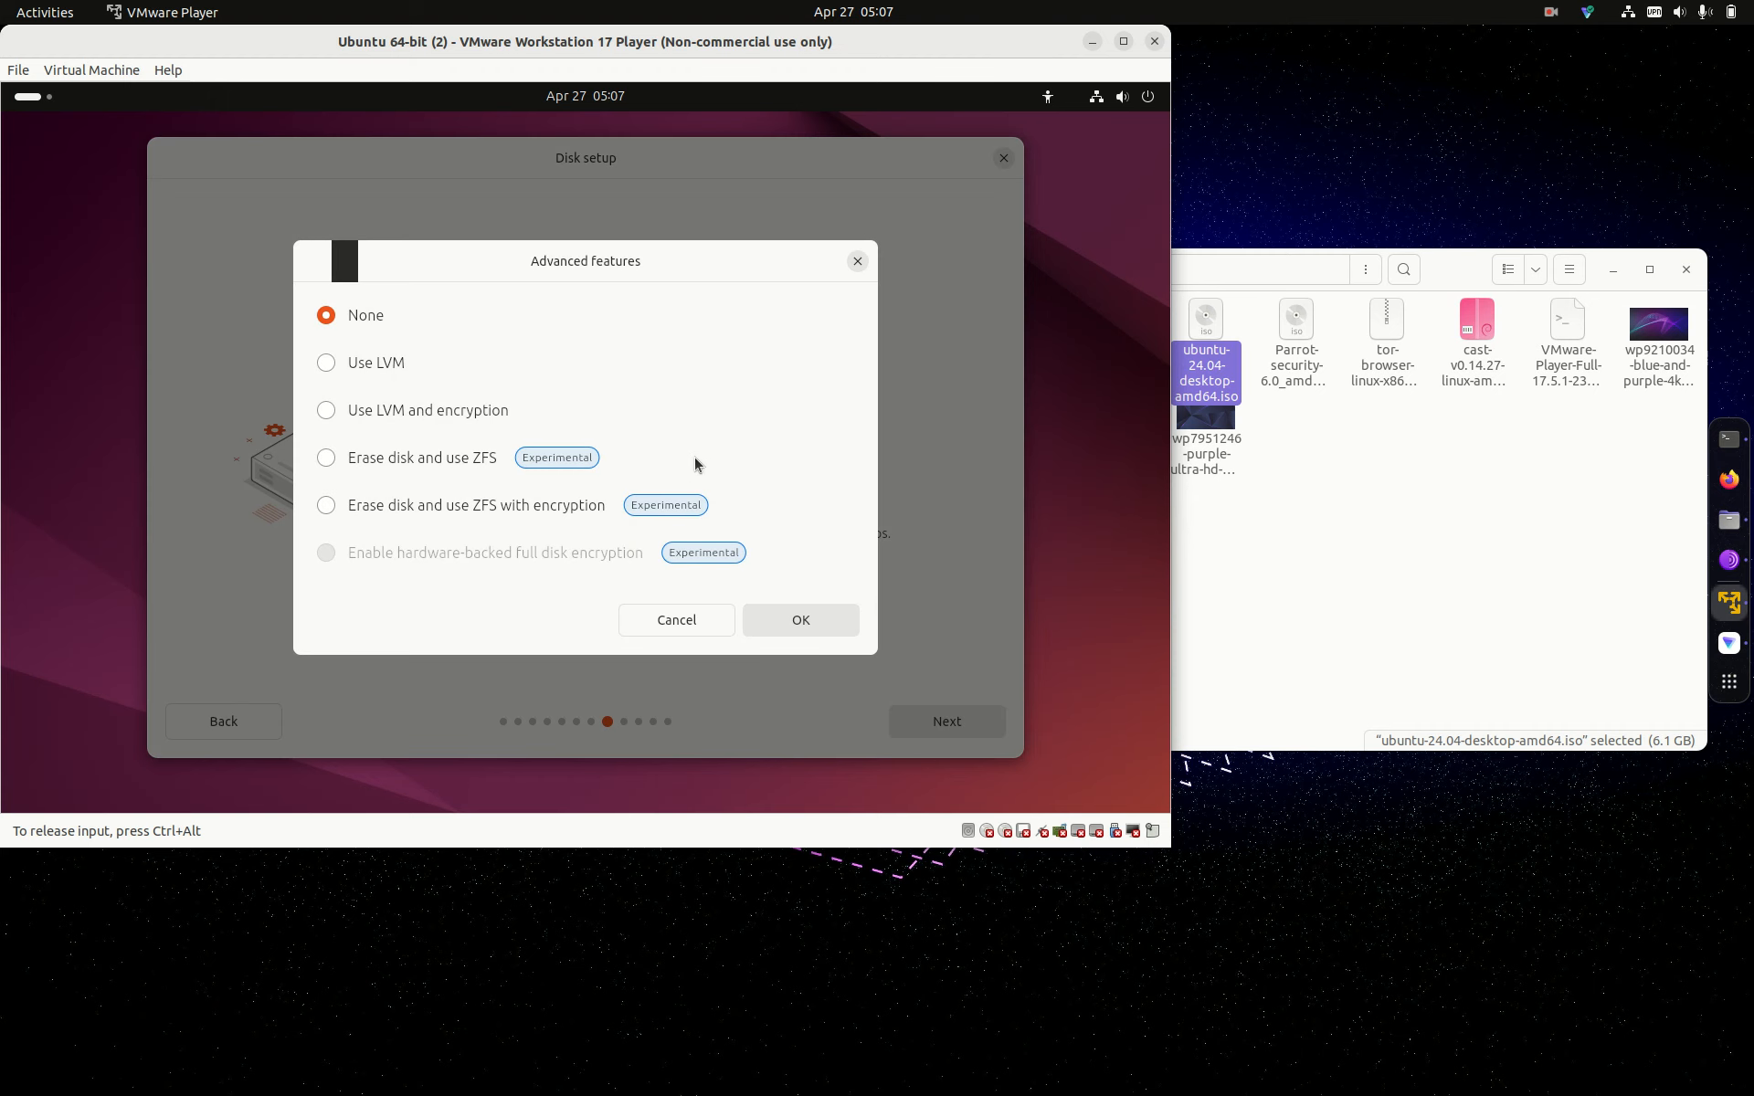
pyautogui.click(859, 263)
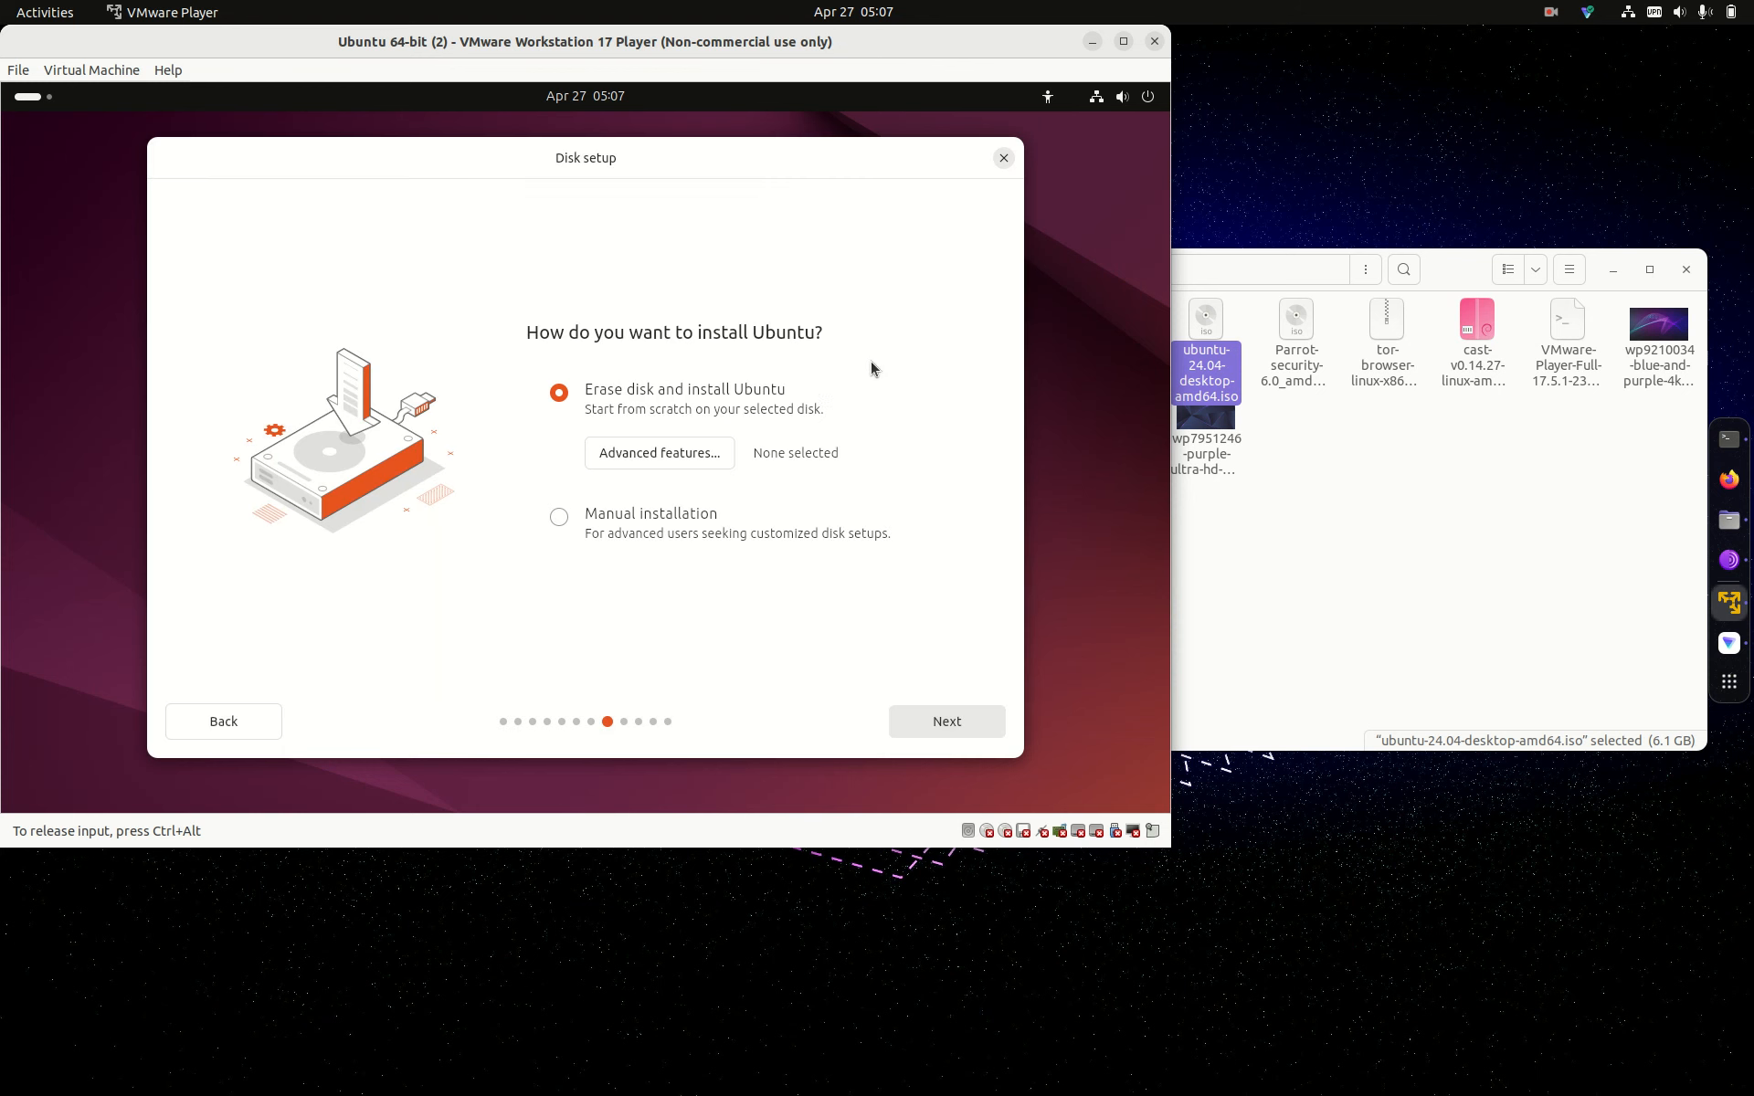
pyautogui.click(946, 722)
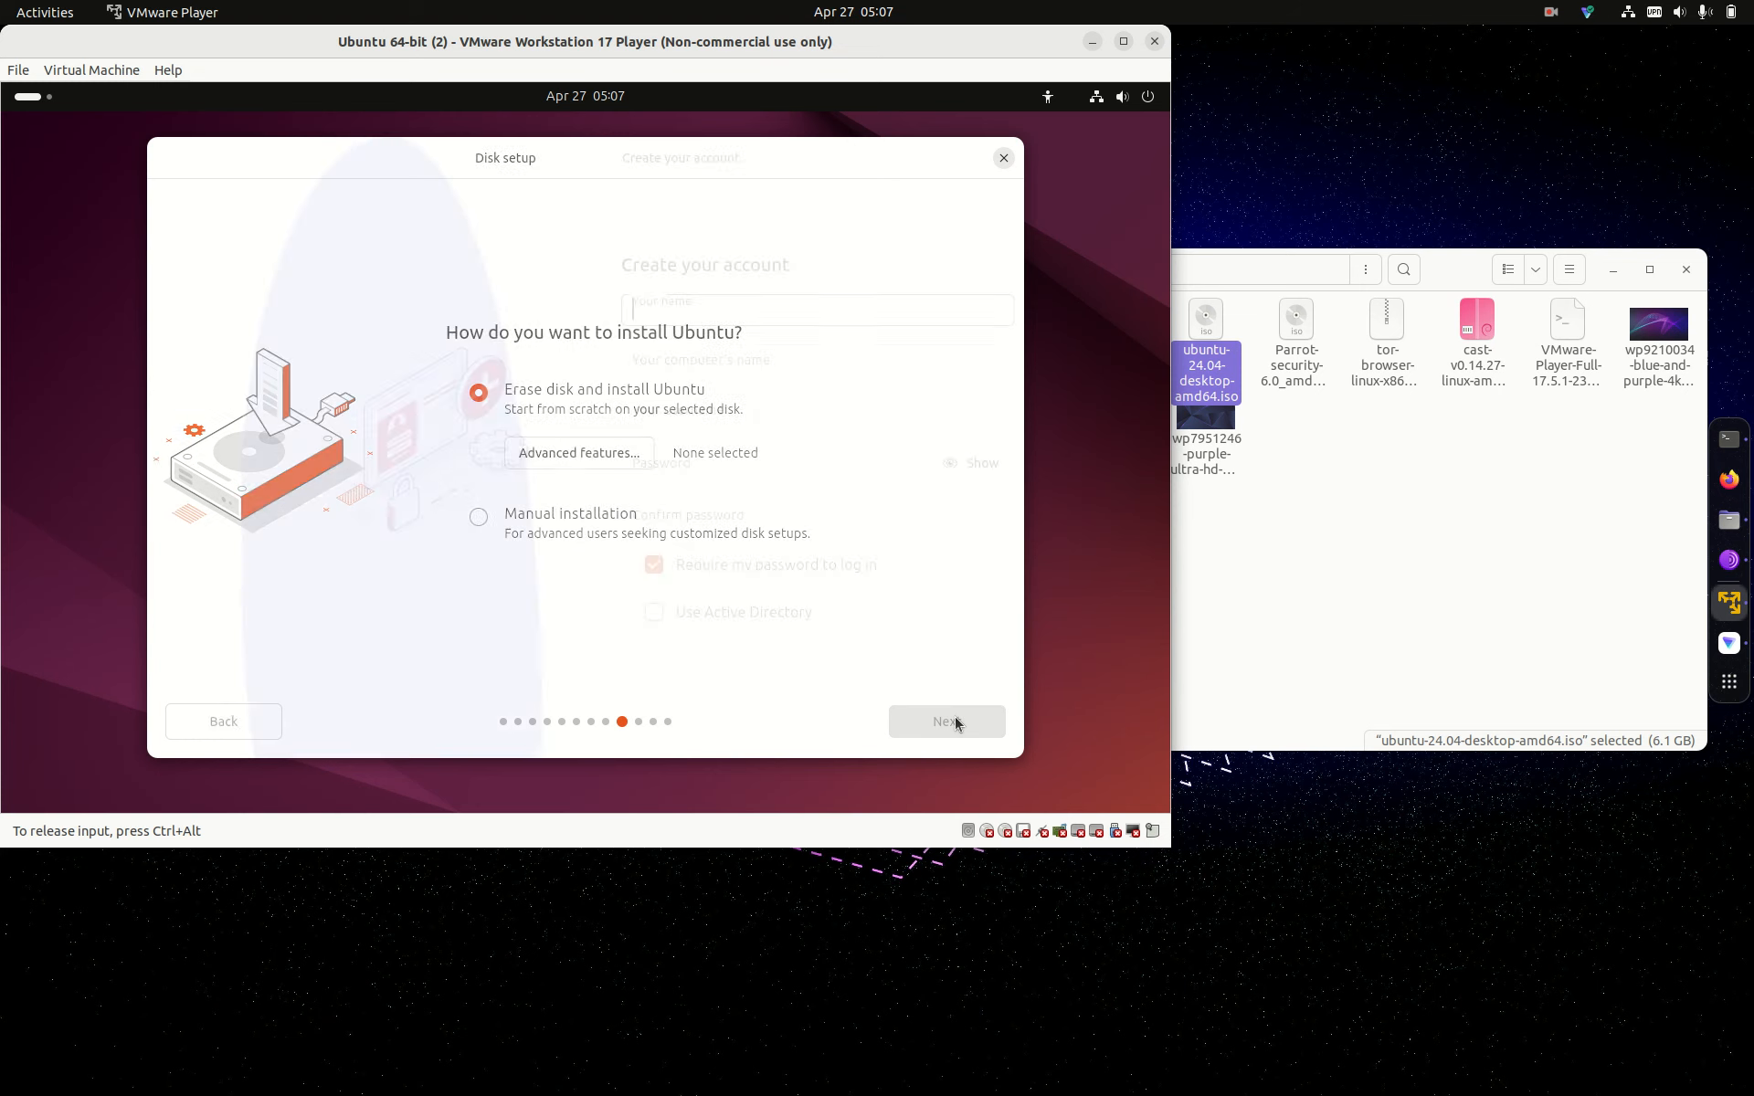
# Step: Enter the account name and change the computer's name to 'workstation'
pyautogui.write('oslinux')
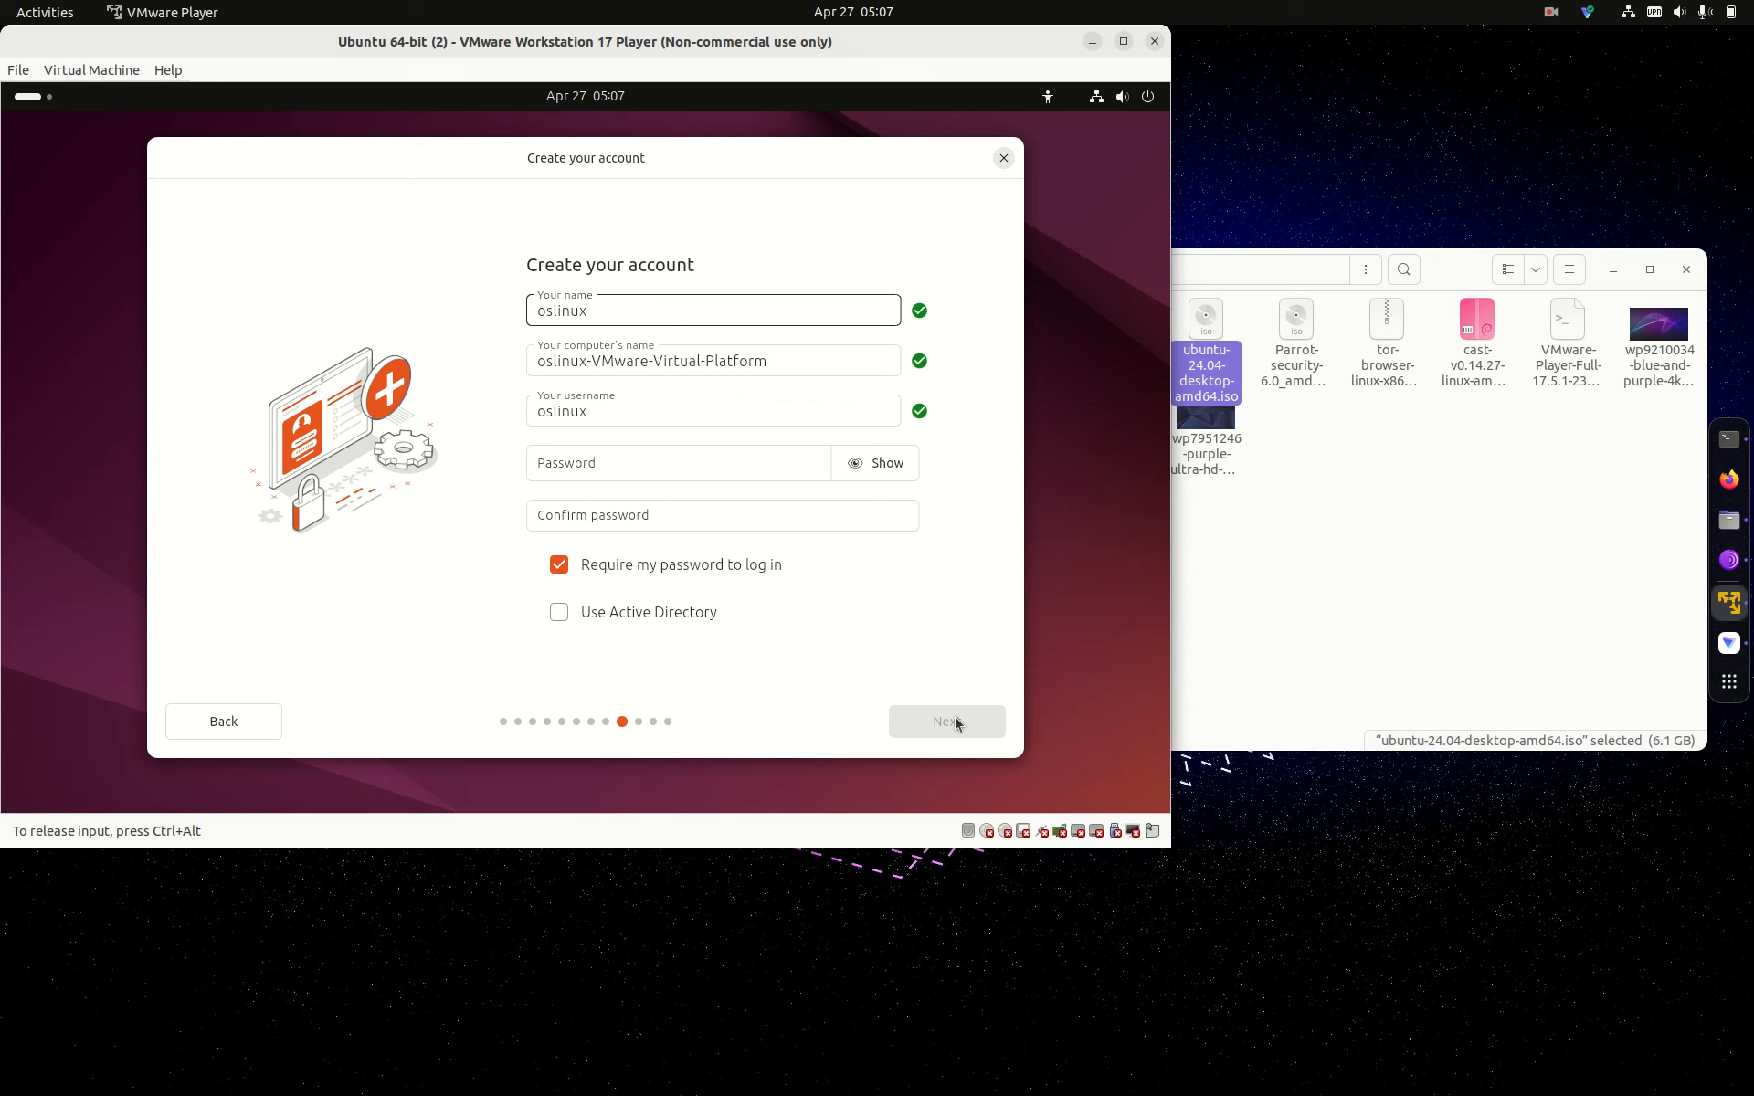
pyautogui.write('1')
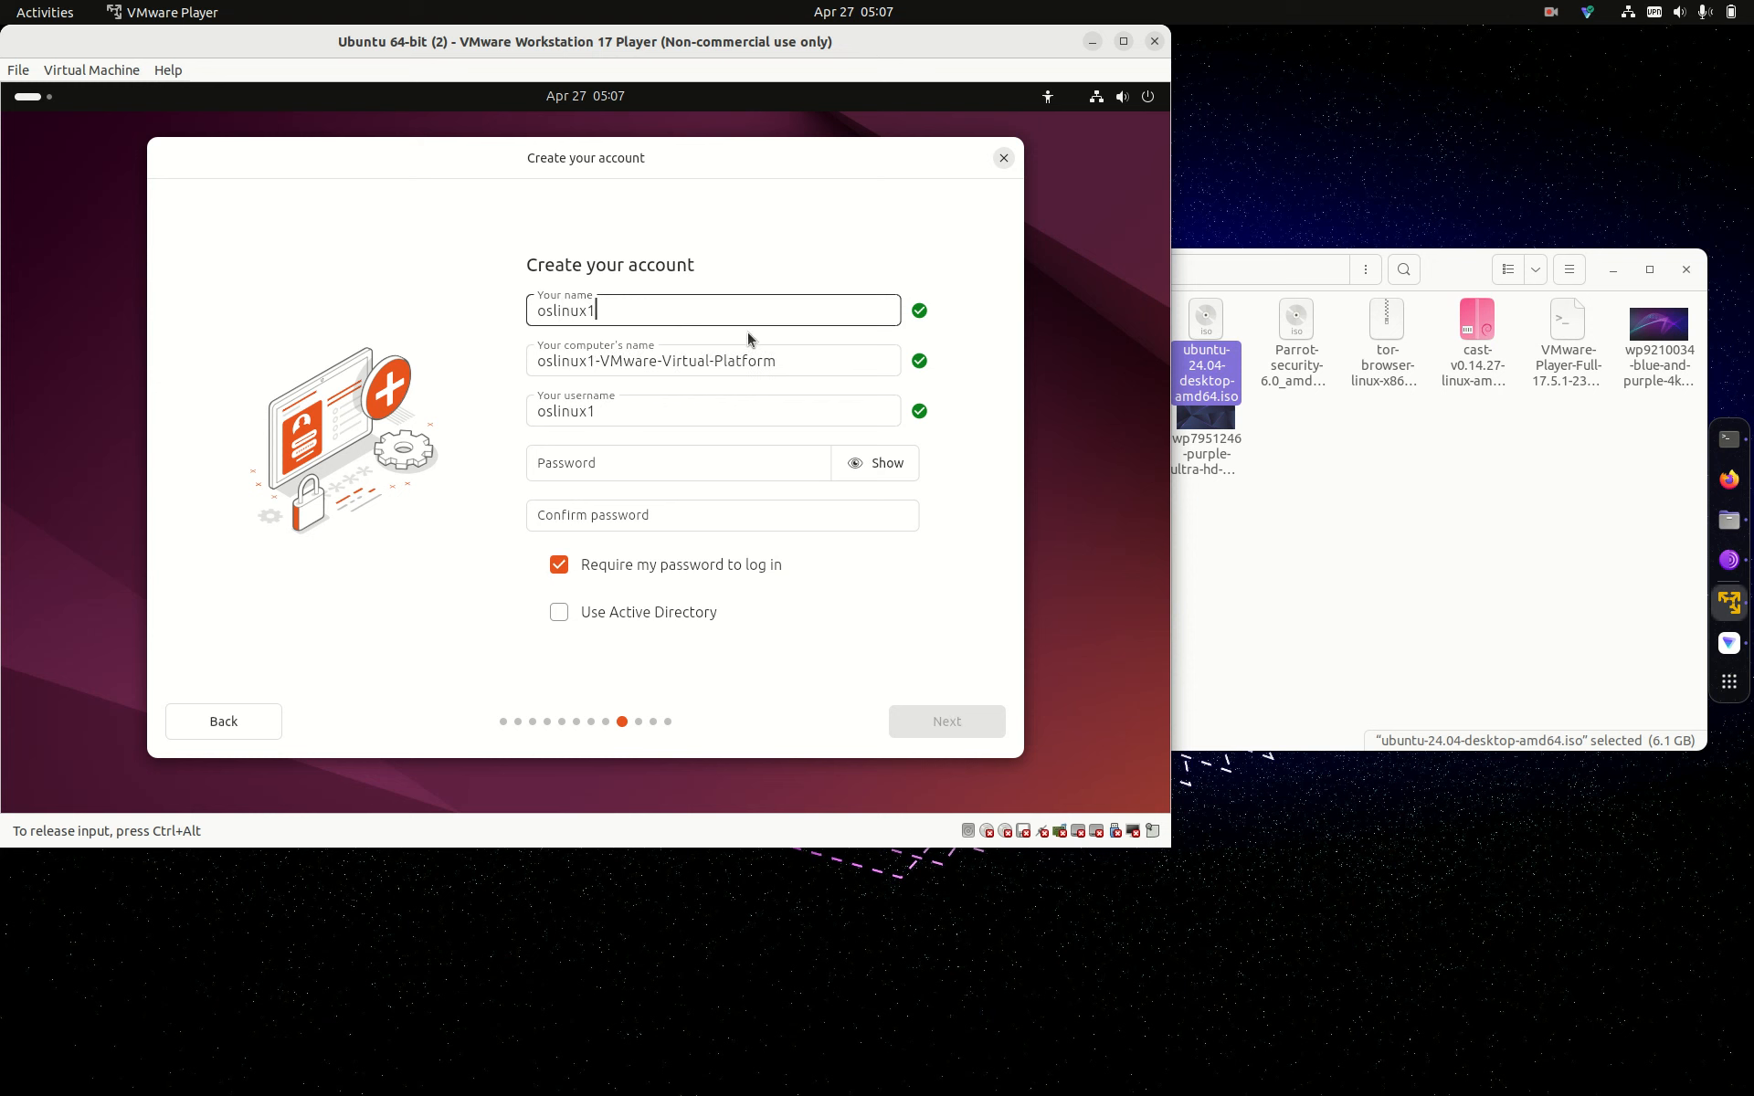
pyautogui.click(782, 359)
pyautogui.press('BackSpace')
pyautogui.write('workstation')
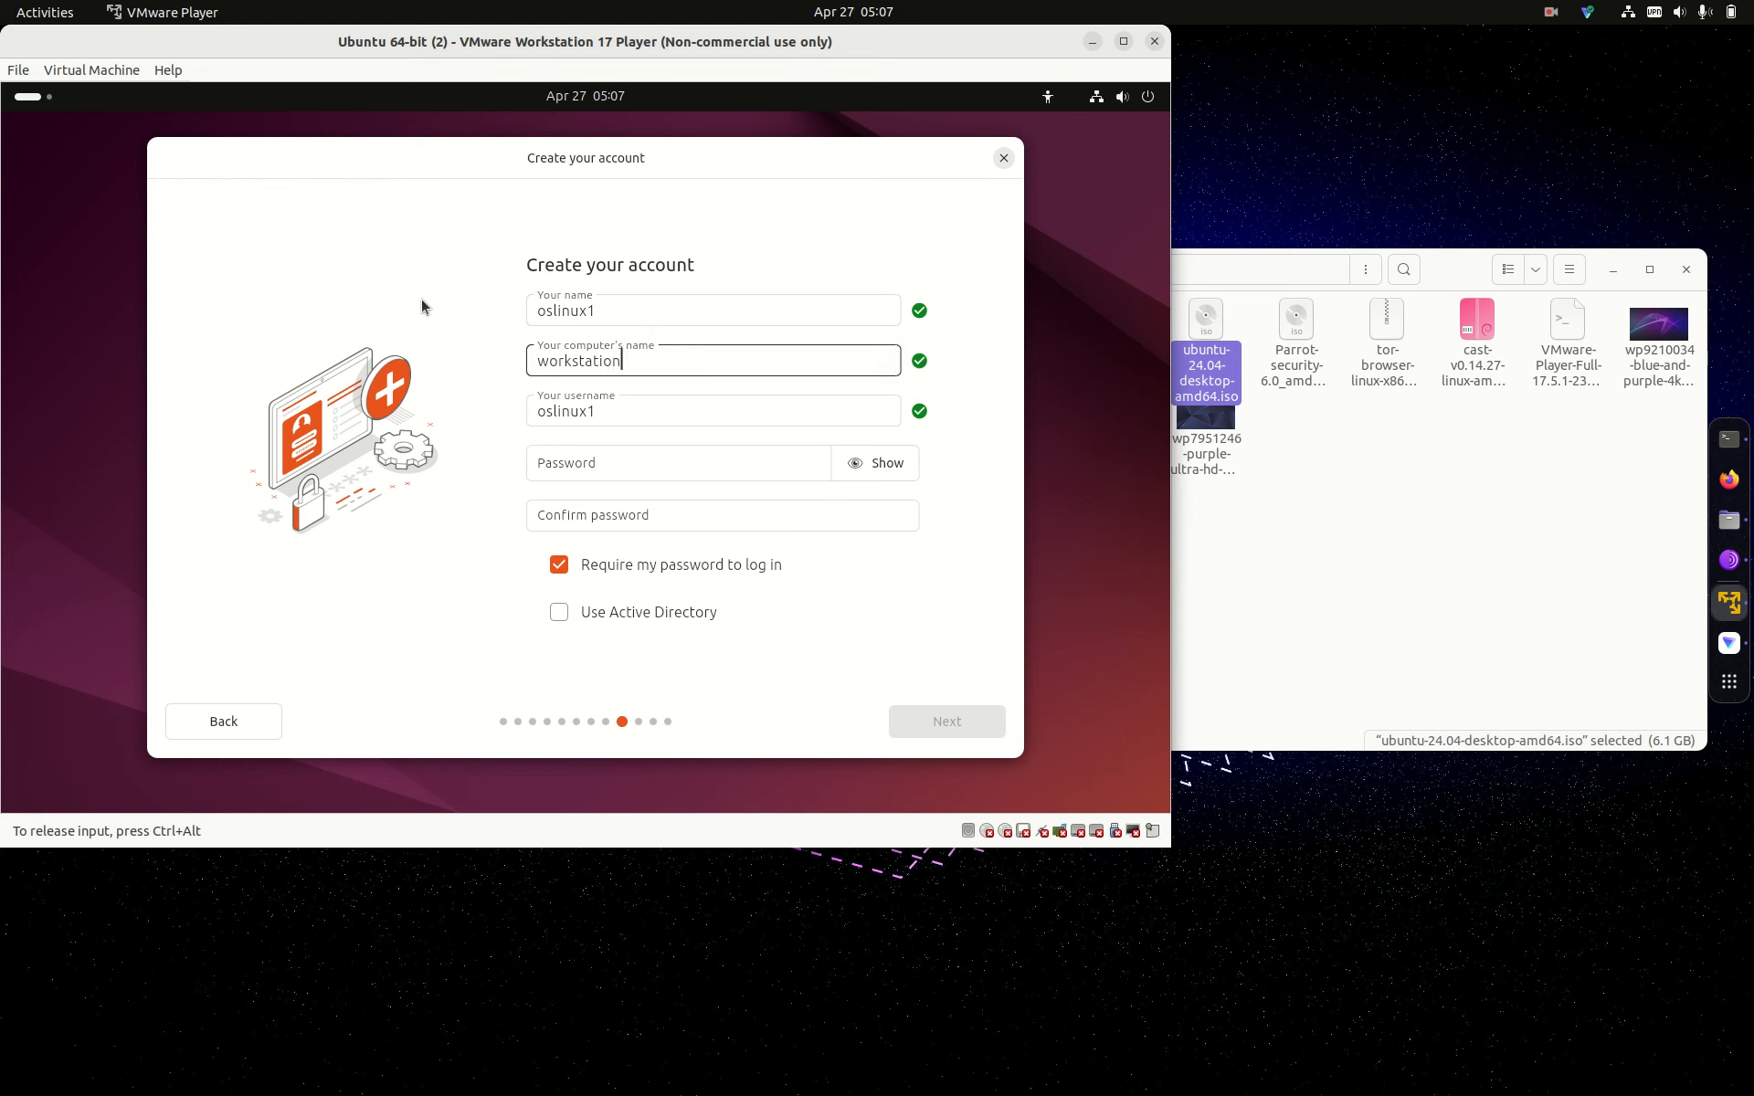
# Step: Type the account password and start entering its confirmation
pyautogui.click(667, 476)
pyautogui.write('1234567')
pyautogui.click(654, 504)
pyautogui.write('12345')
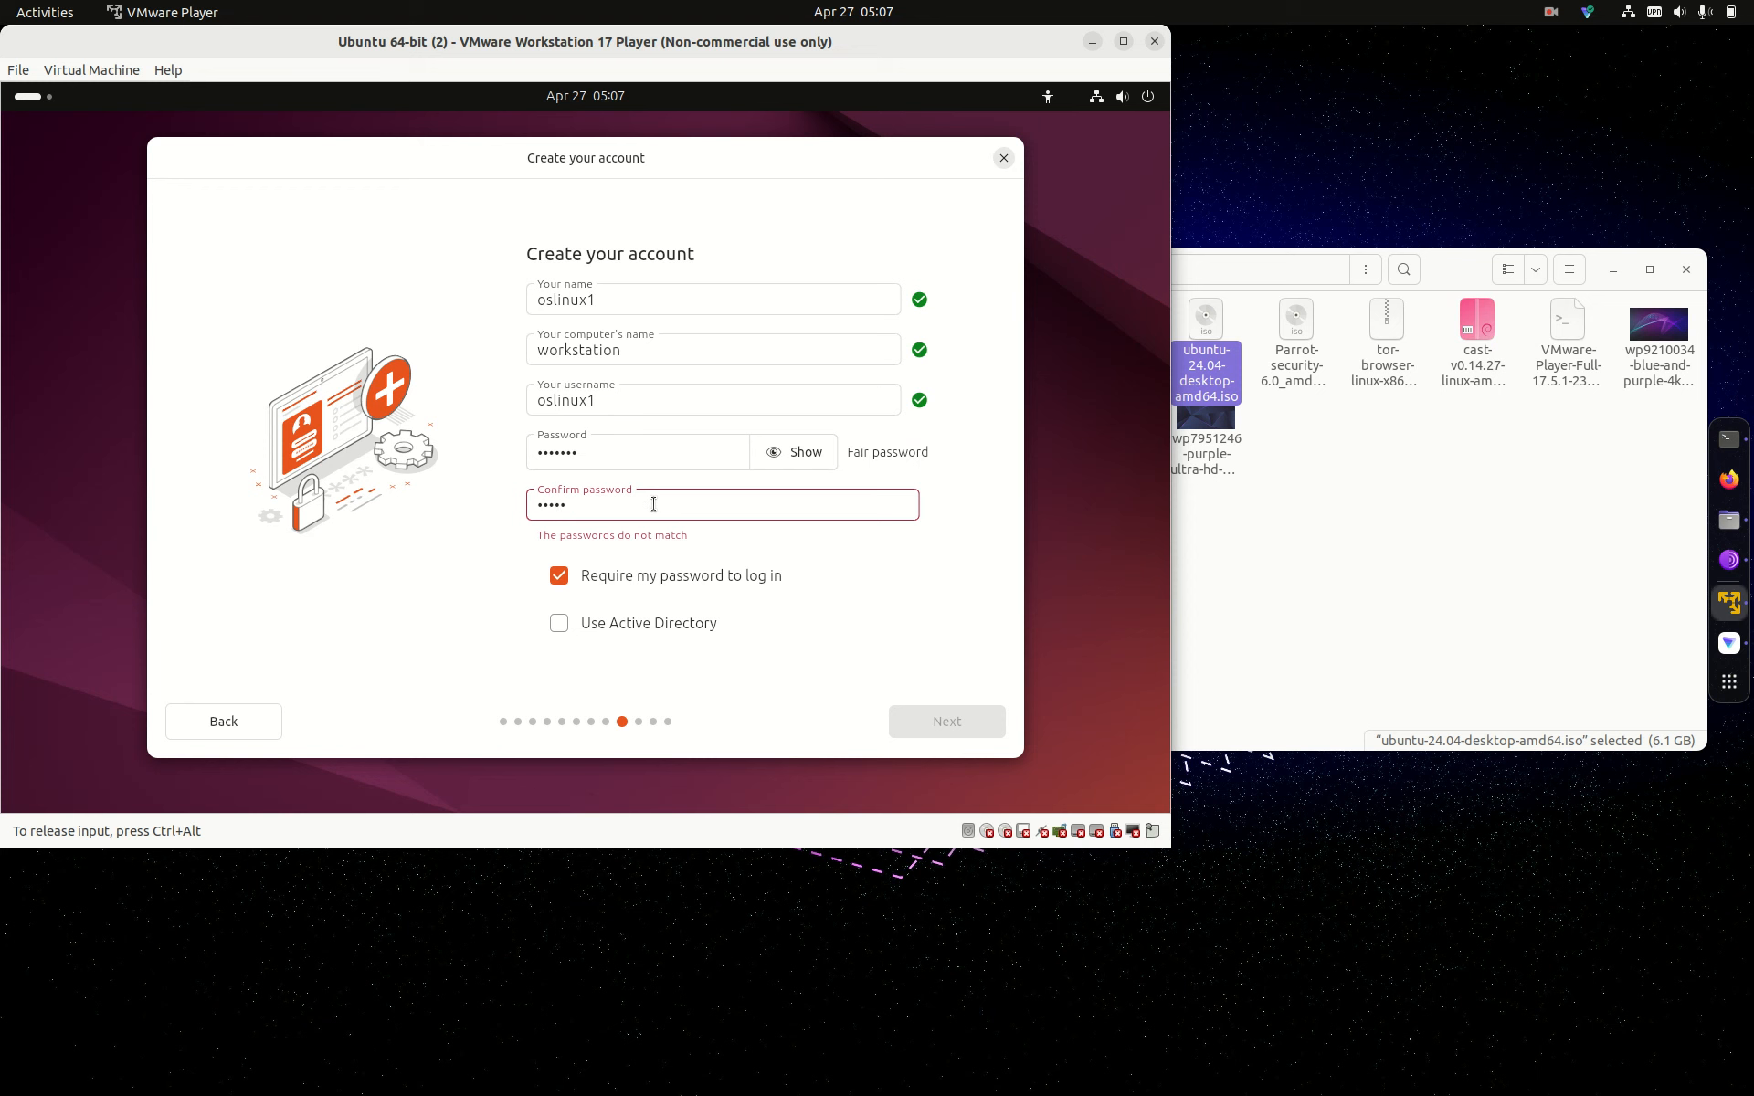
pyautogui.write('67')
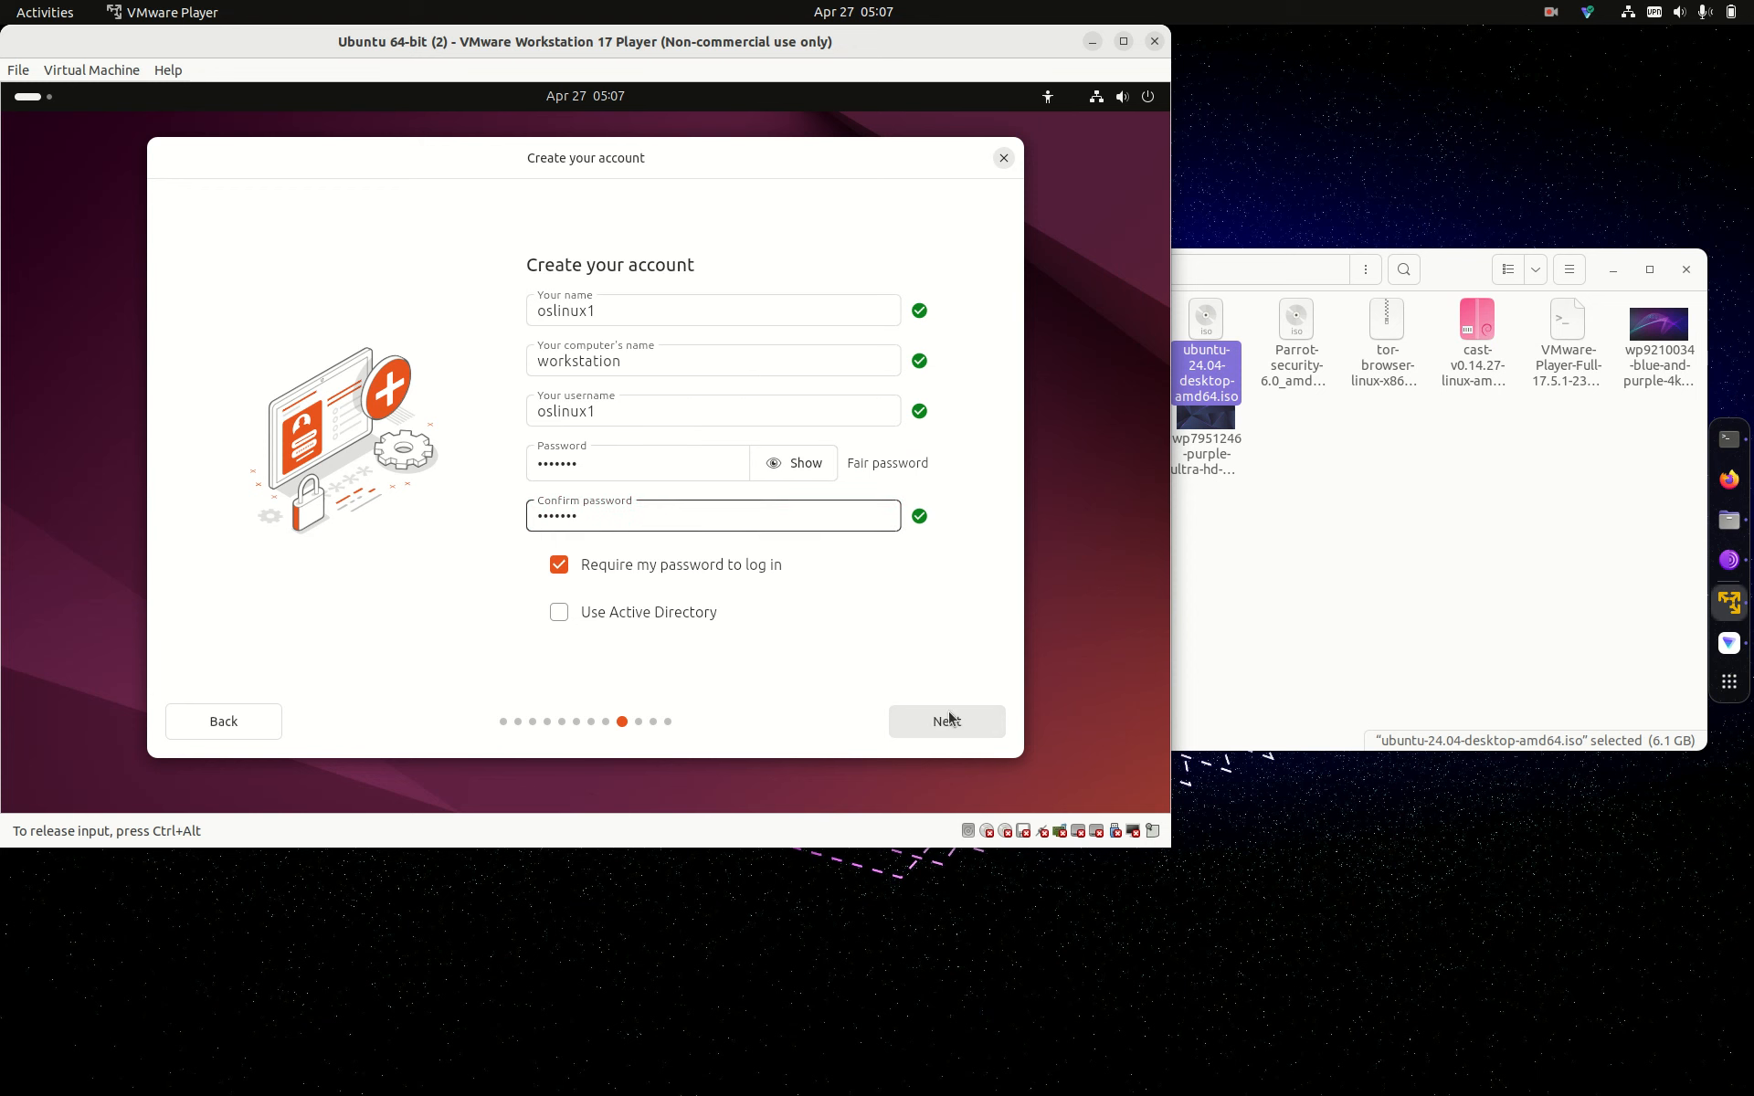
# Step: Pick Chicago as the timezone and launch the Ubuntu installation from the summary
pyautogui.click(975, 725)
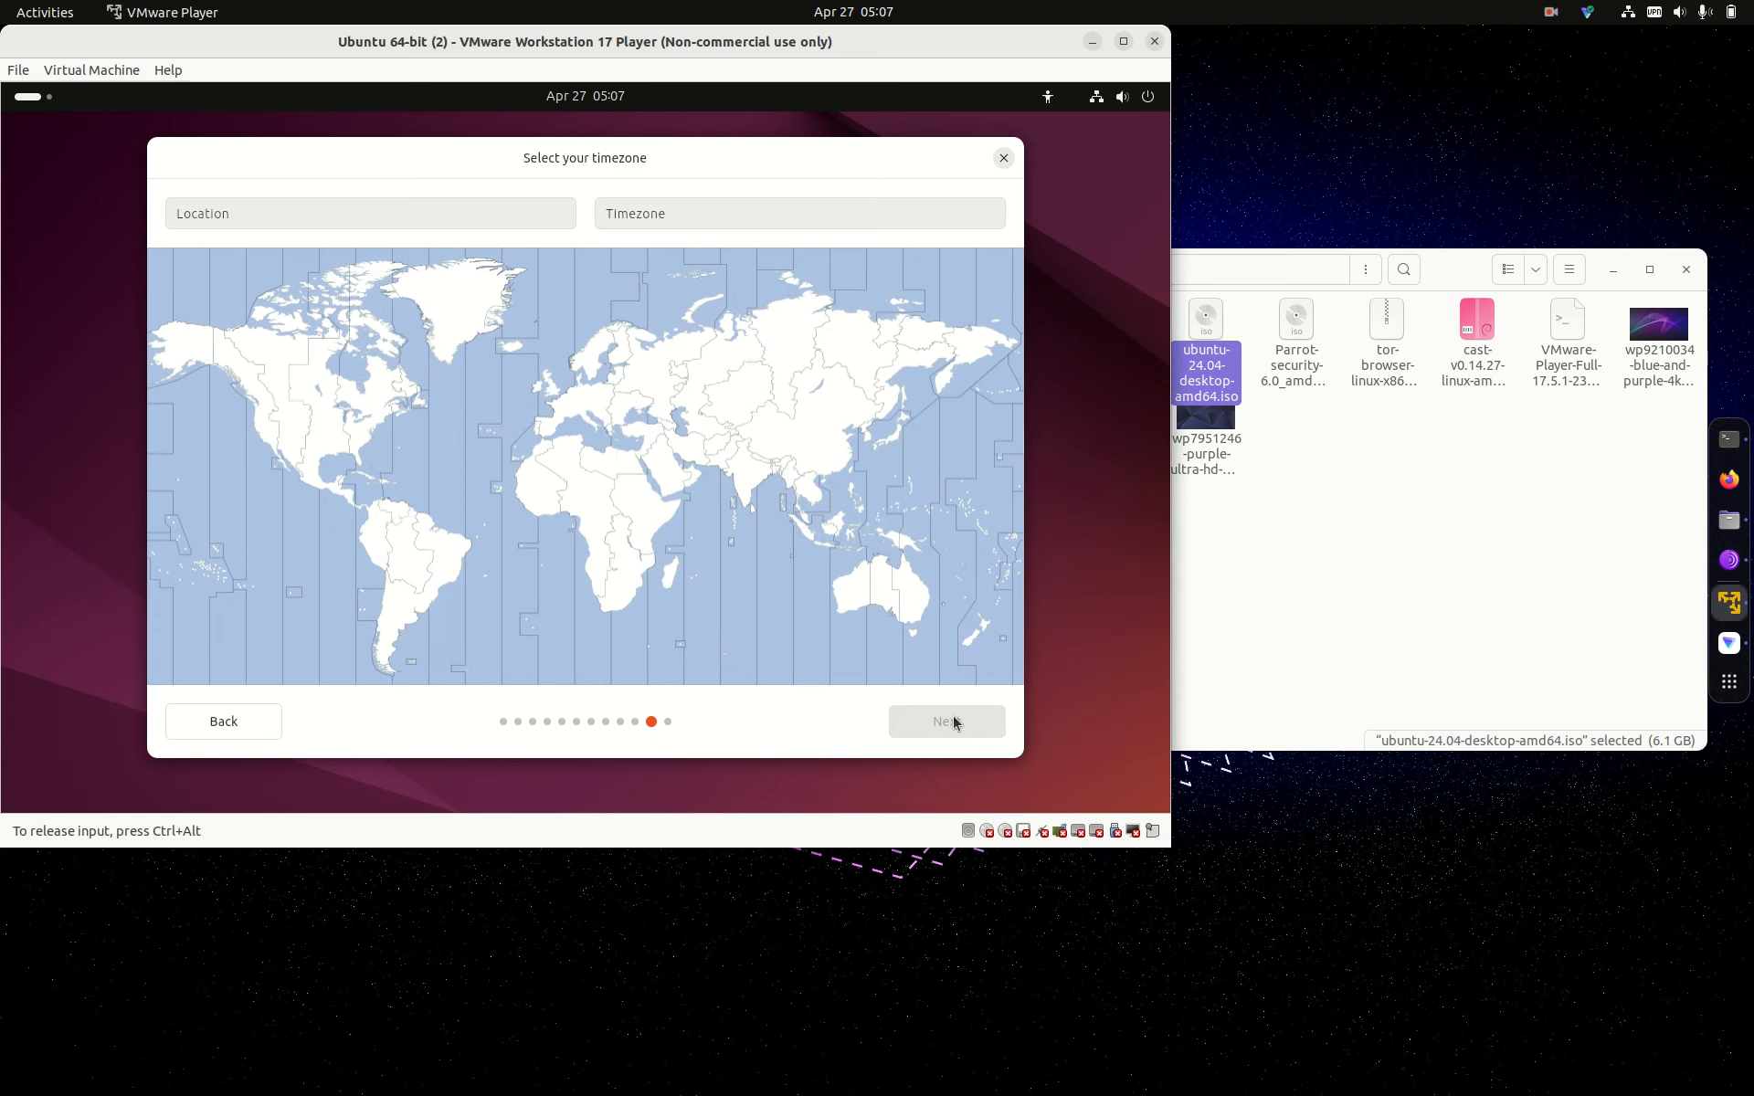
pyautogui.click(323, 435)
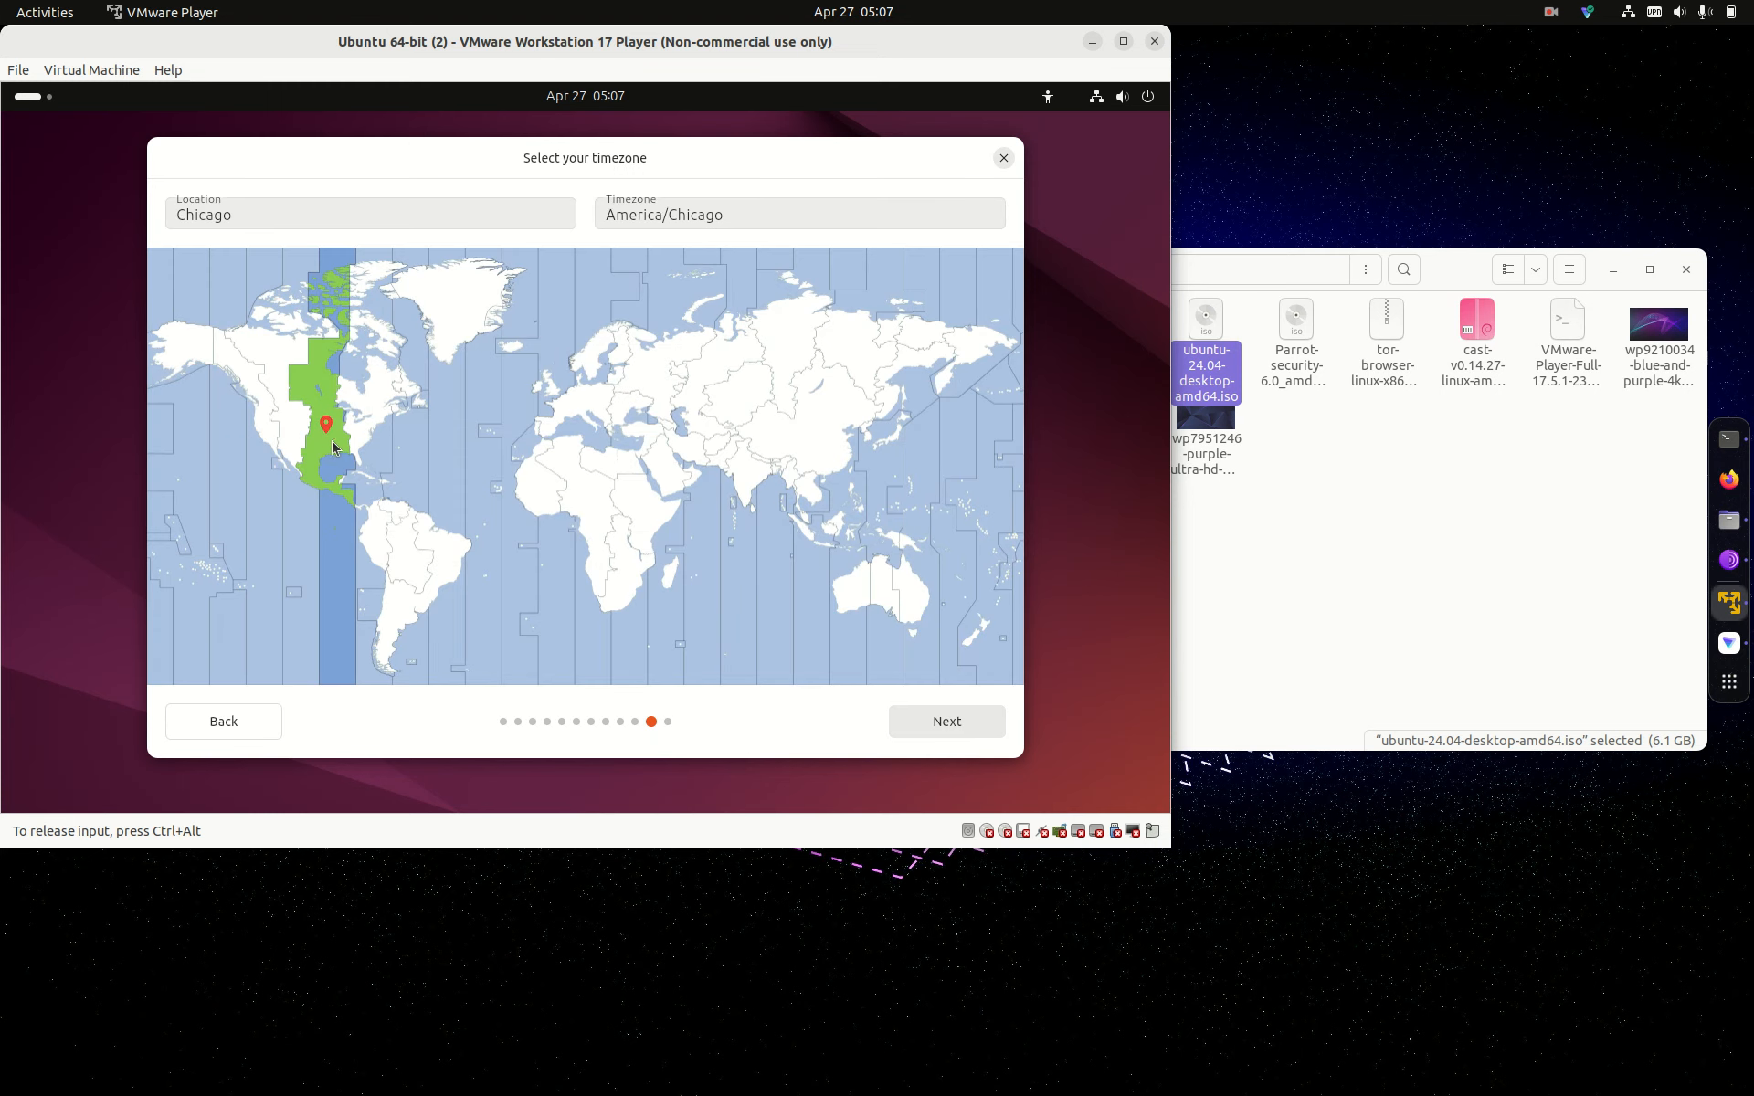
pyautogui.click(963, 725)
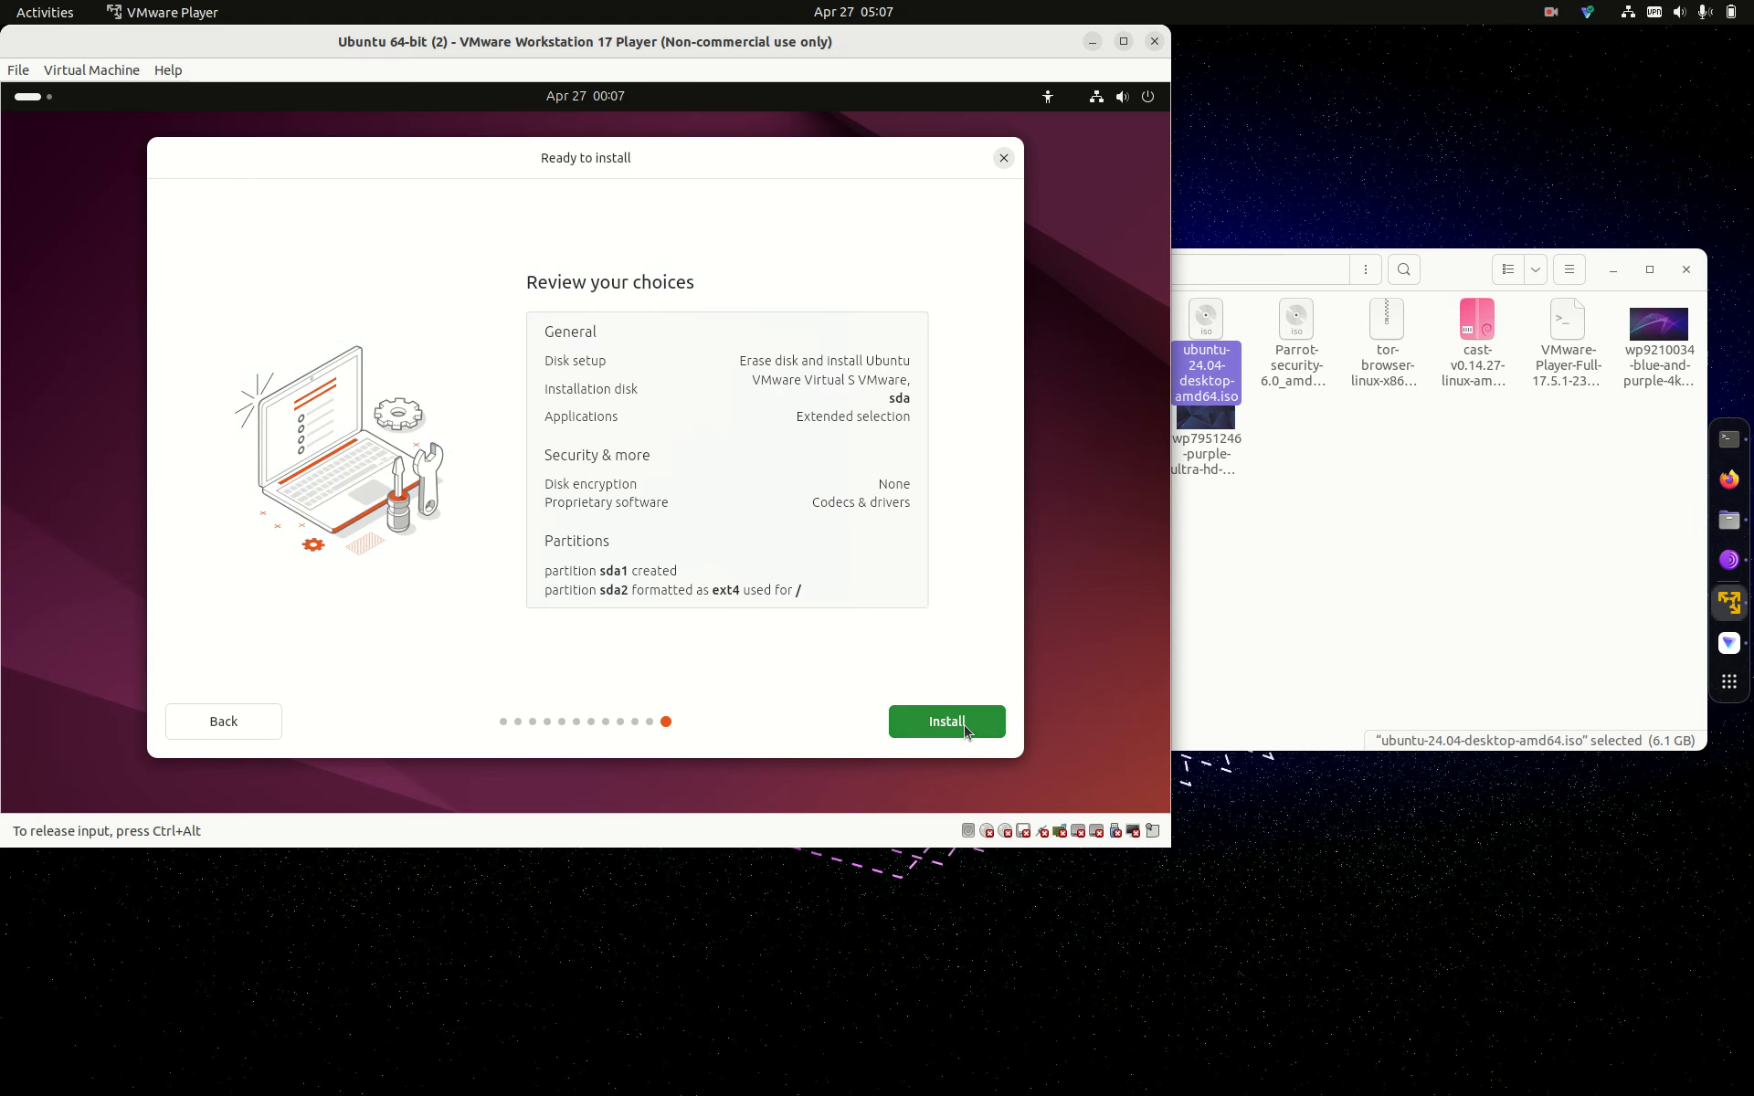
pyautogui.click(964, 727)
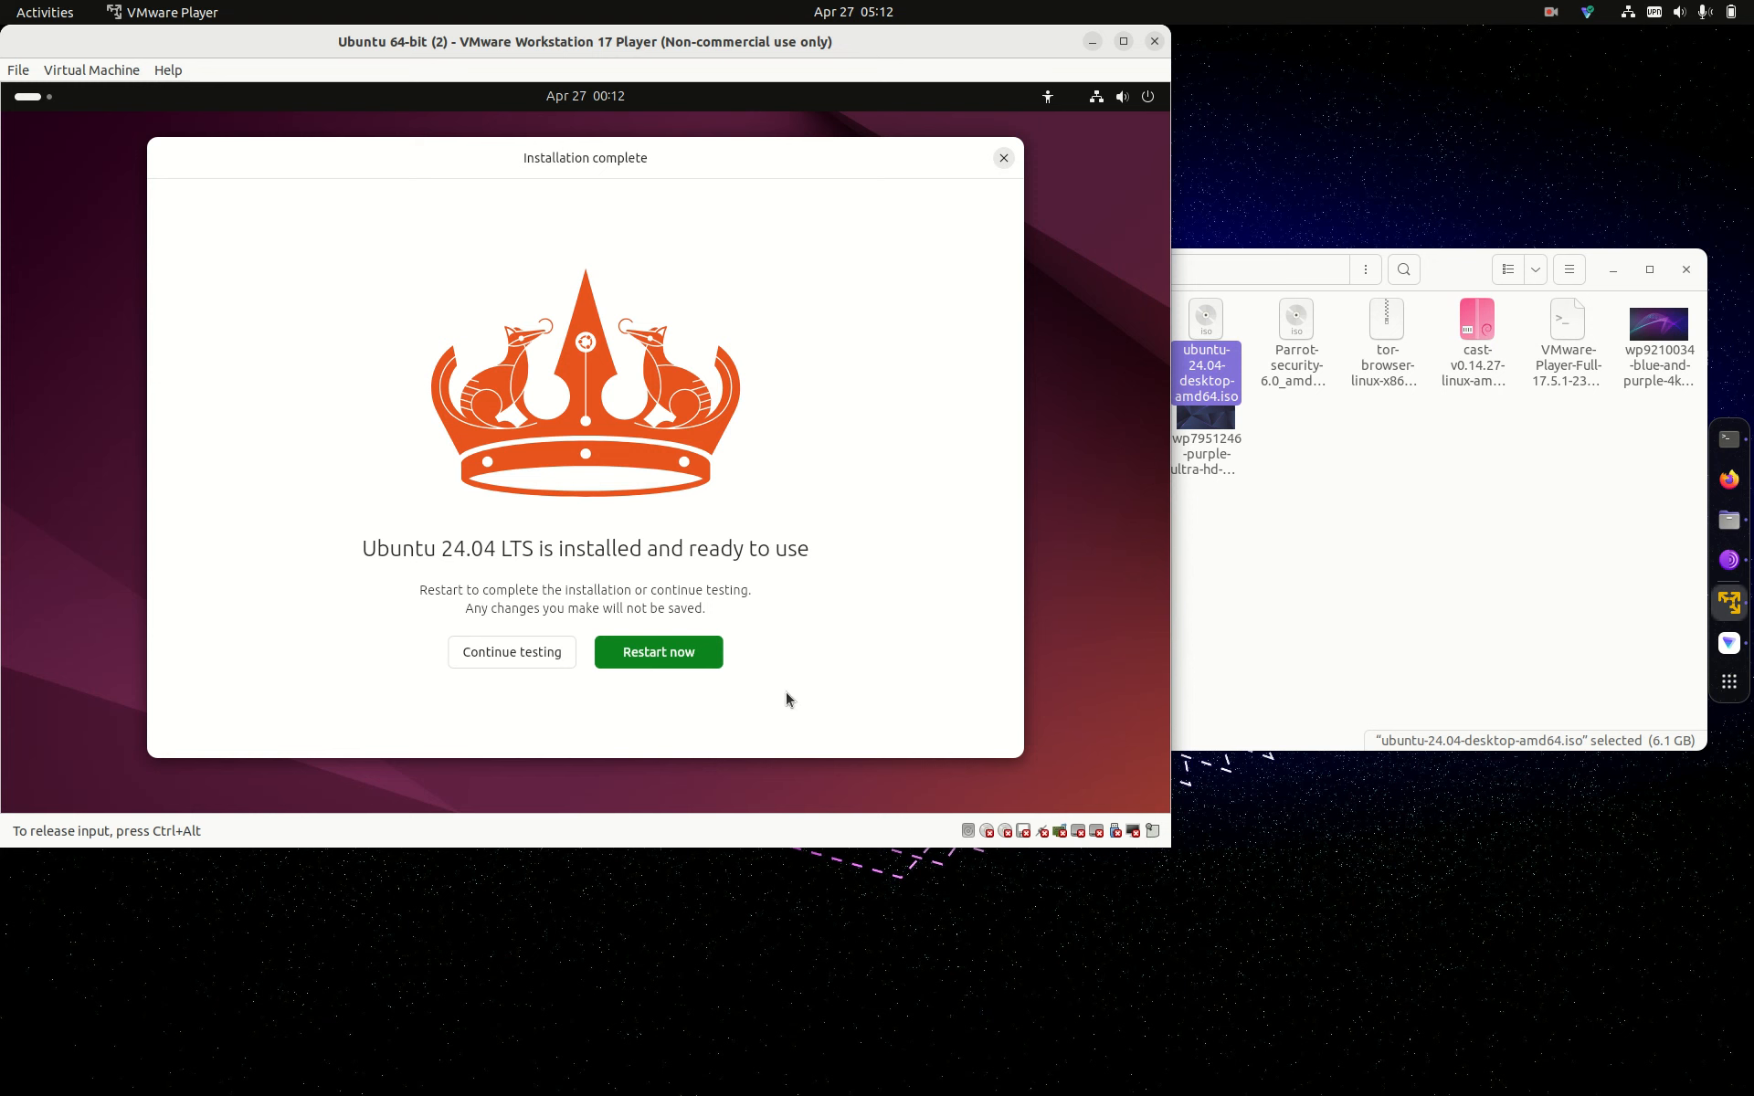
# Step: Restart the newly installed guest so it boots to the Ubuntu login screen
pyautogui.click(645, 661)
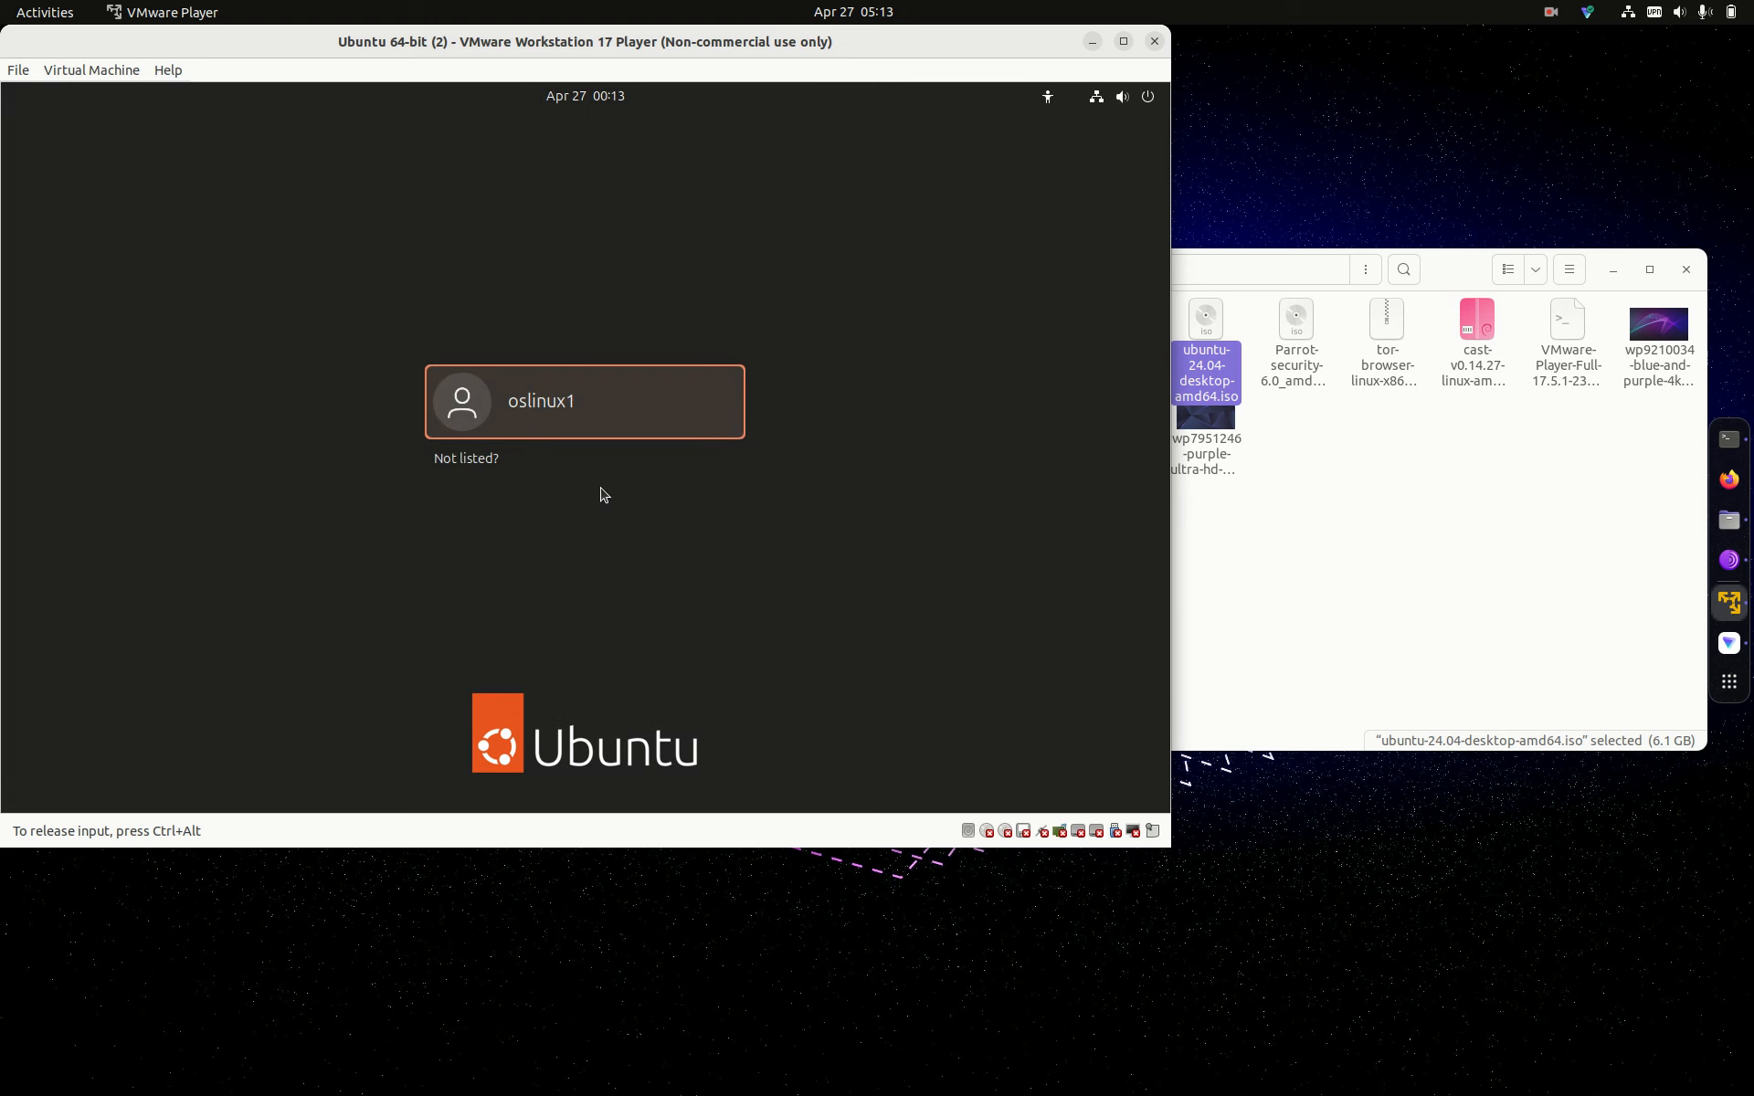
# Step: Select the new user and enter the account password, retrying until the login succeeds
pyautogui.click(585, 434)
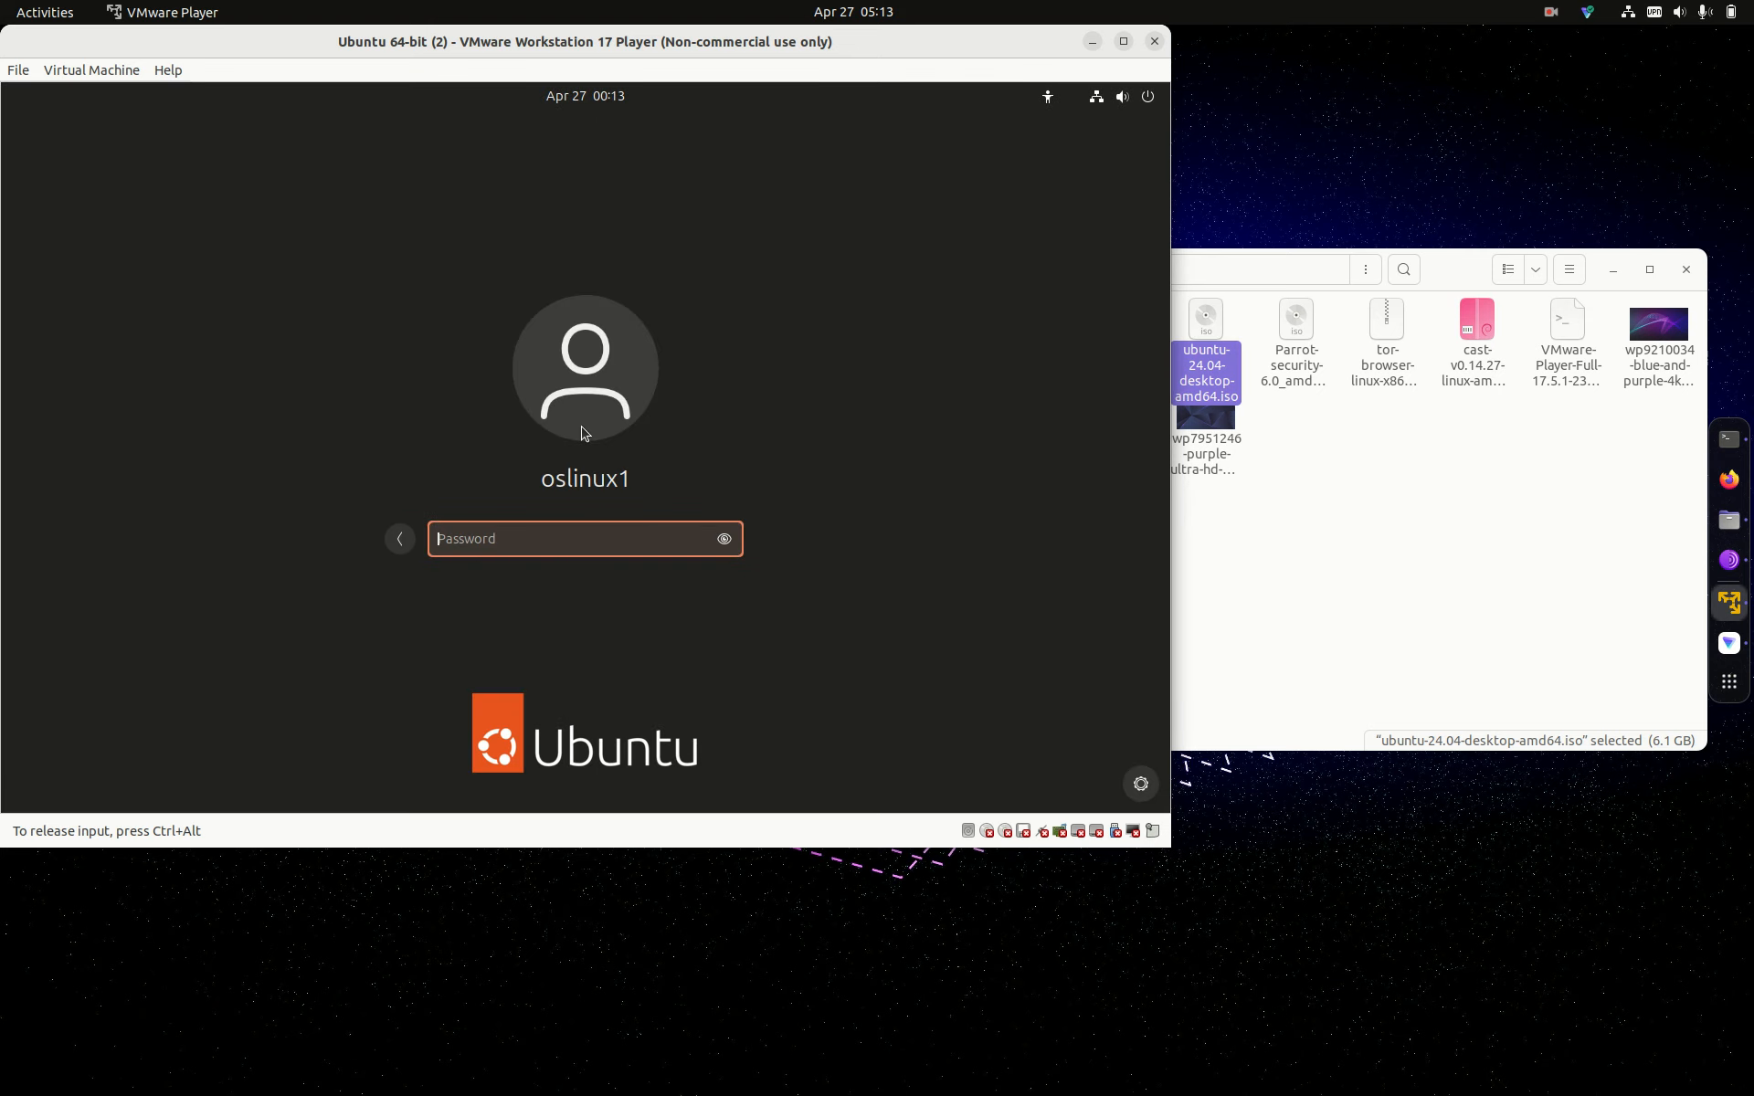
pyautogui.write('•••••••')
pyautogui.press('Return')
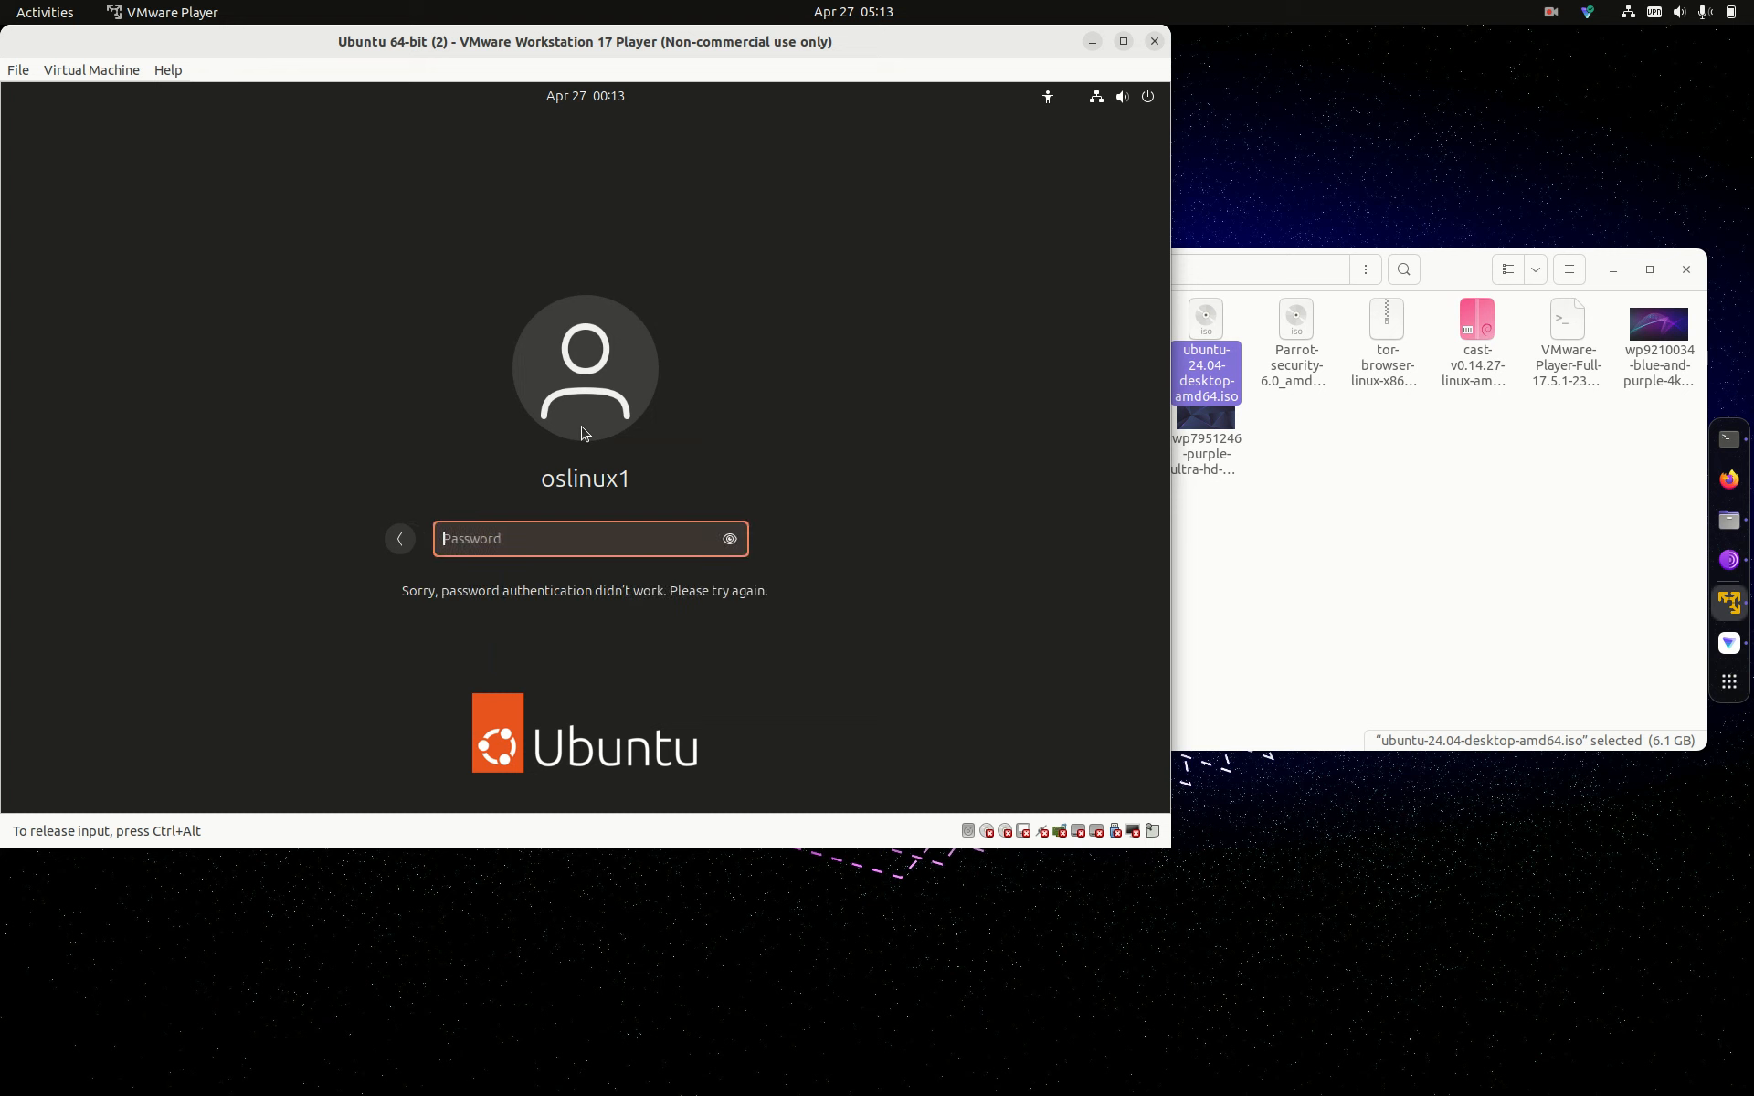
pyautogui.write('••••')
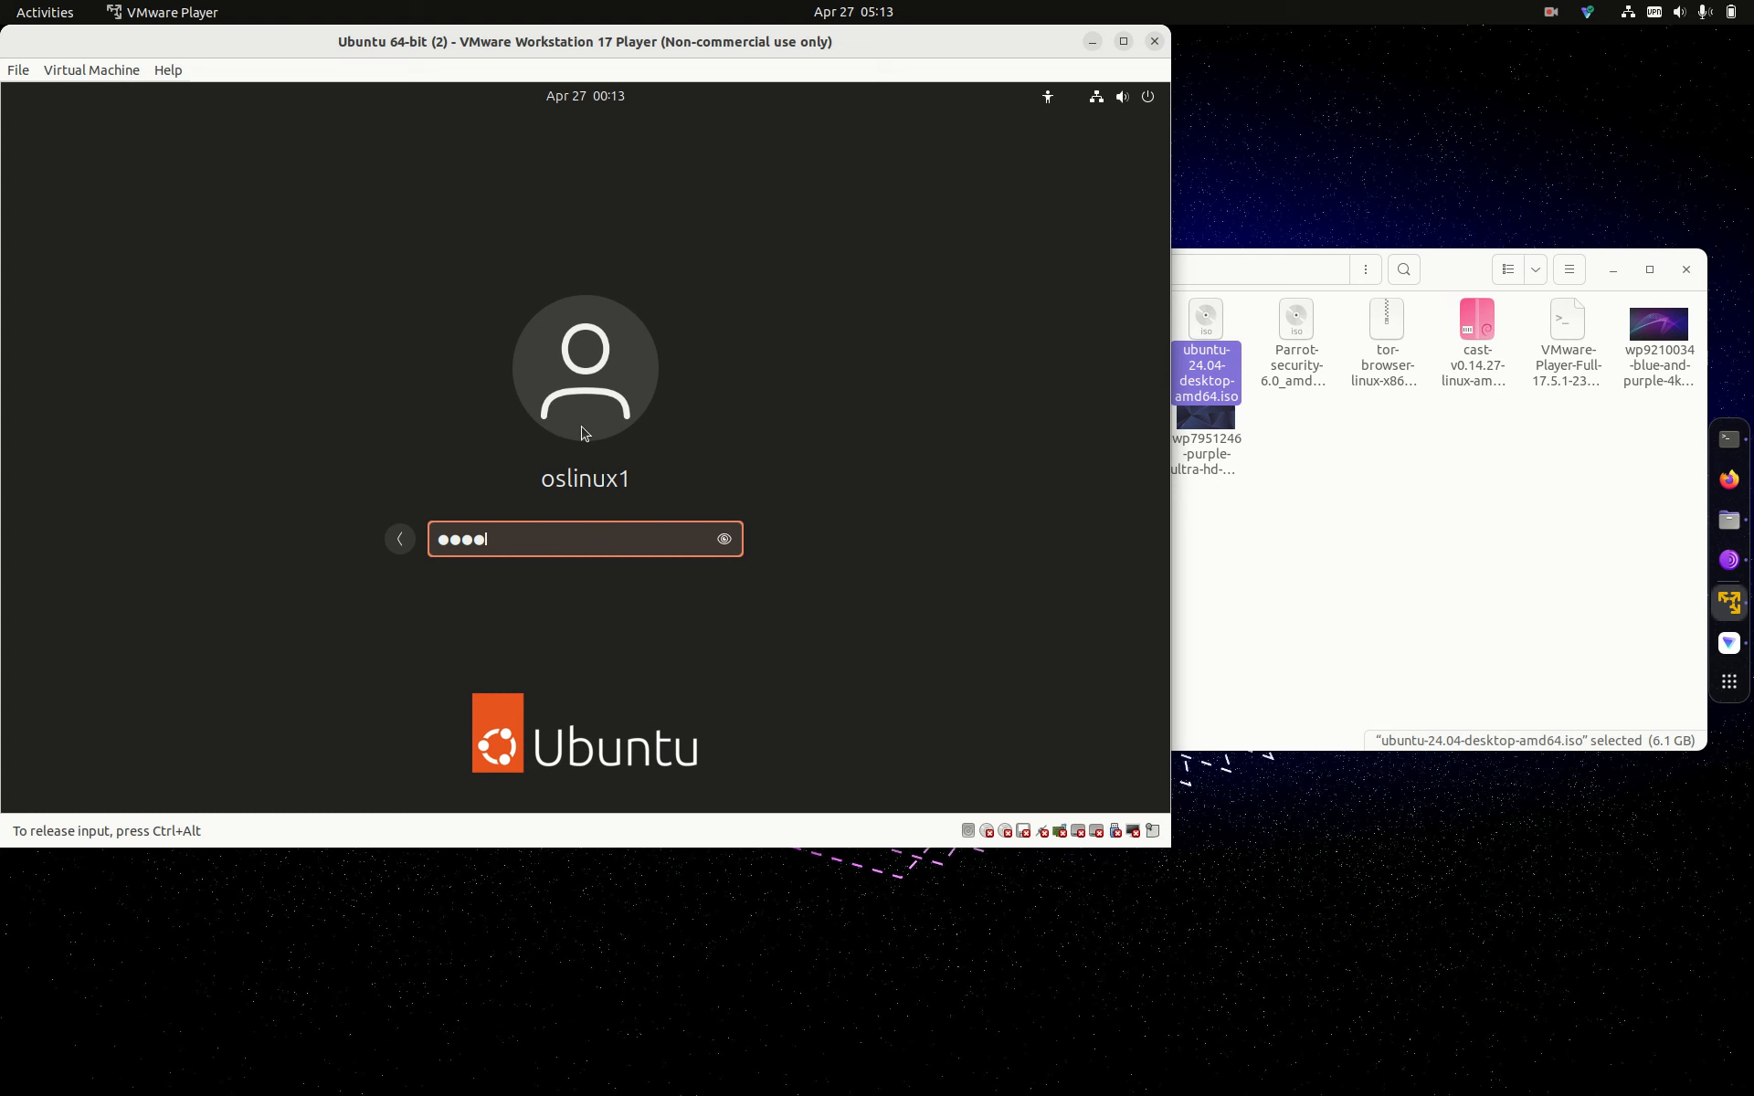
pyautogui.write('•••')
pyautogui.press('Return')
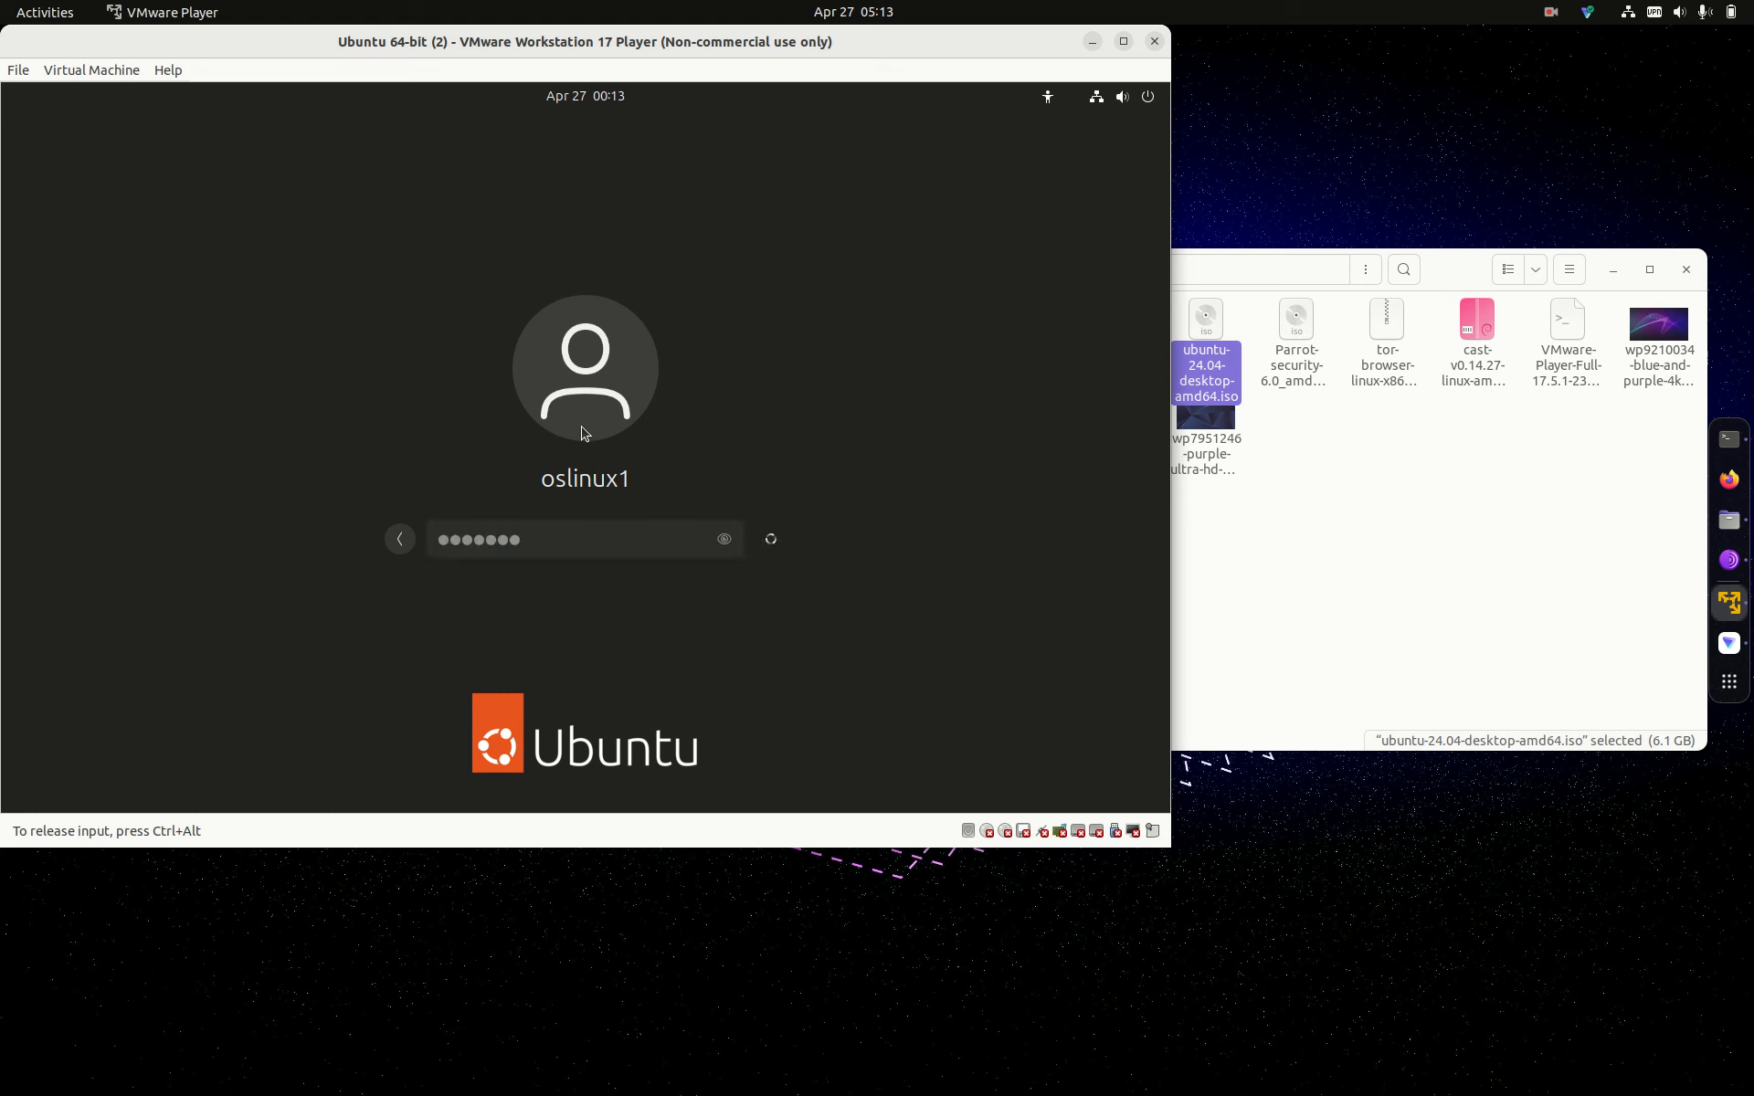
pyautogui.write('•••')
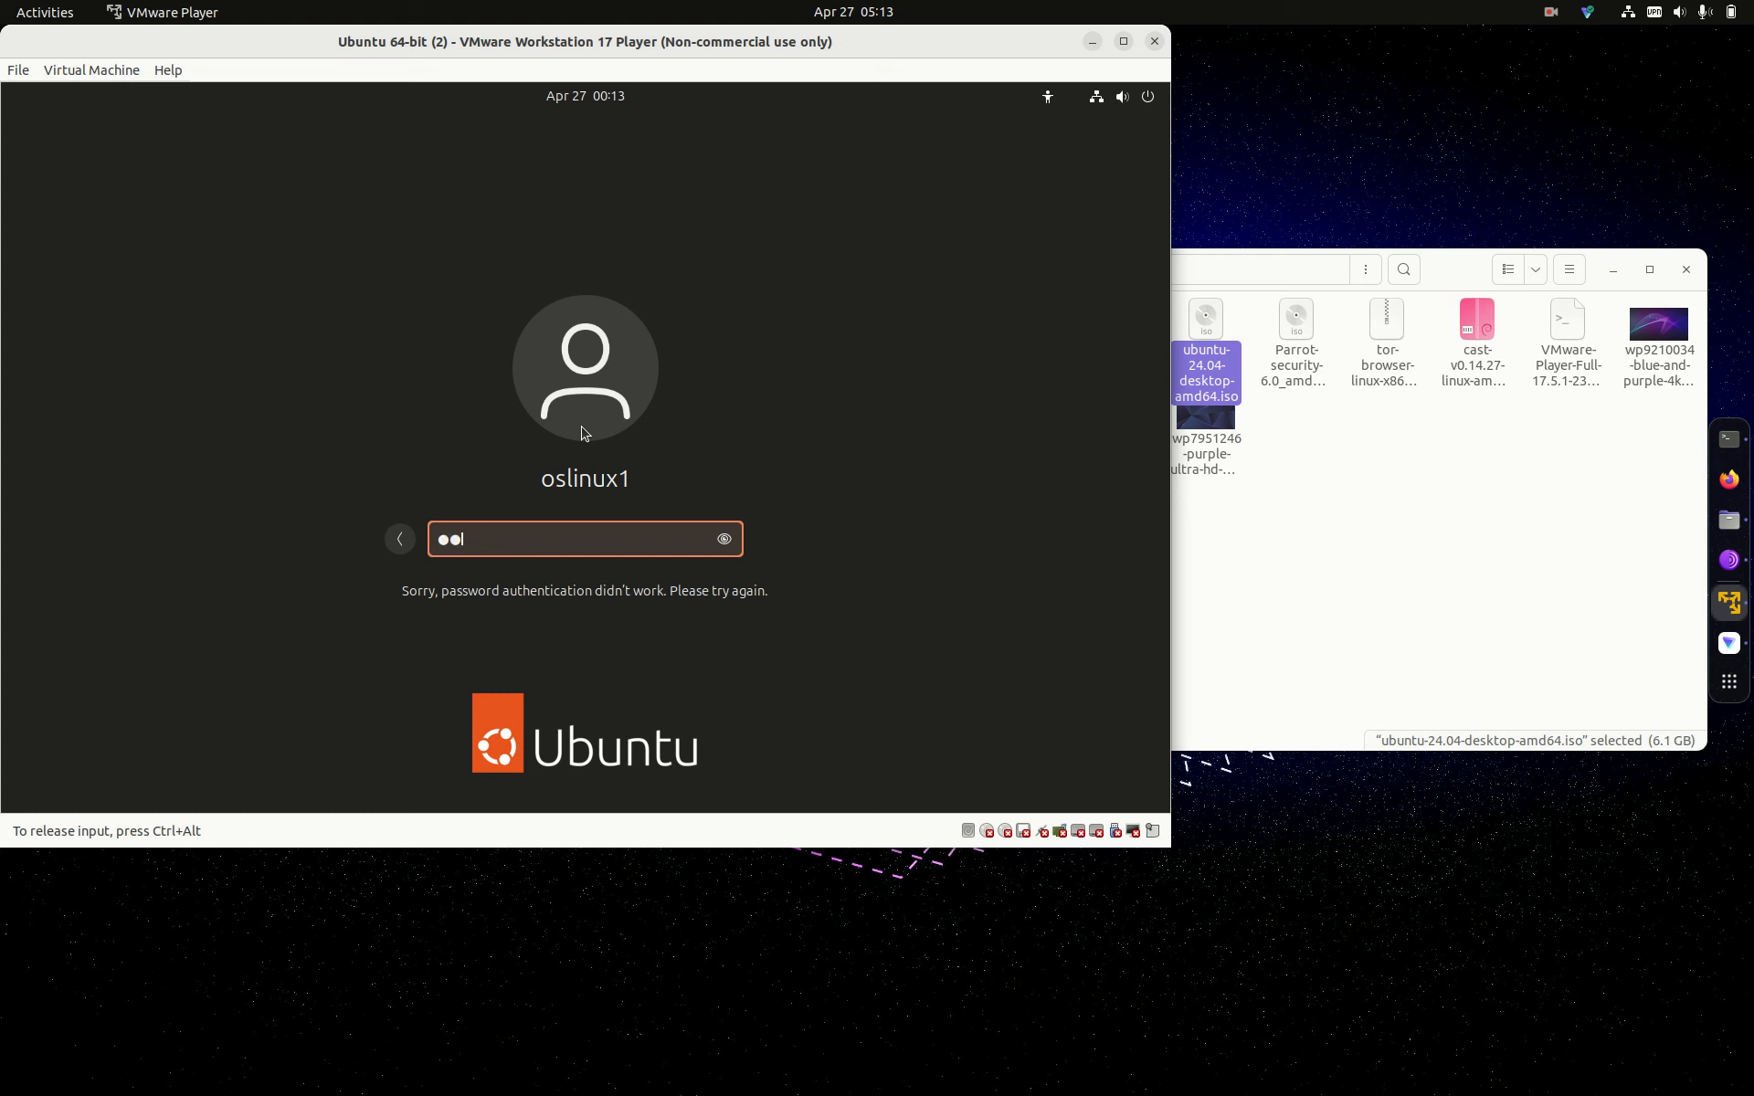
pyautogui.write('•')
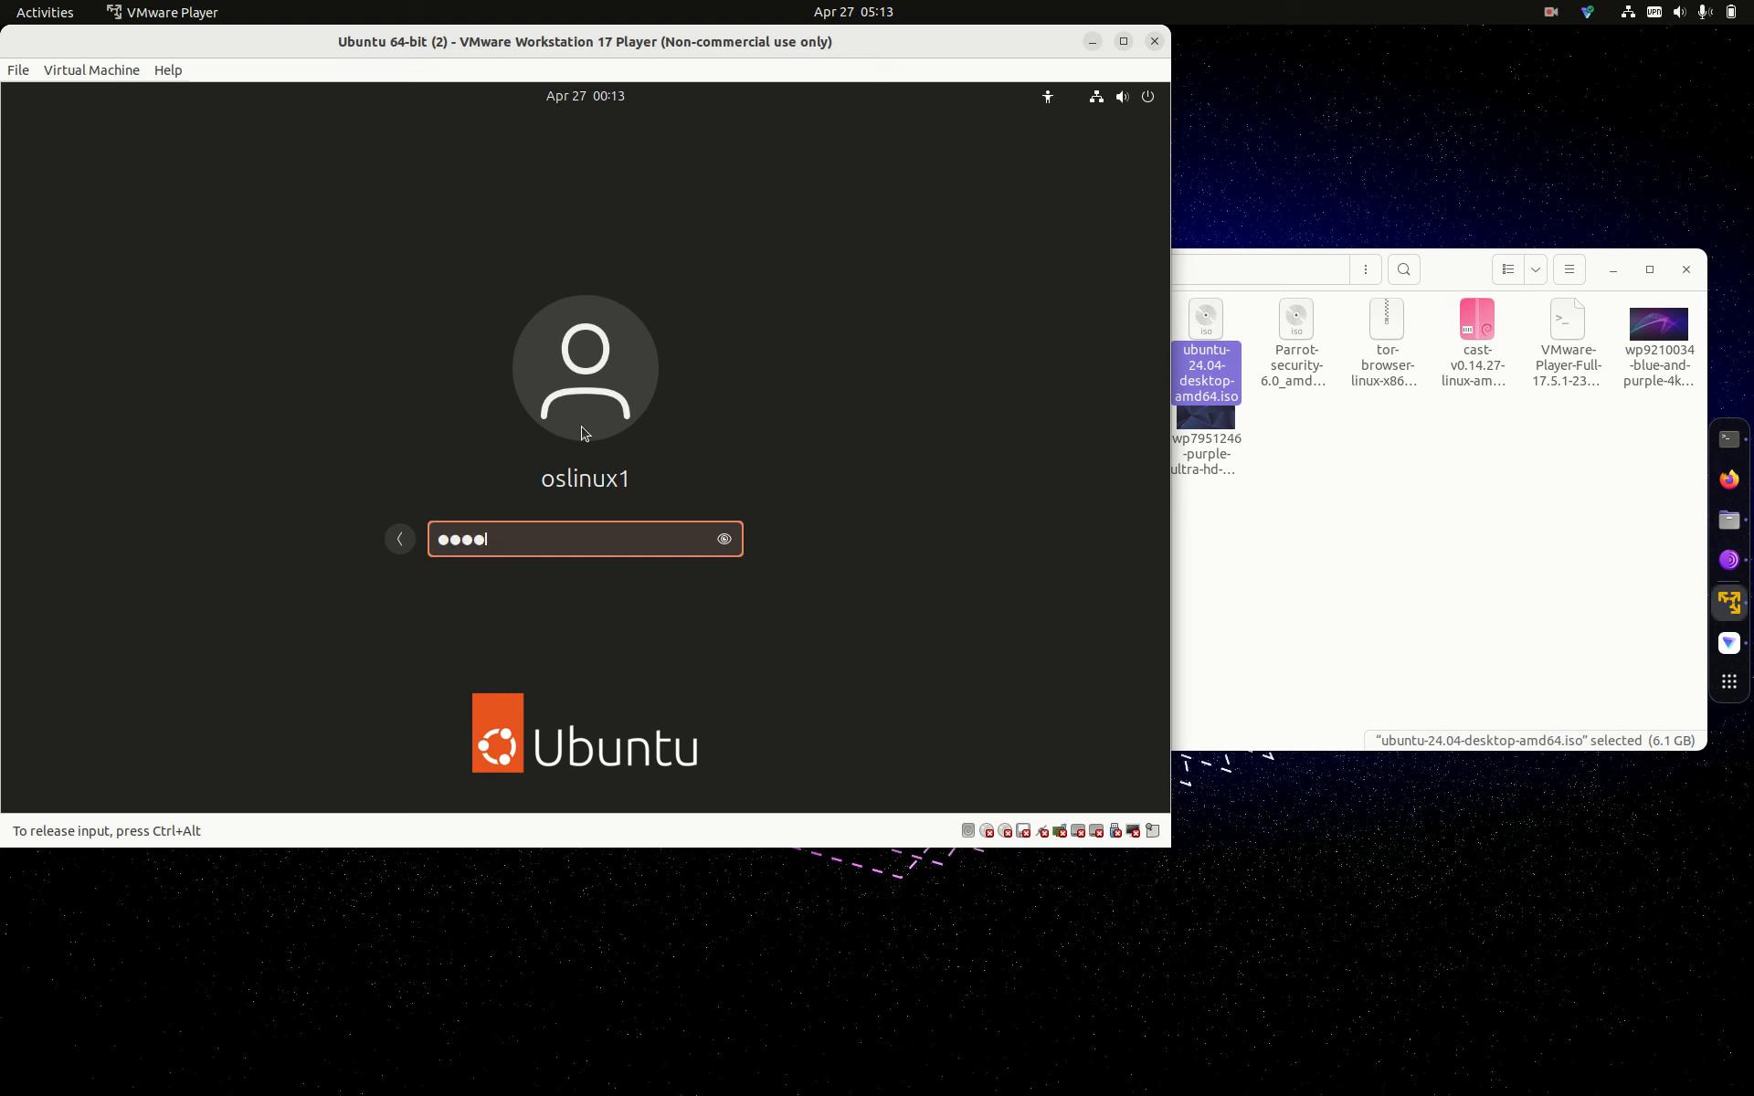
pyautogui.write('•••')
pyautogui.press('Return')
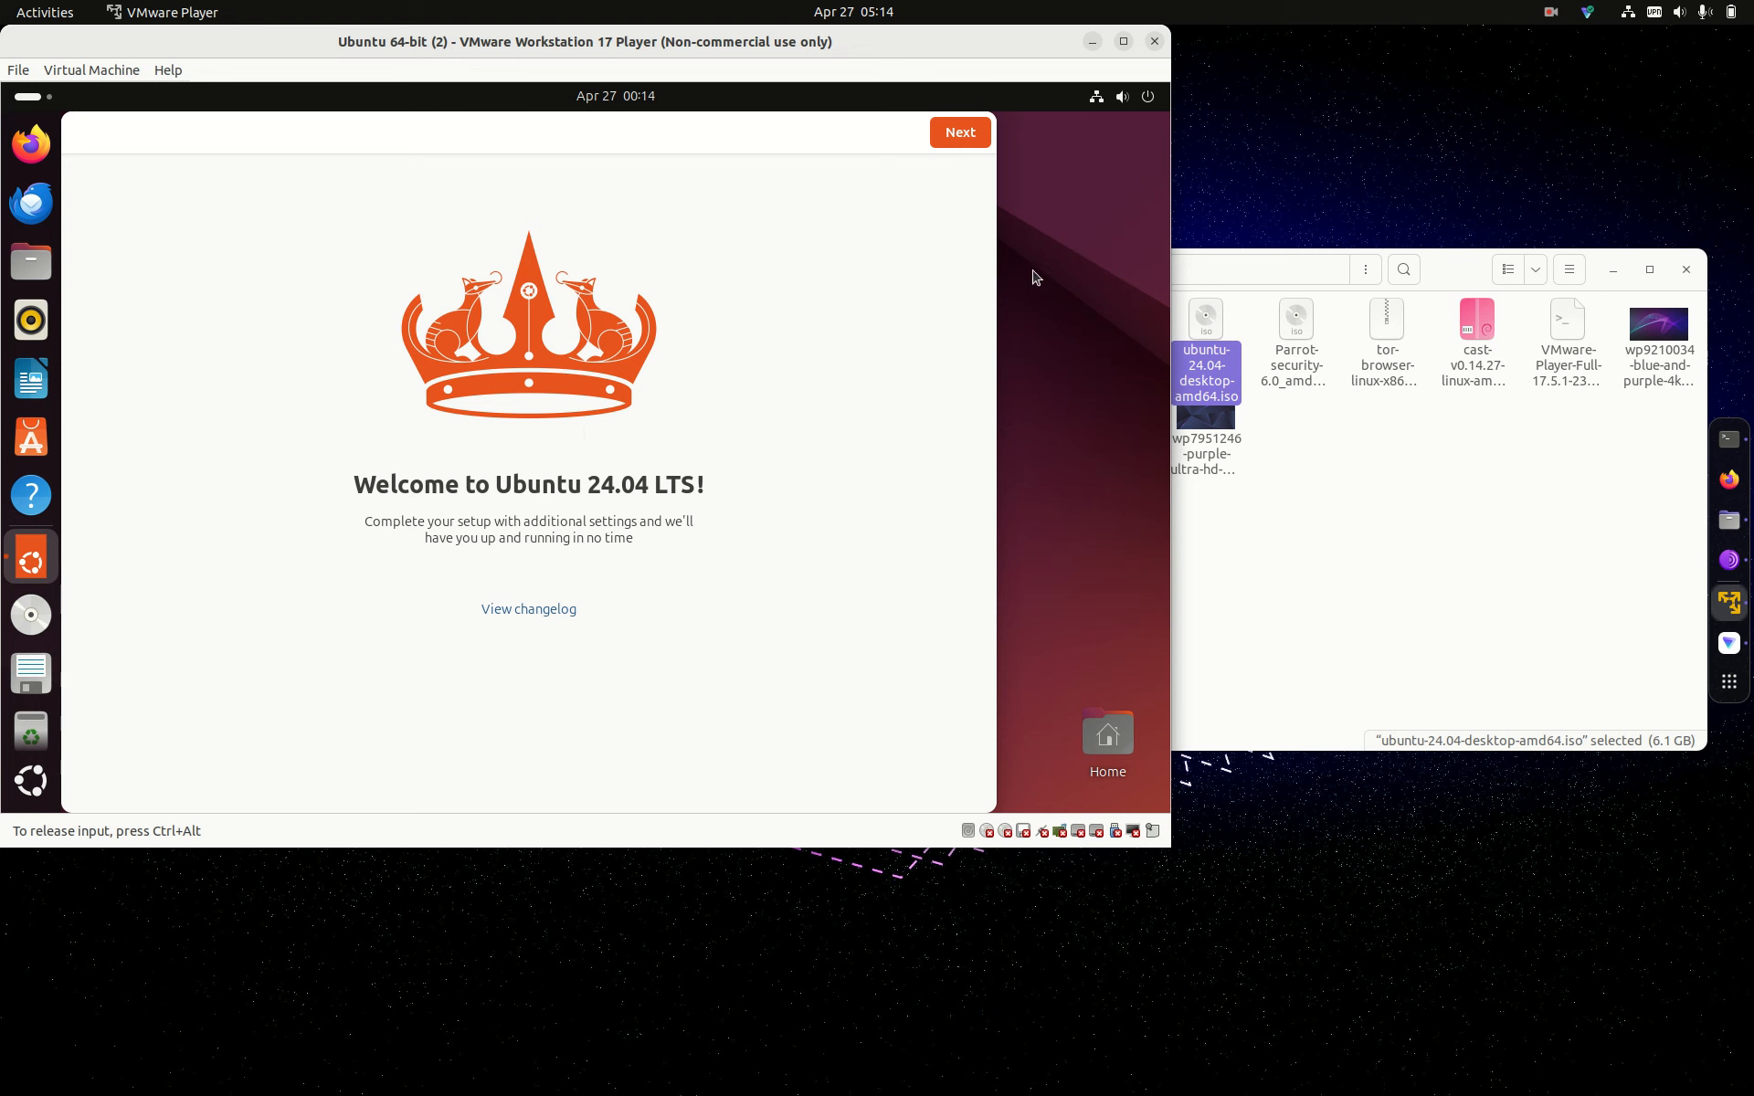
# Step: Step through the guest's welcome wizard, skipping Ubuntu Pro and accepting the data-sharing choice
pyautogui.click(974, 135)
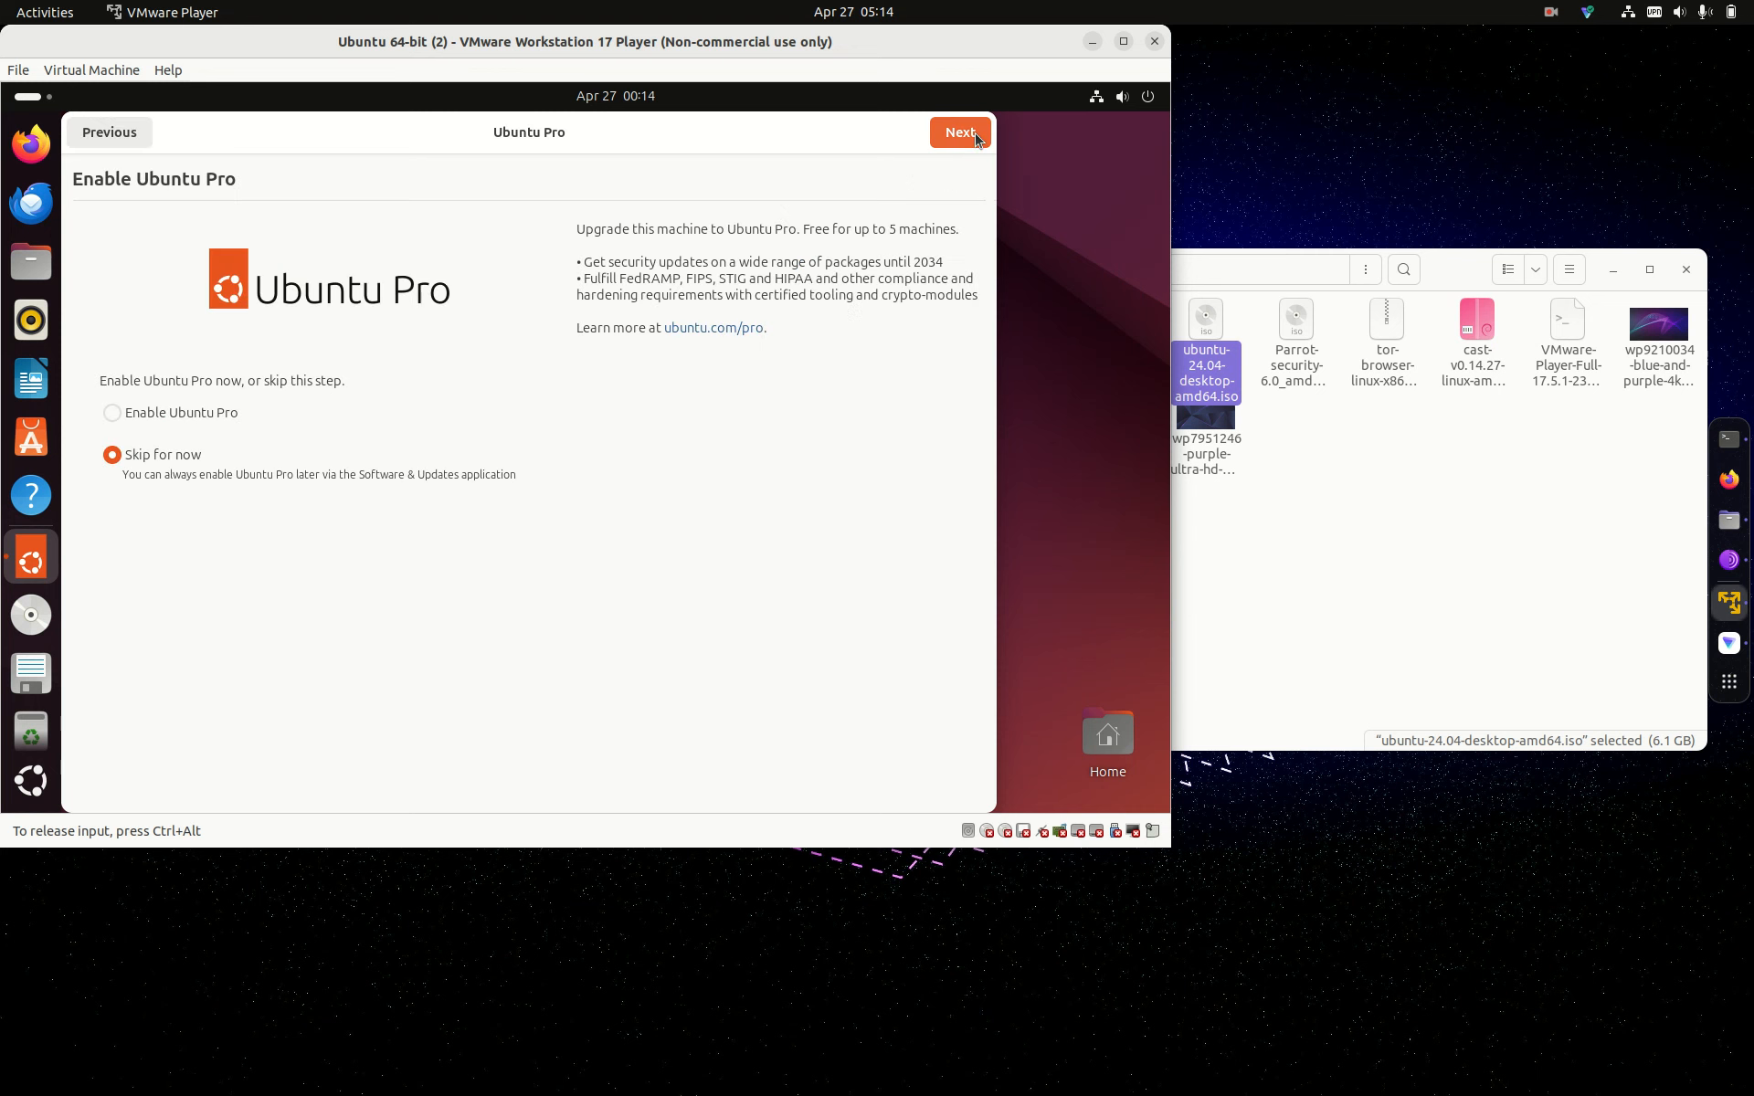
pyautogui.click(974, 135)
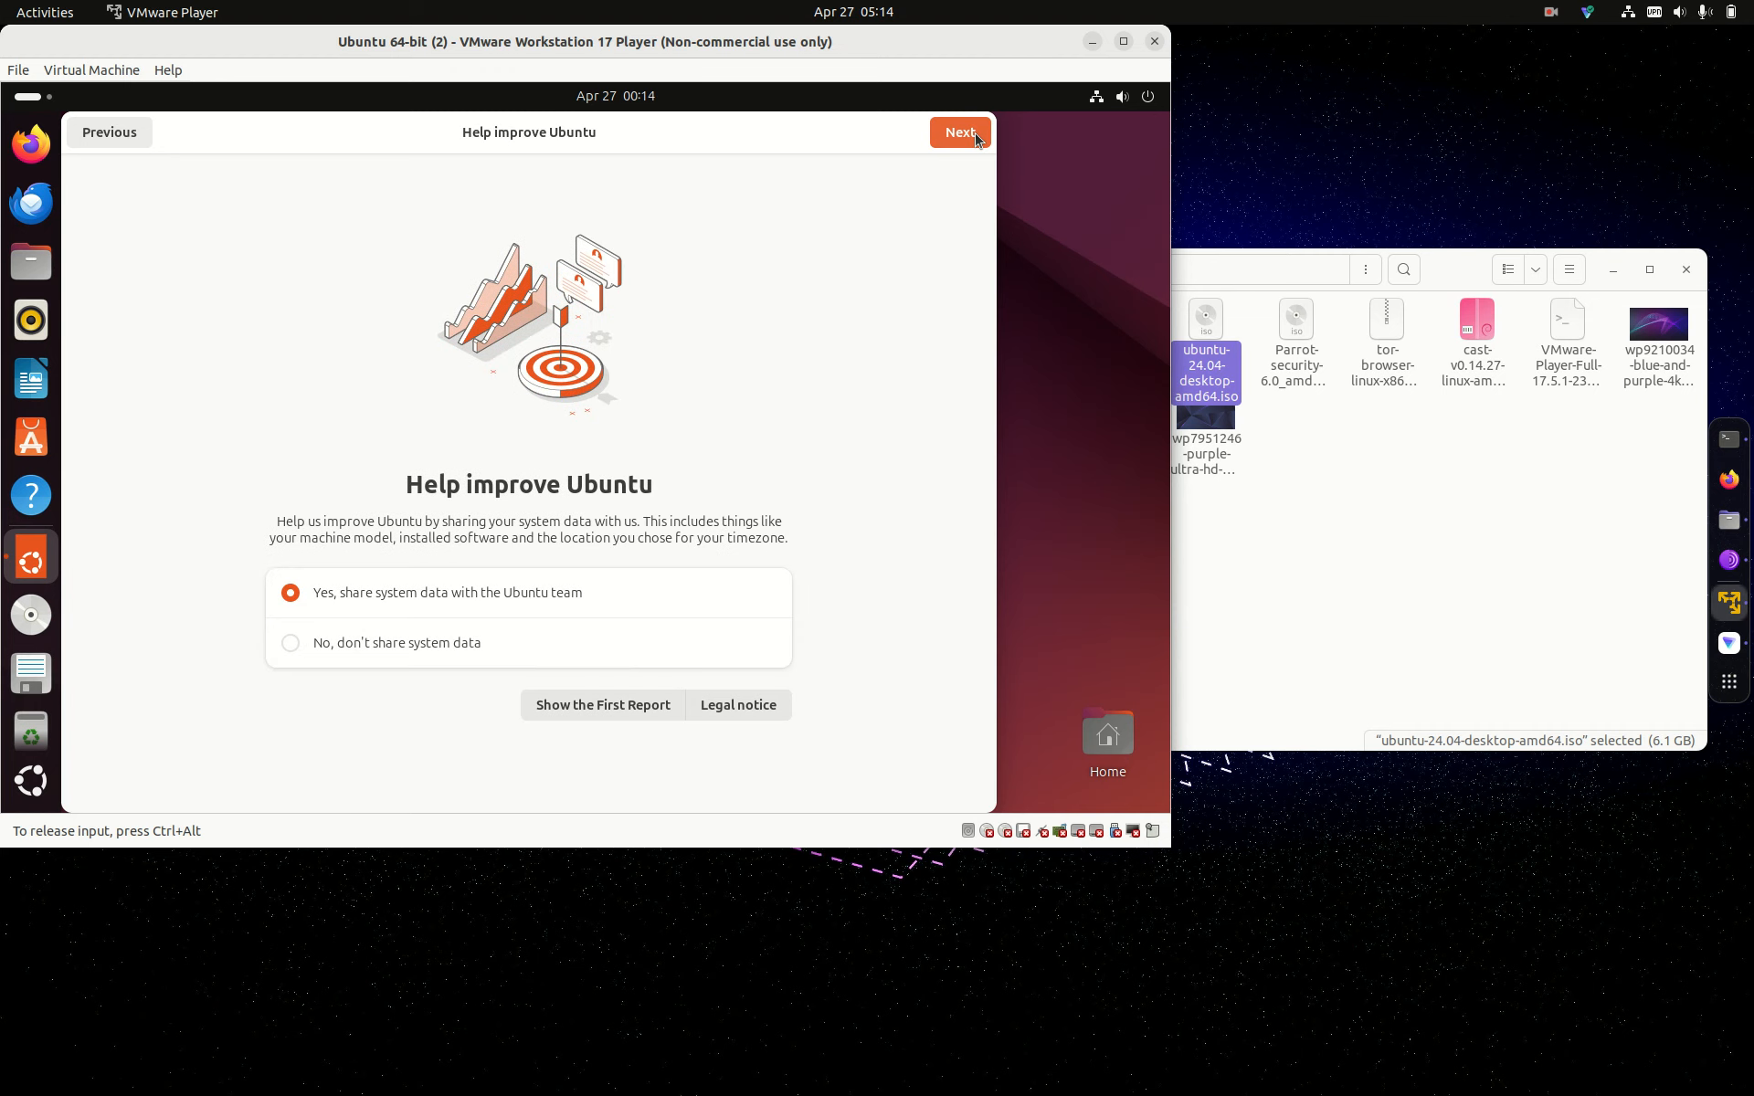
pyautogui.click(973, 136)
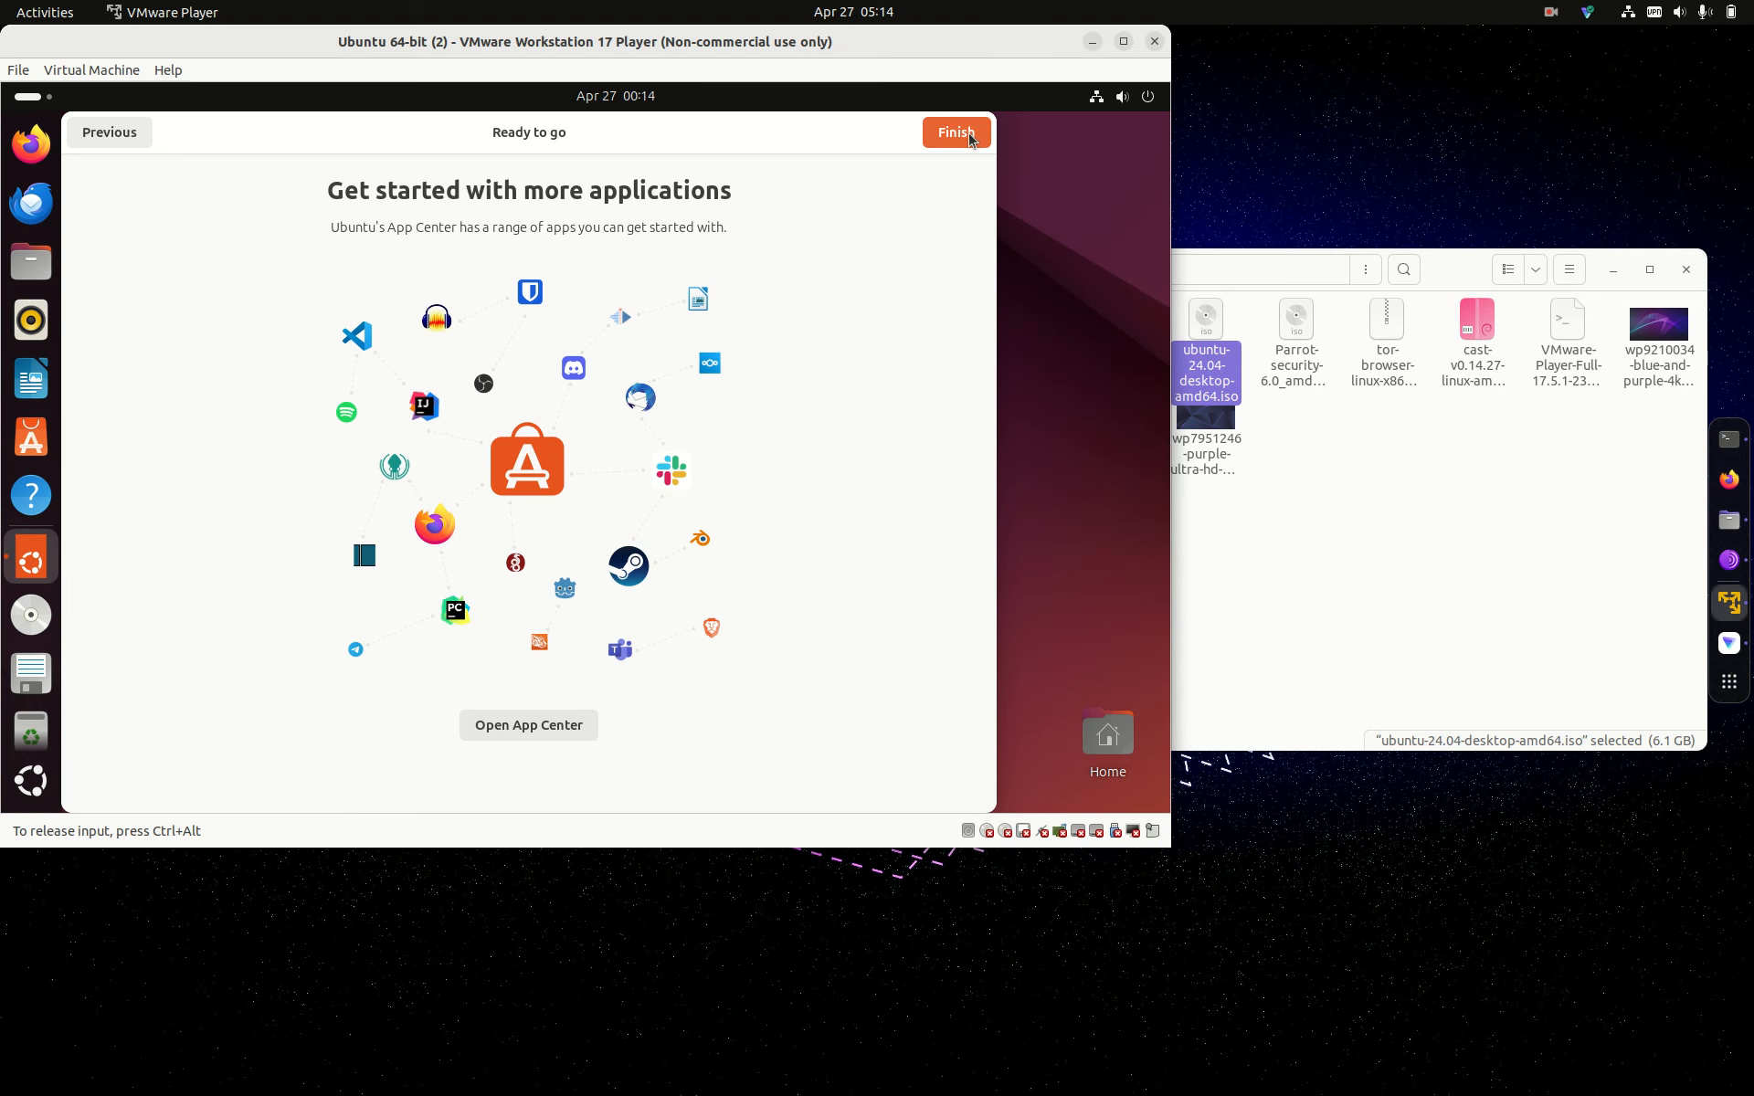
pyautogui.click(957, 133)
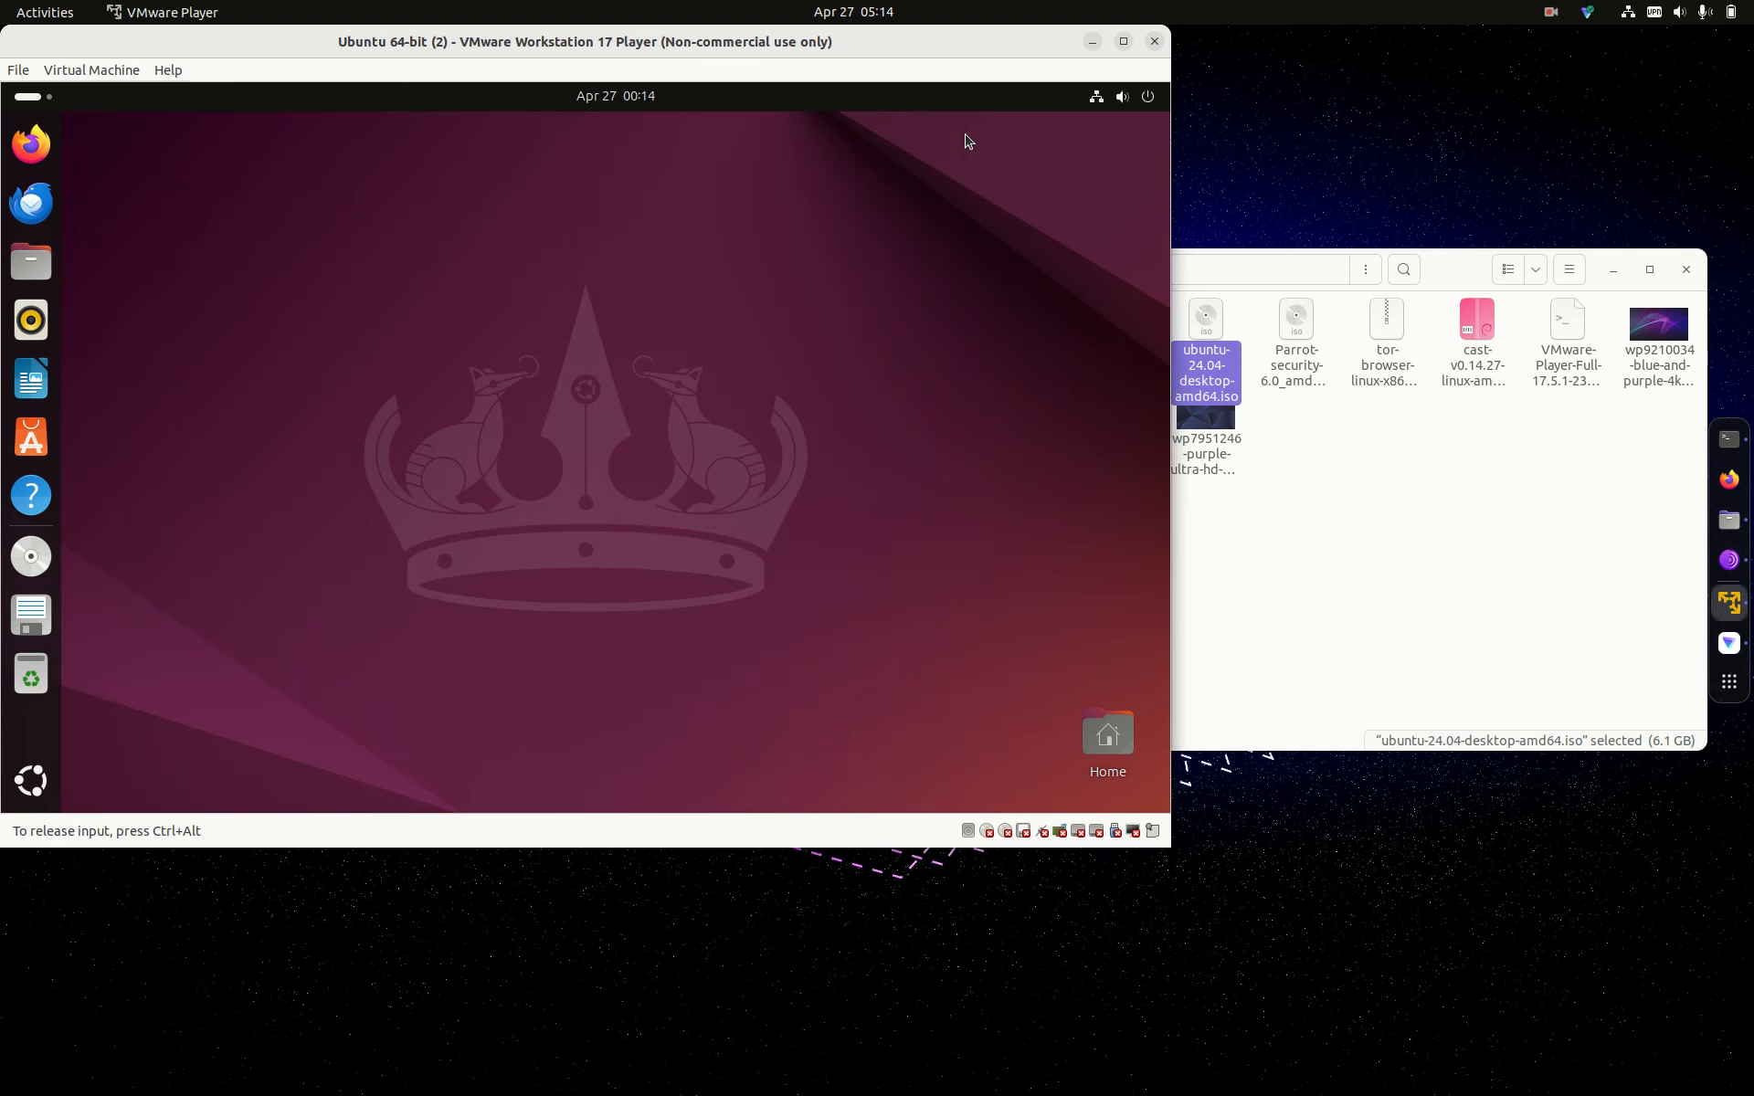
# Step: In a new guest Terminal, run hostnamectl, then start sudo apt update
pyautogui.click(42, 767)
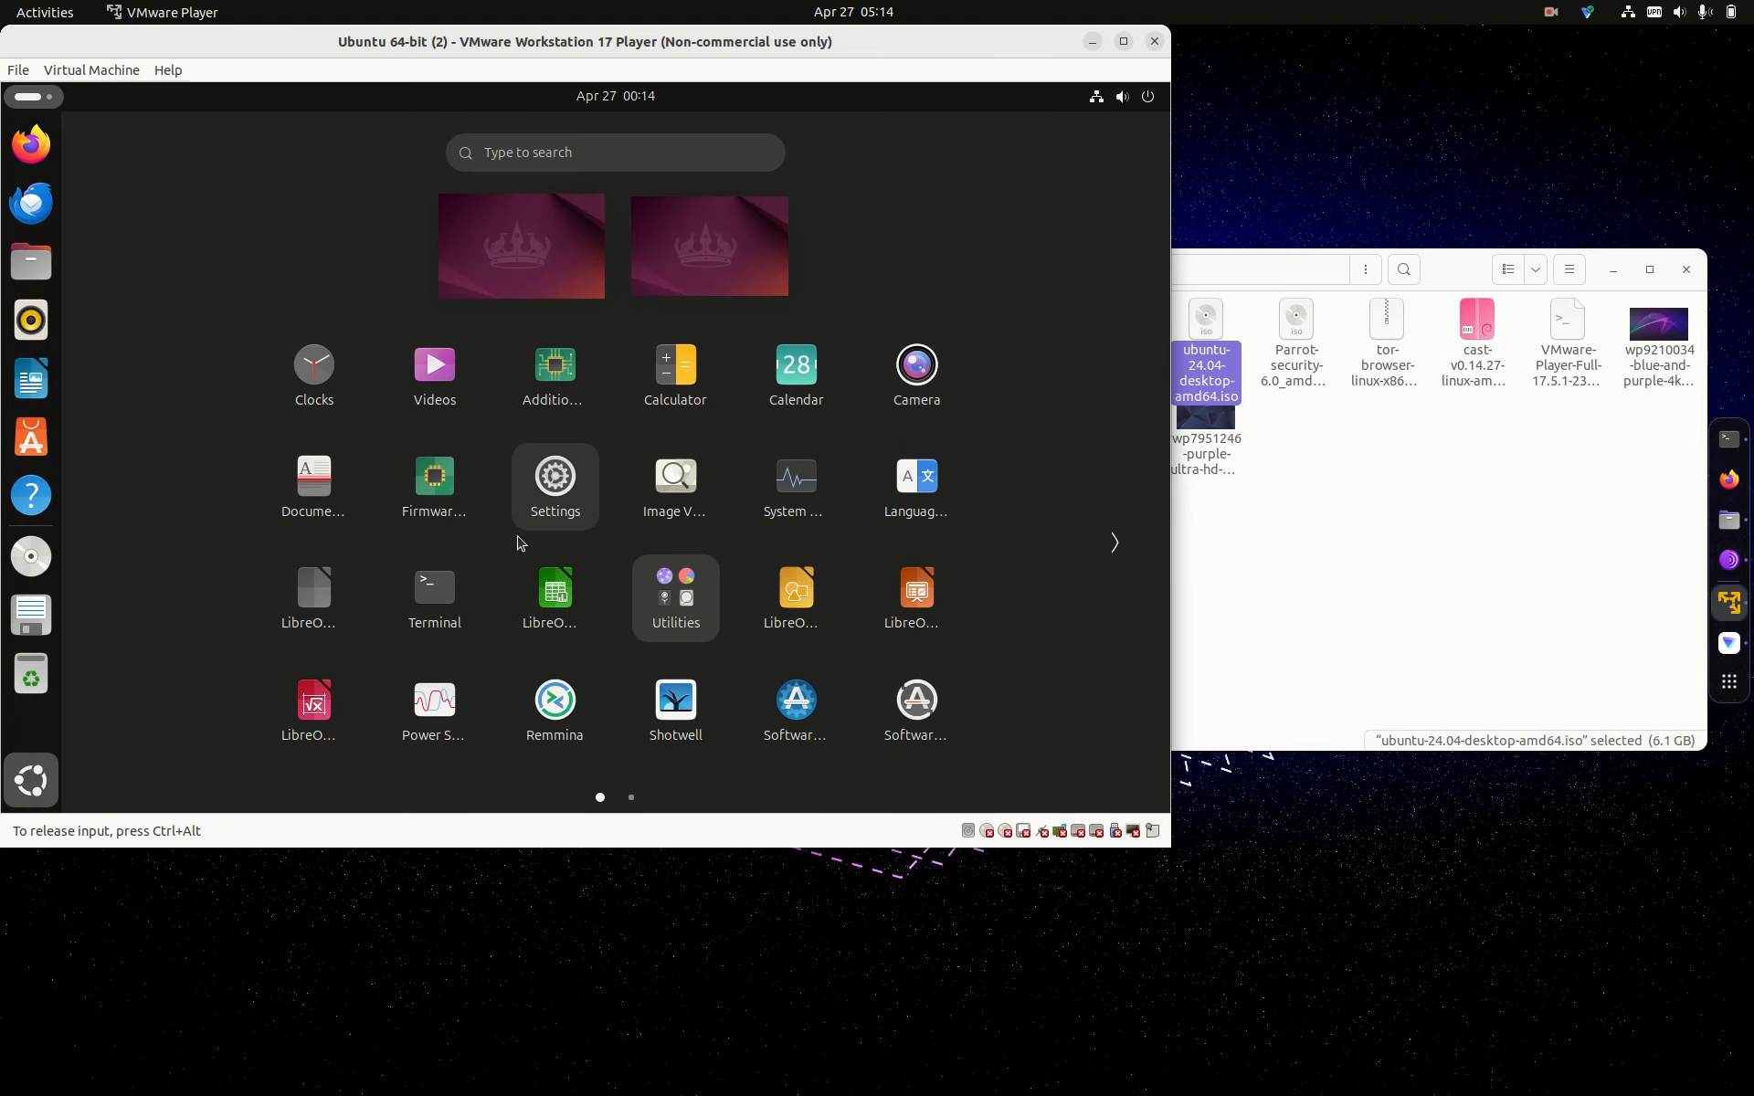
pyautogui.click(436, 576)
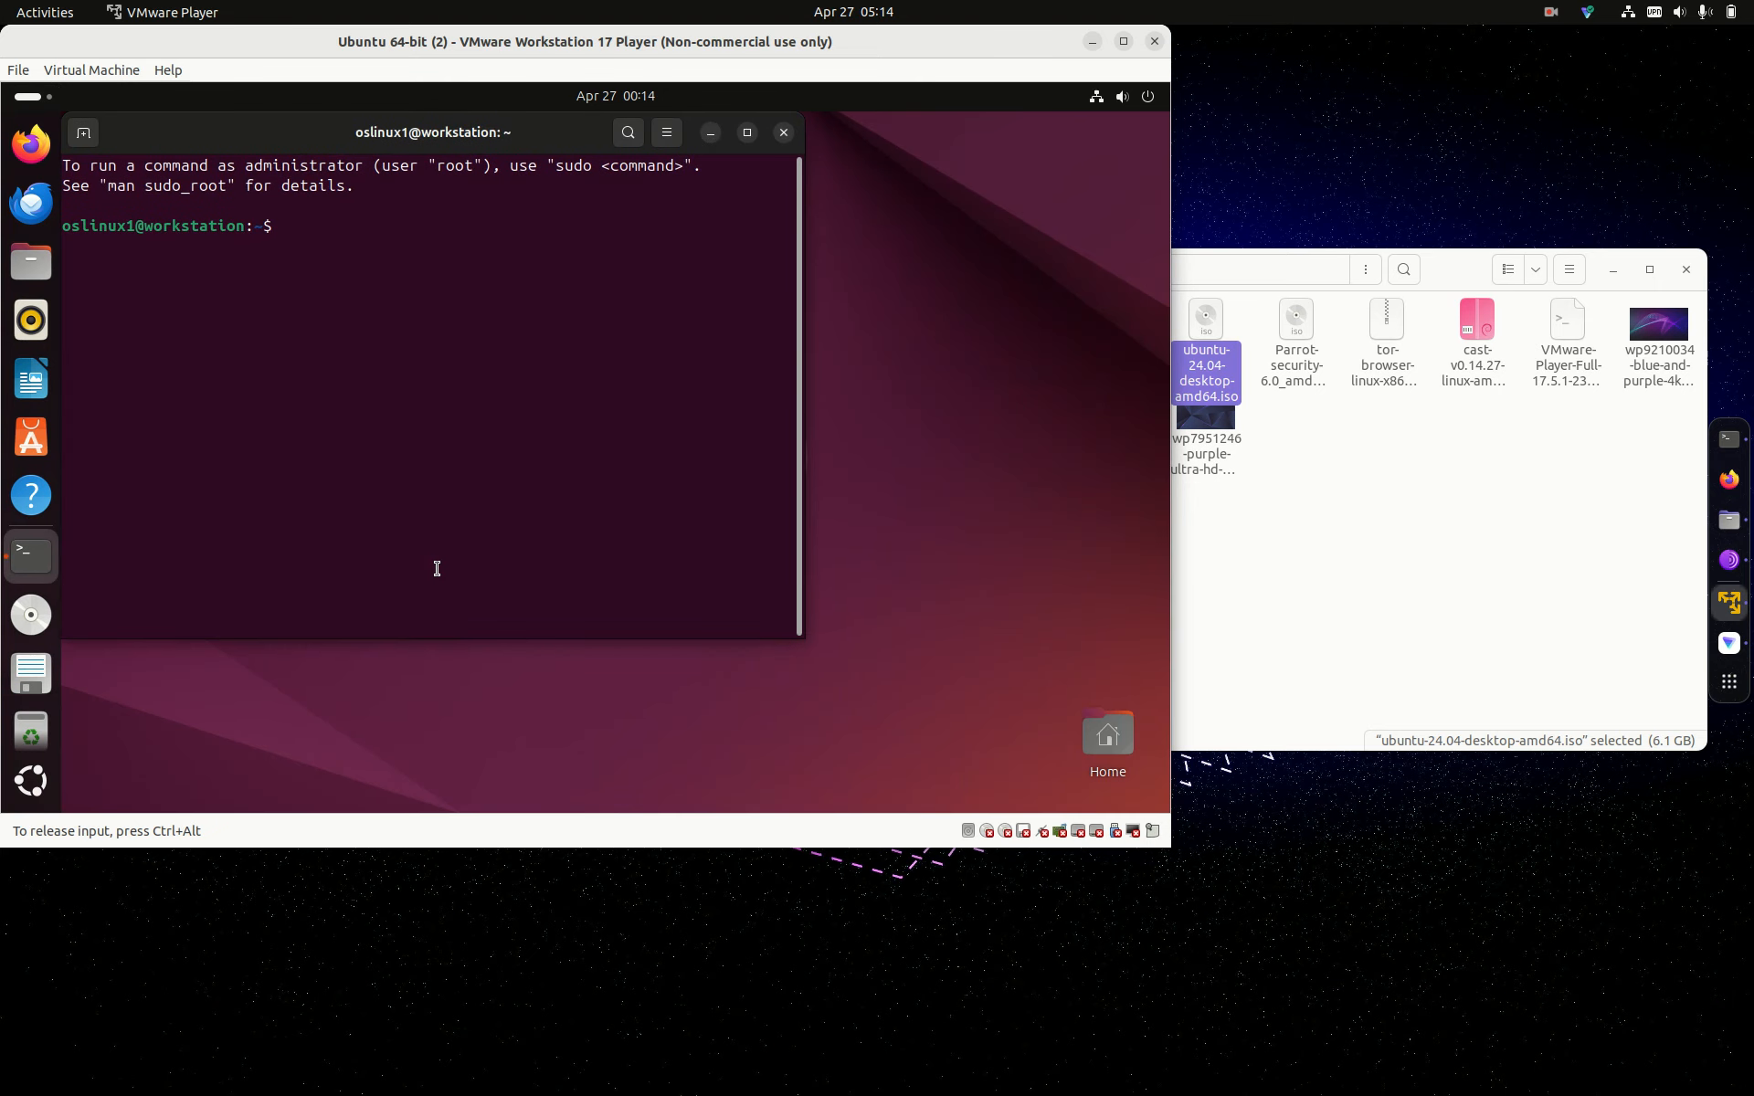
pyautogui.write('hostan')
pyautogui.write('me')
pyautogui.press('BackSpace')
pyautogui.press('BackSpace')
pyautogui.press('BackSpace')
pyautogui.press('BackSpace')
pyautogui.write('namectl')
pyautogui.press('Return')
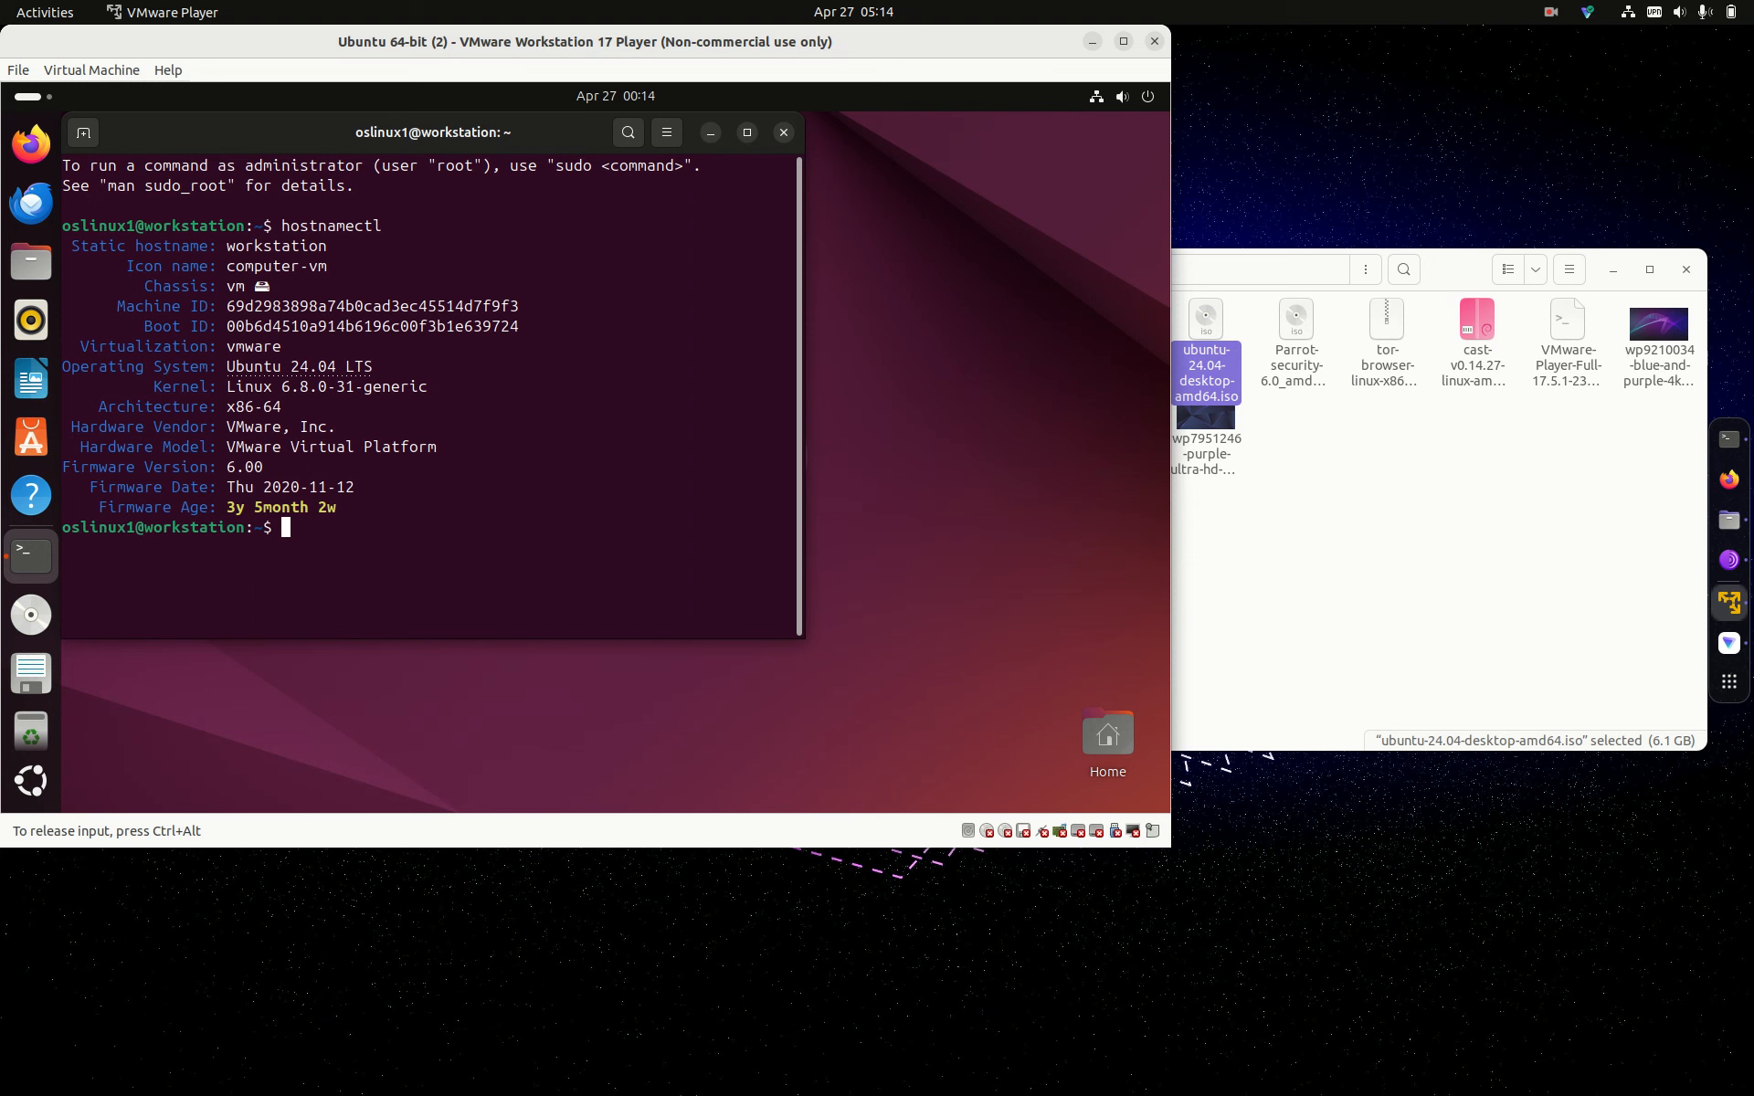
pyautogui.write('sudo apt update')
pyautogui.press('Return')
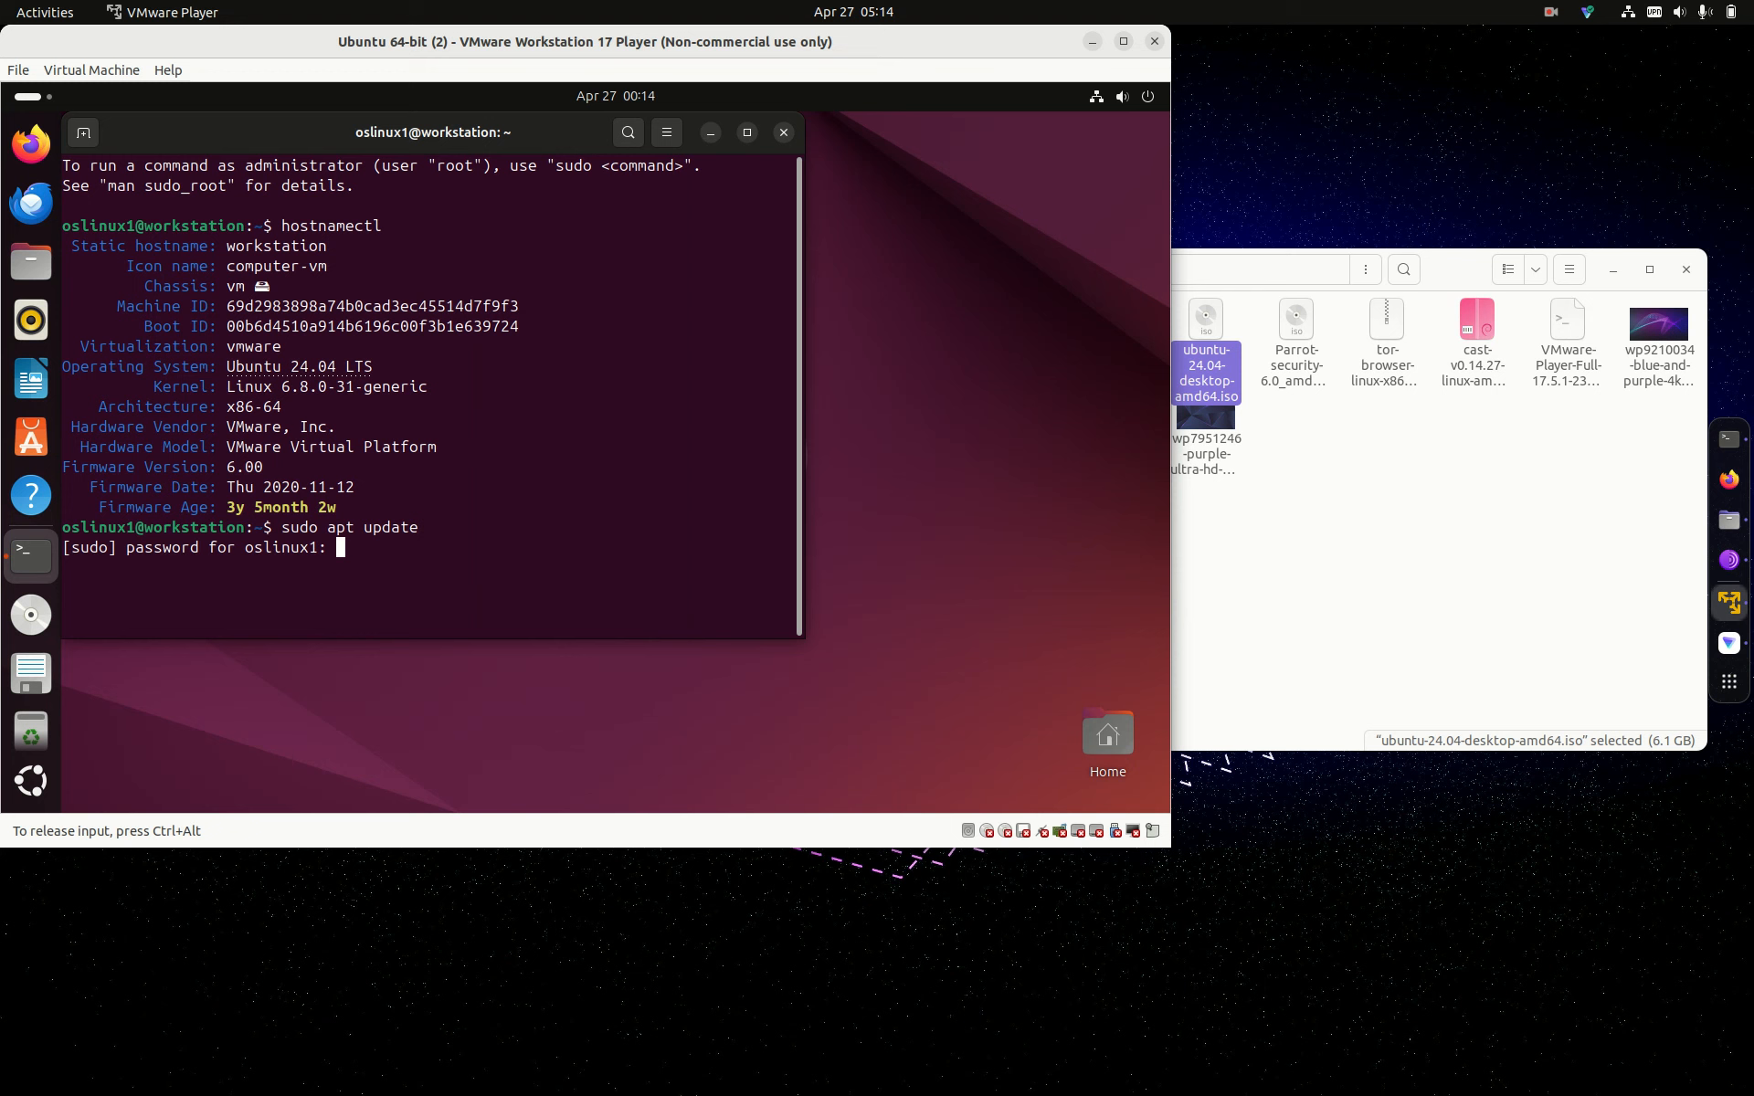
# Step: Enter the sudo password and run sudo apt upgrade
pyautogui.press('Return')
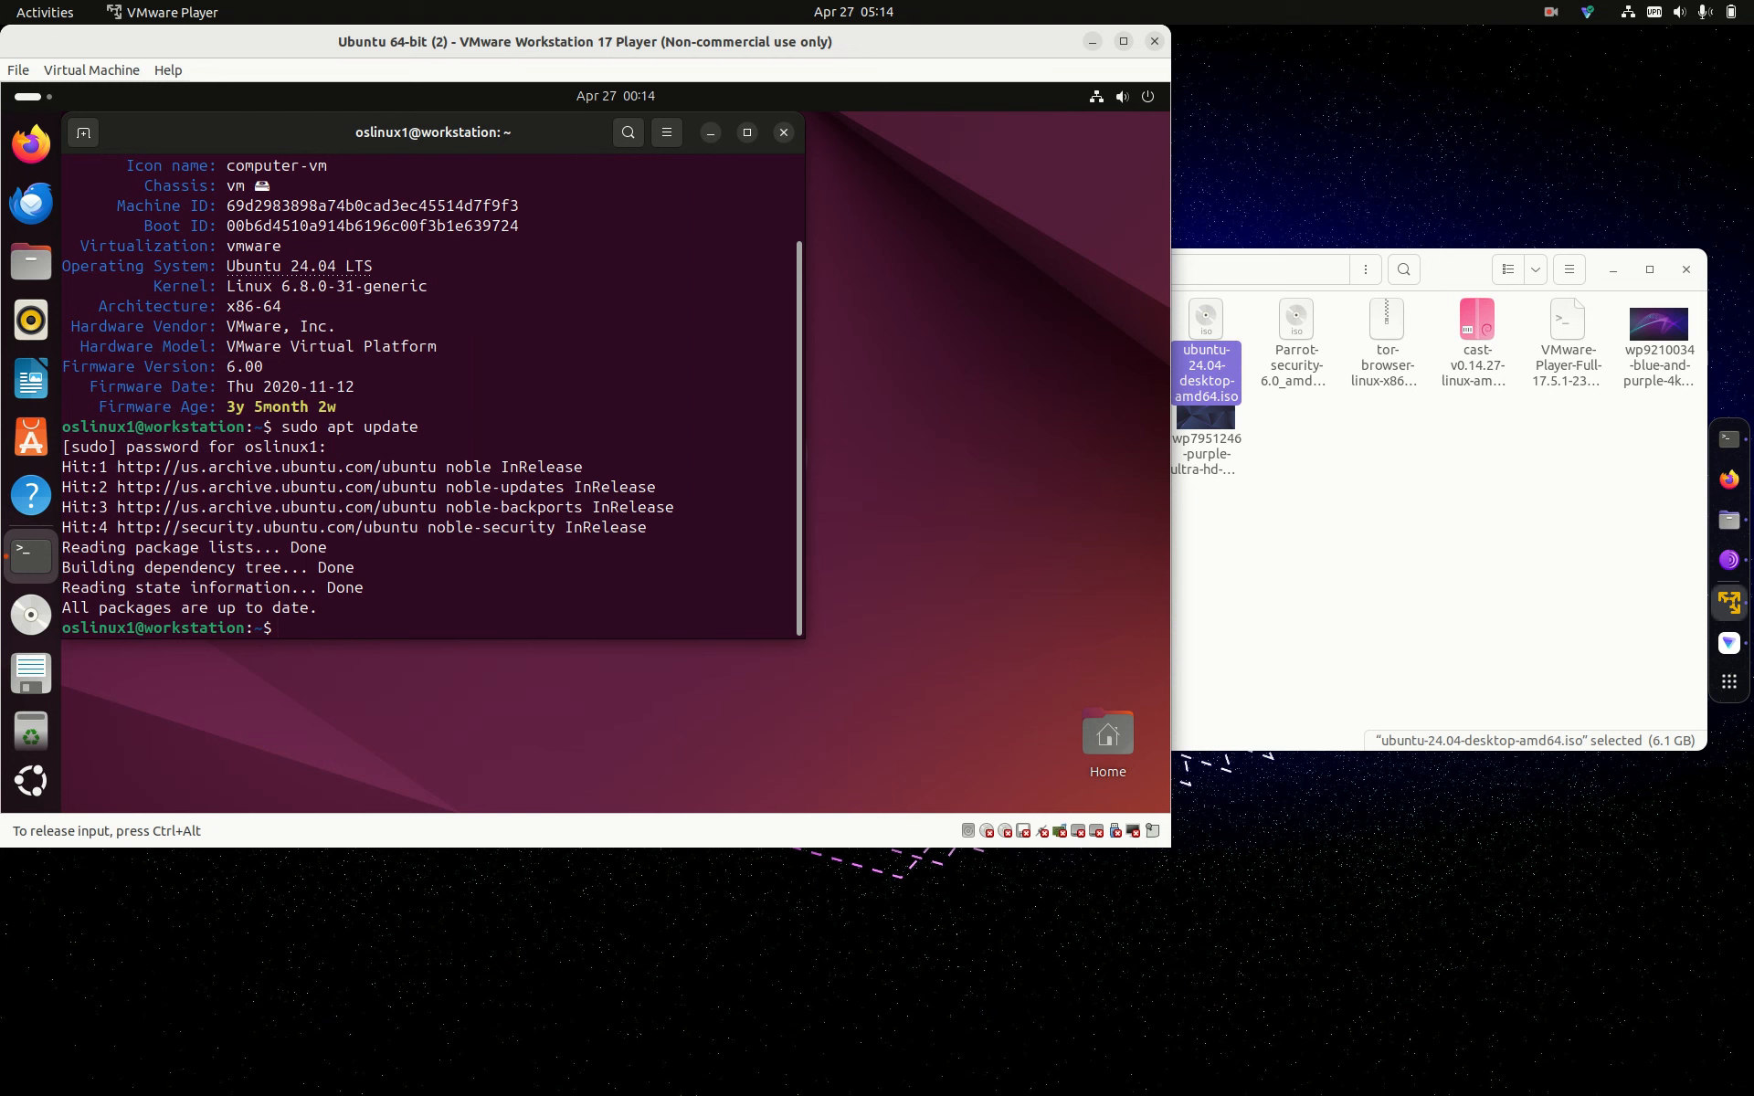
pyautogui.write('sudo apt updg')
pyautogui.press('BackSpace')
pyautogui.press('BackSpace')
pyautogui.write('grade')
pyautogui.press('Return')
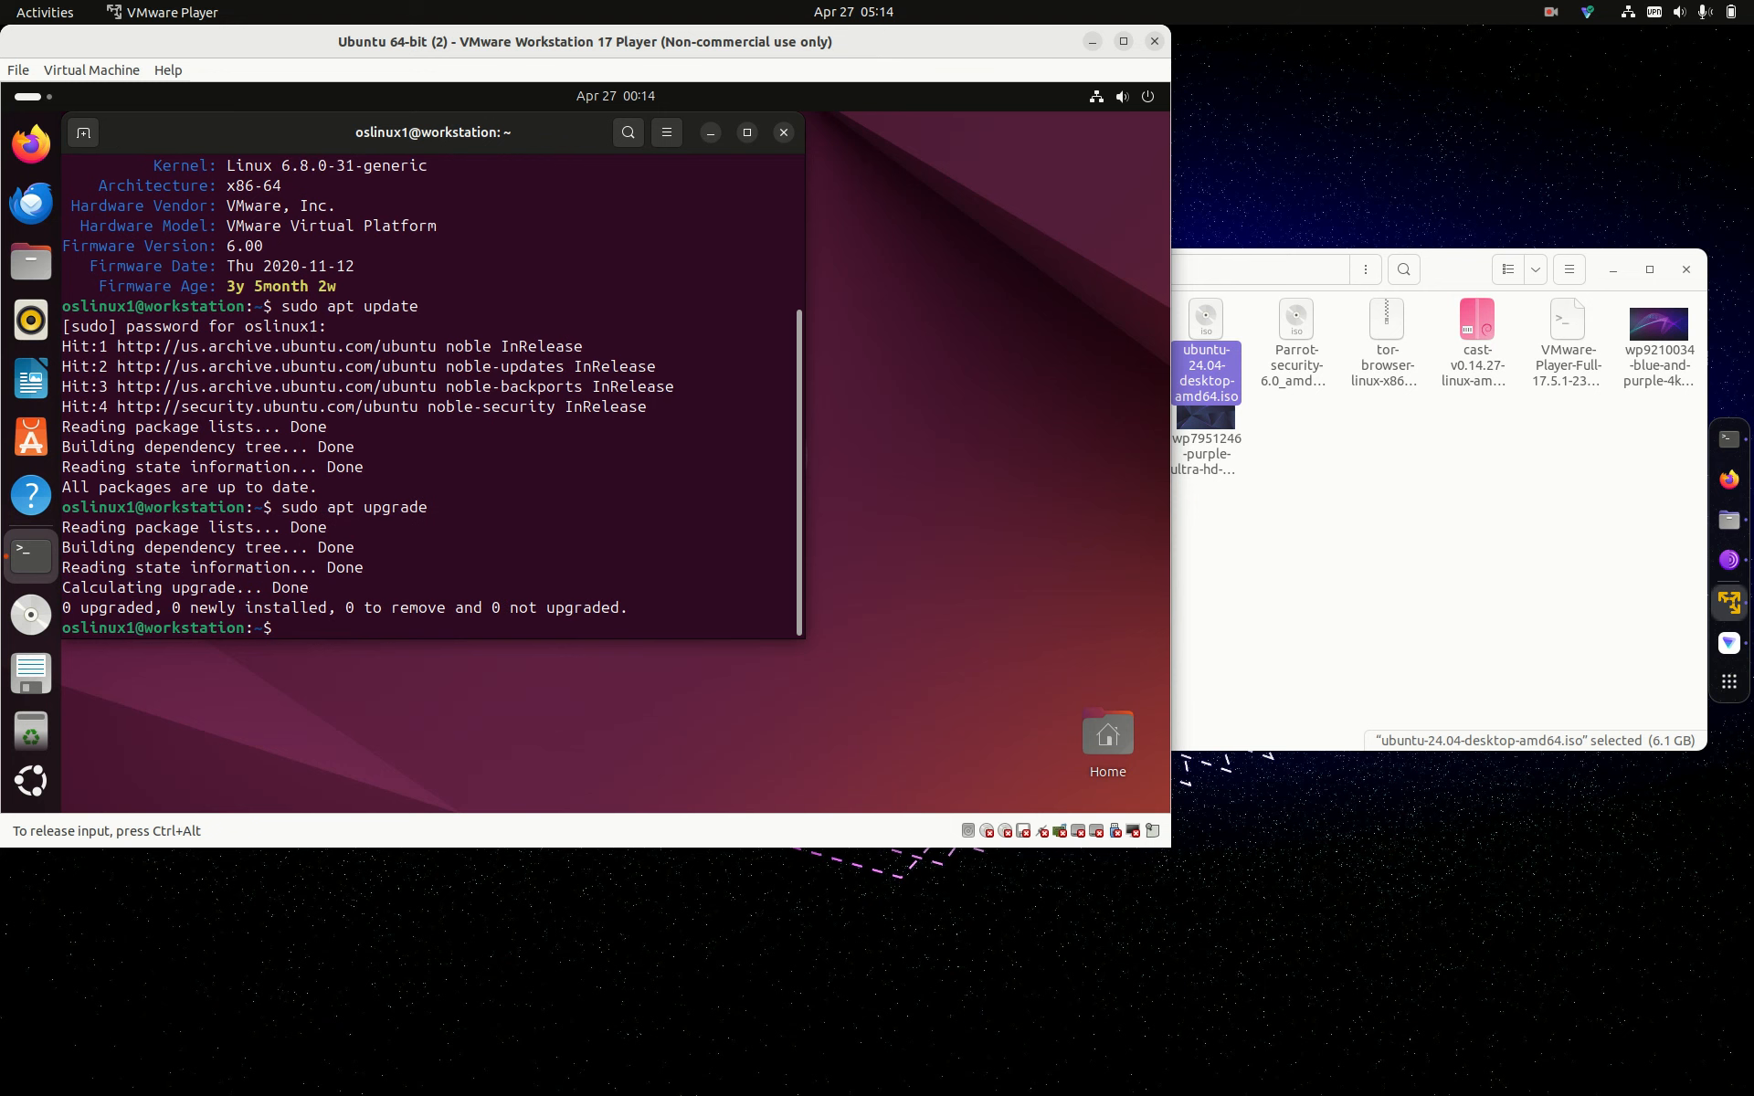
# Step: Install neofetch with sudo apt install neofetch, confirming with y
pyautogui.write('sudo apt install neof')
pyautogui.write('ch')
pyautogui.press('Return')
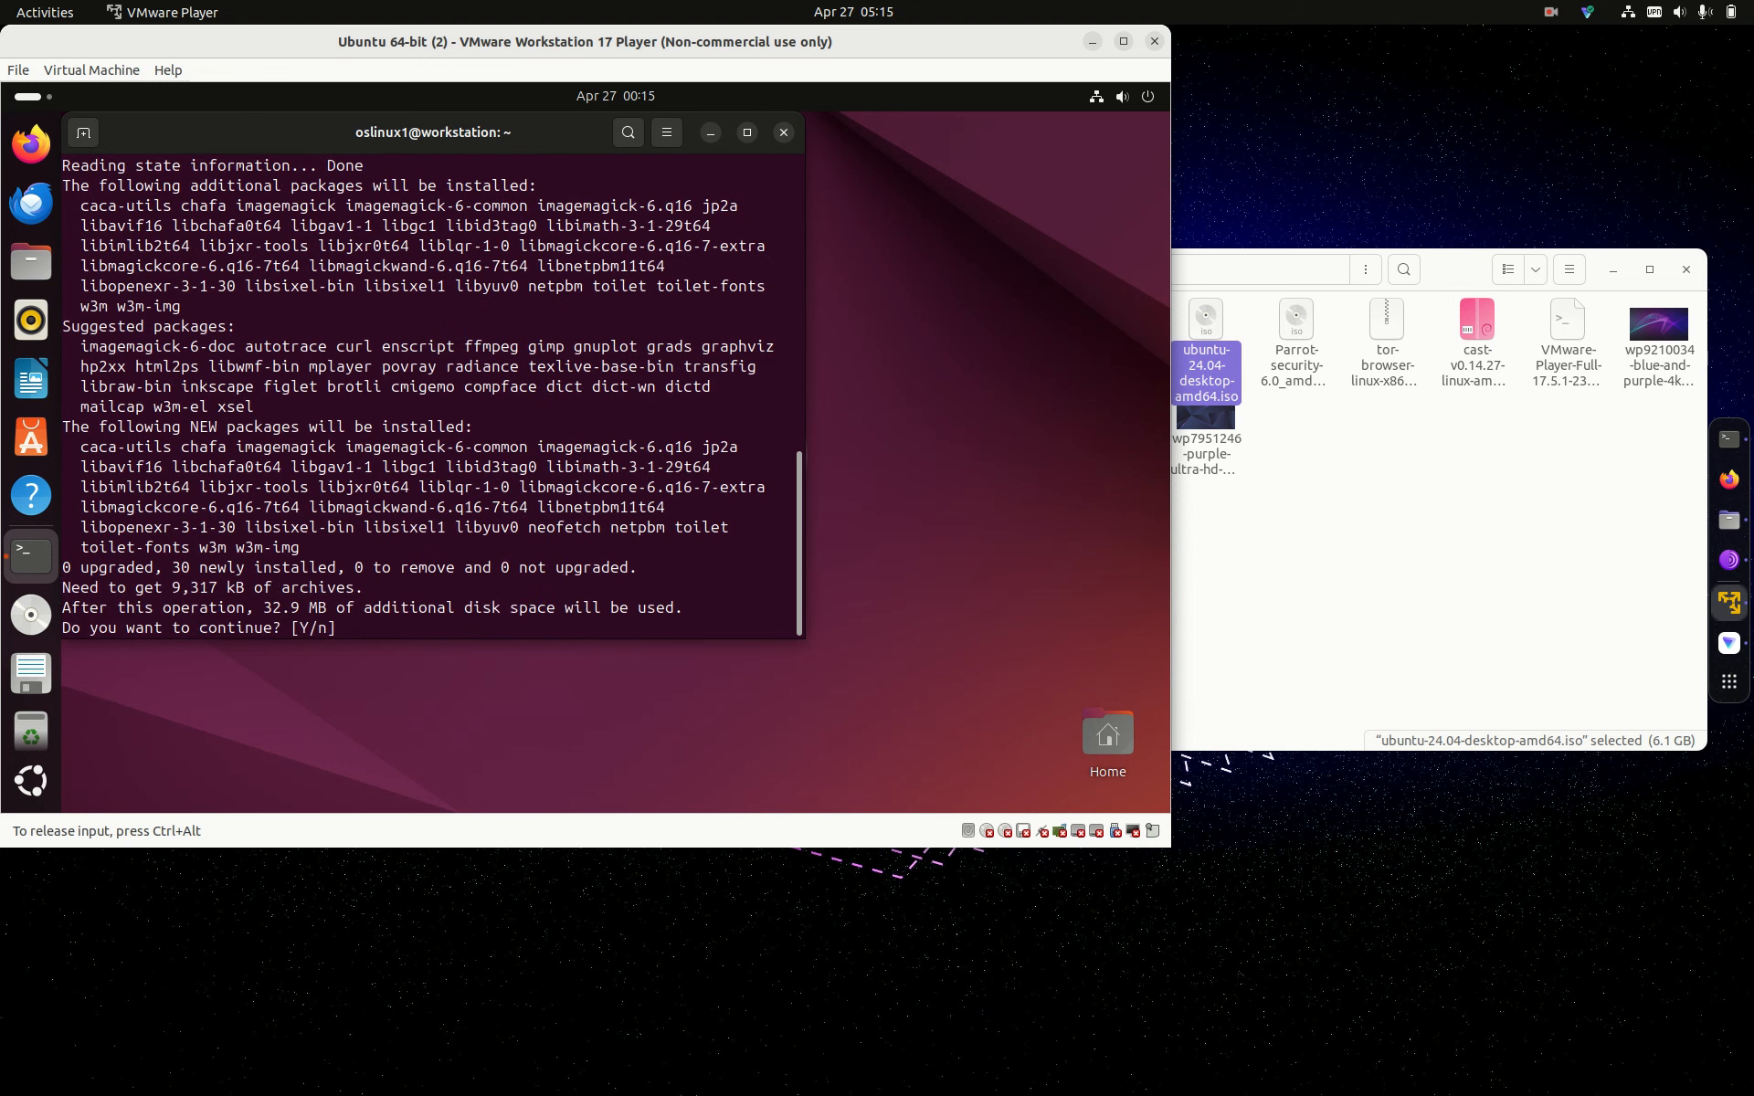
pyautogui.write('y')
pyautogui.press('Return')
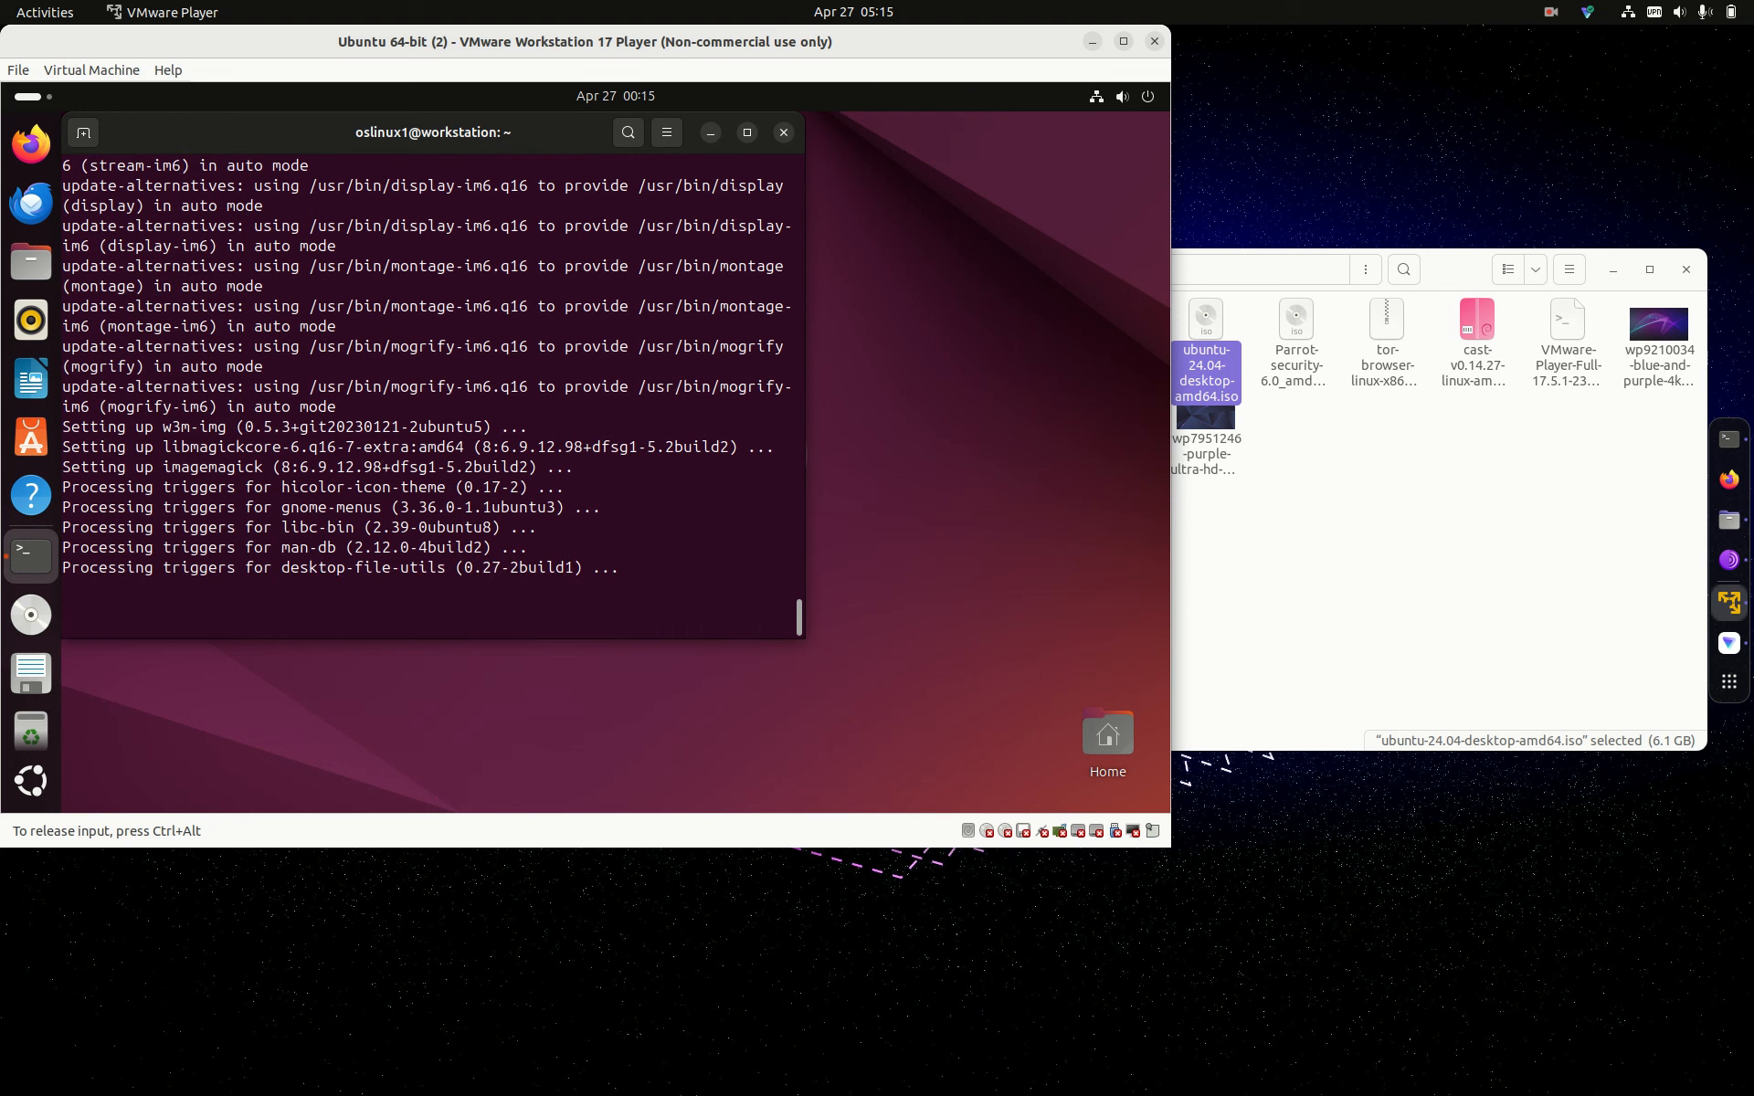
# Step: Run sudo apt update again, then run neofetch to show the system summary
pyautogui.write('sudo apt u')
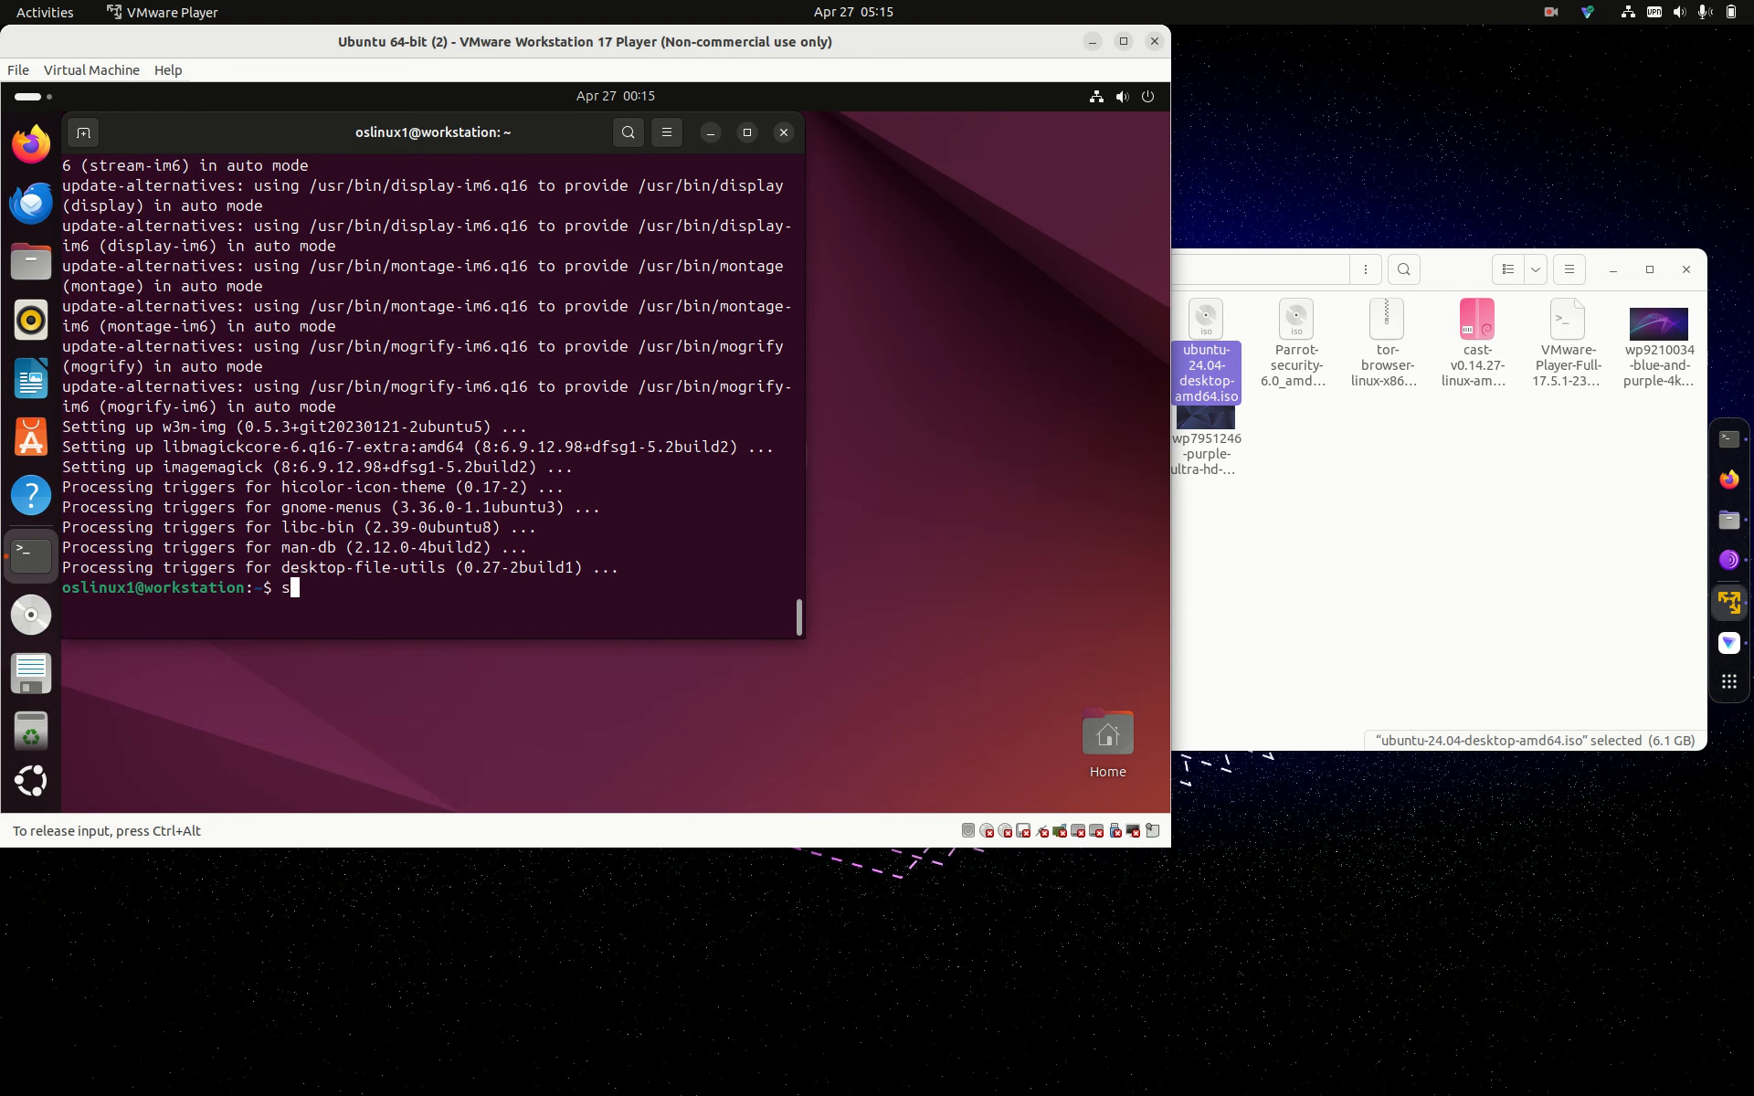
pyautogui.write('pdate')
pyautogui.press('Return')
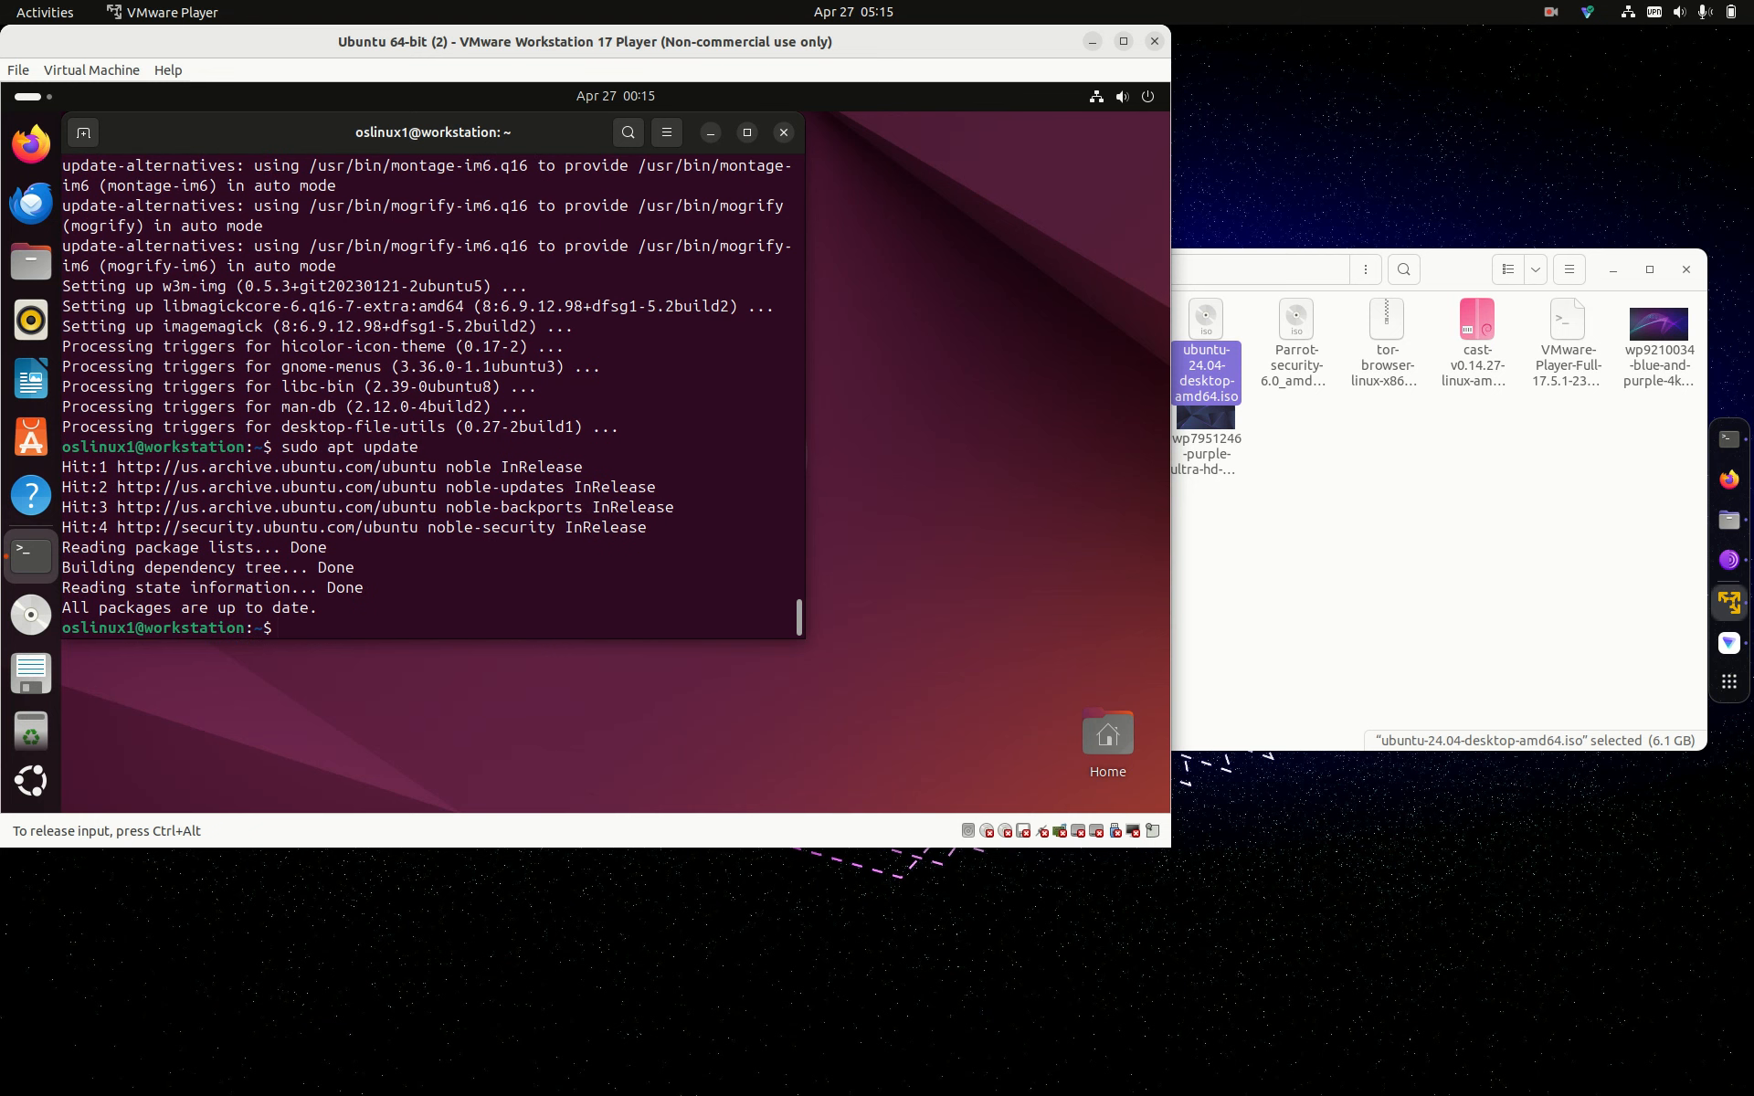
pyautogui.write('neofte')
pyautogui.press('BackSpace')
pyautogui.press('BackSpace')
pyautogui.write('etch')
pyautogui.press('Return')
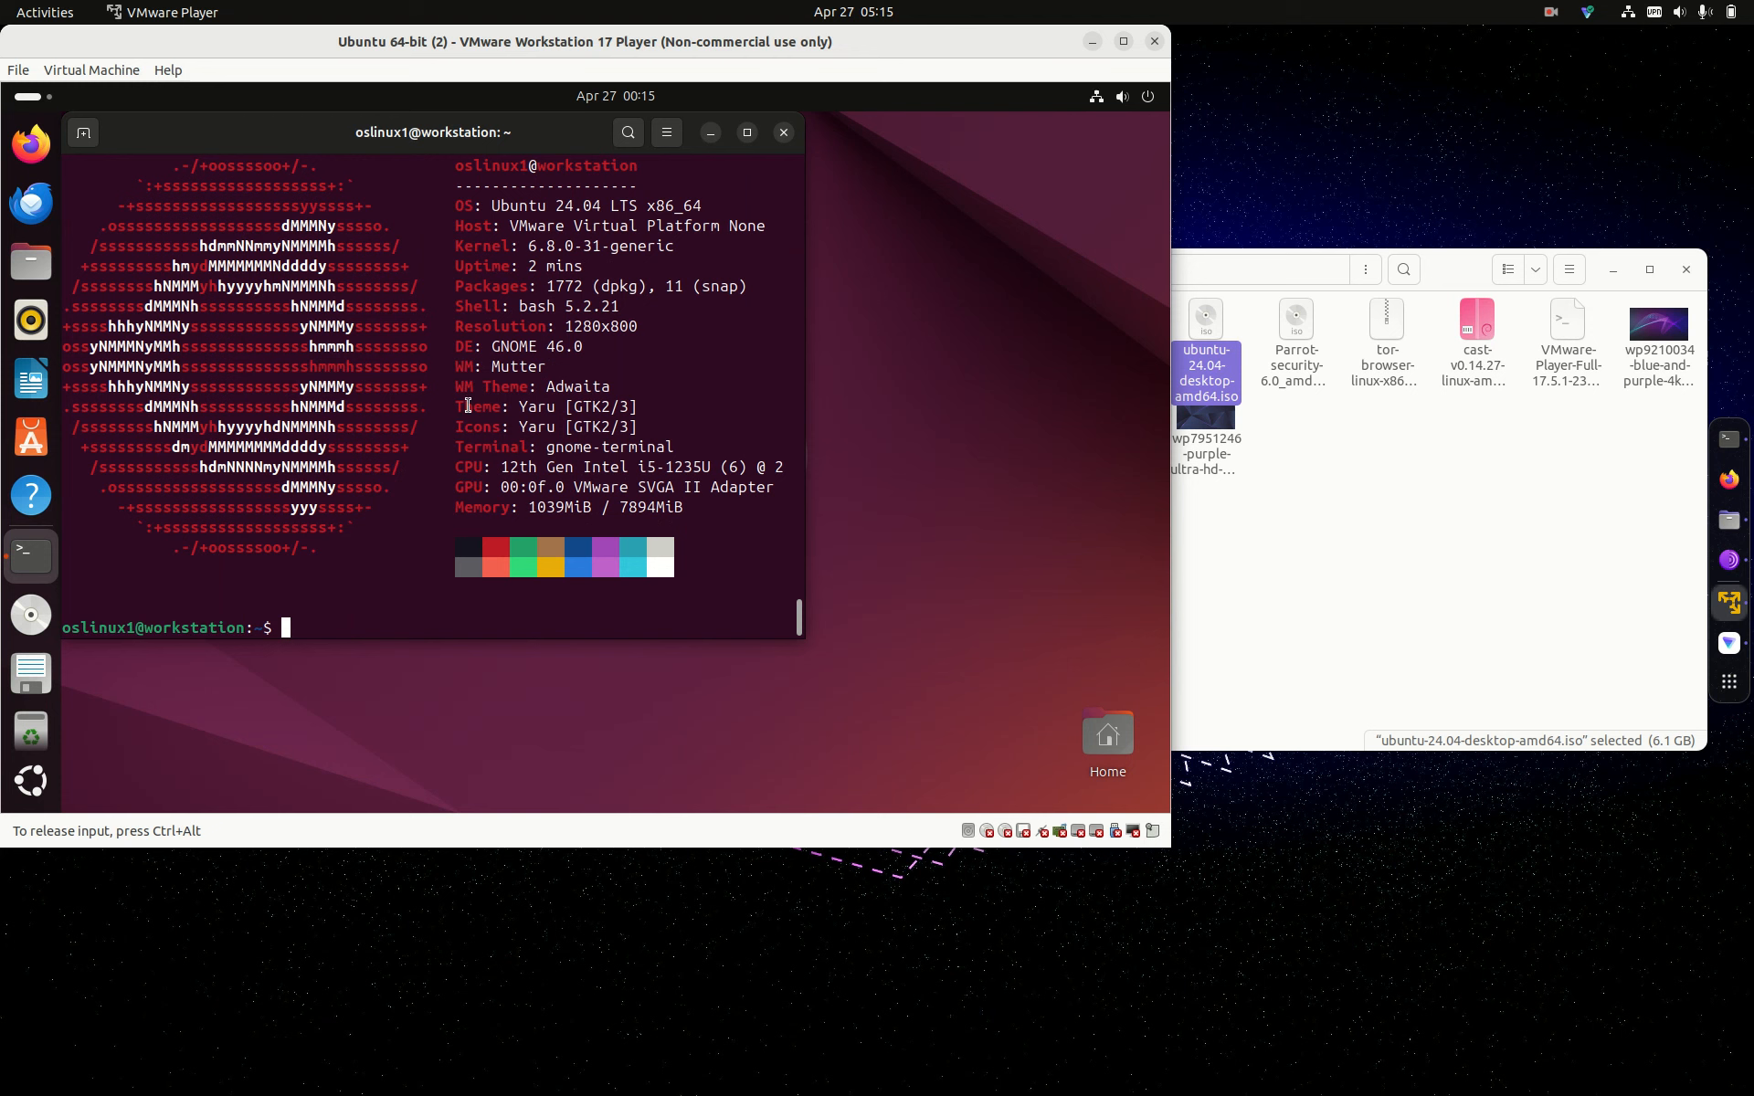
# Step: Close the guest terminal, page through the guest's app grid, and minimize the VMware Player window
pyautogui.click(790, 133)
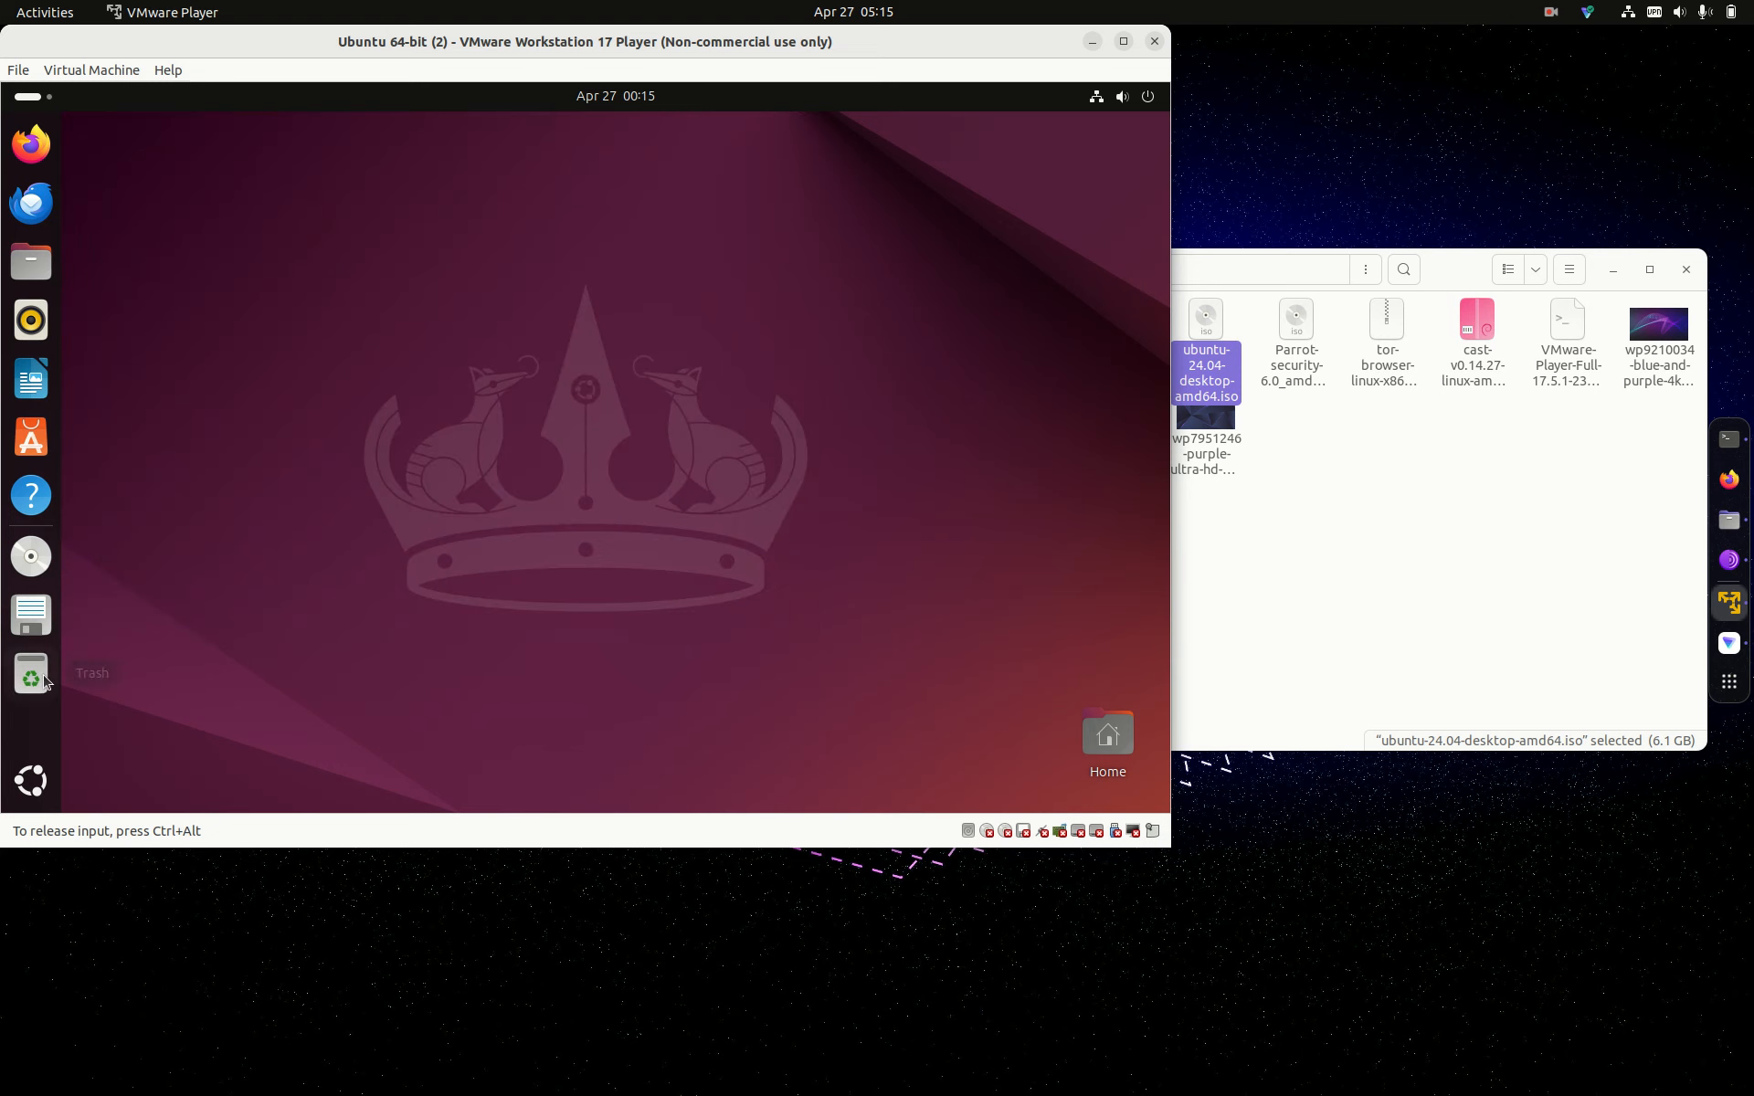
pyautogui.click(32, 800)
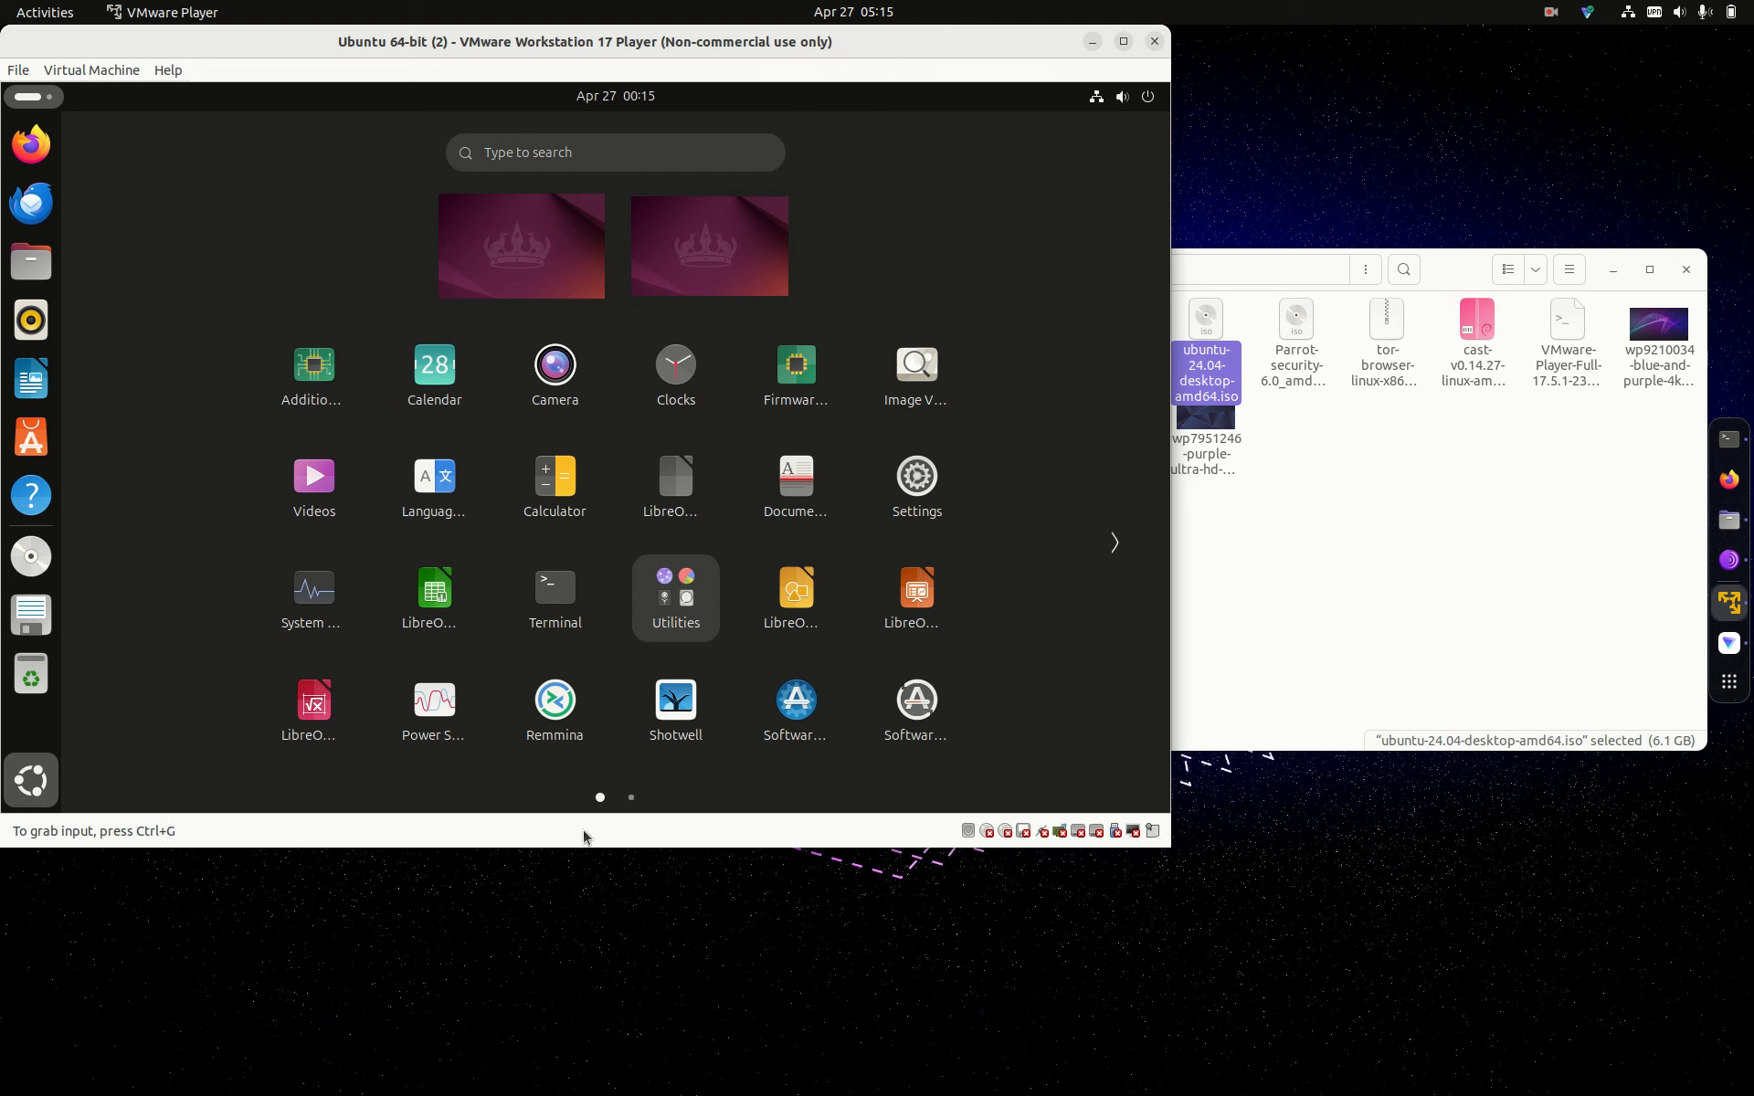
pyautogui.click(1112, 543)
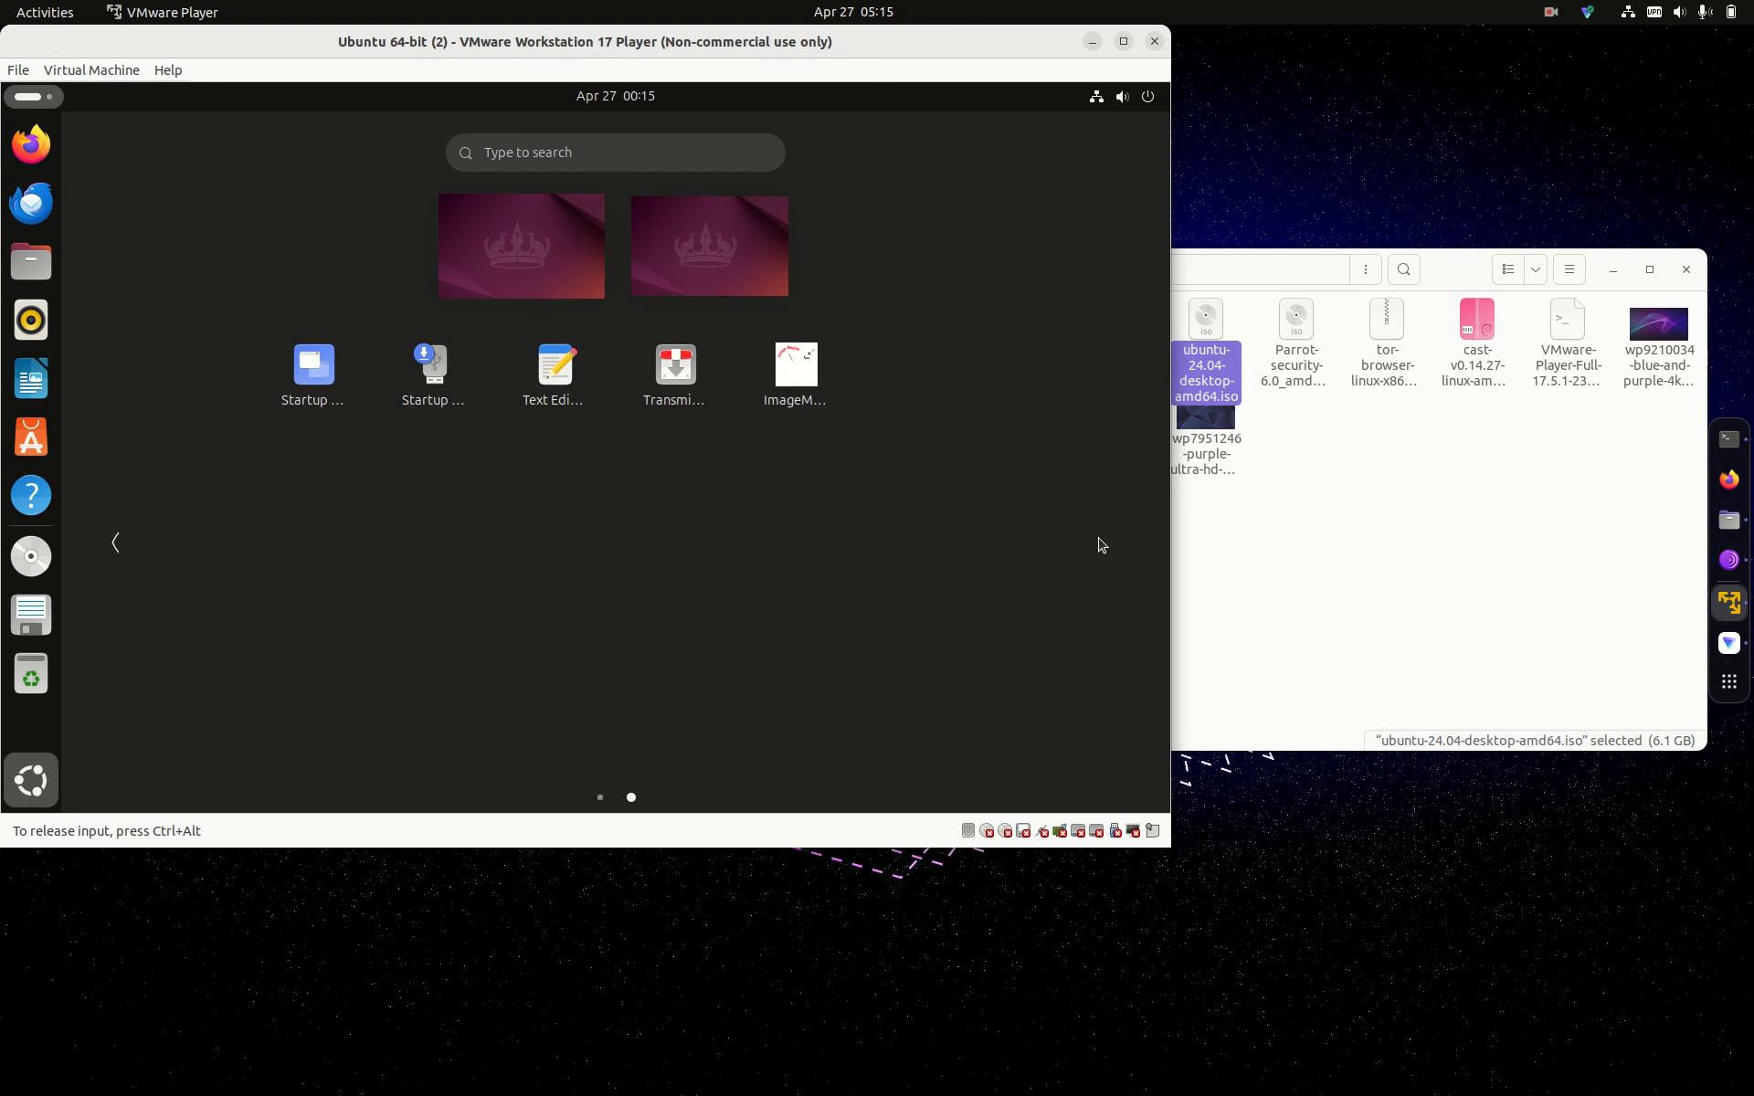
pyautogui.click(1093, 42)
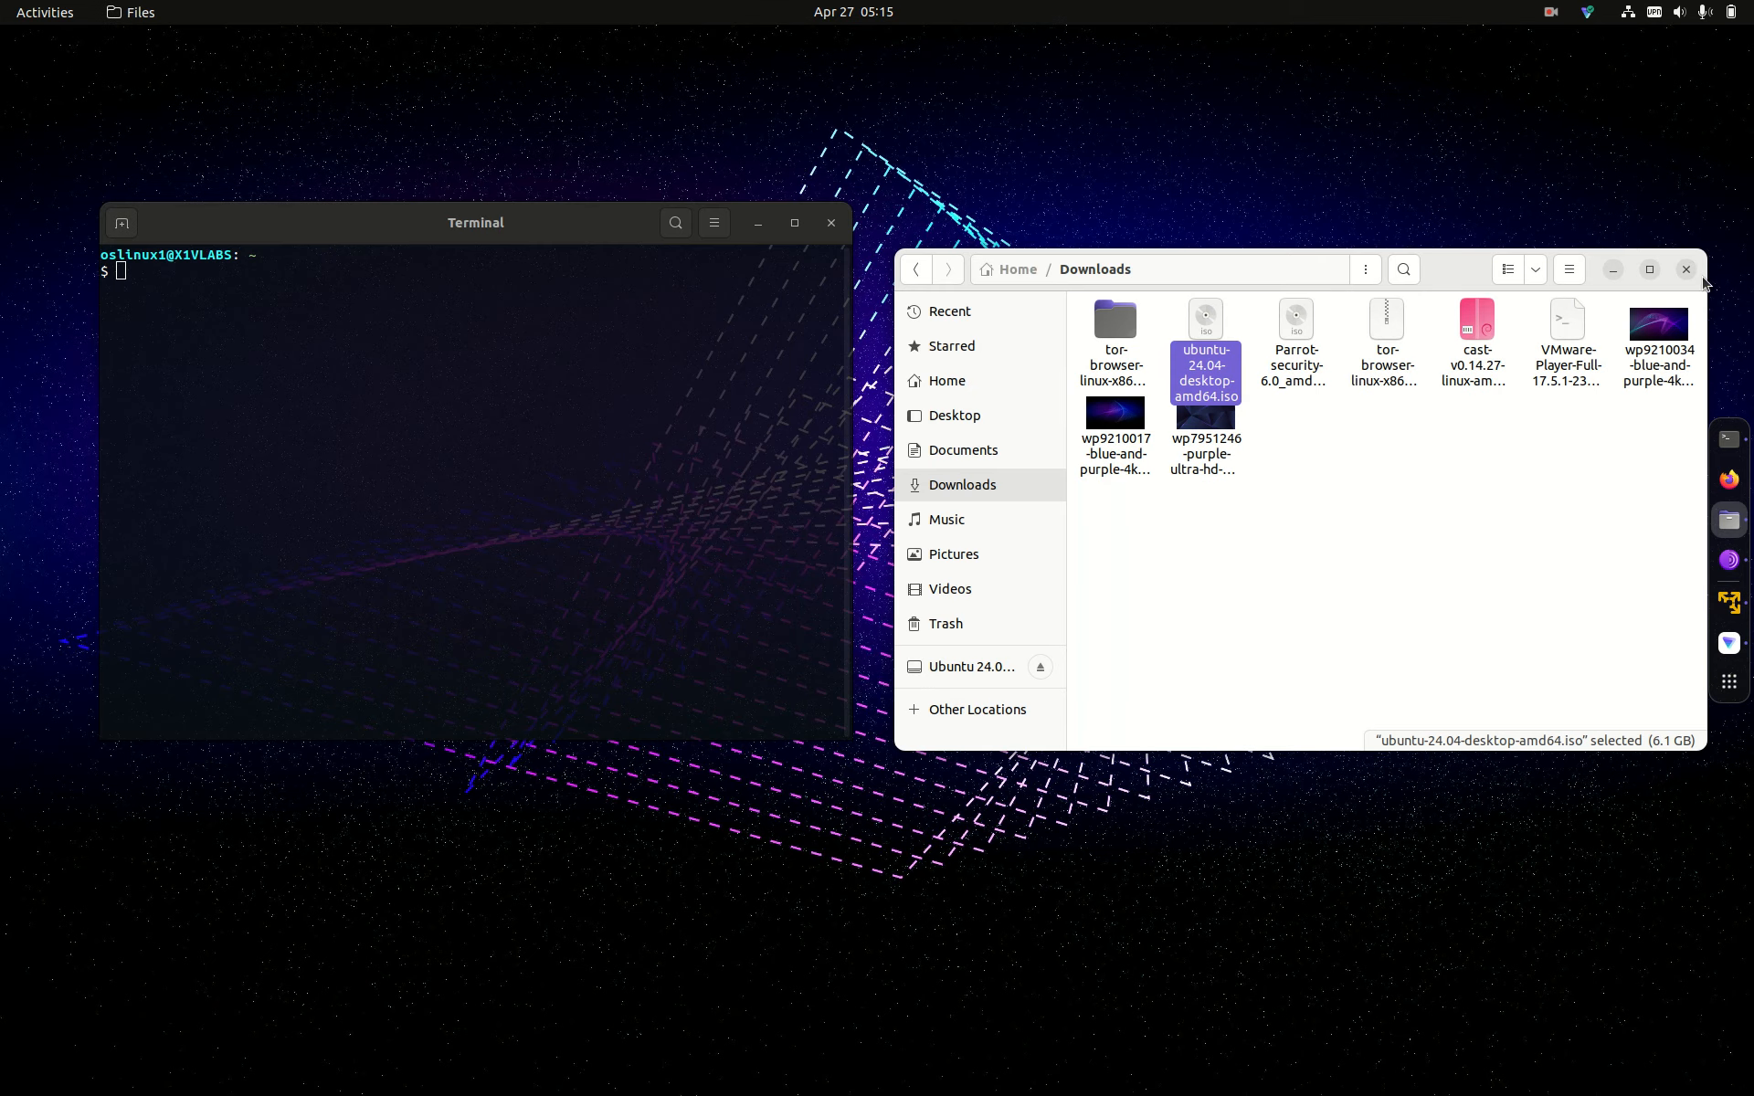
# Step: Close Files, run neofetch in the host Terminal, and bring the Ubuntu VM window back up
pyautogui.click(1686, 269)
pyautogui.write('neofetch')
pyautogui.press('Return')
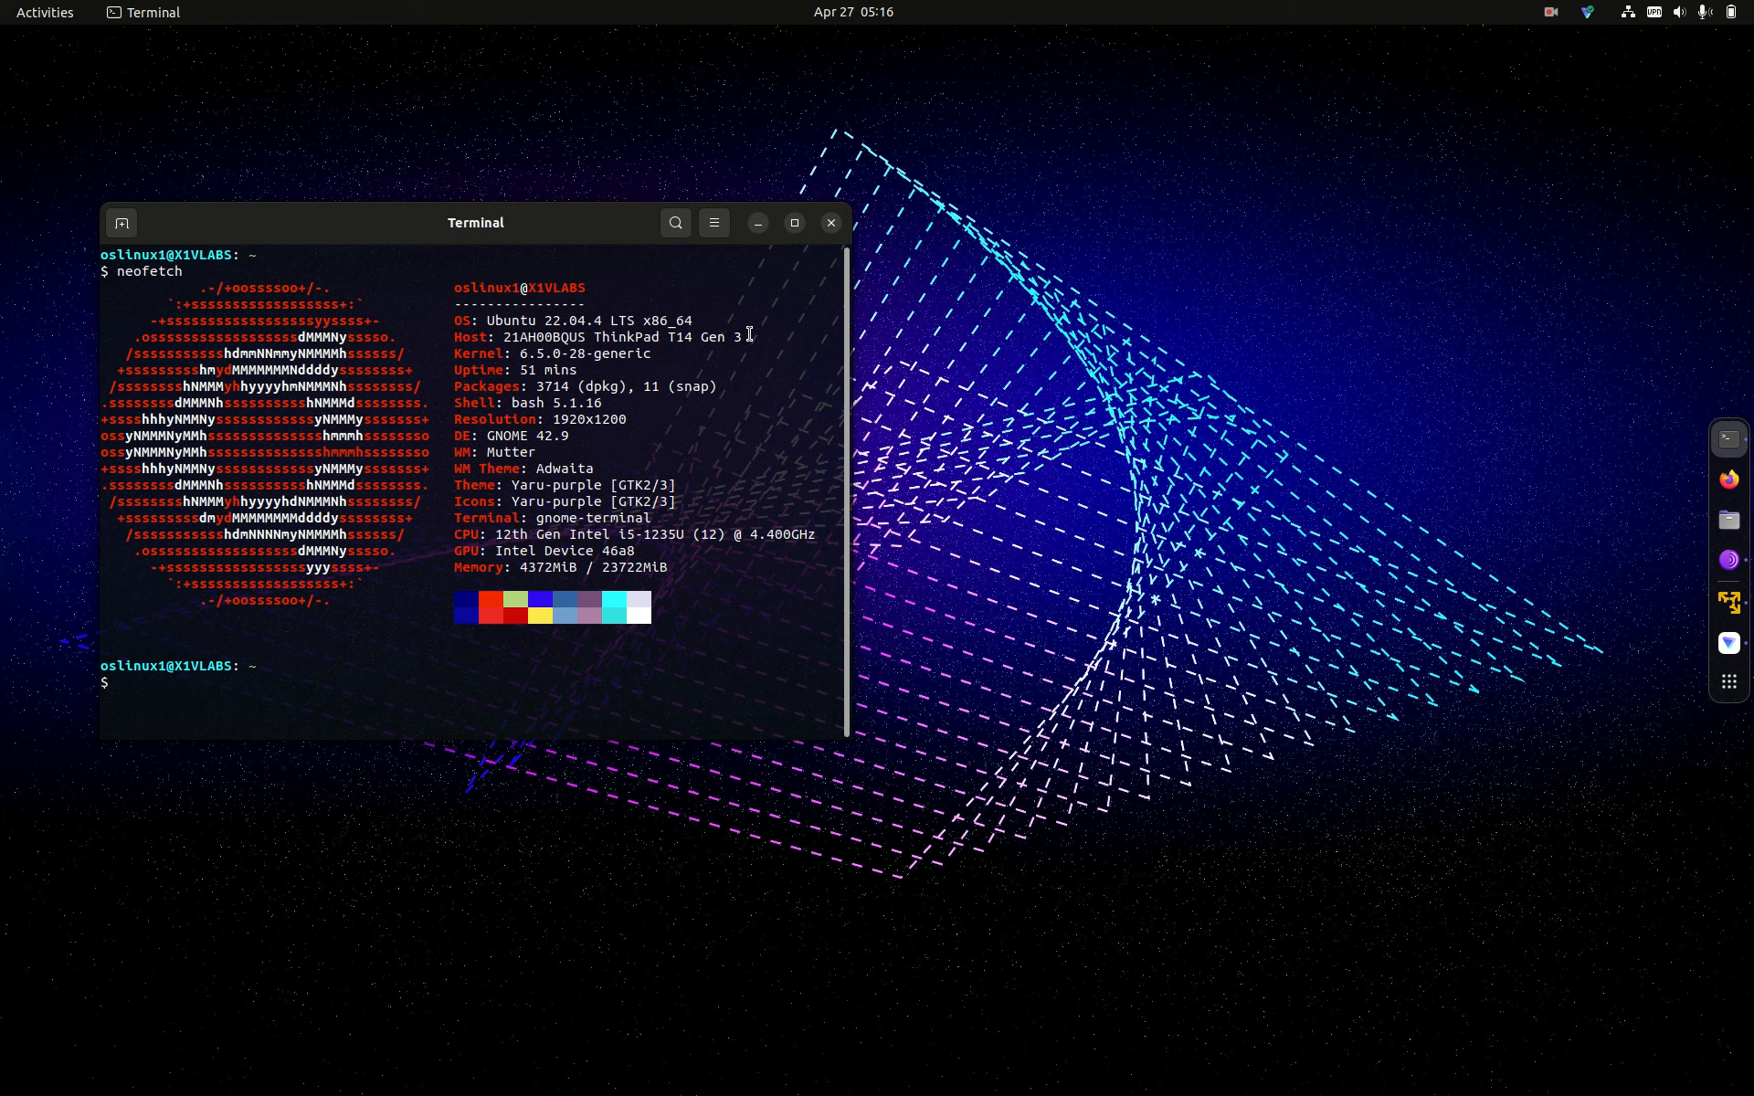
pyautogui.click(1735, 604)
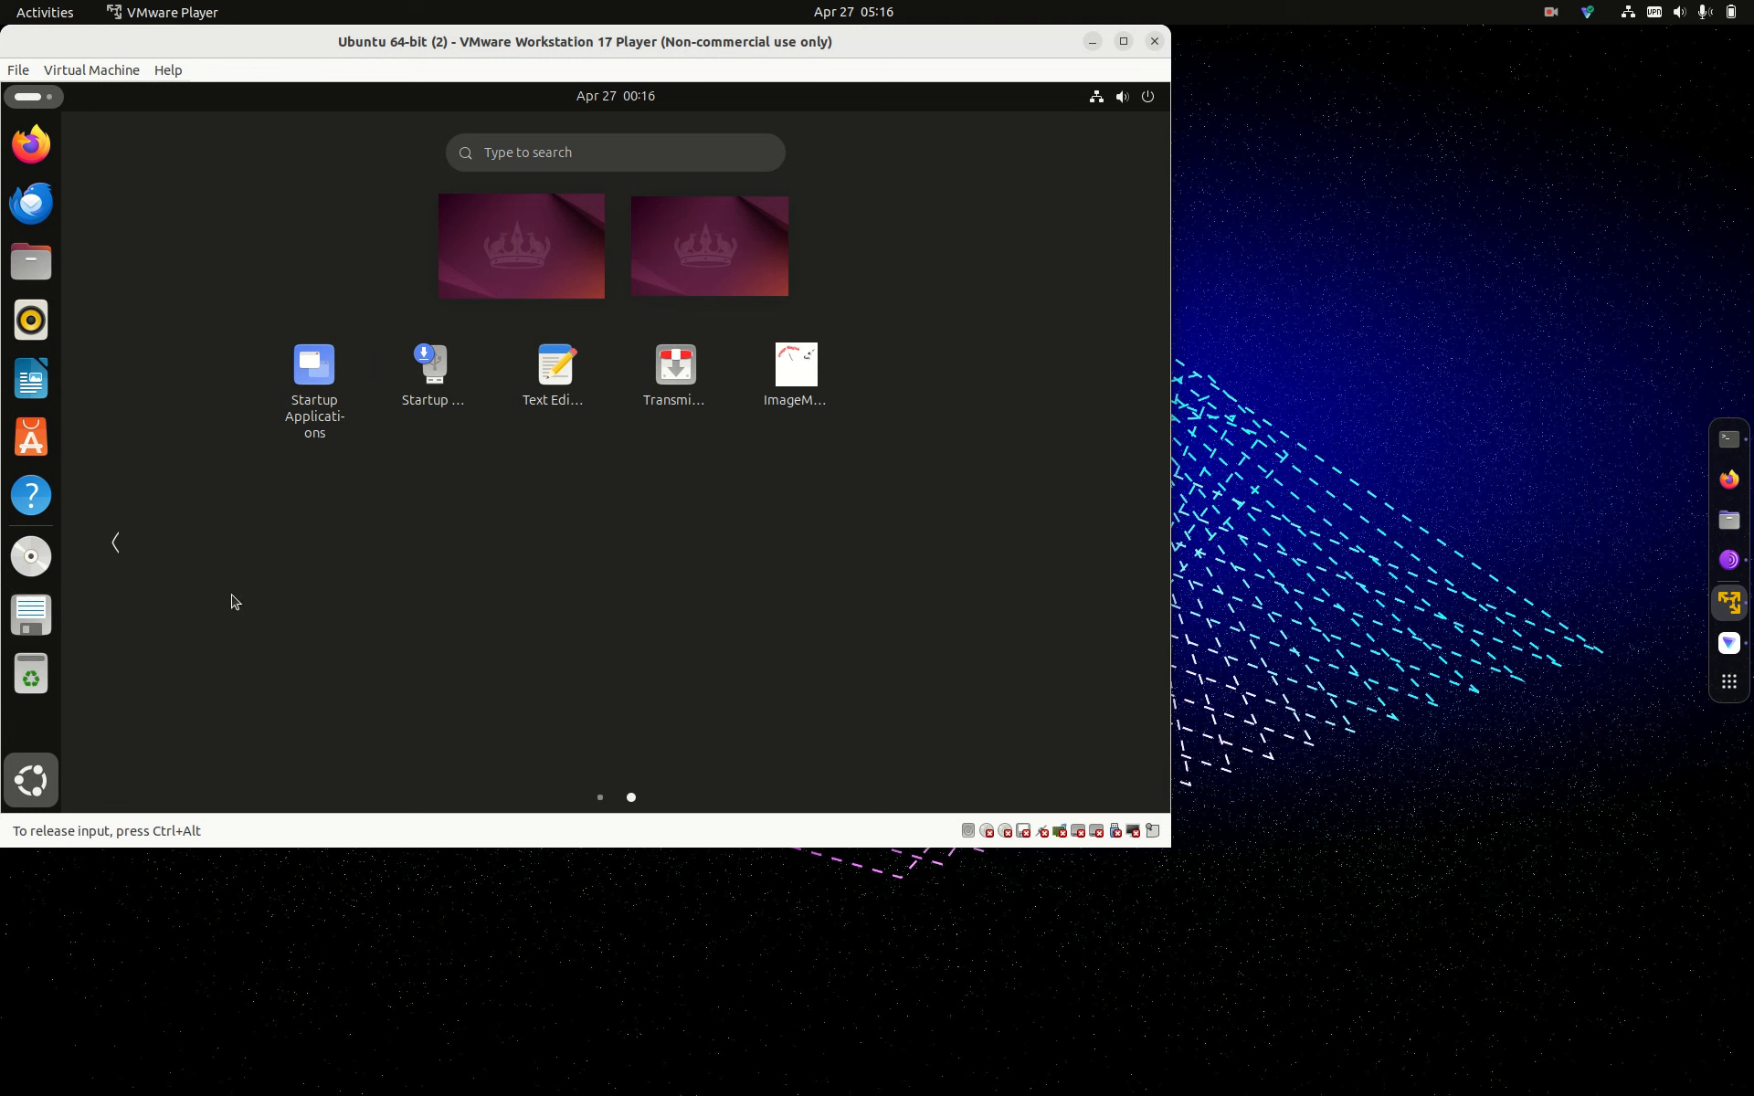
# Step: Switch to the guest terminal workspace and run hostnamectl, then neofetch
pyautogui.write('t')
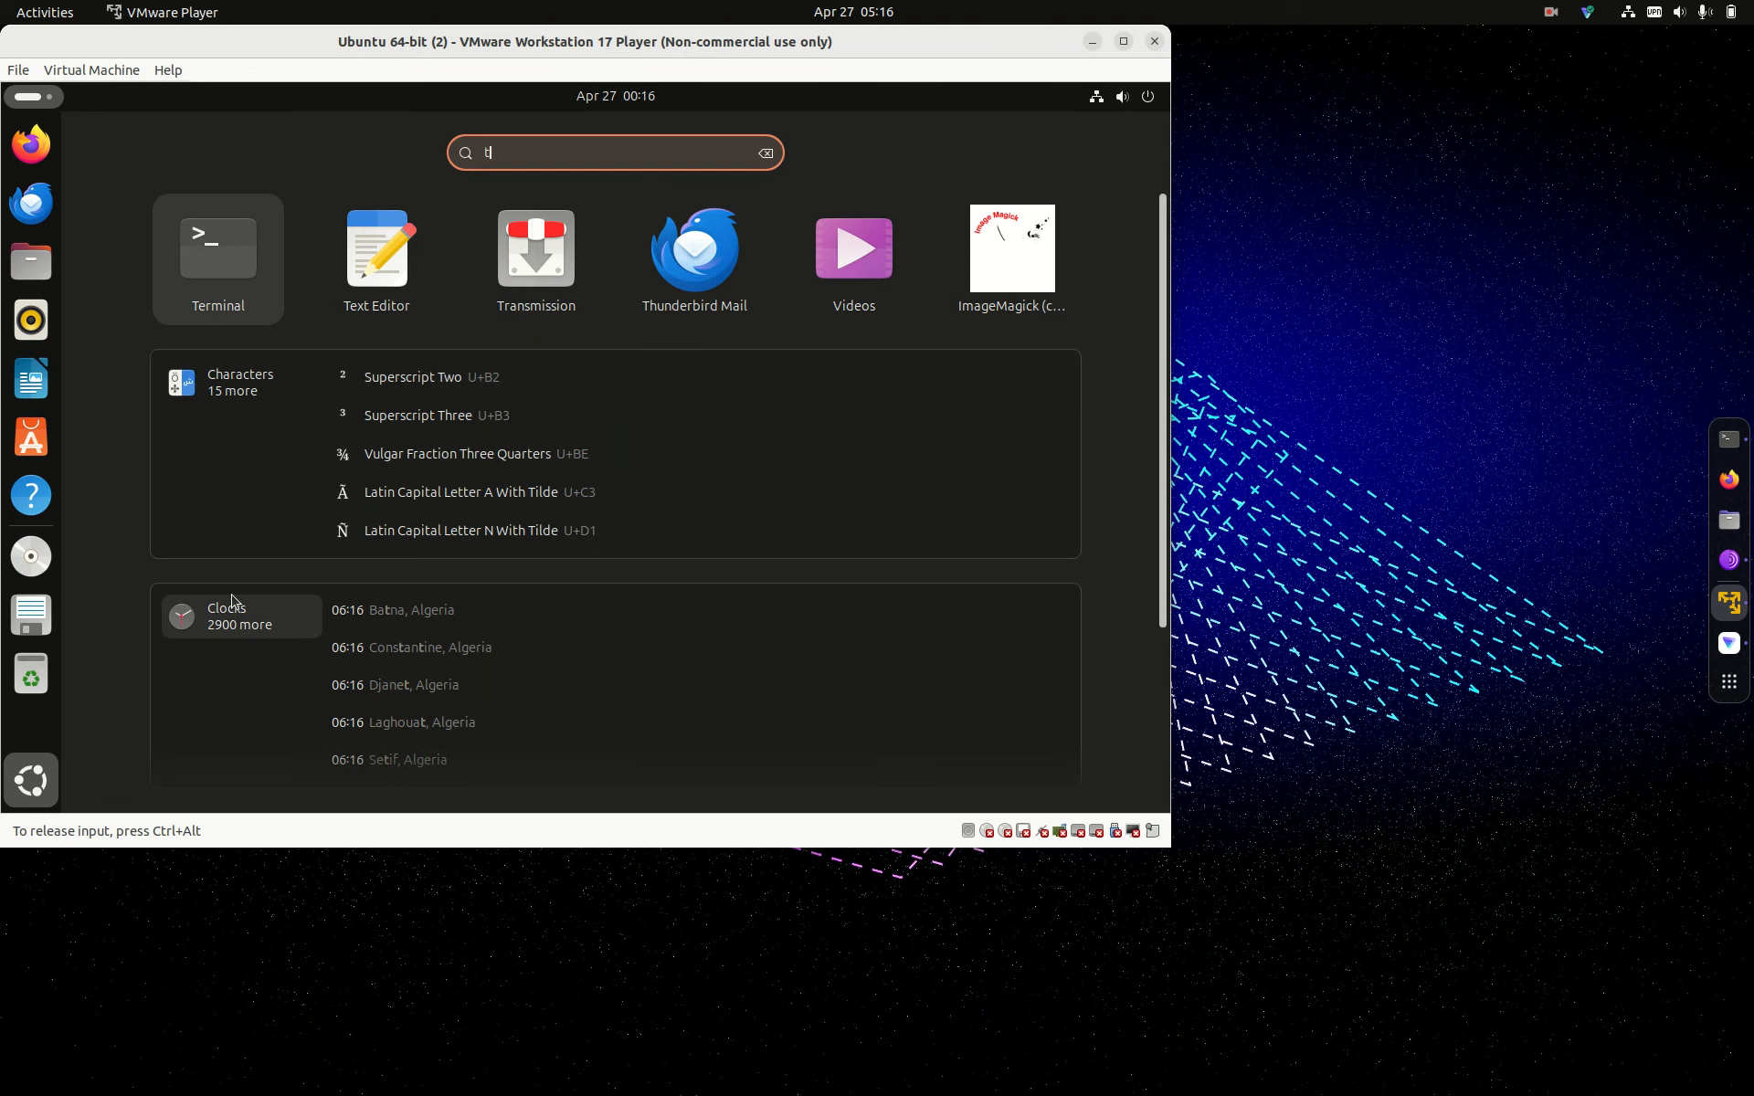
pyautogui.press('BackSpace')
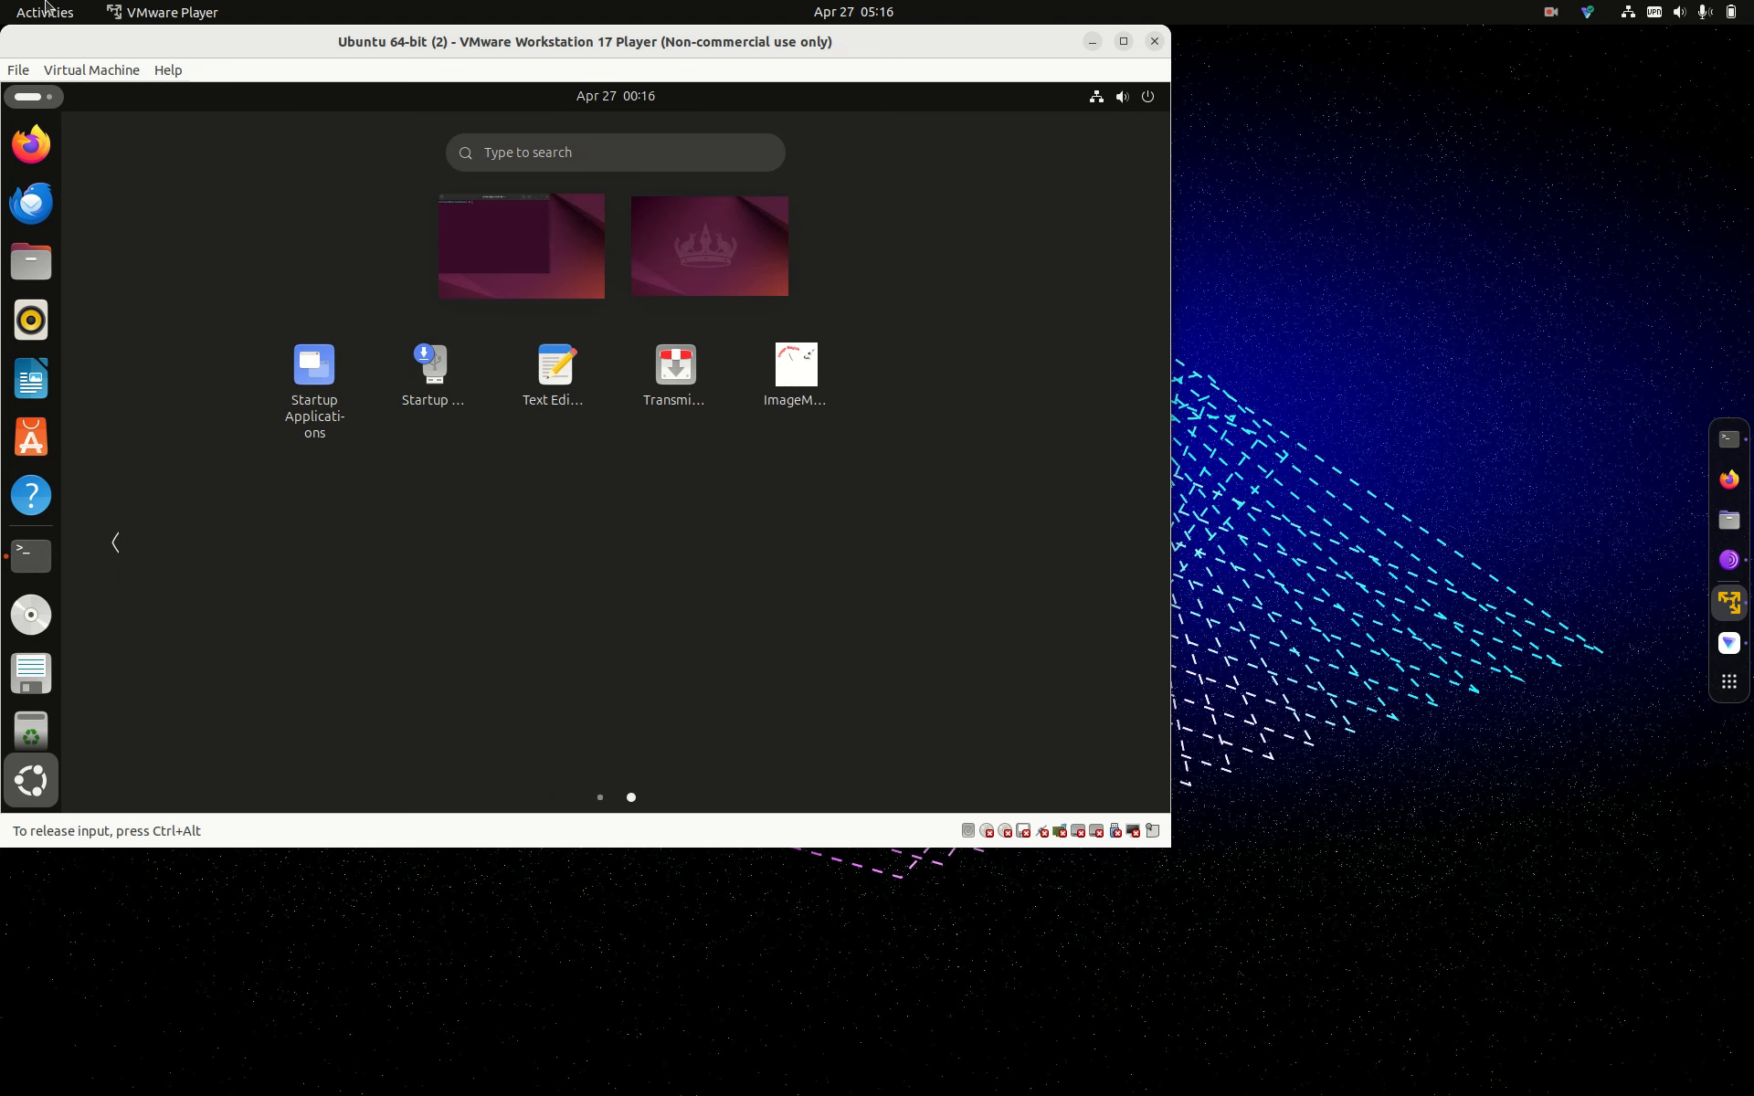
pyautogui.click(547, 264)
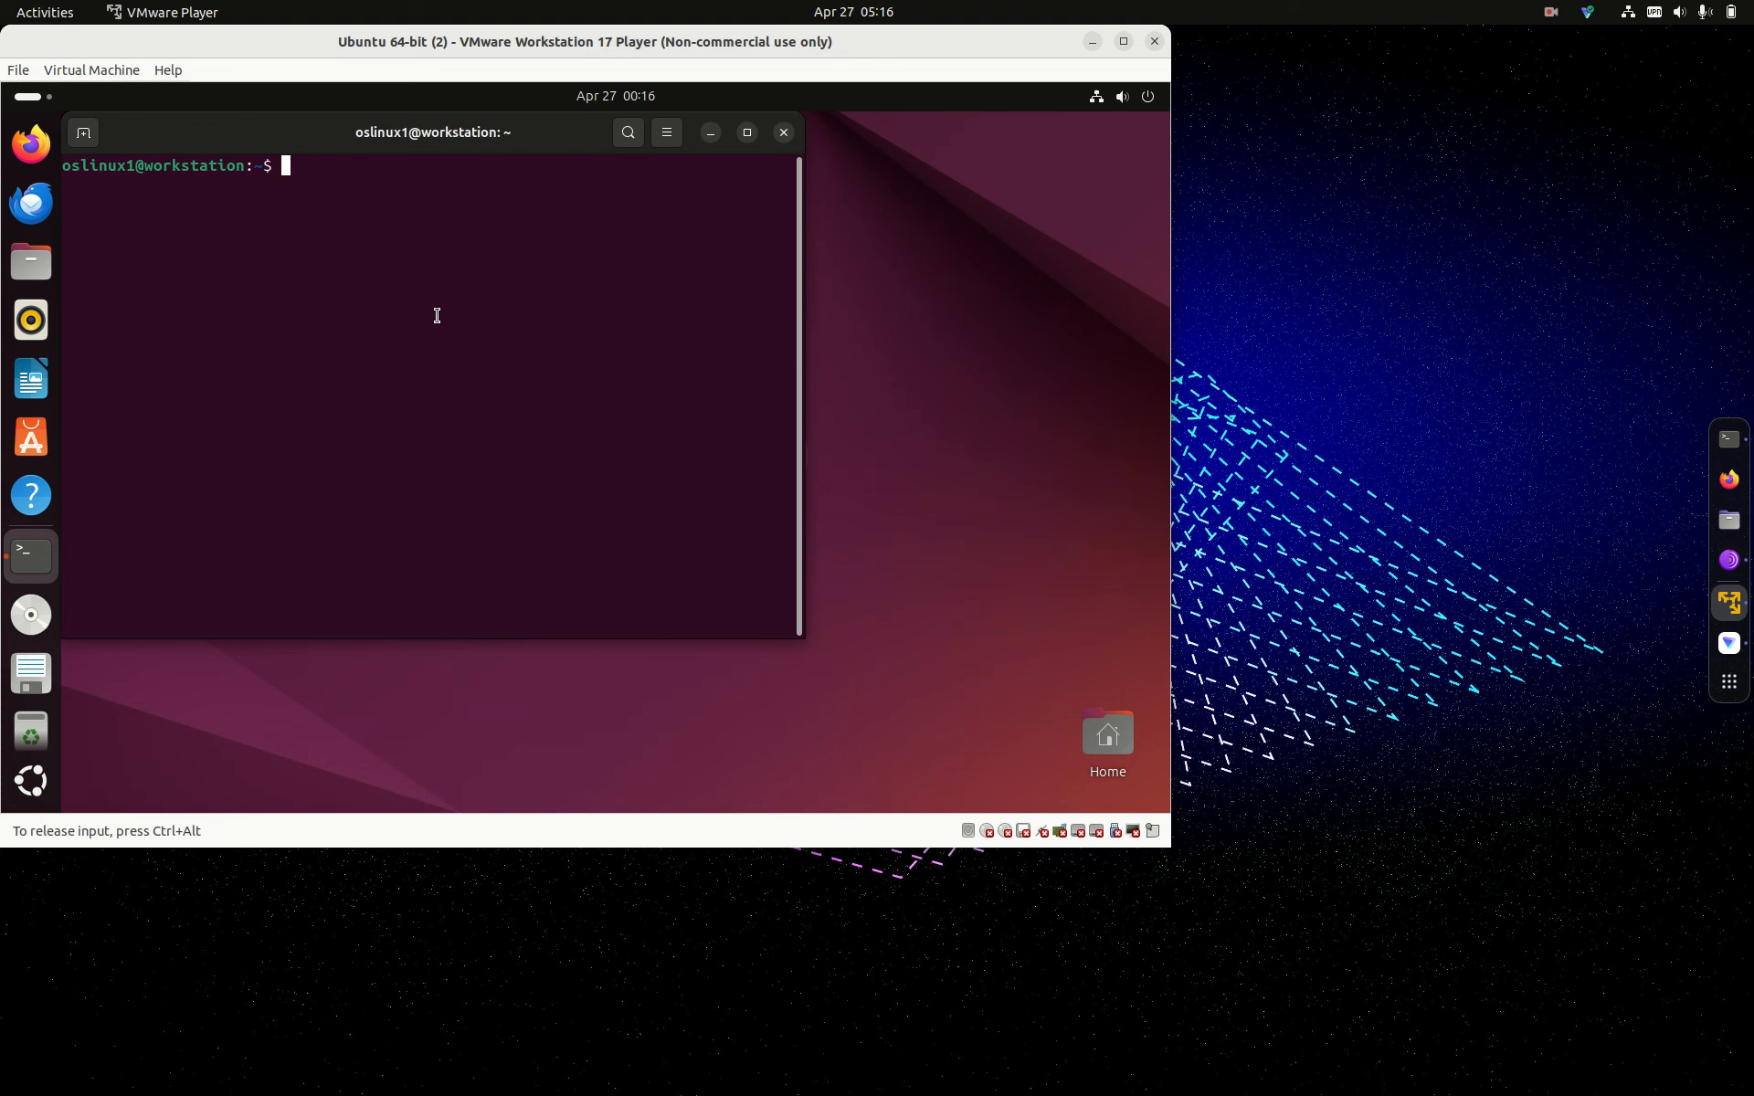
pyautogui.write('hostnamectl')
pyautogui.press('Return')
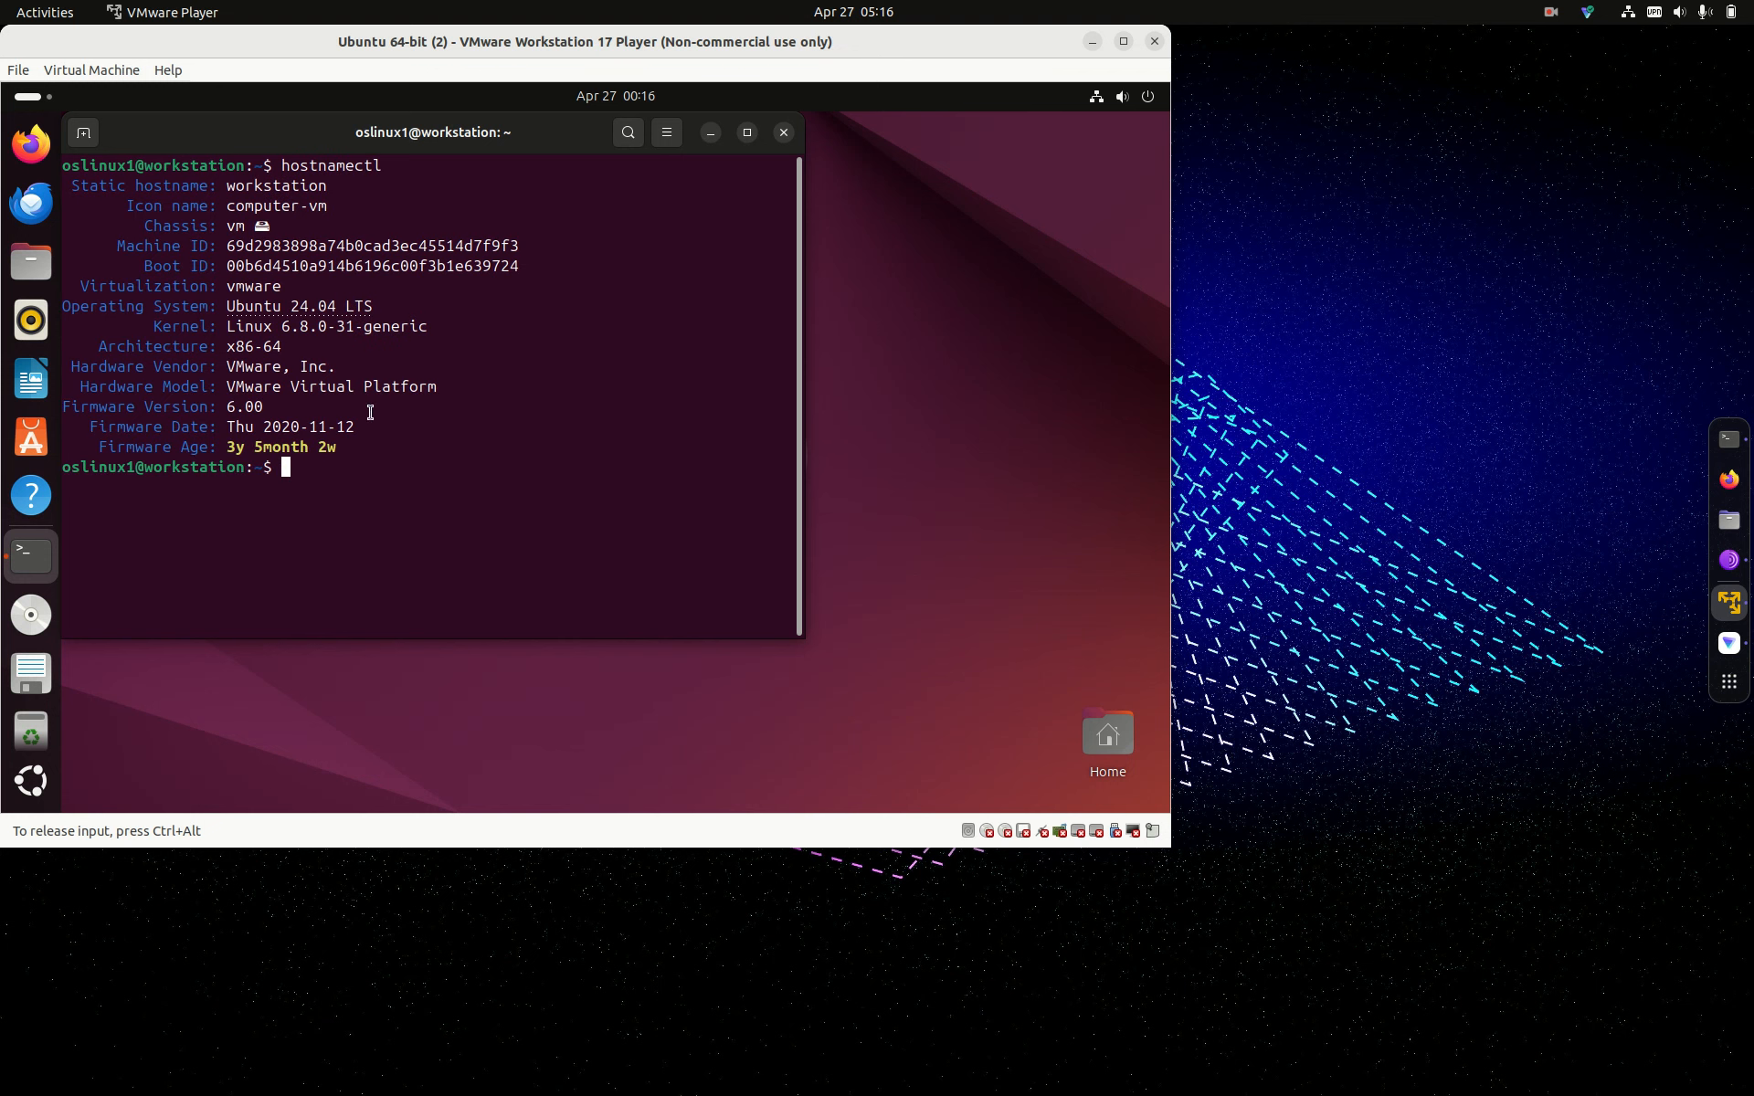
pyautogui.write('neofetch')
pyautogui.press('Return')
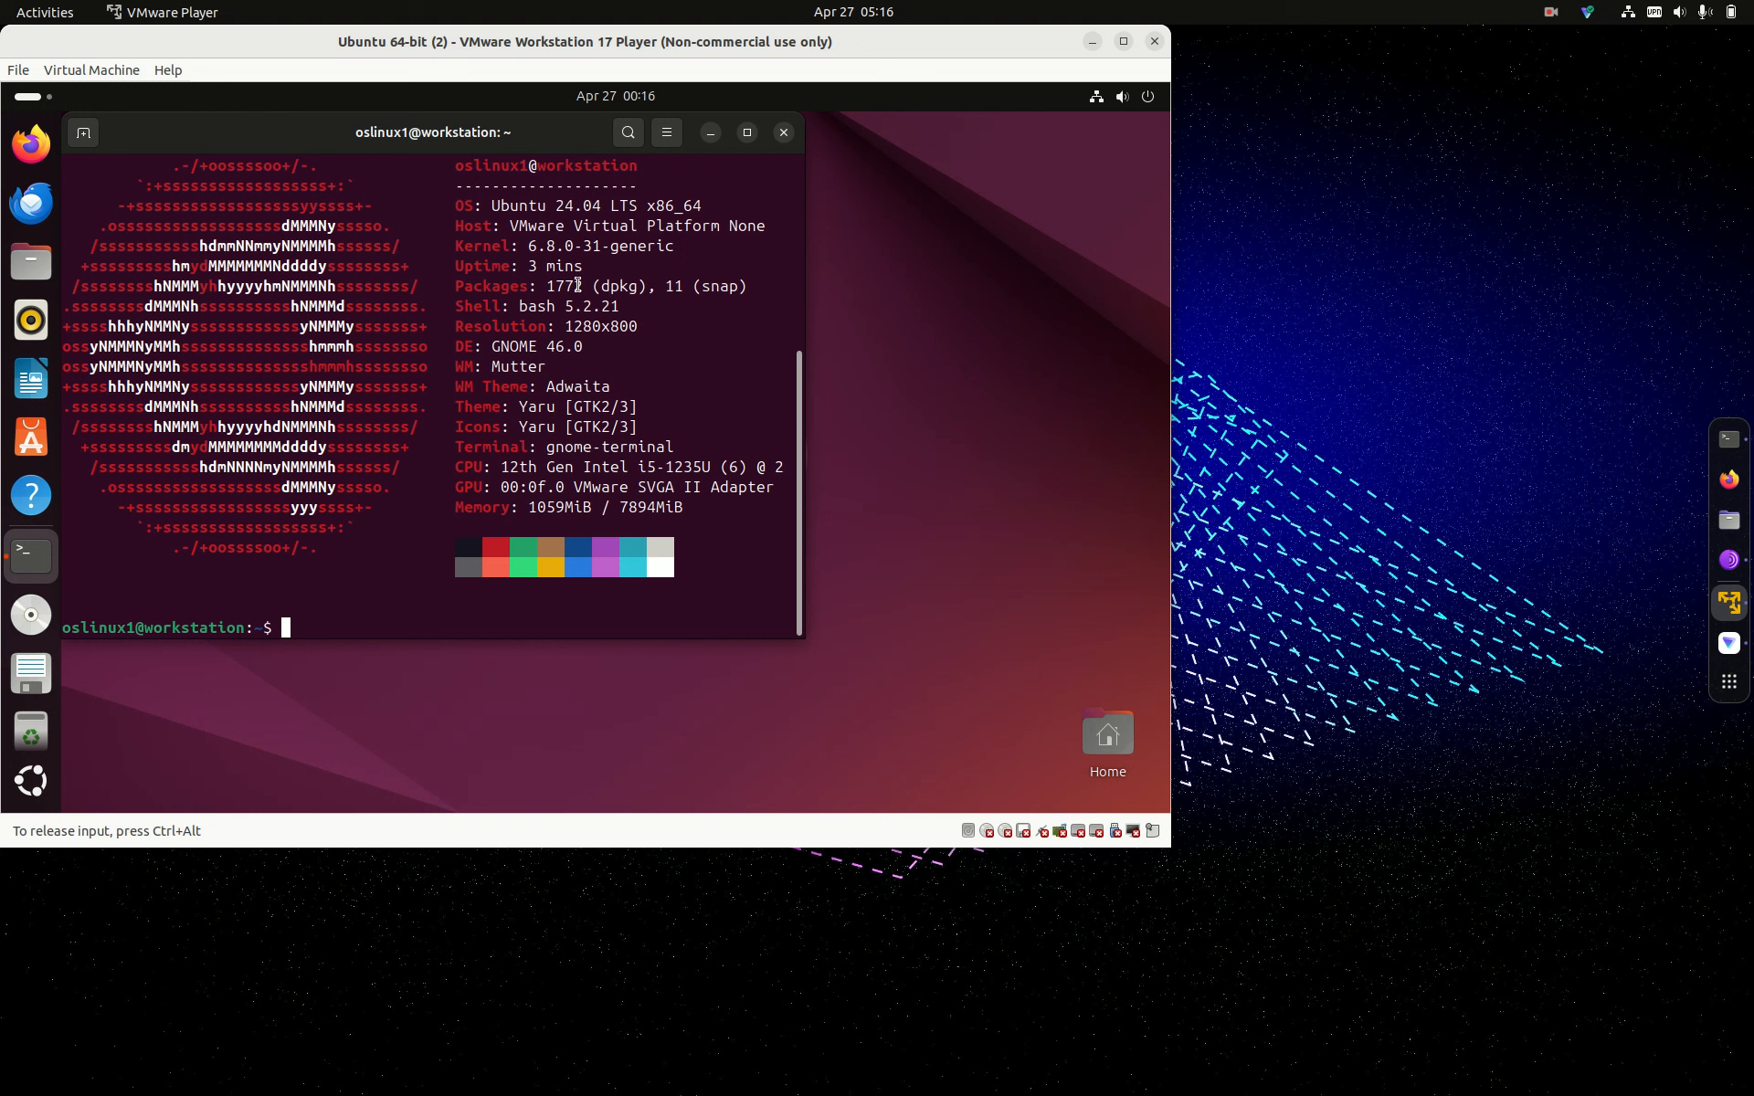
# Step: Close the guest terminal, suspend the VM, and open the Ubuntu 24.04 LTS amd64 drive in Files
pyautogui.click(782, 133)
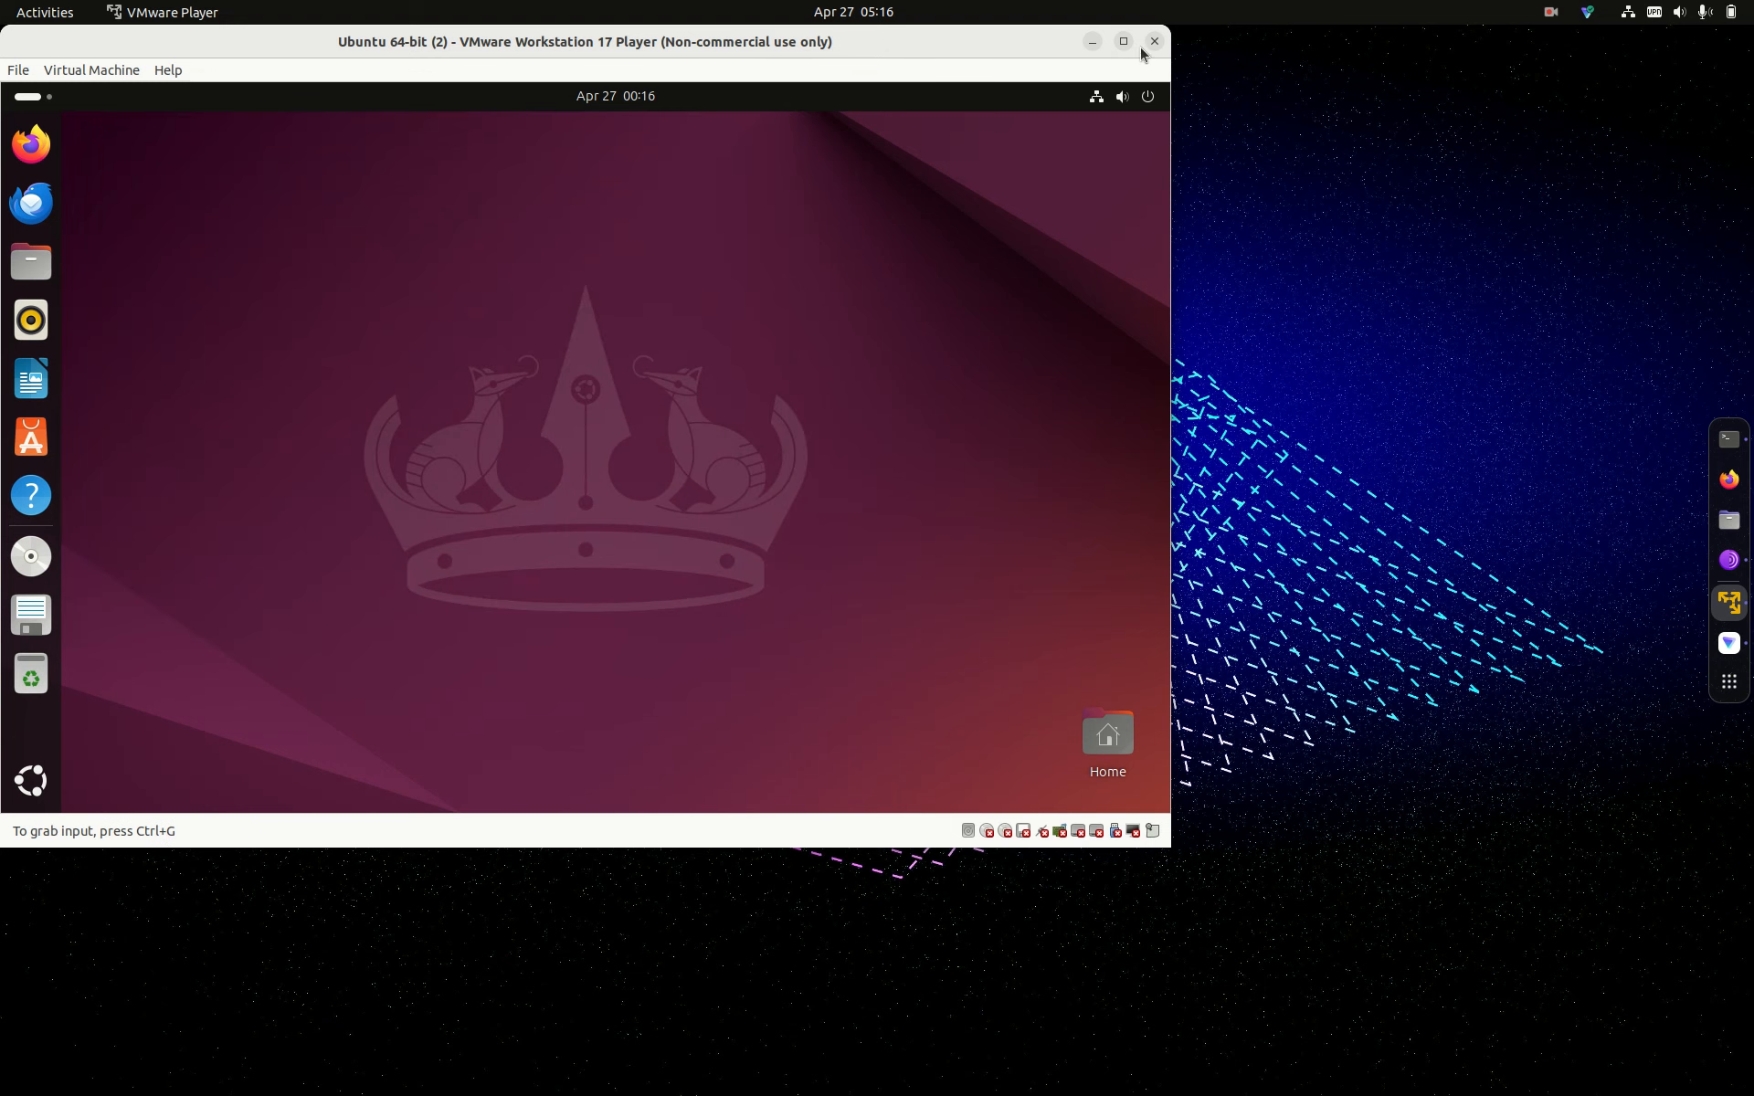
pyautogui.click(1154, 42)
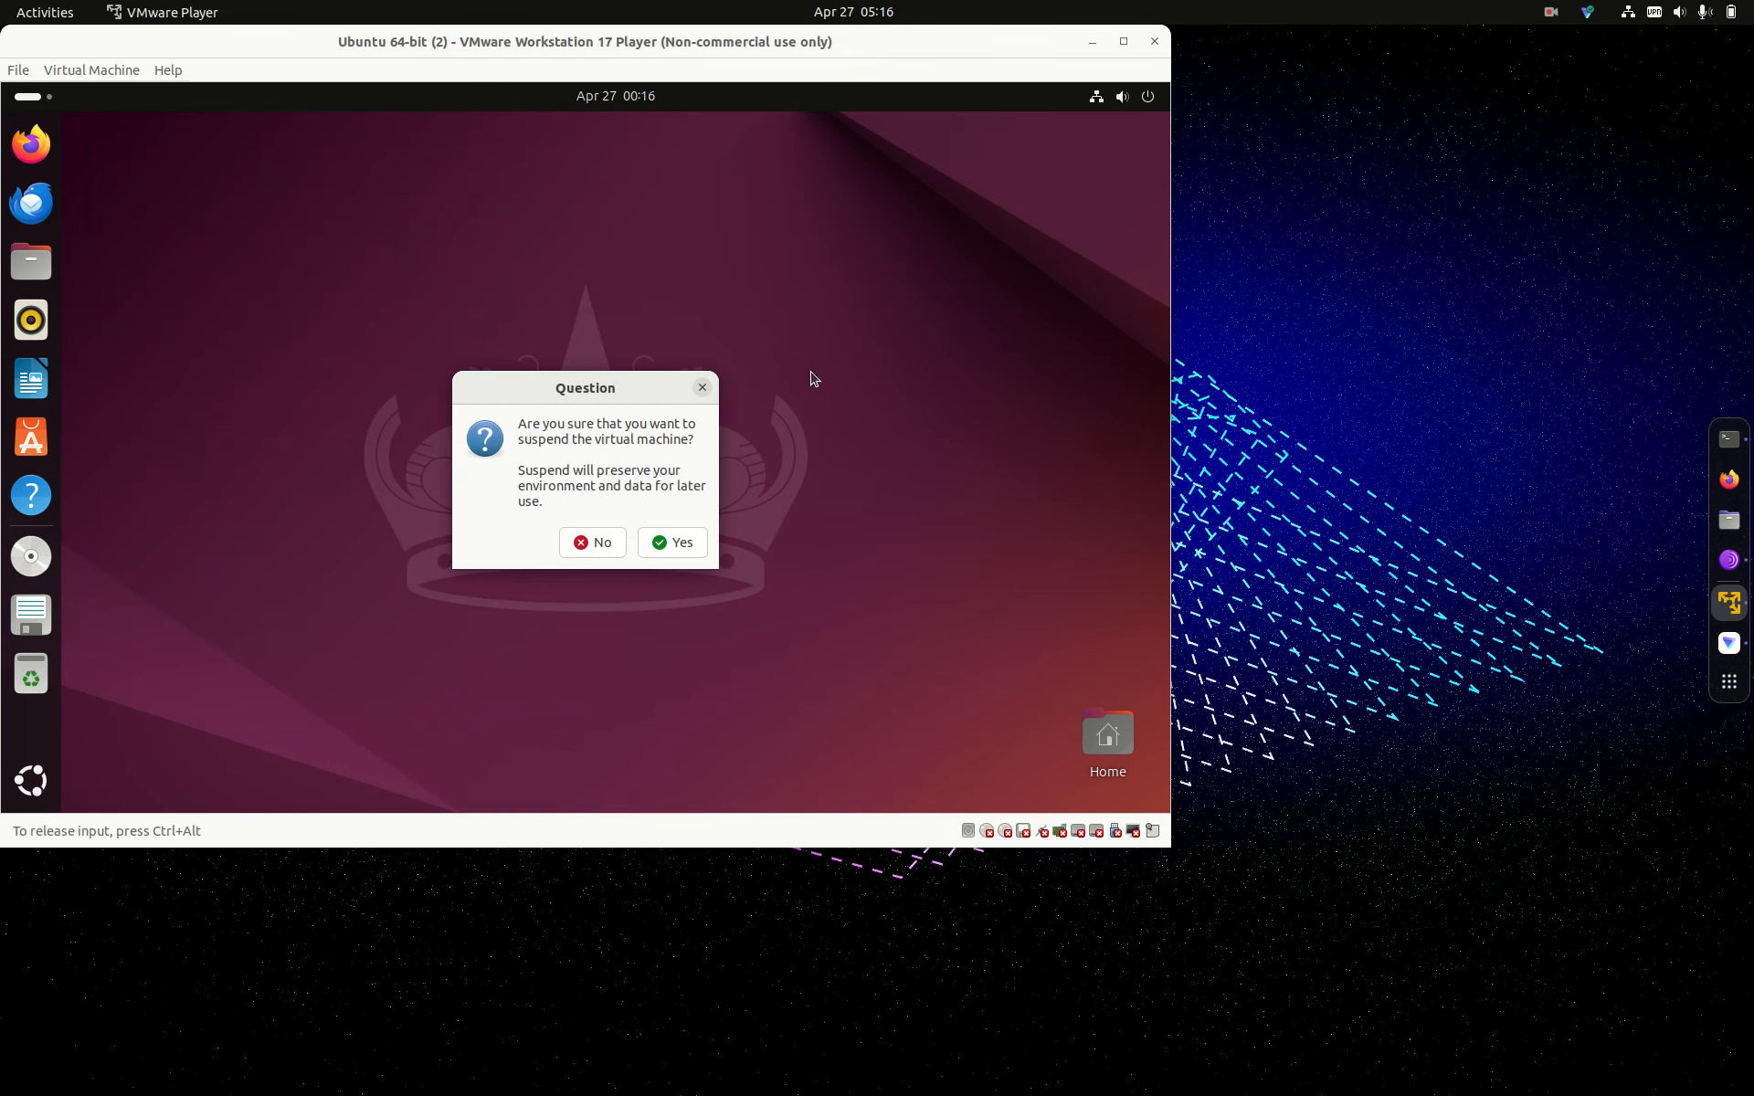
pyautogui.click(683, 544)
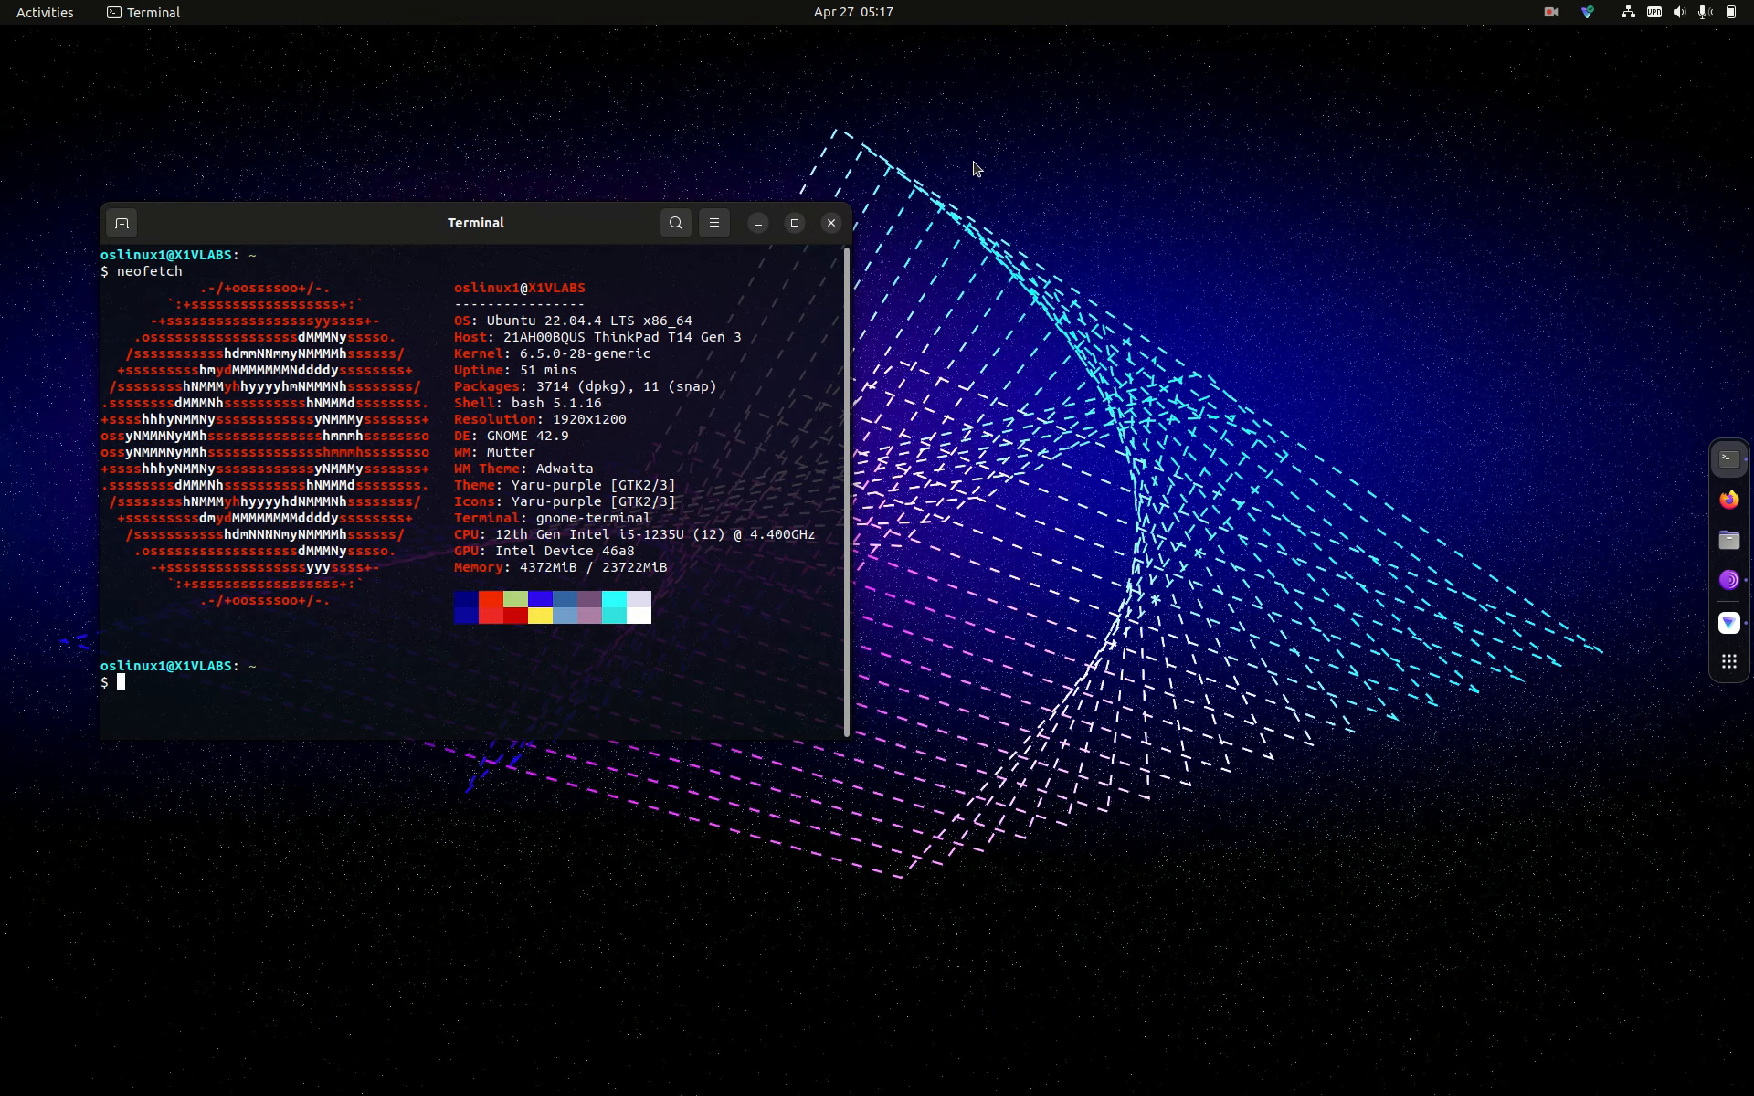
pyautogui.click(1727, 541)
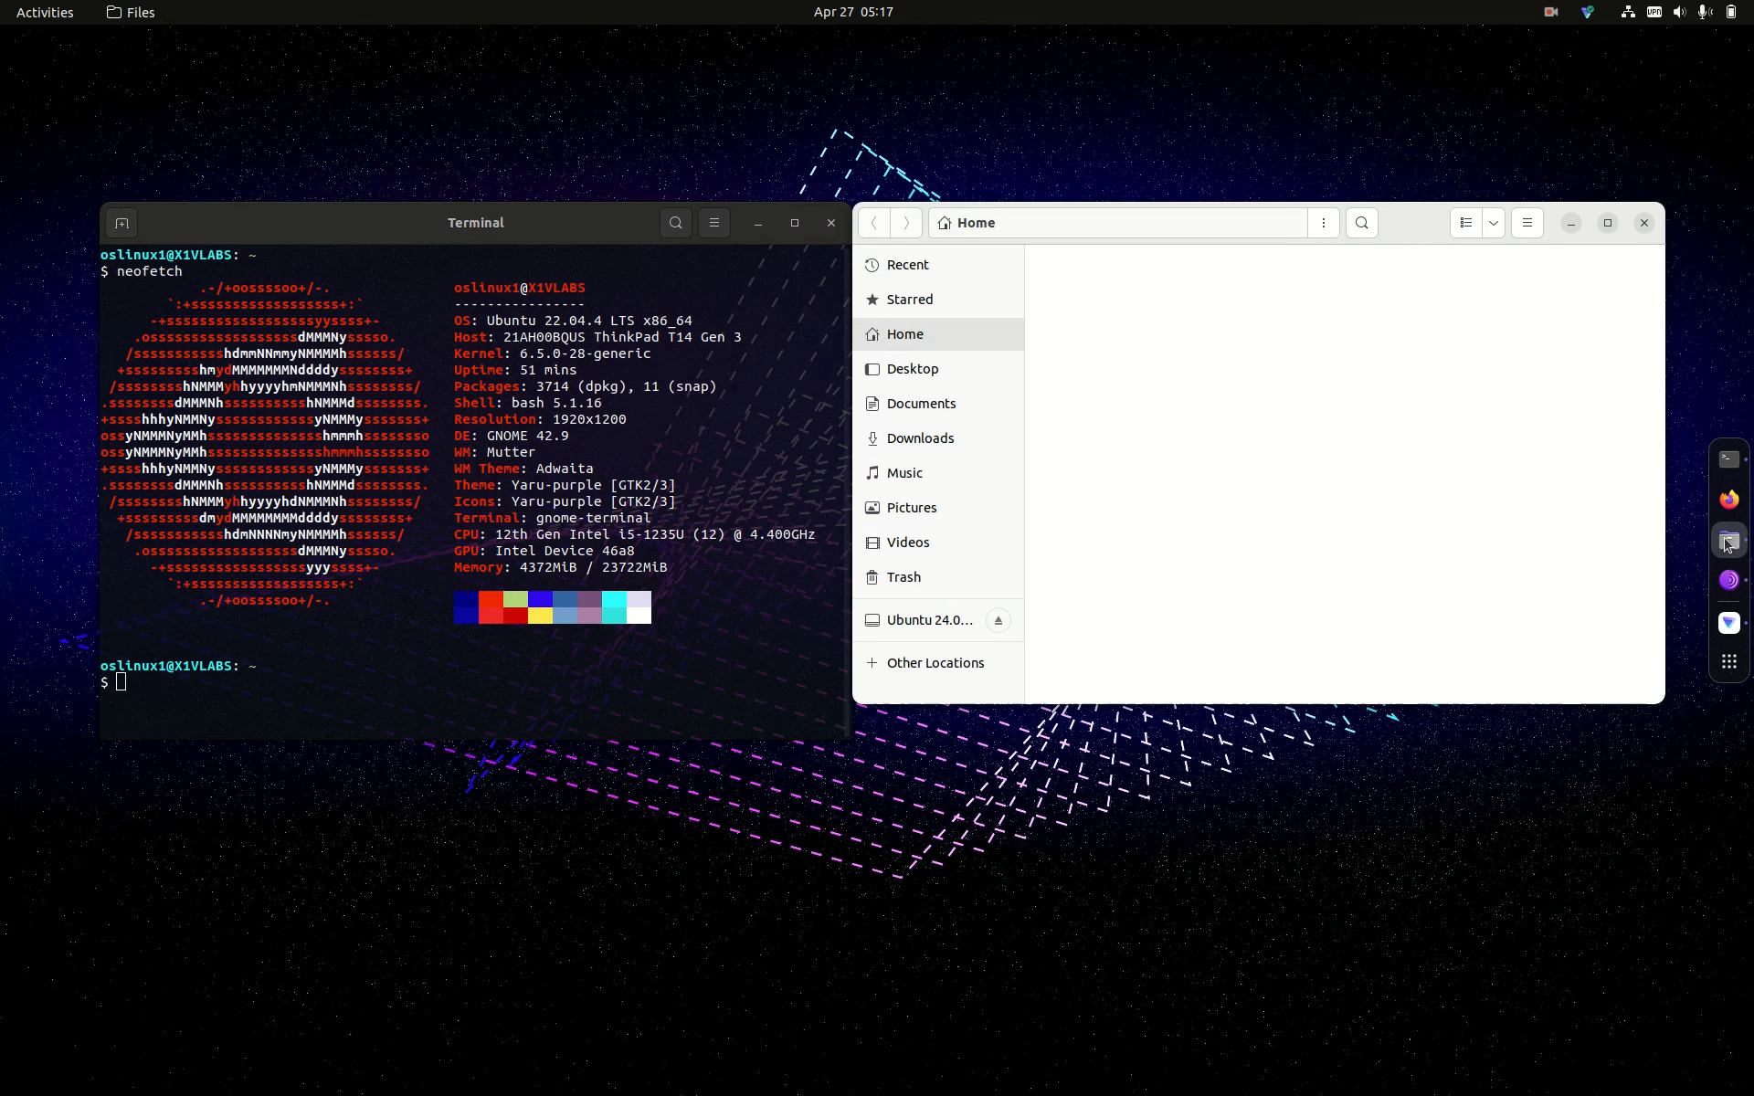
pyautogui.click(938, 634)
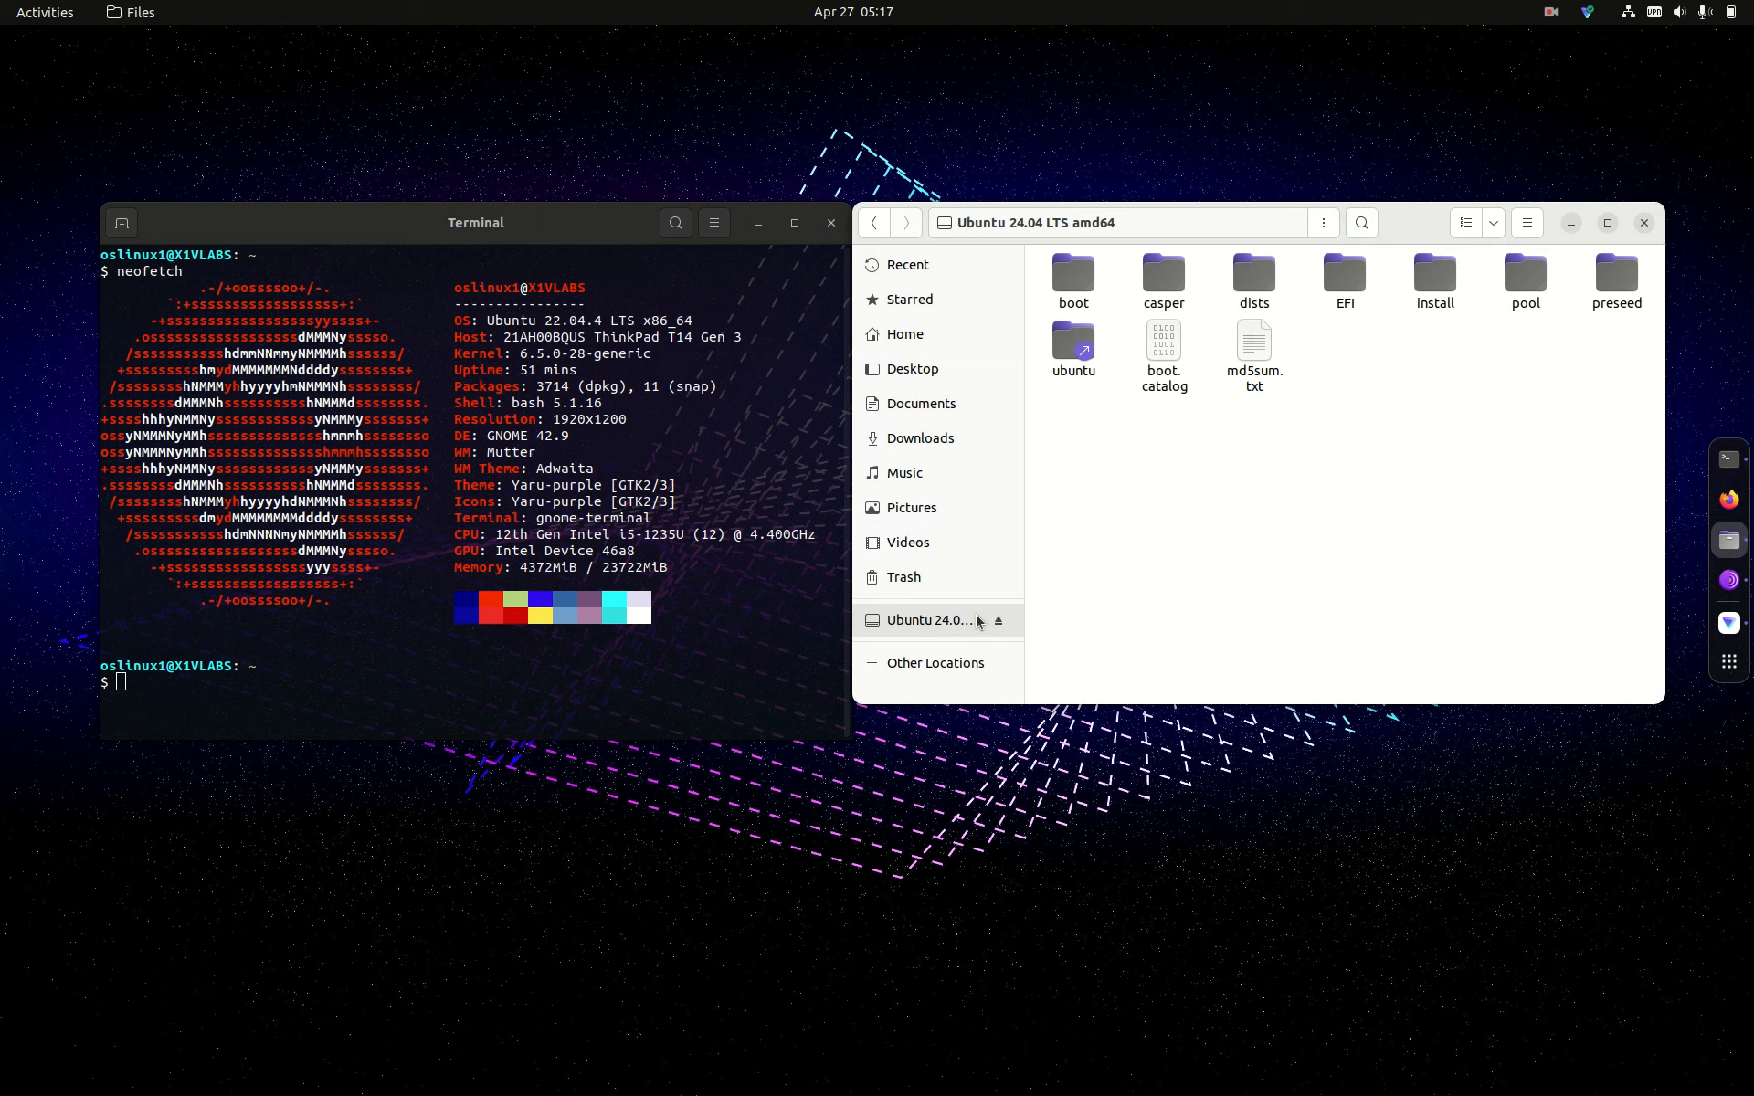
# Step: Eject the Ubuntu USB drive, close Files, and show the application grid
pyautogui.click(999, 622)
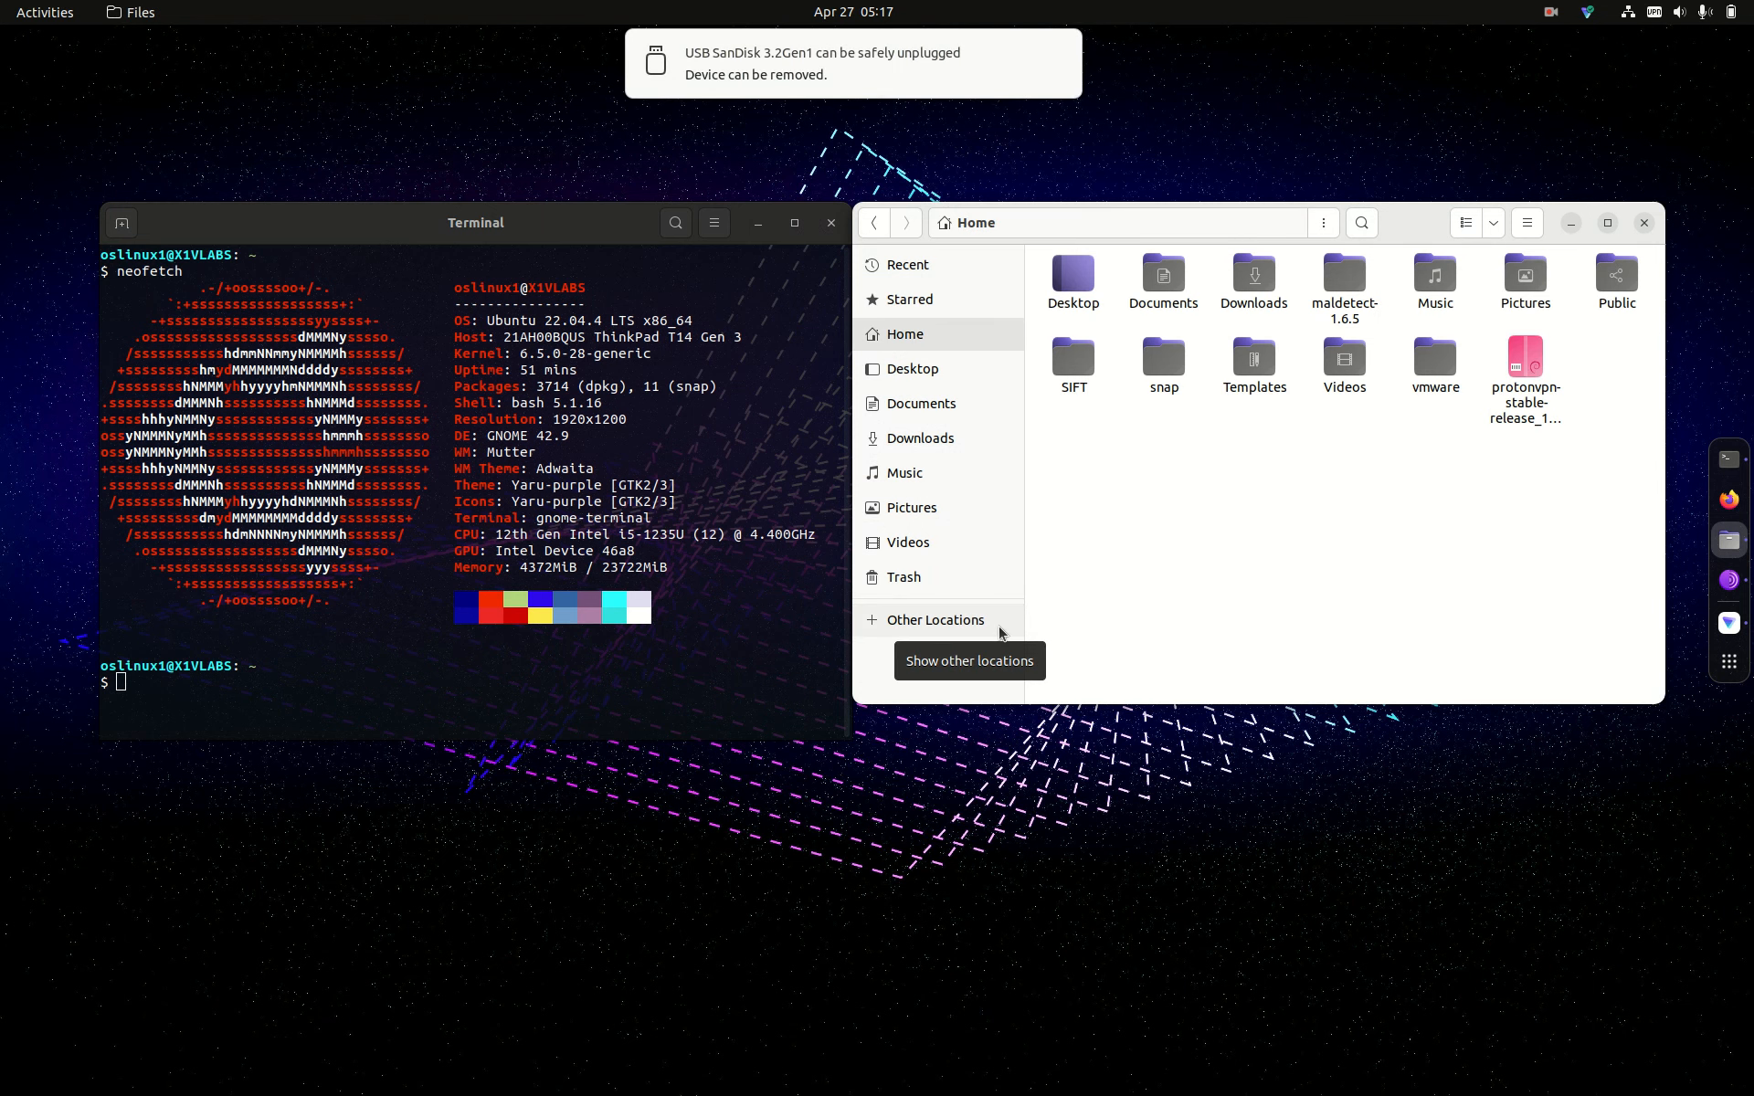
pyautogui.click(1644, 226)
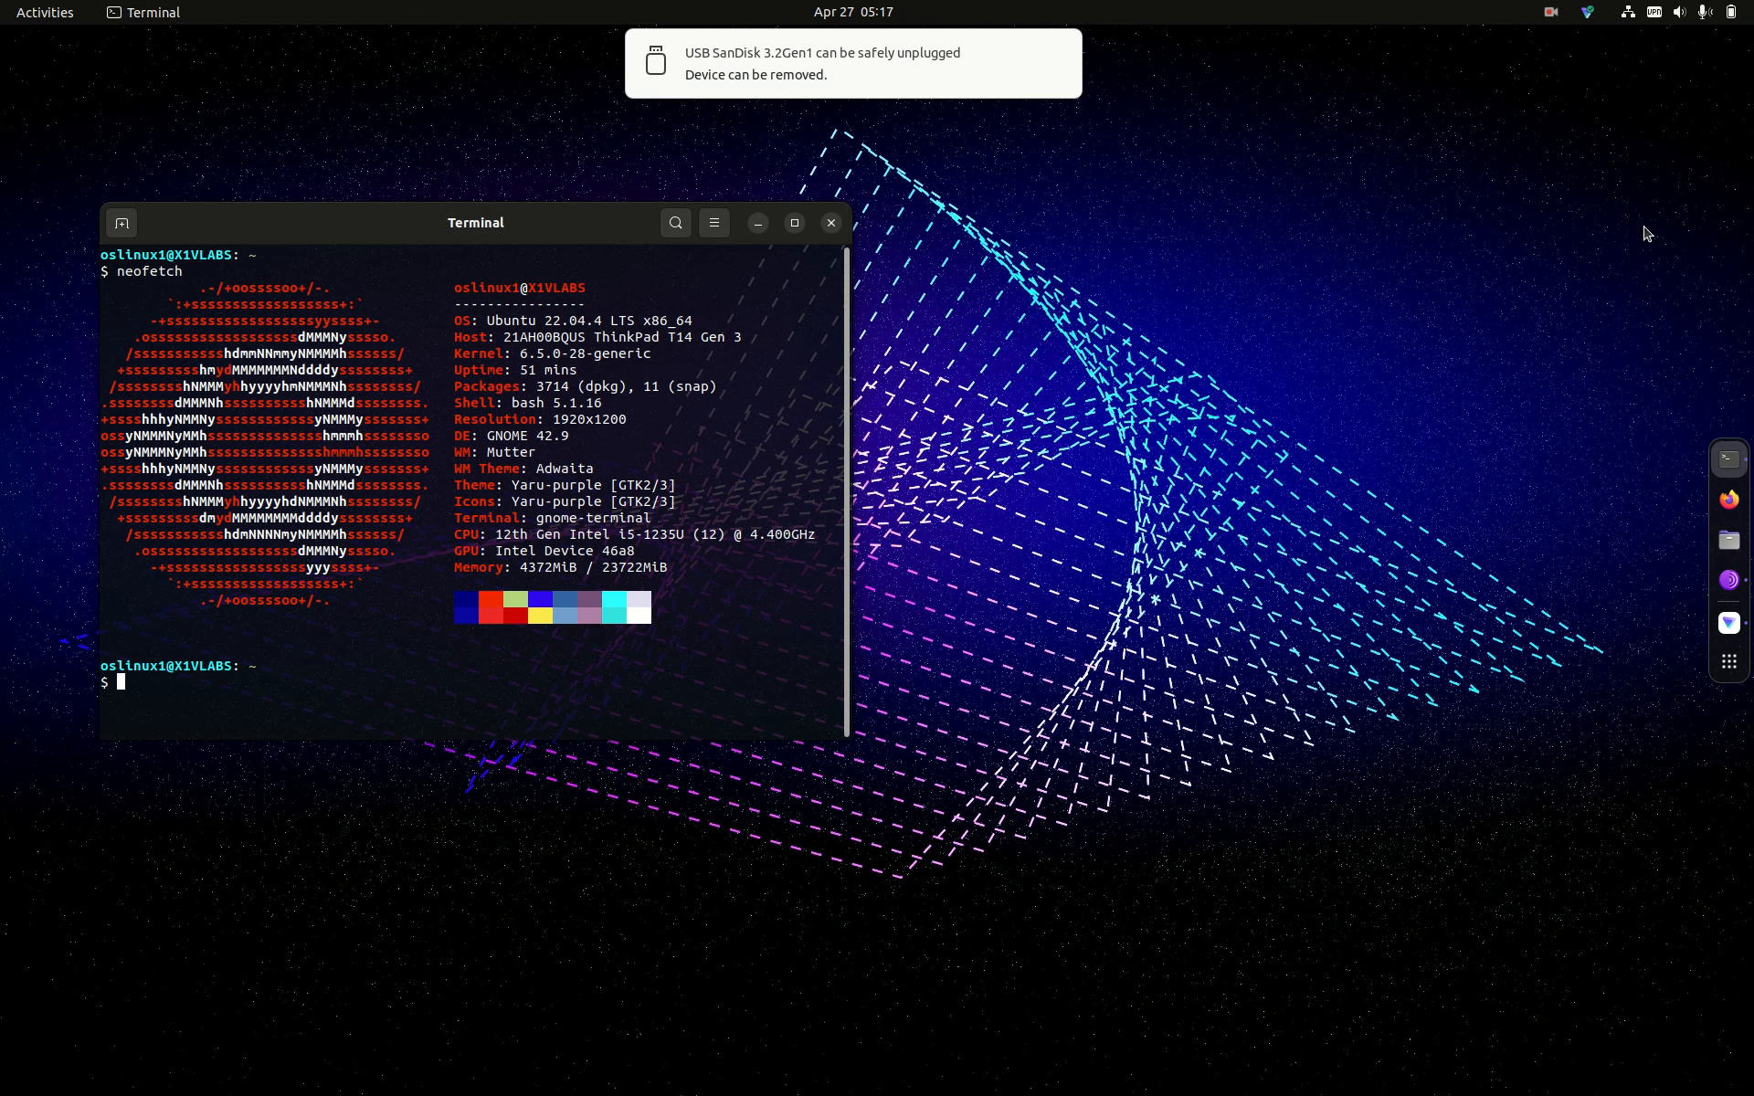
pyautogui.click(1729, 661)
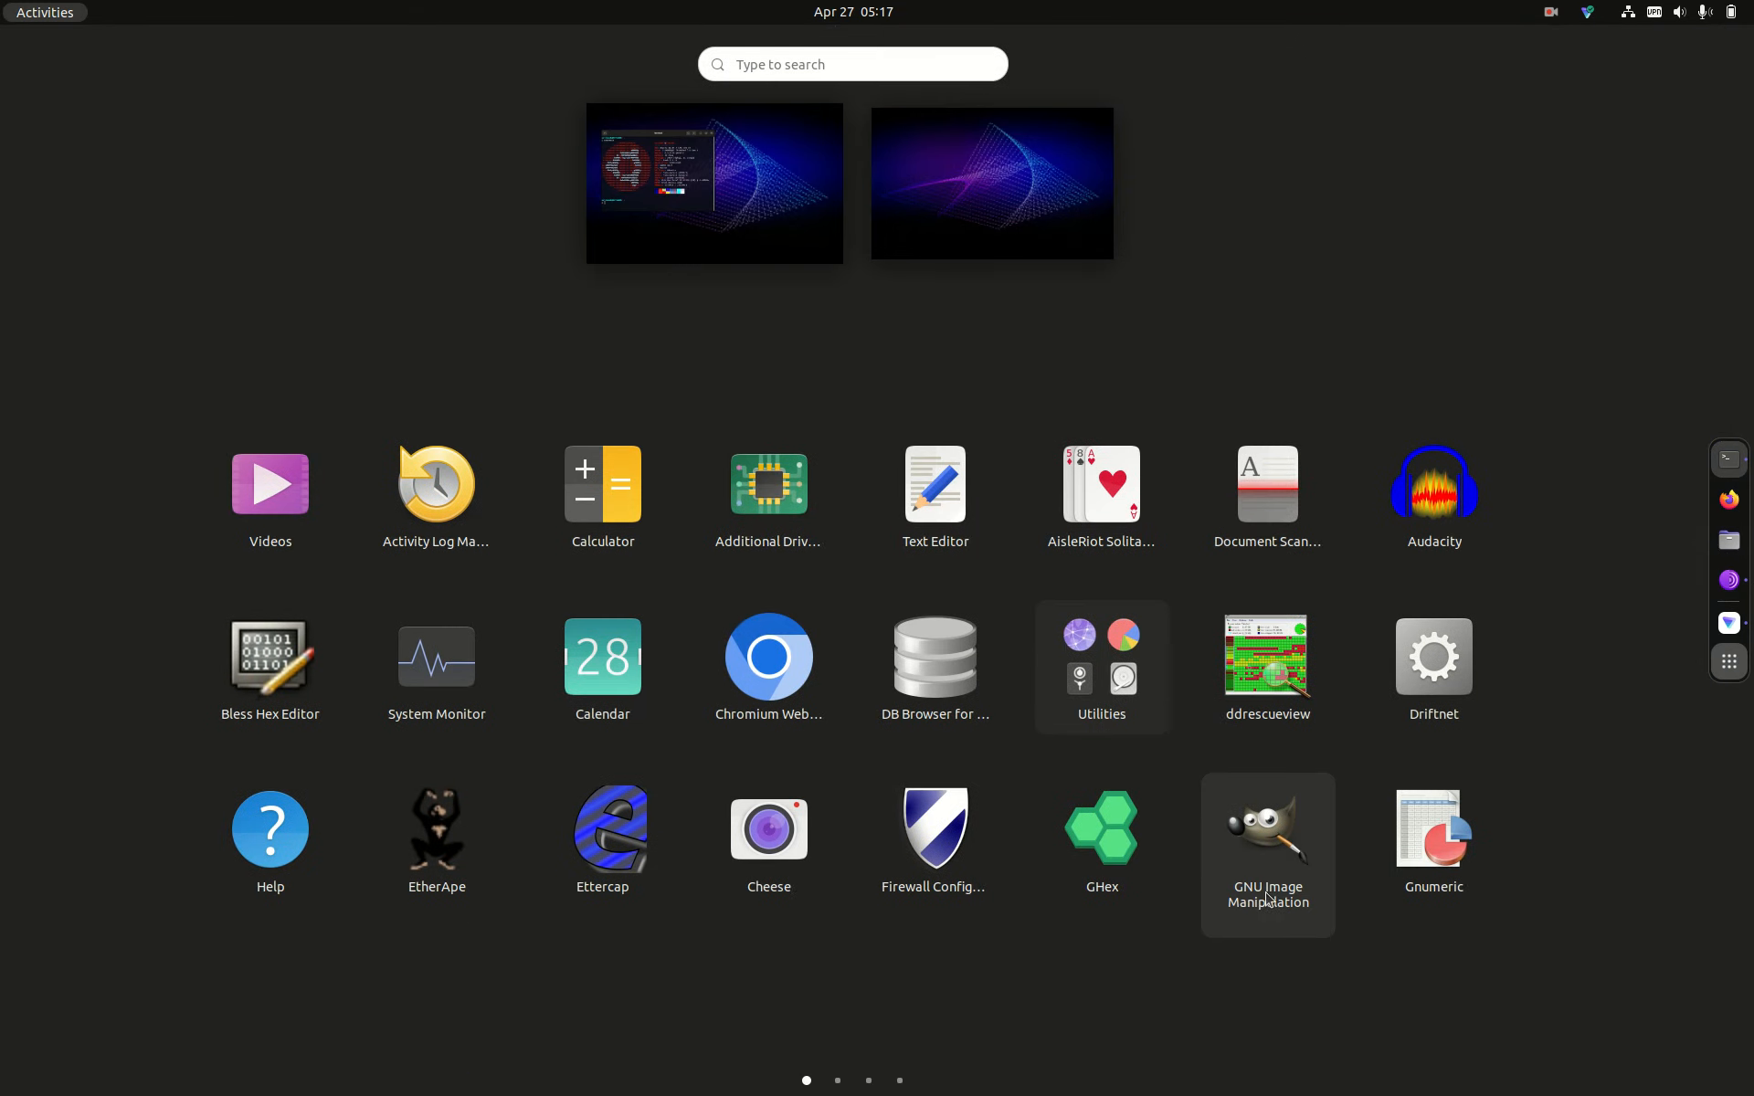
# Step: Launch Disks and inspect the 512 GB and 1.0 TB disks, swap, root filesystem and USB SanDisk drive, then close it
pyautogui.click(1096, 705)
pyautogui.click(755, 614)
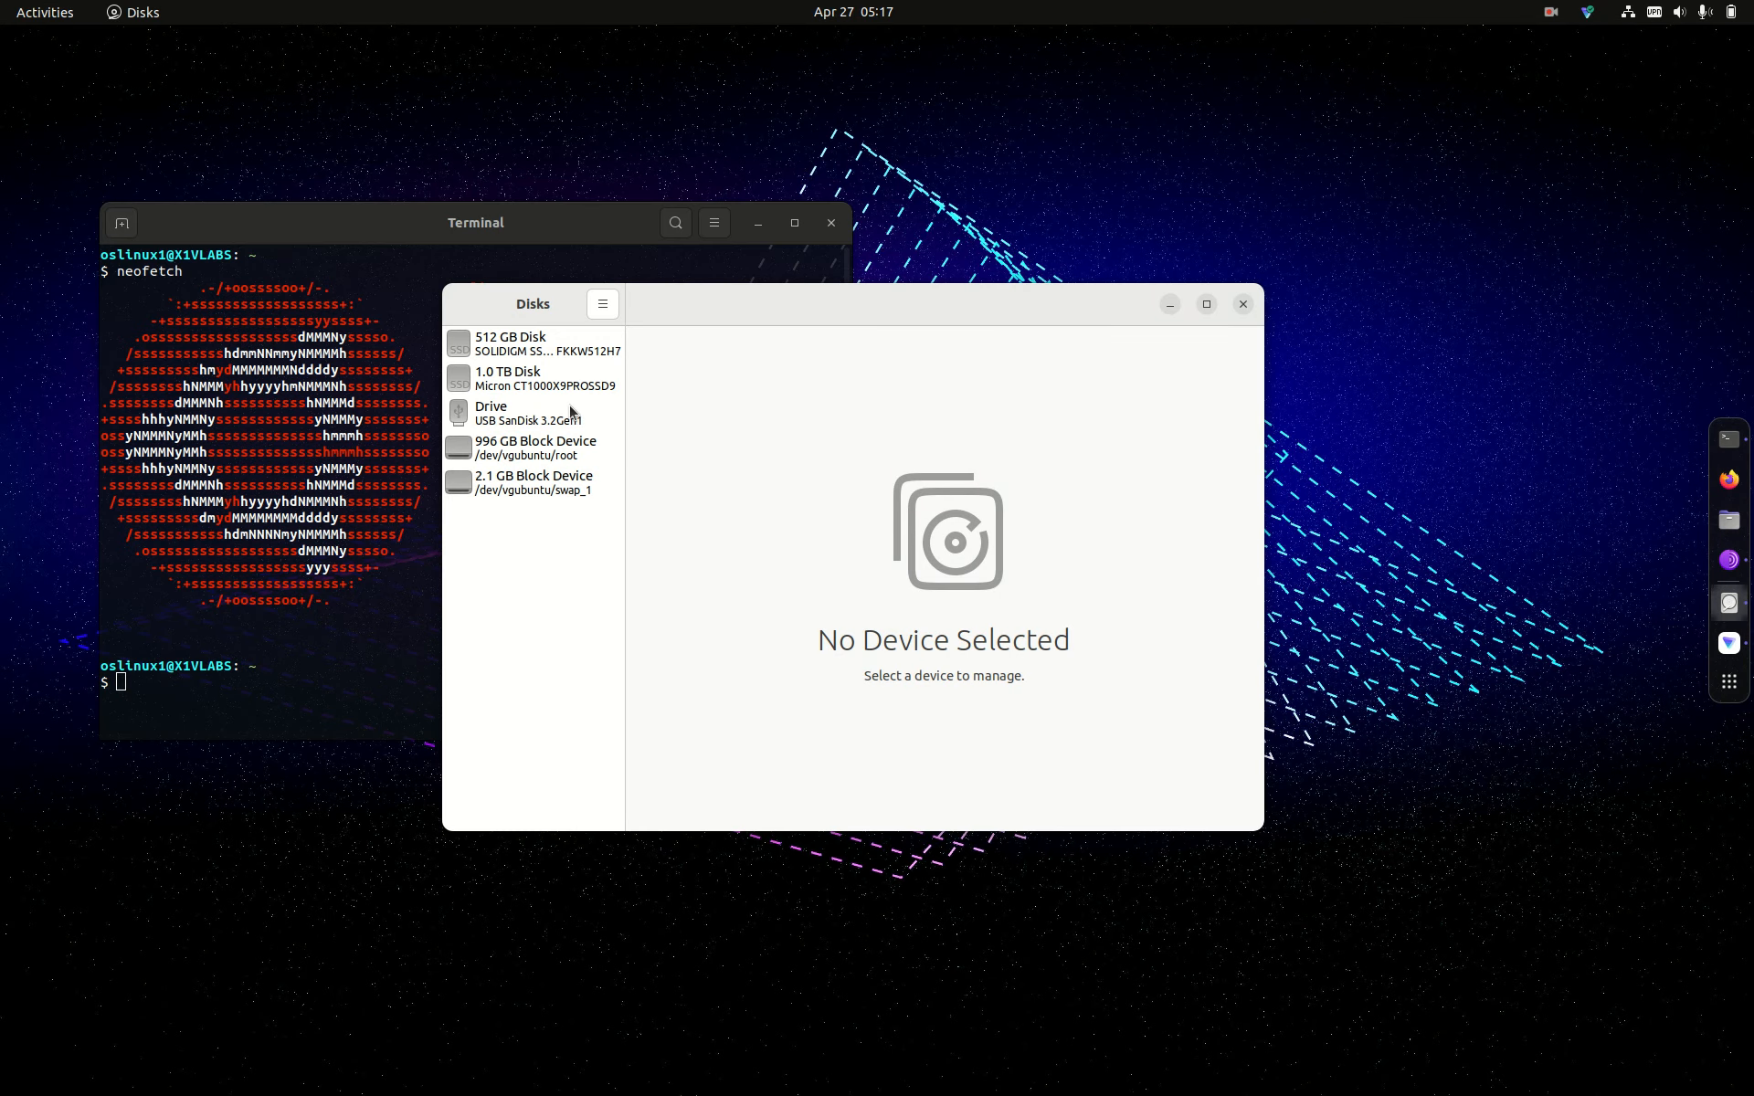
pyautogui.click(555, 427)
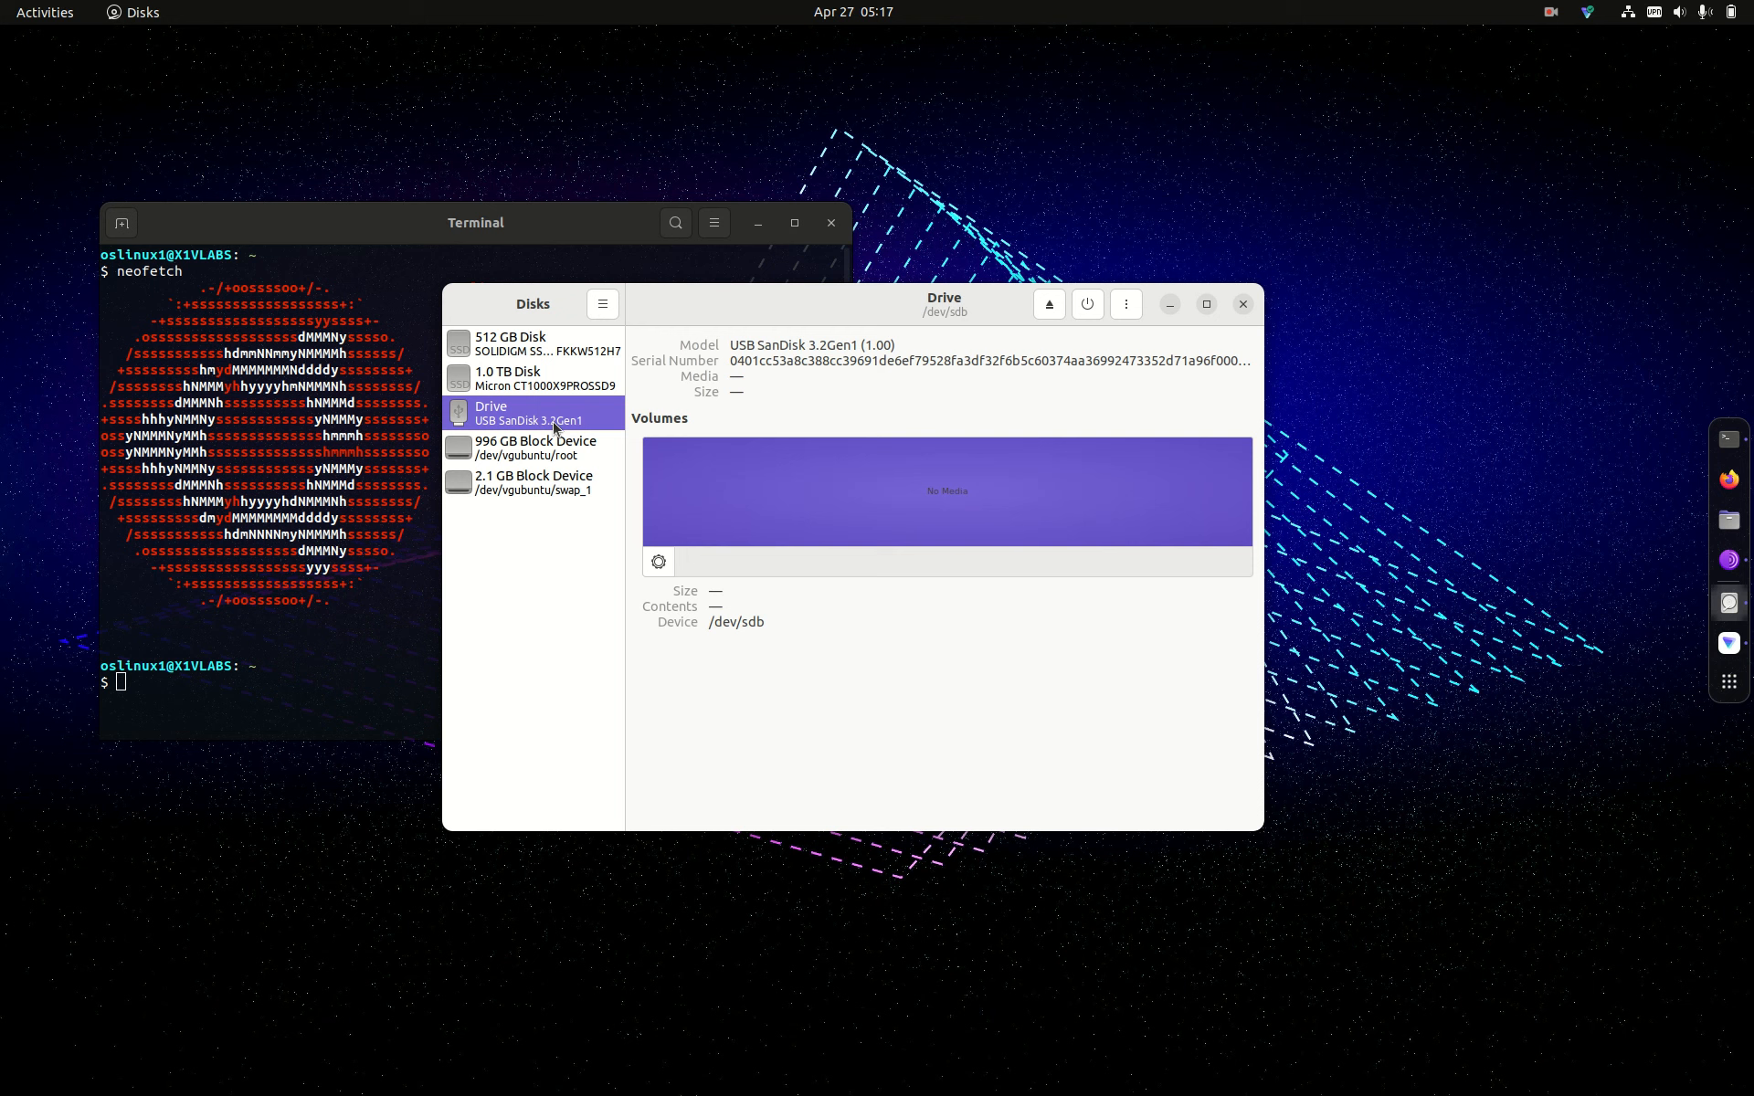
pyautogui.click(535, 493)
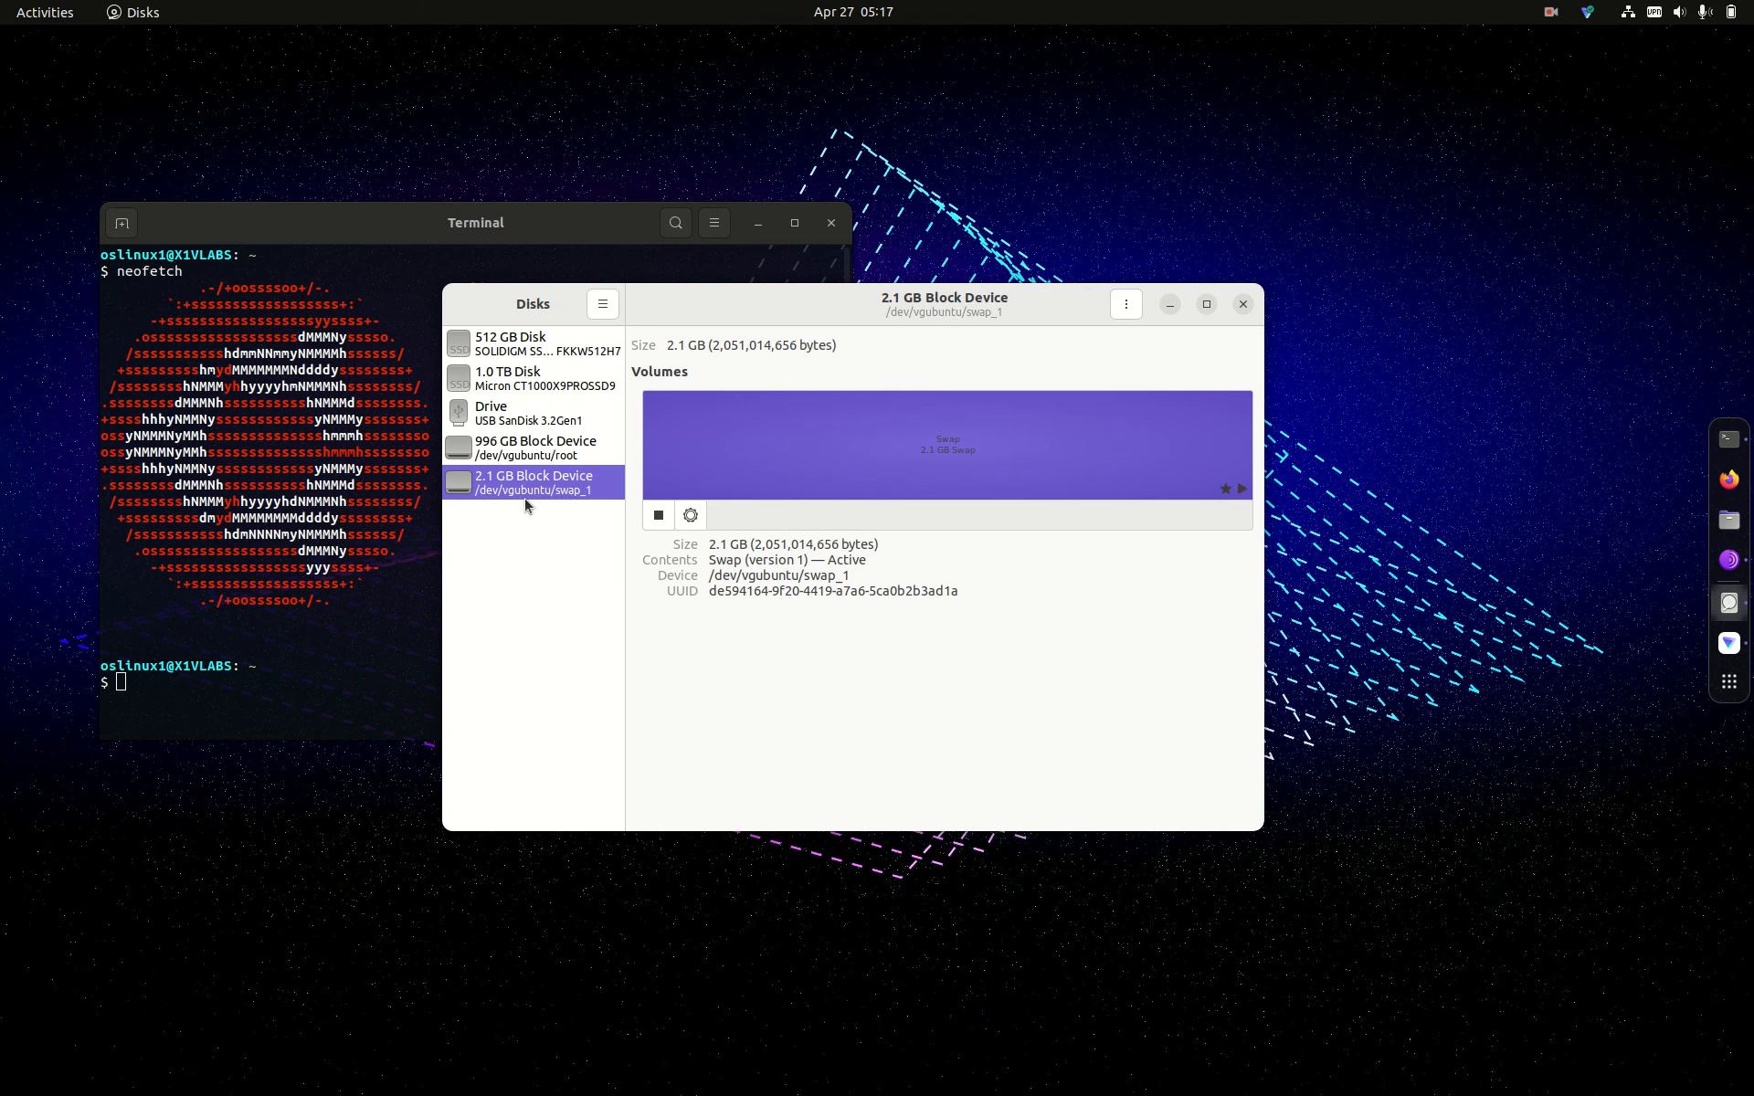
pyautogui.click(555, 394)
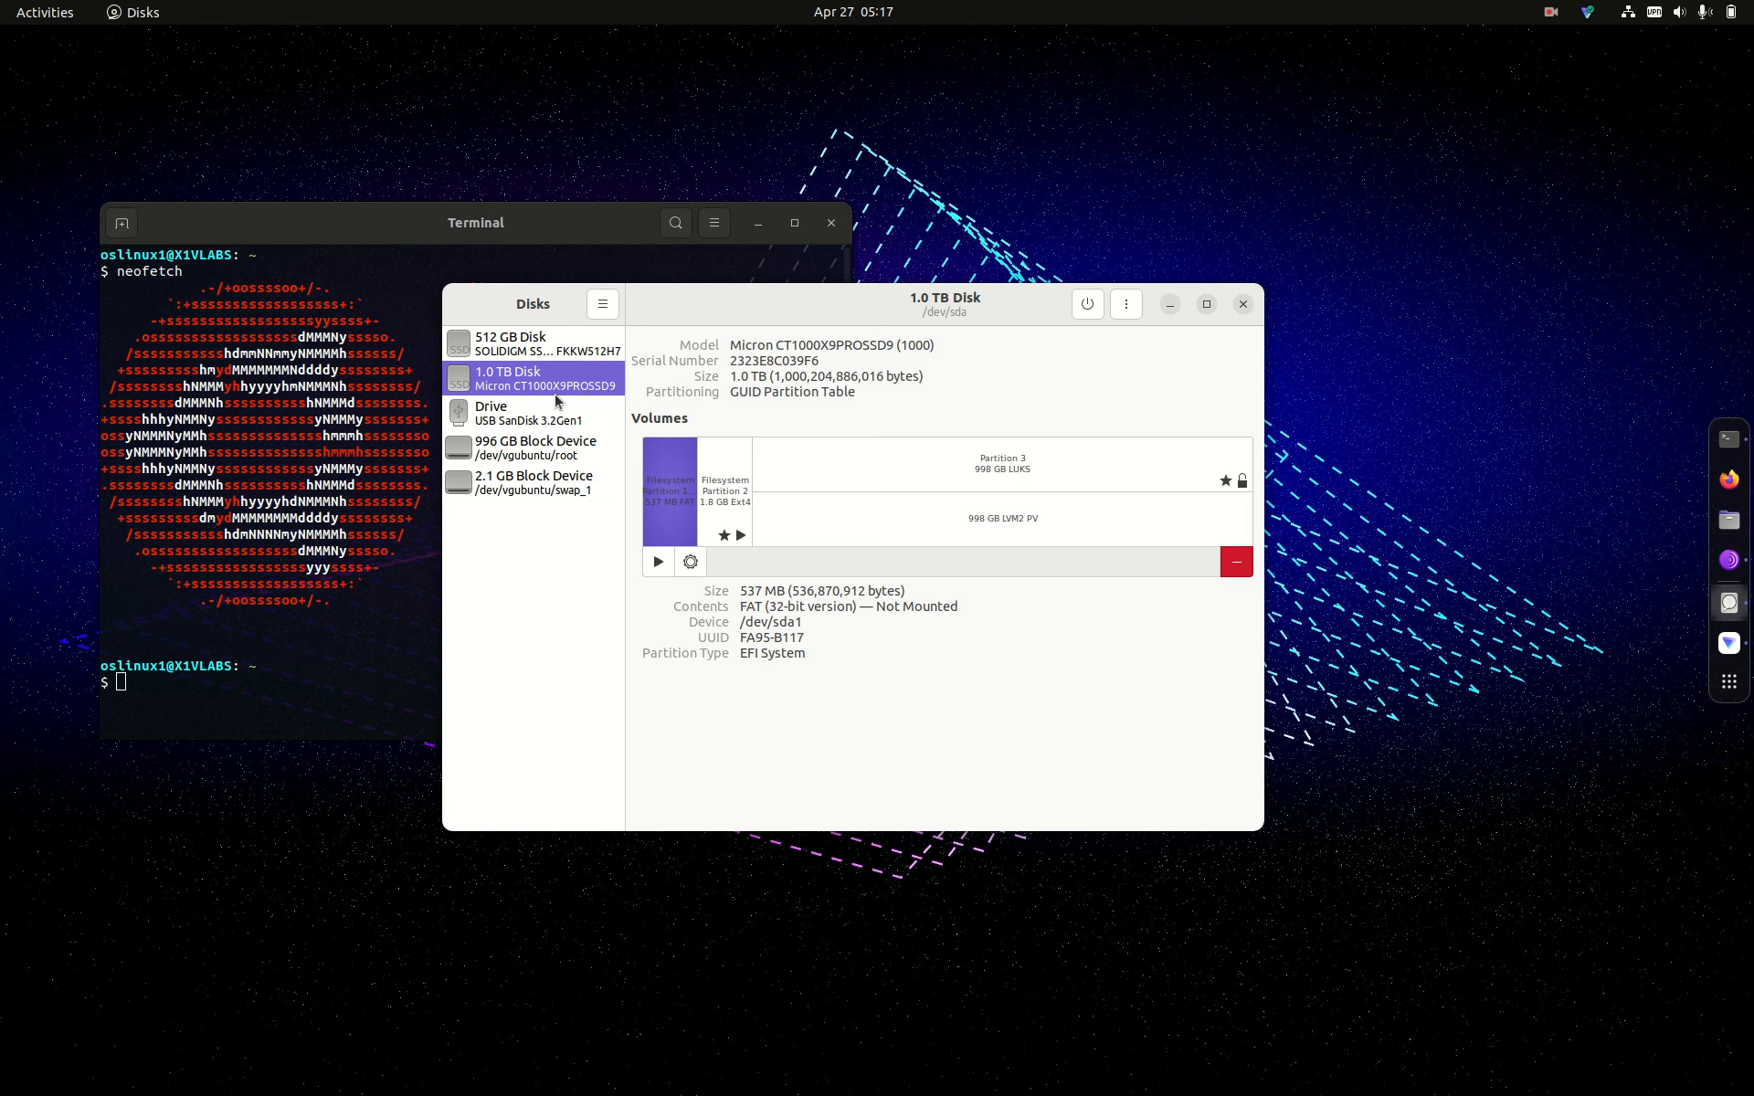
pyautogui.click(535, 421)
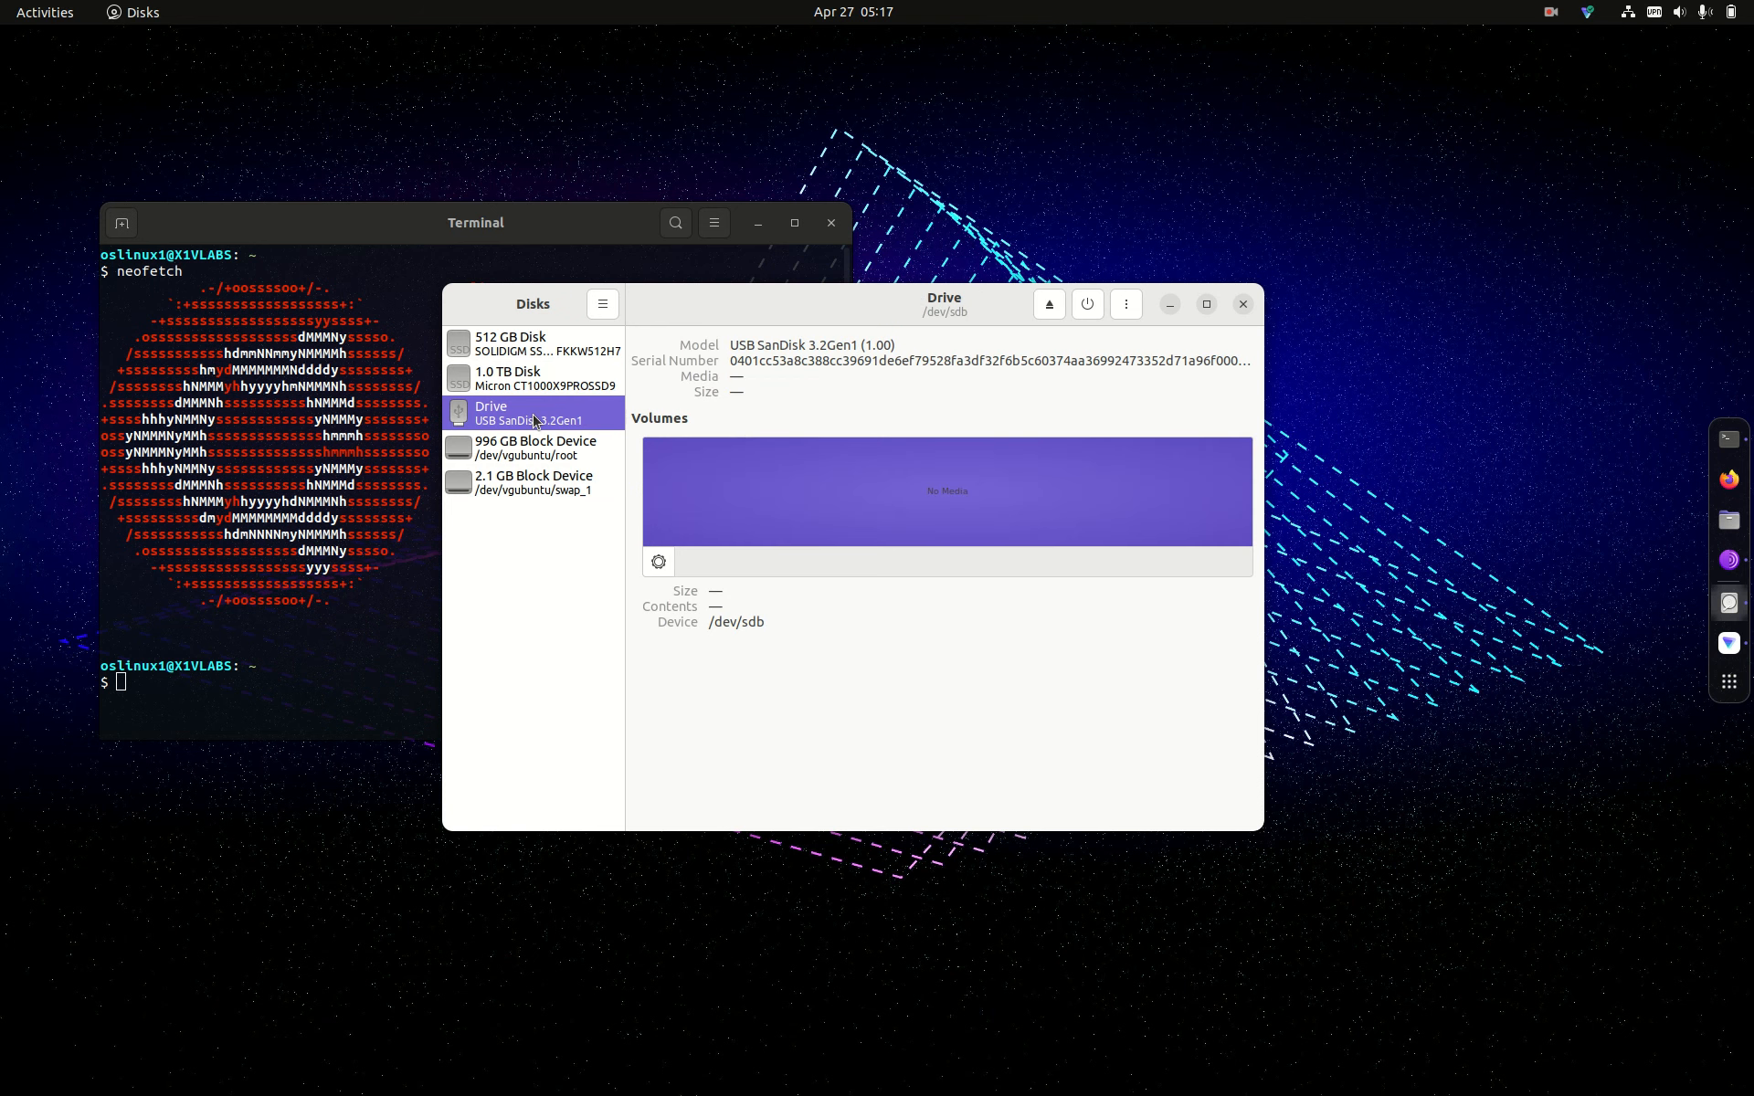
pyautogui.click(529, 480)
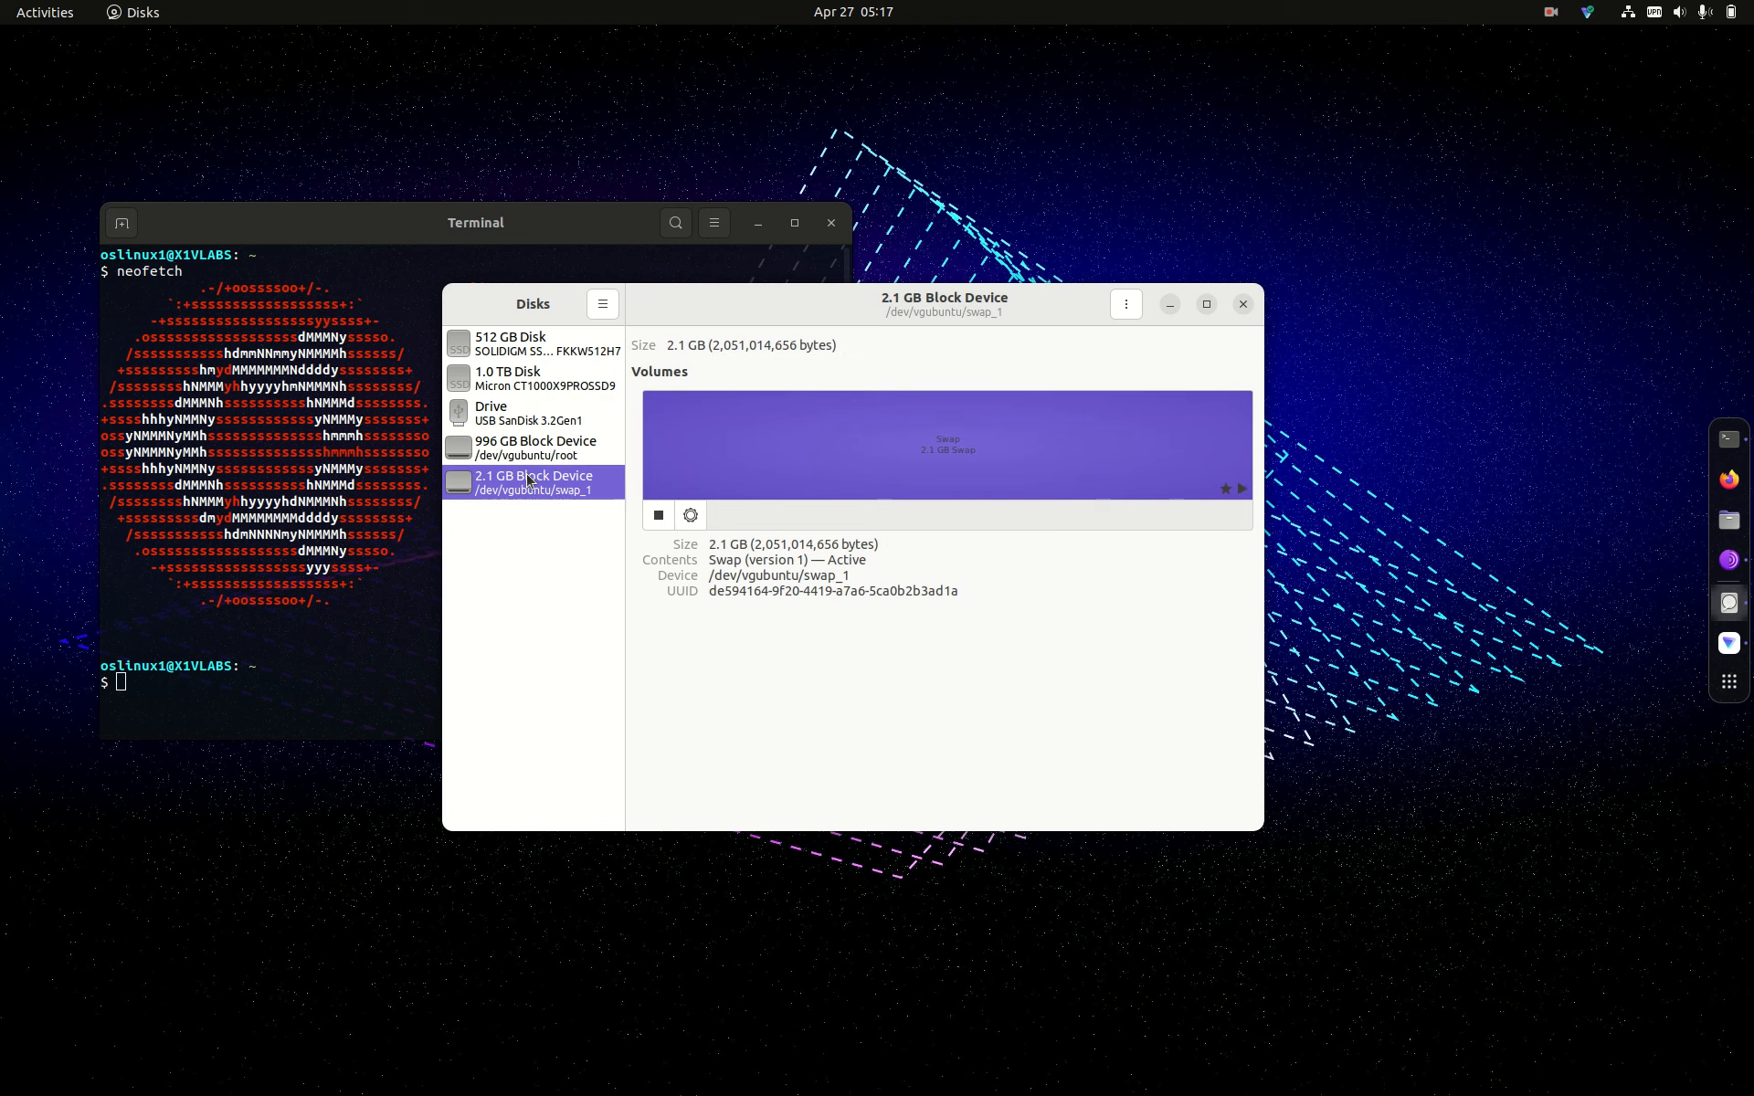
pyautogui.click(539, 457)
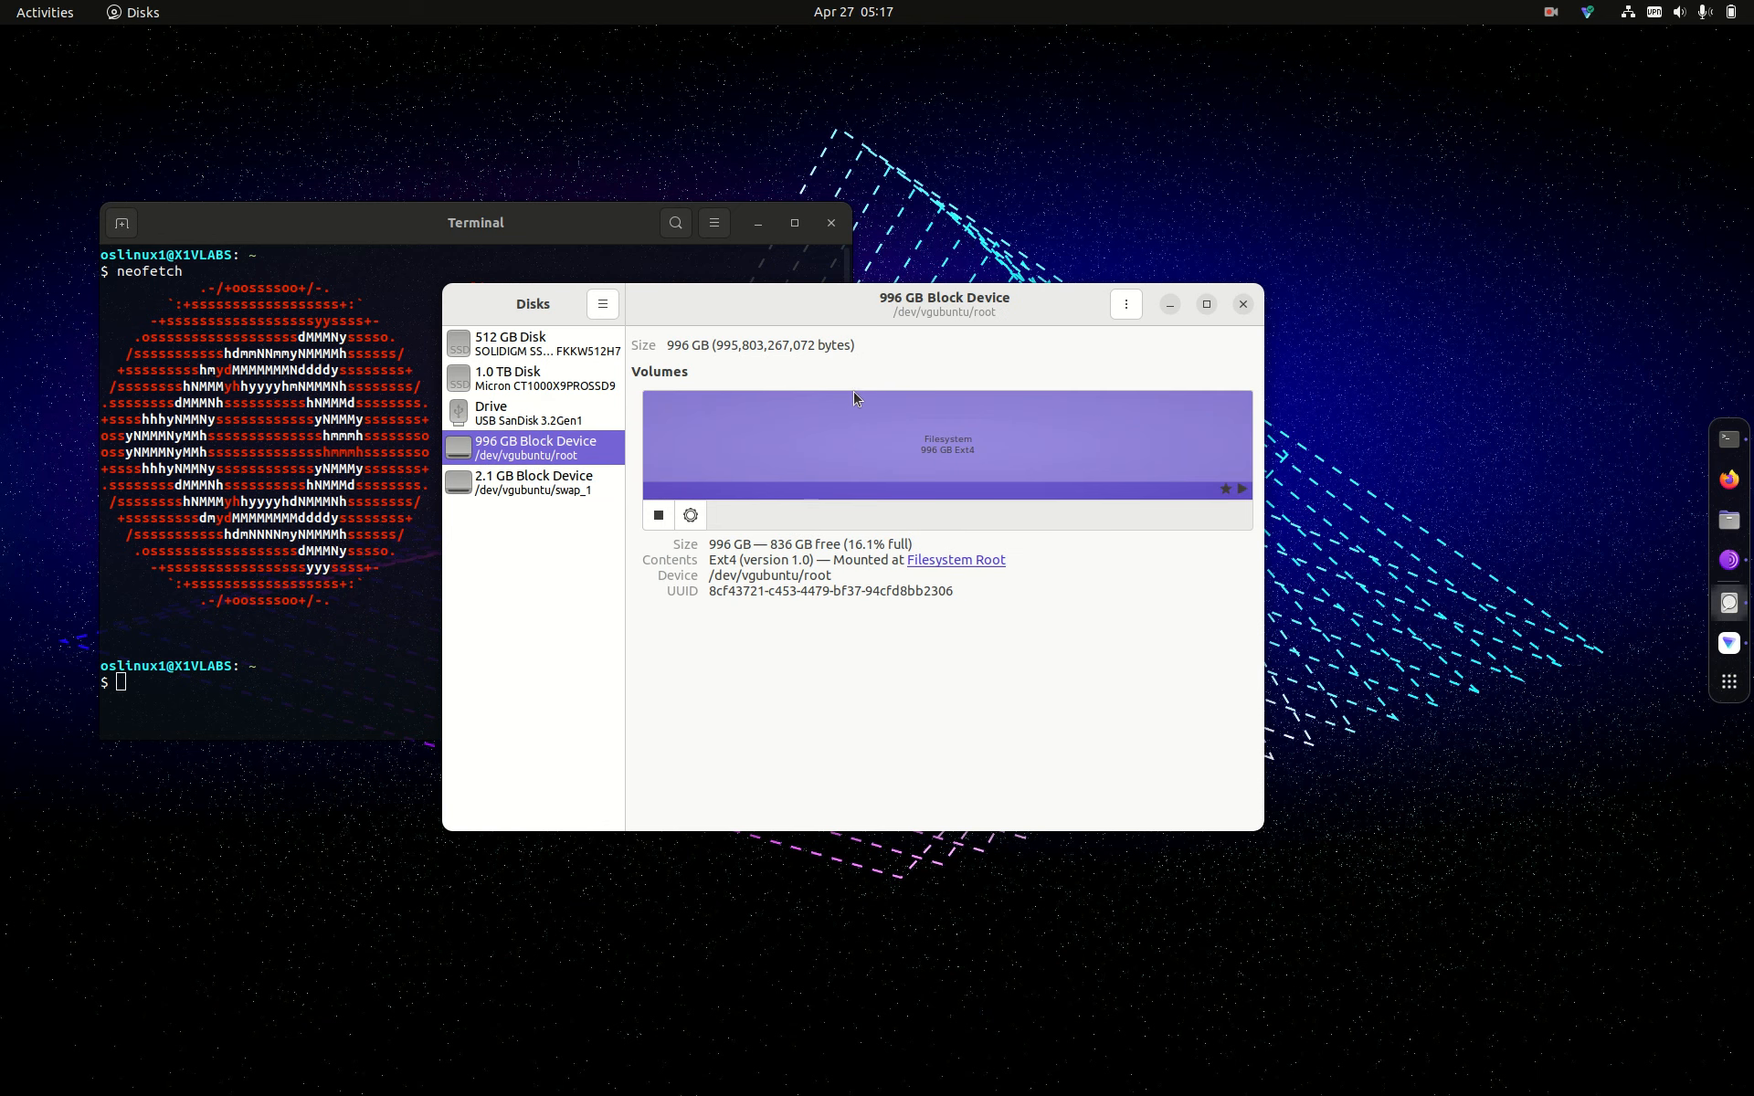
pyautogui.click(493, 345)
pyautogui.click(490, 374)
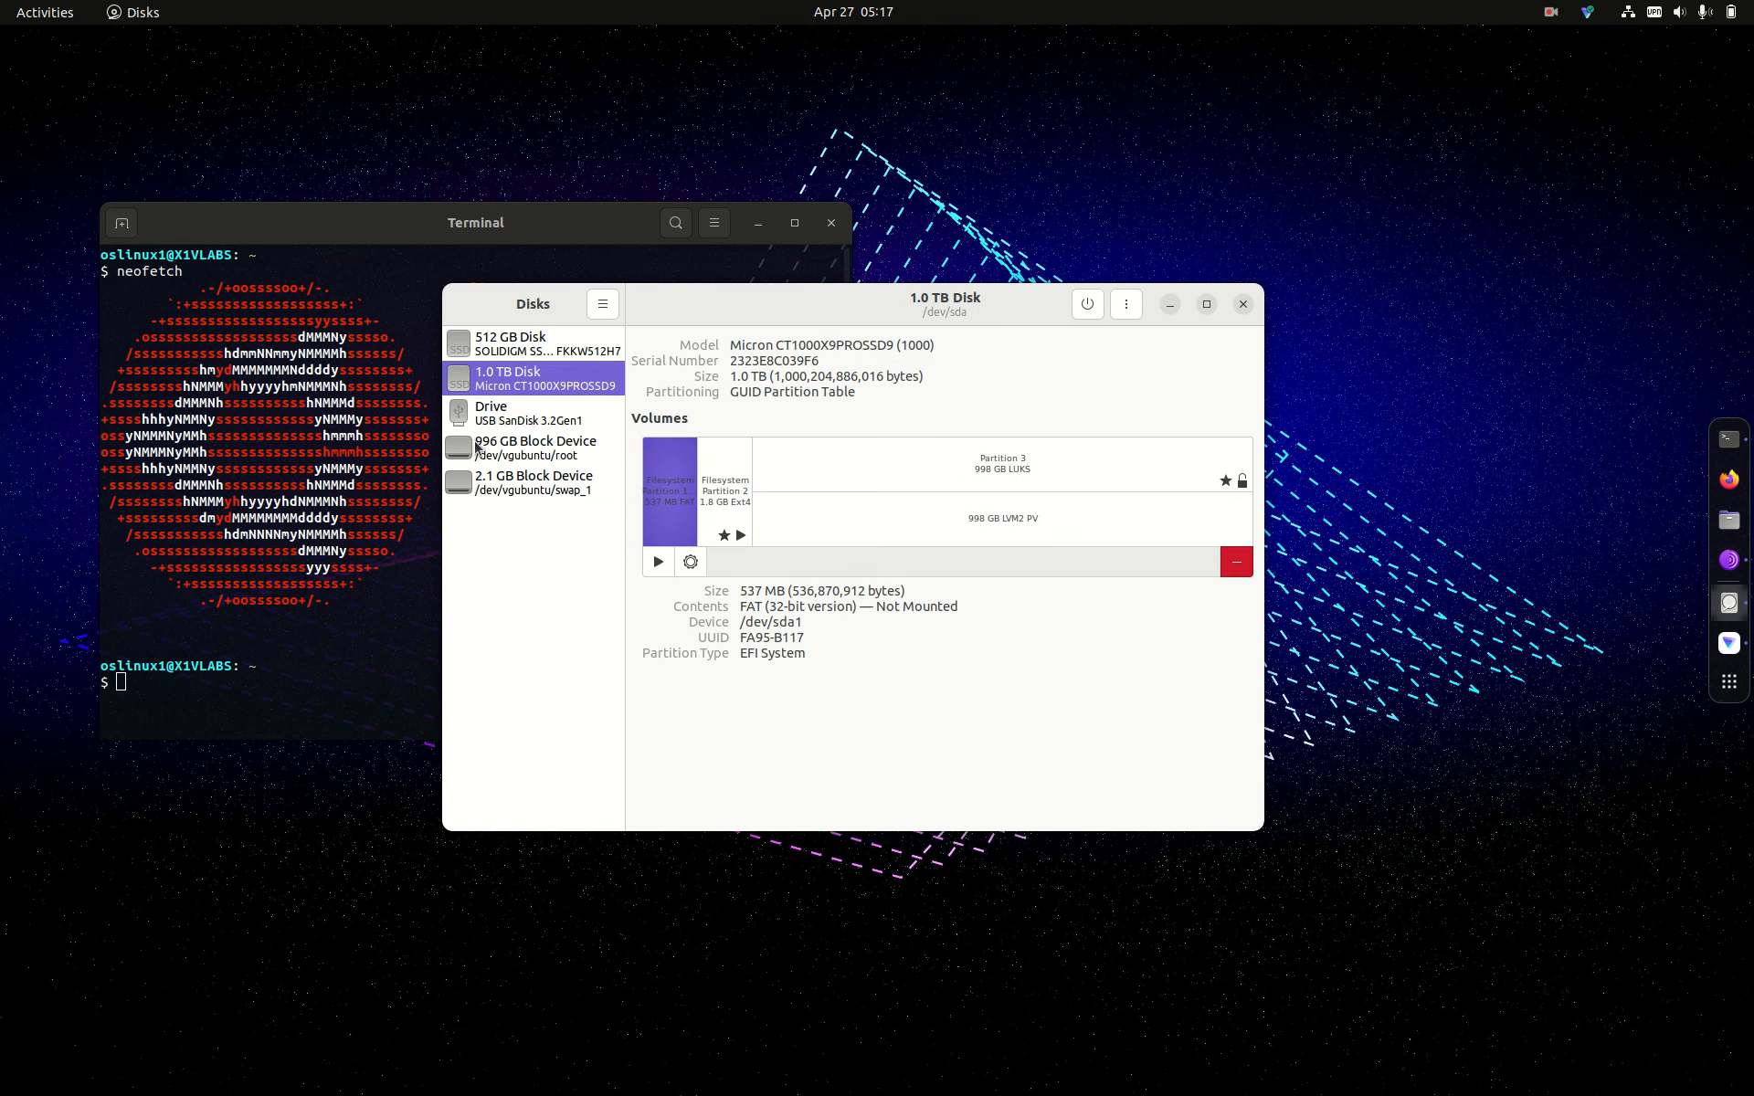
pyautogui.click(494, 419)
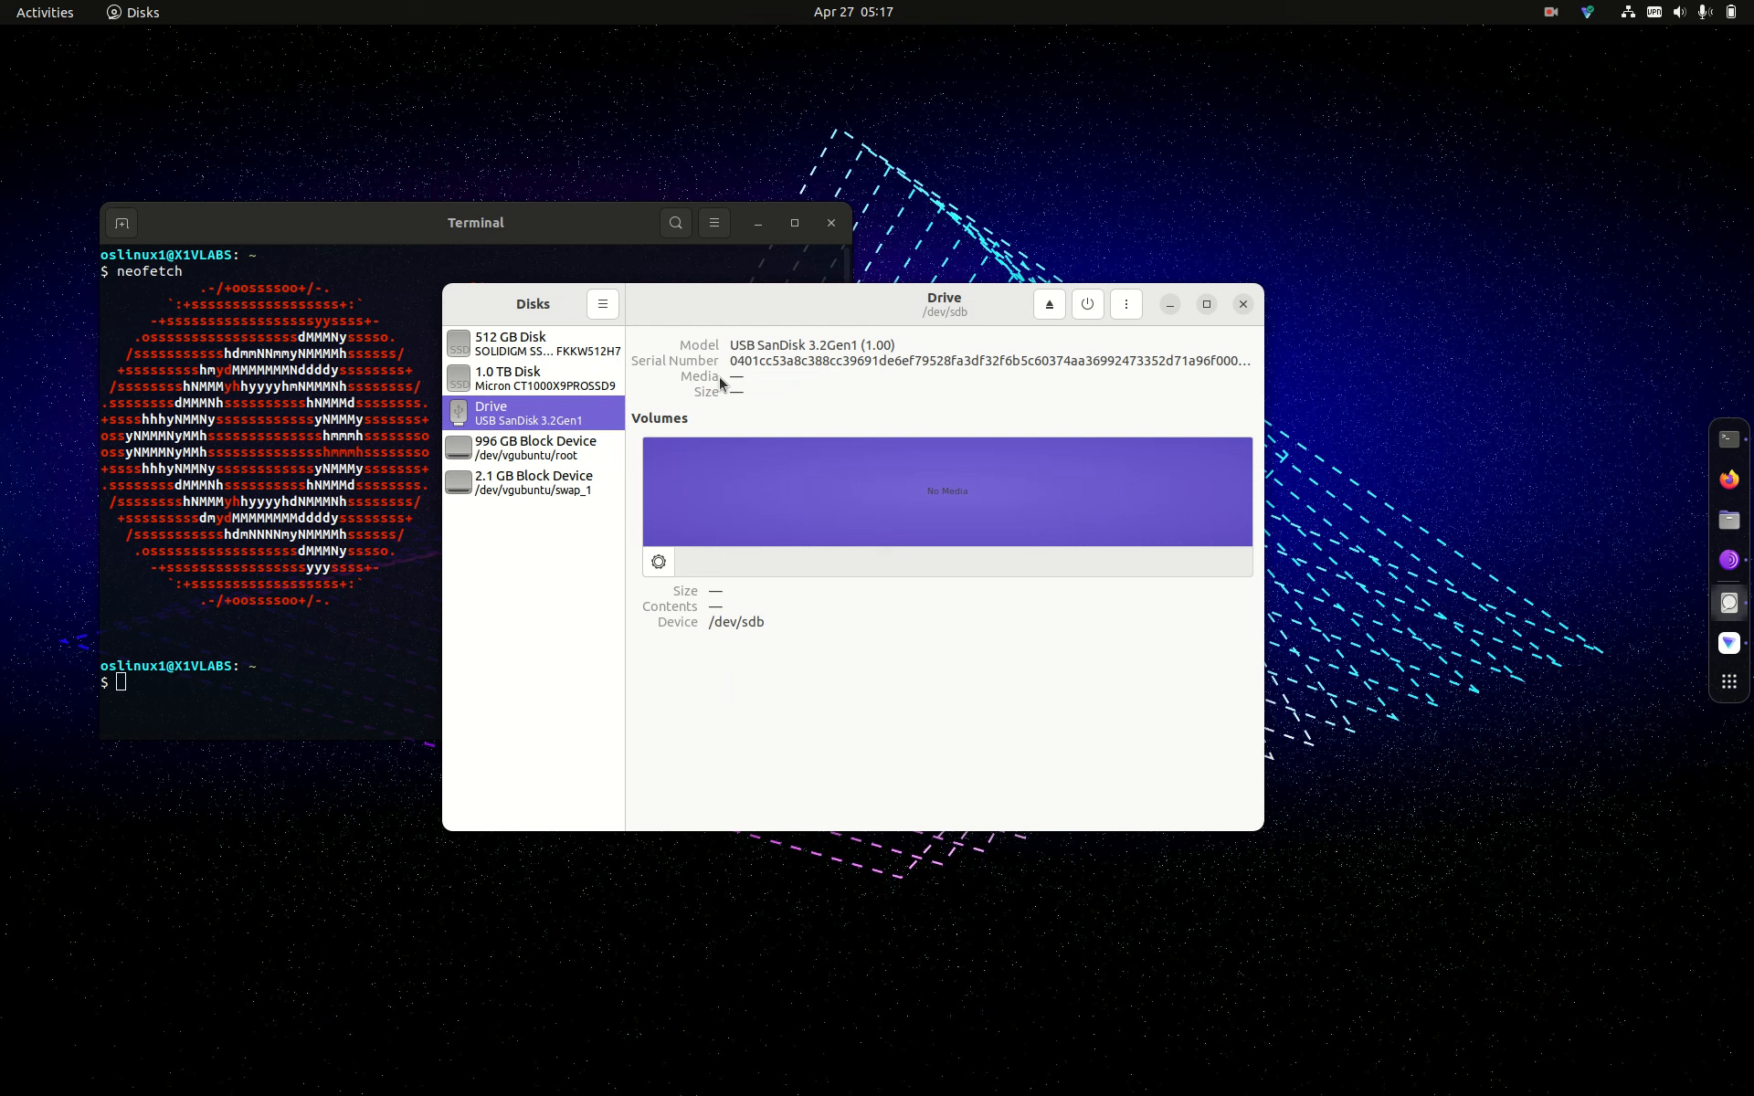
pyautogui.click(1244, 307)
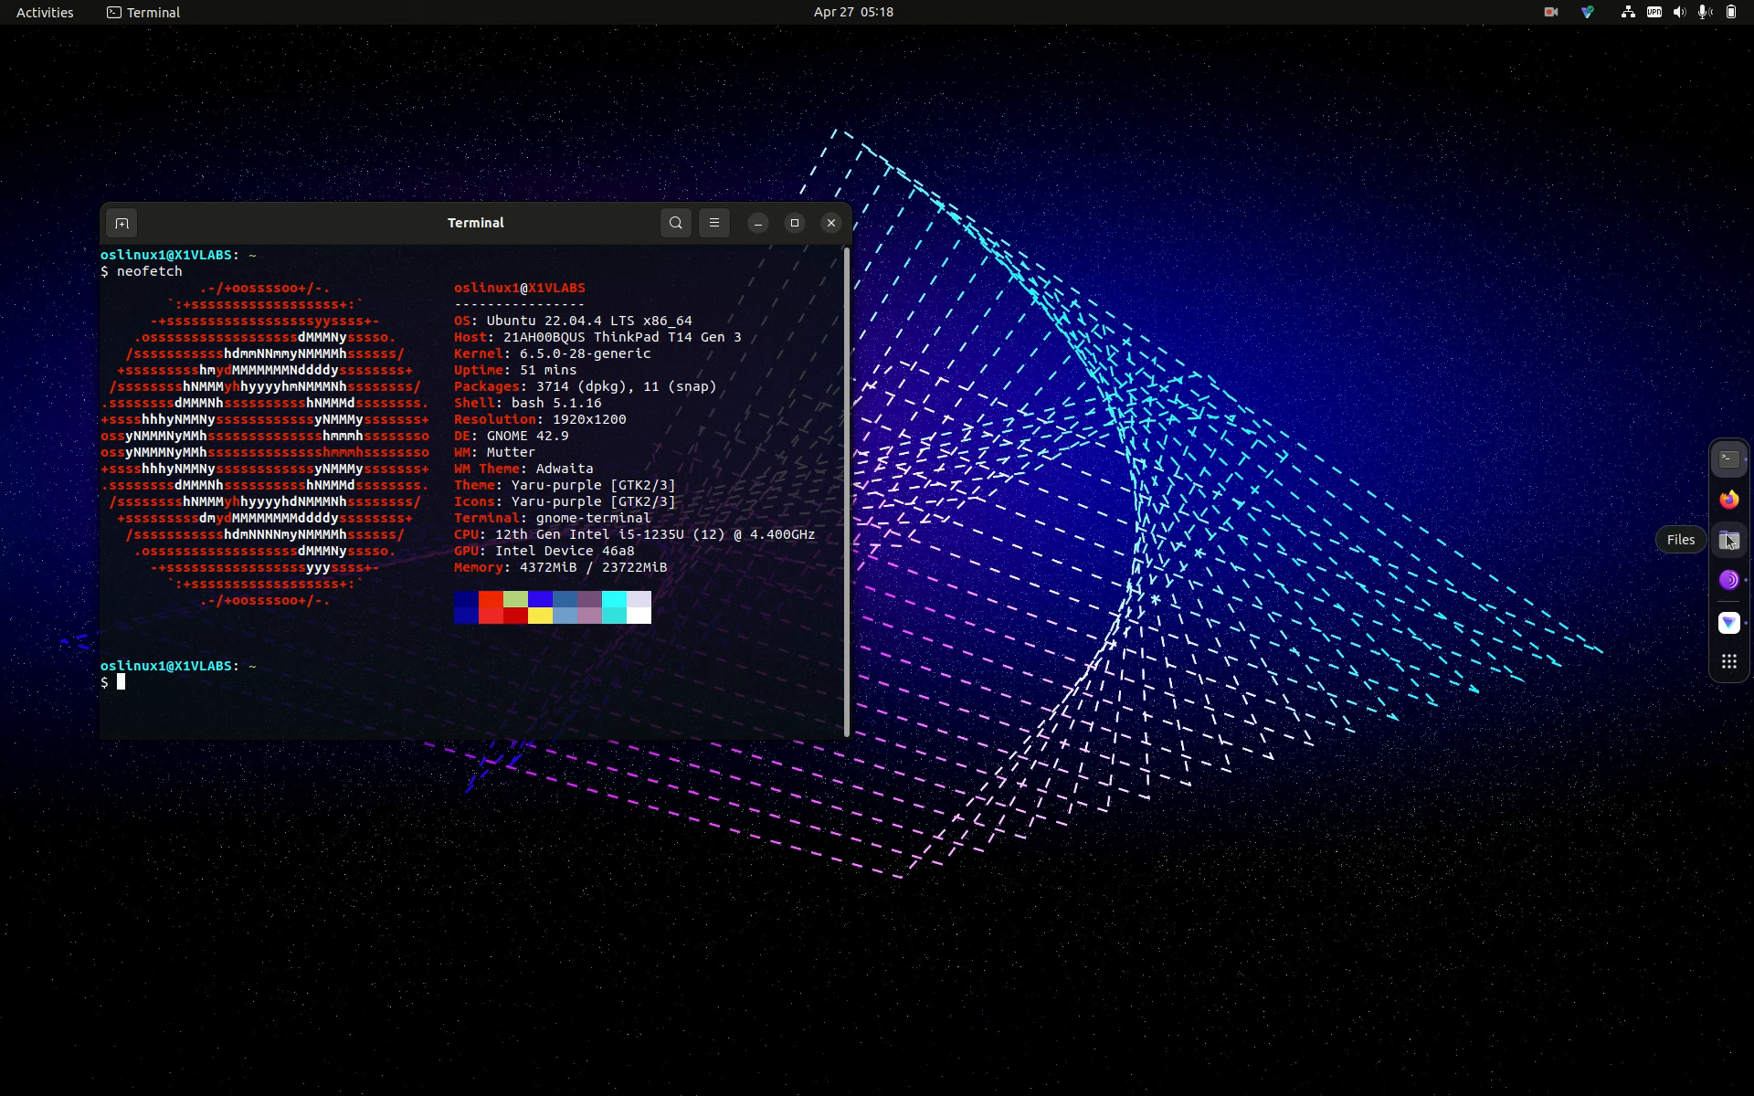
# Step: Briefly open and close Files, then launch Settings, view the Sound page, and close it
pyautogui.click(1729, 540)
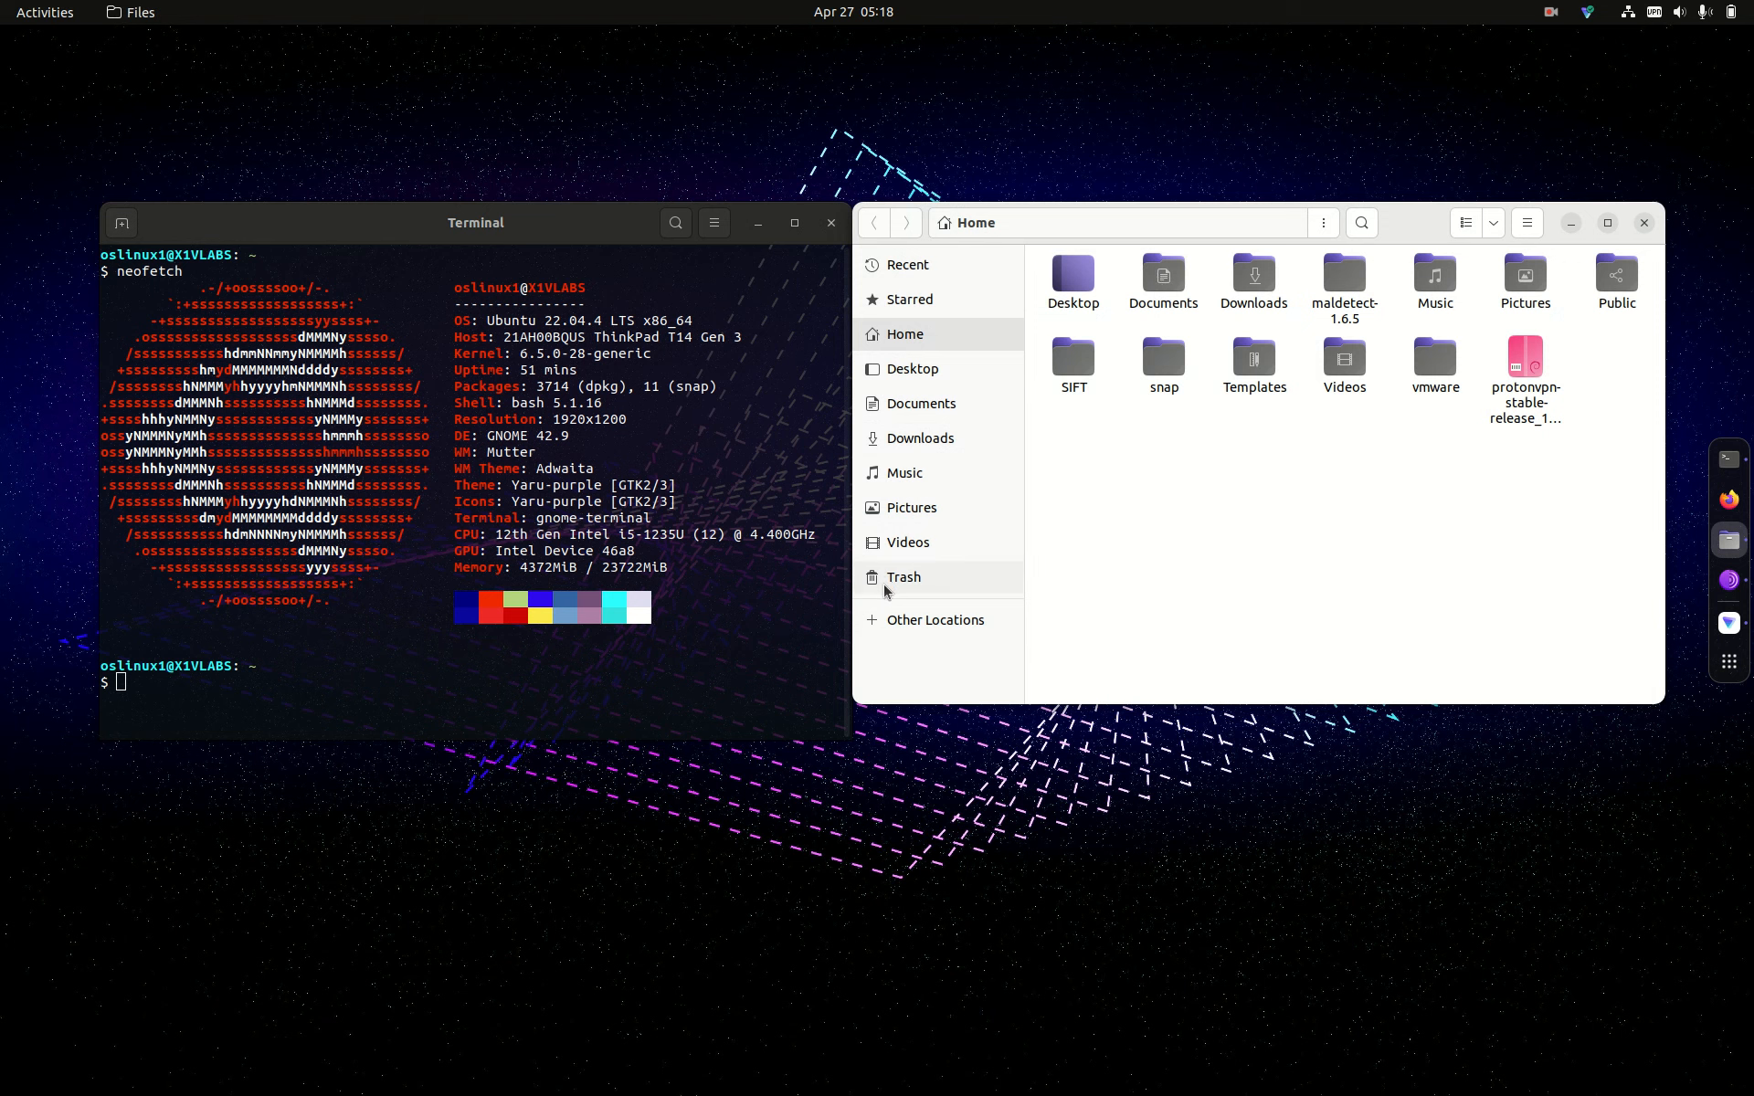
pyautogui.click(1643, 225)
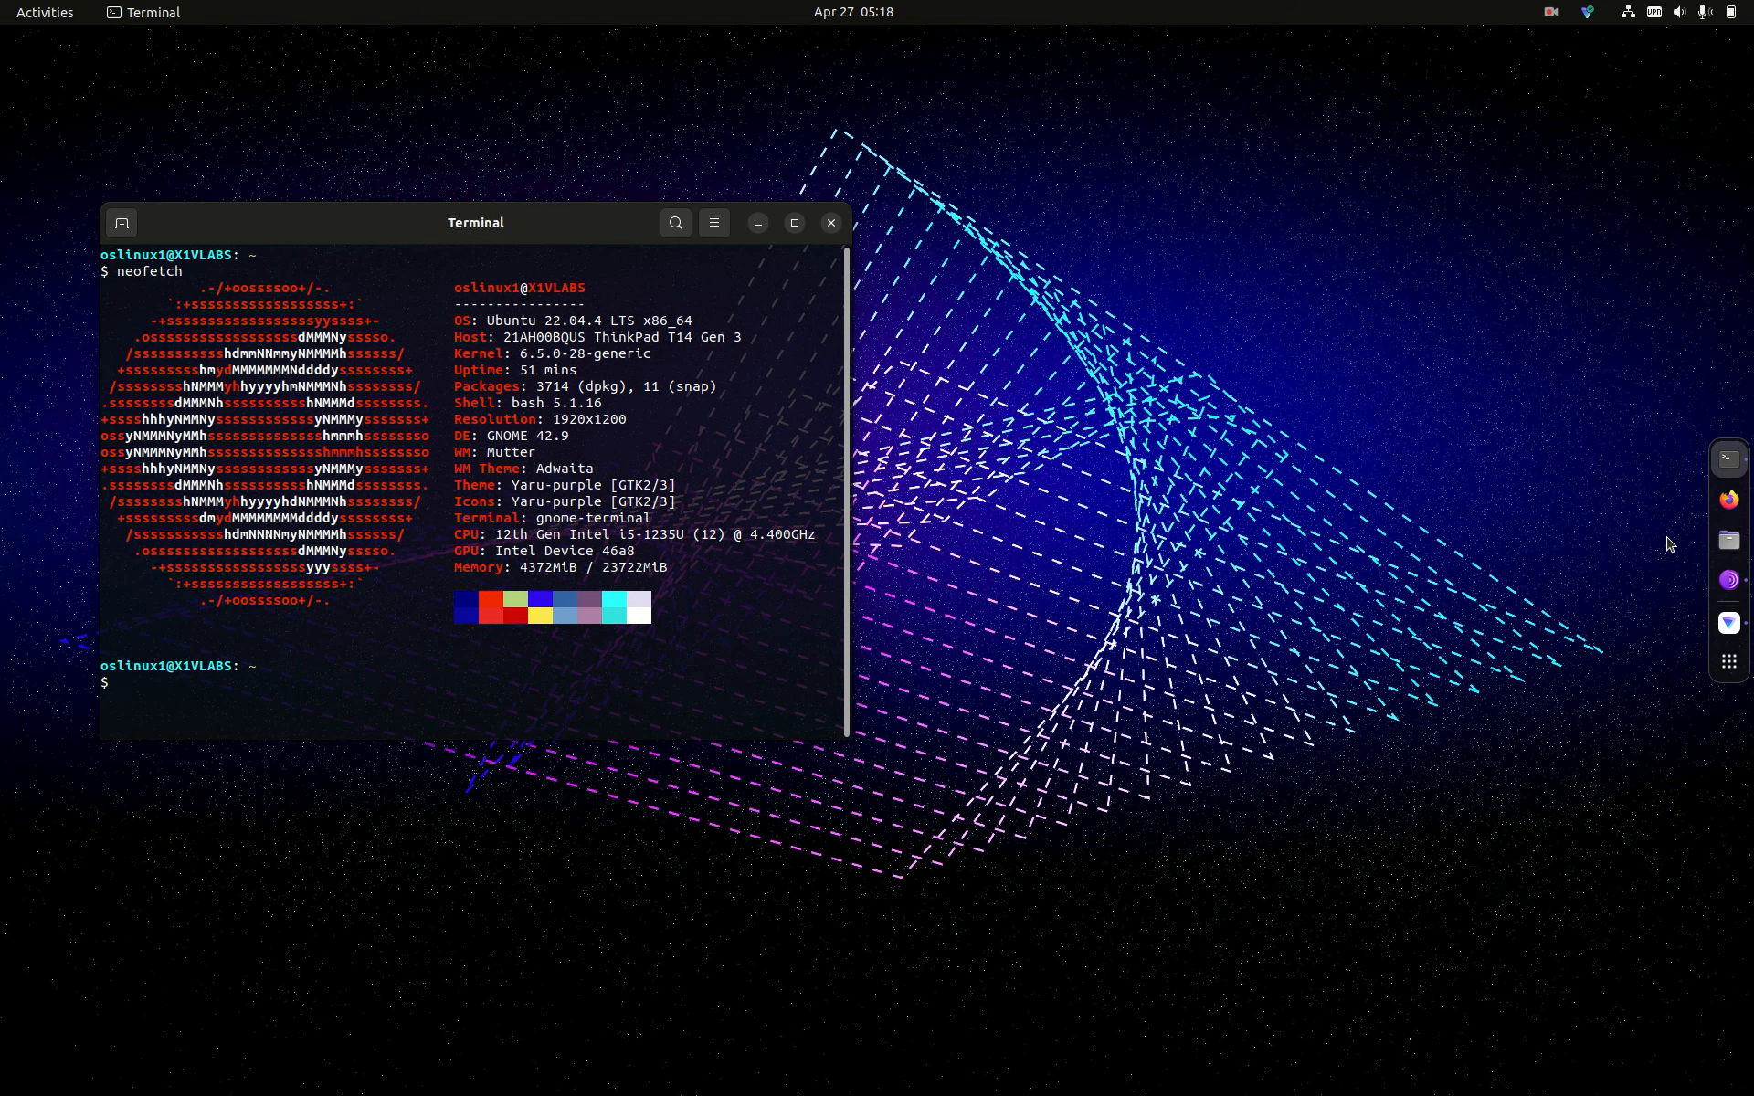
pyautogui.click(1729, 661)
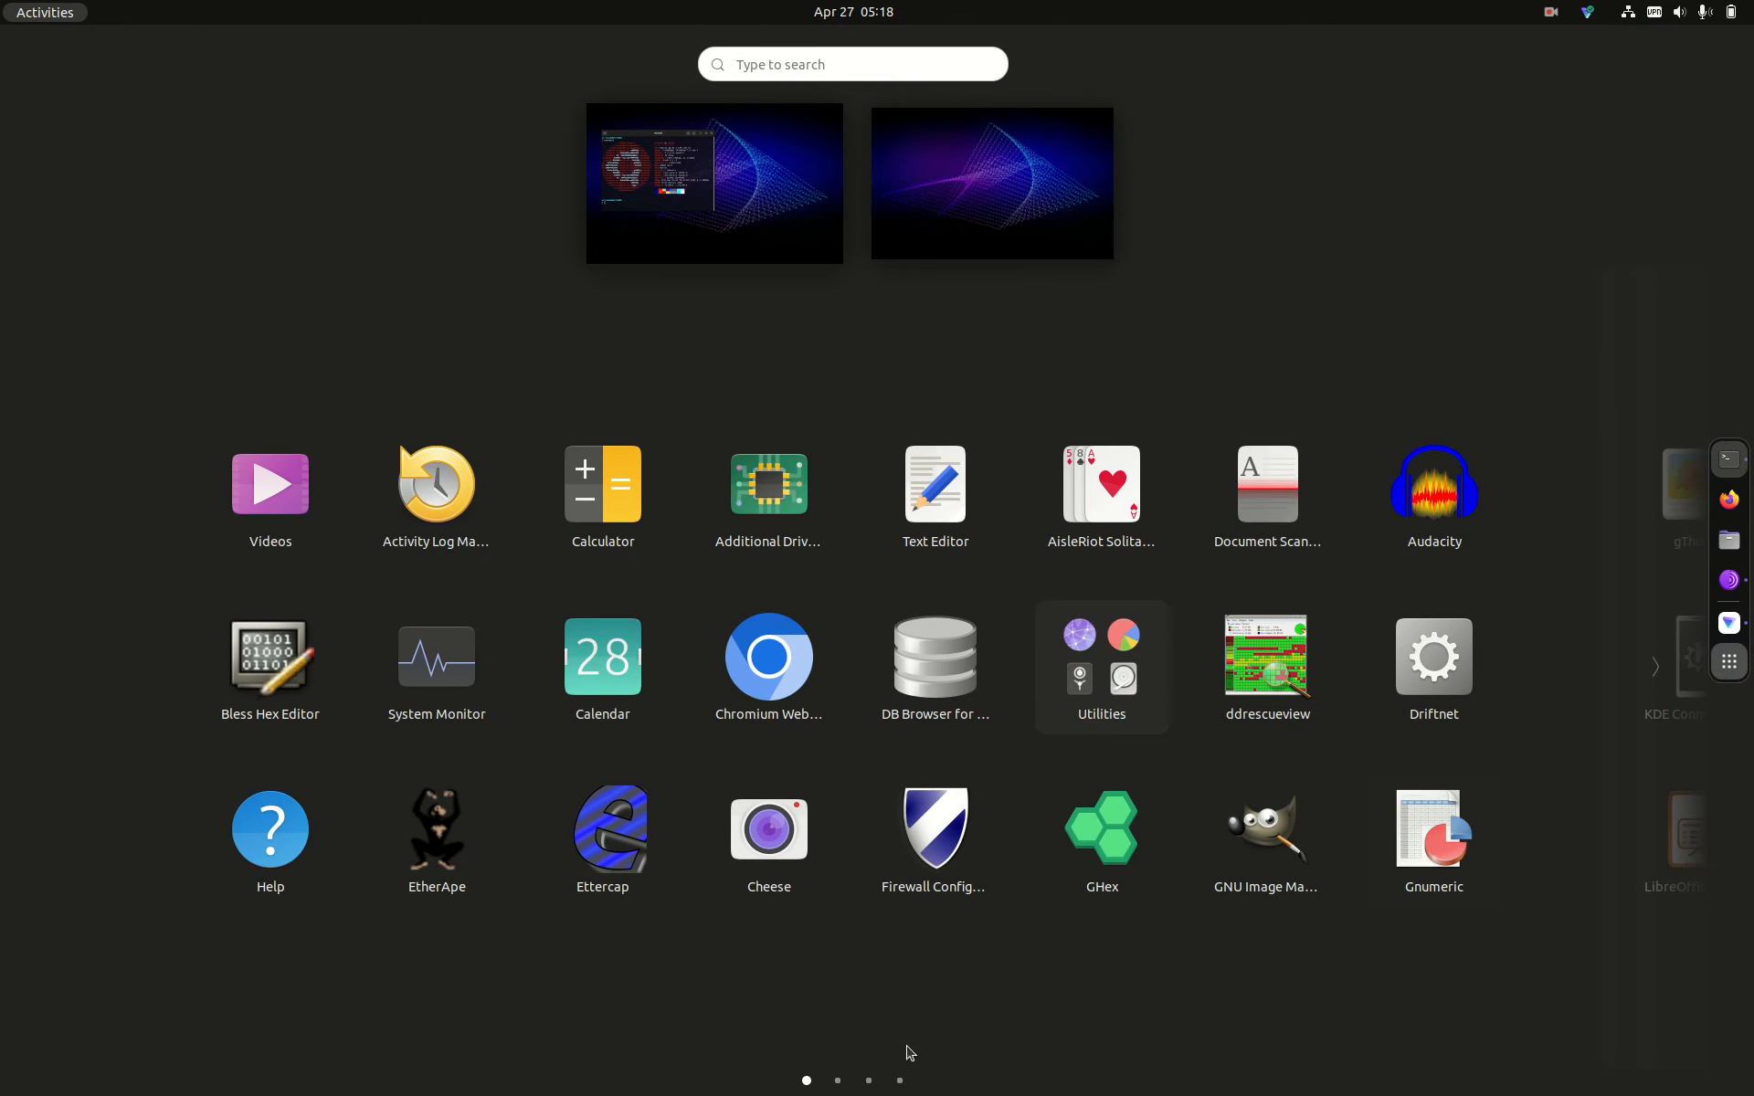
pyautogui.click(838, 1081)
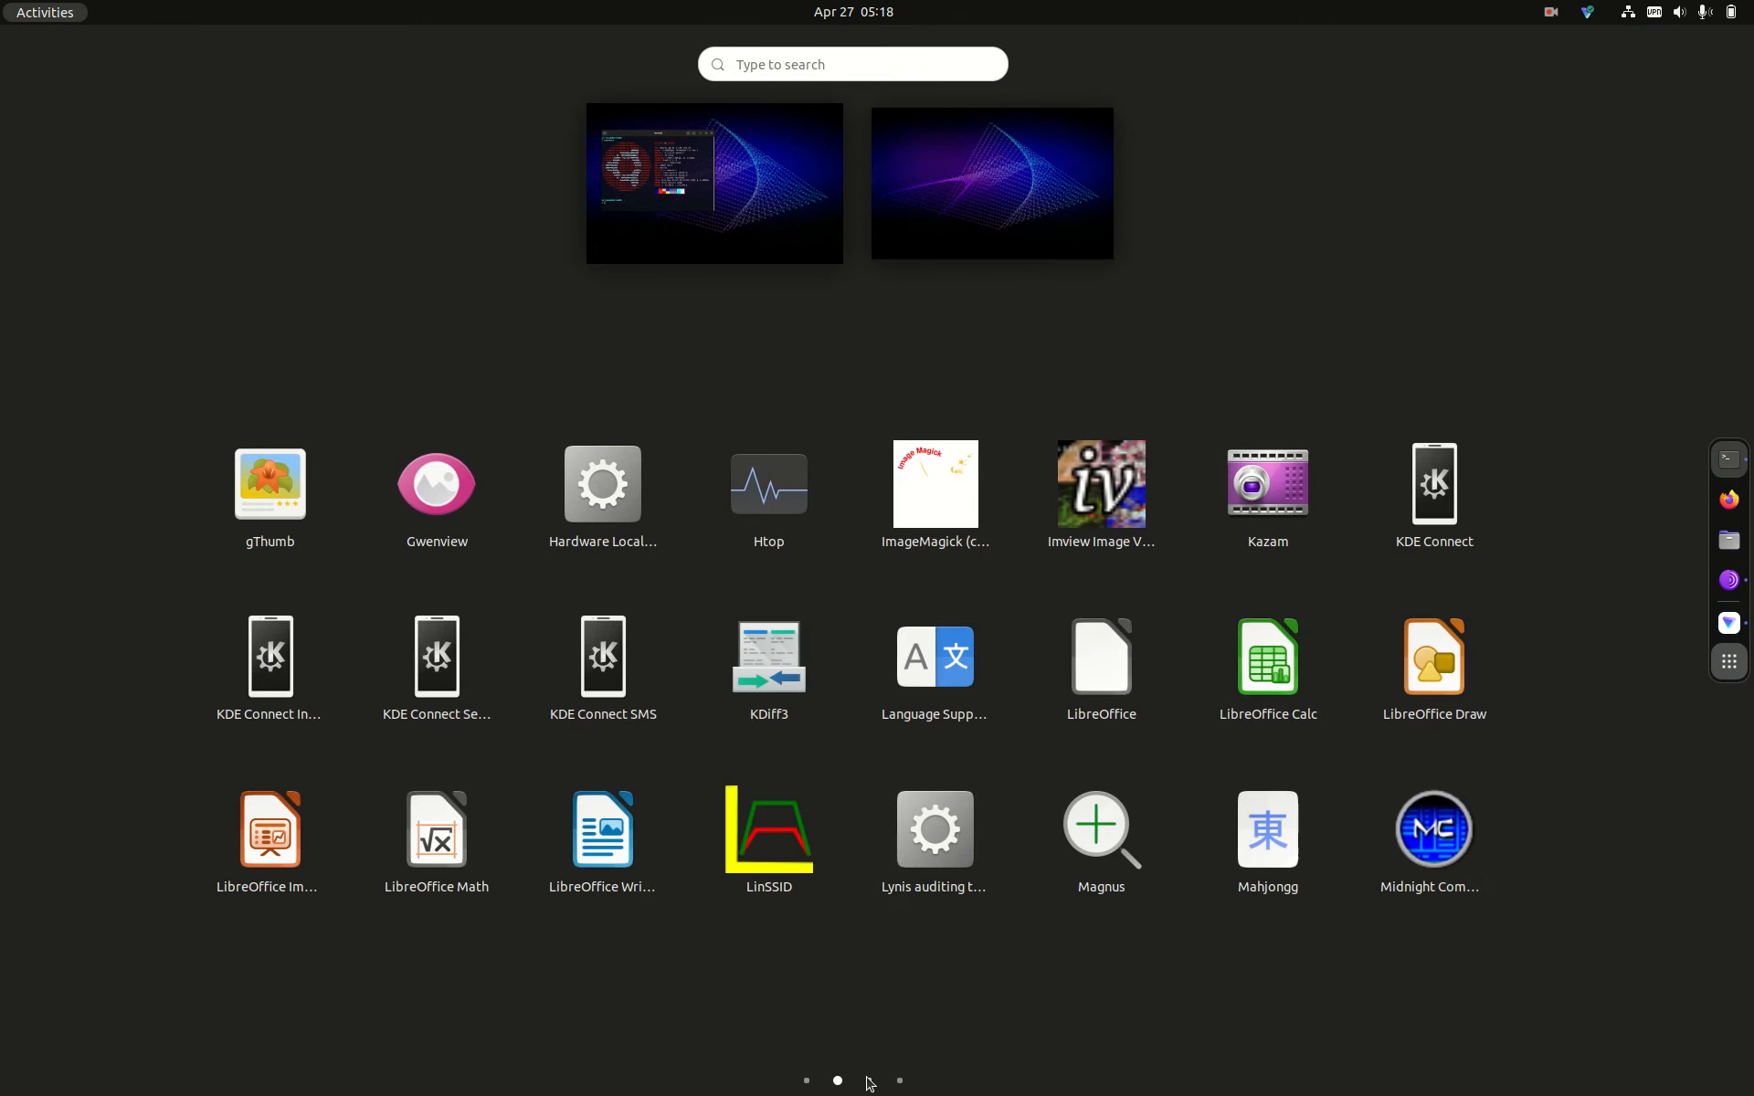
pyautogui.click(868, 1081)
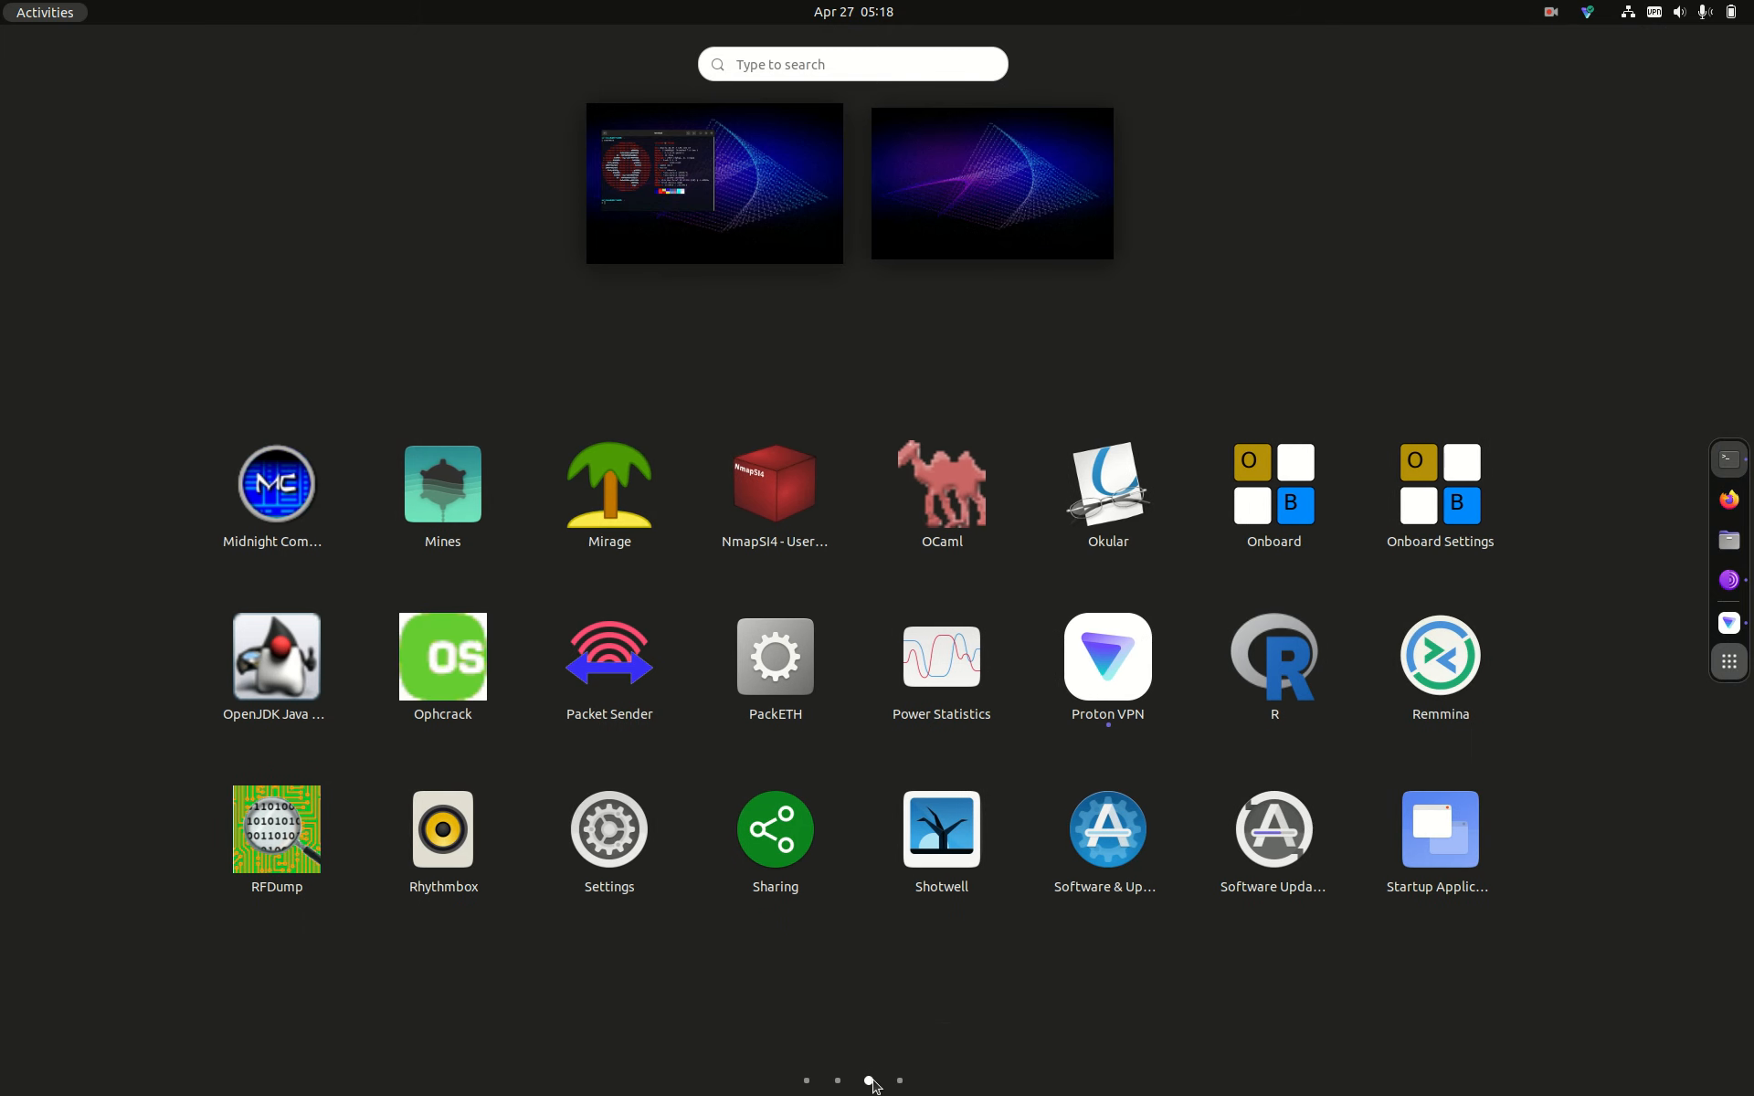
pyautogui.click(606, 836)
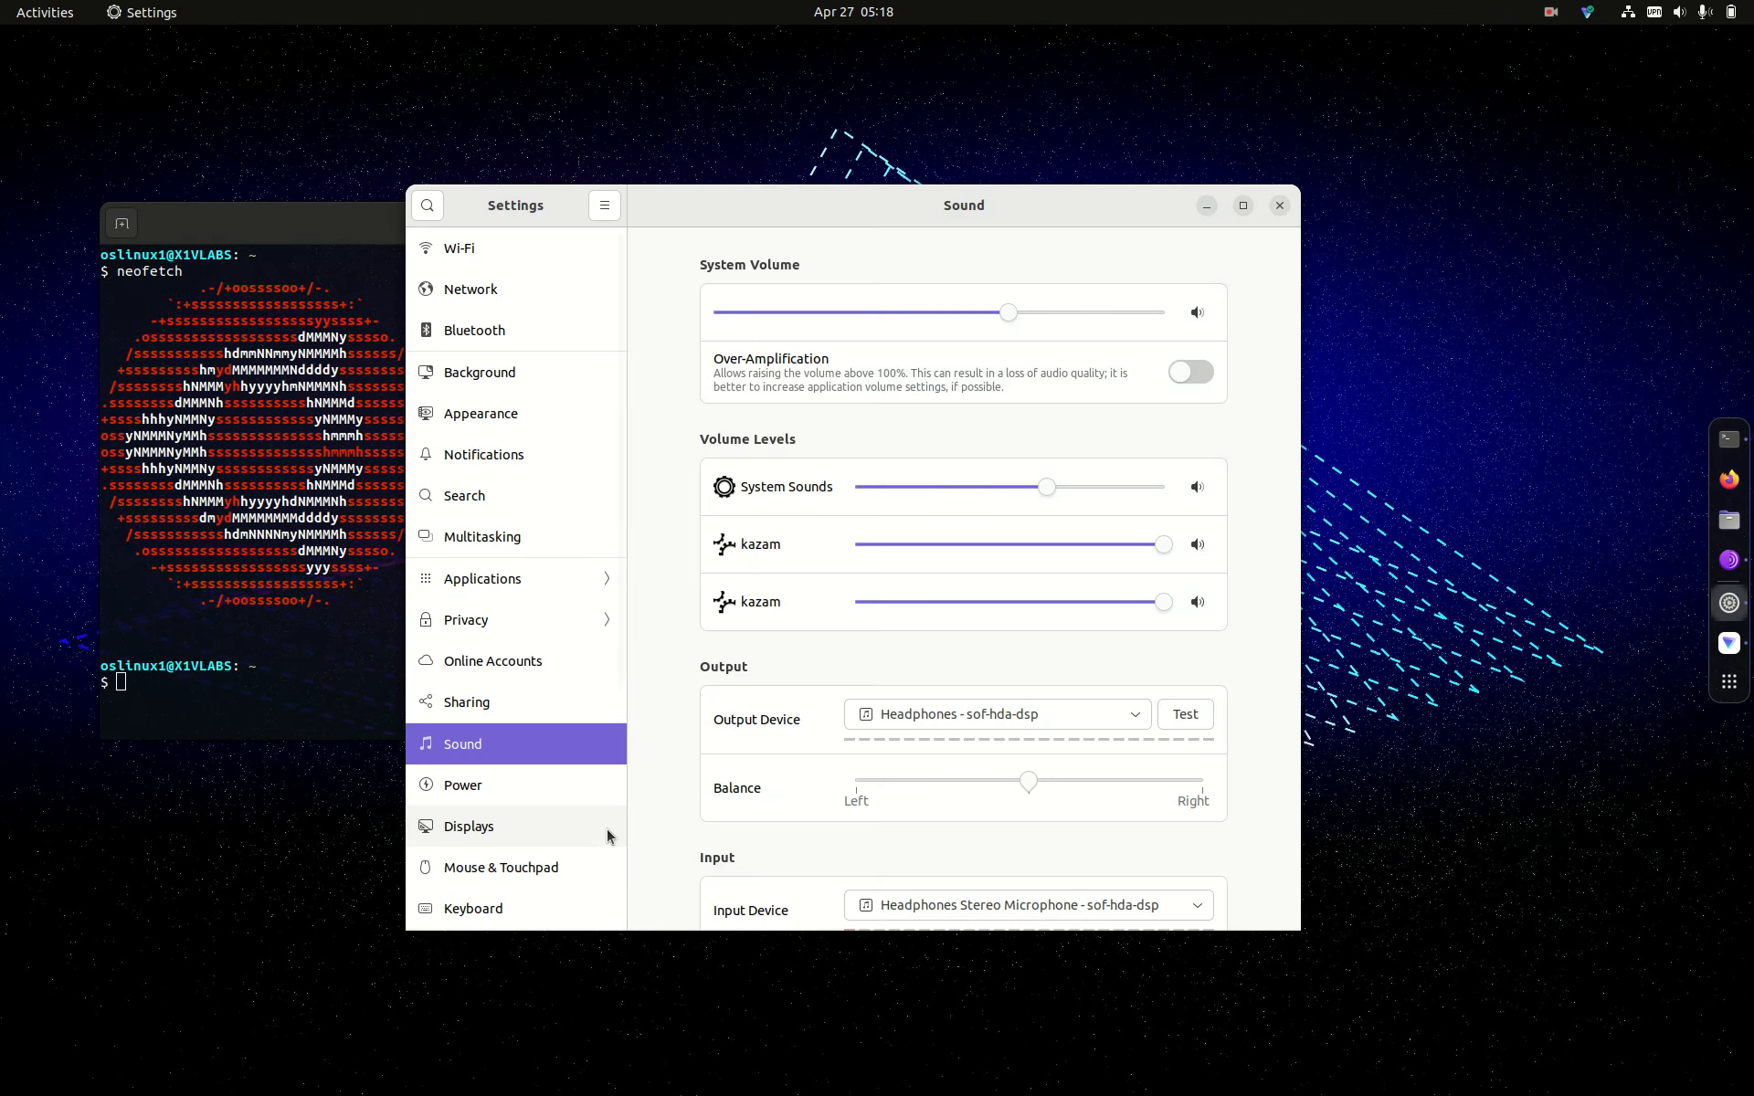
pyautogui.moveTo(621, 692); pyautogui.dragTo(675, 408)
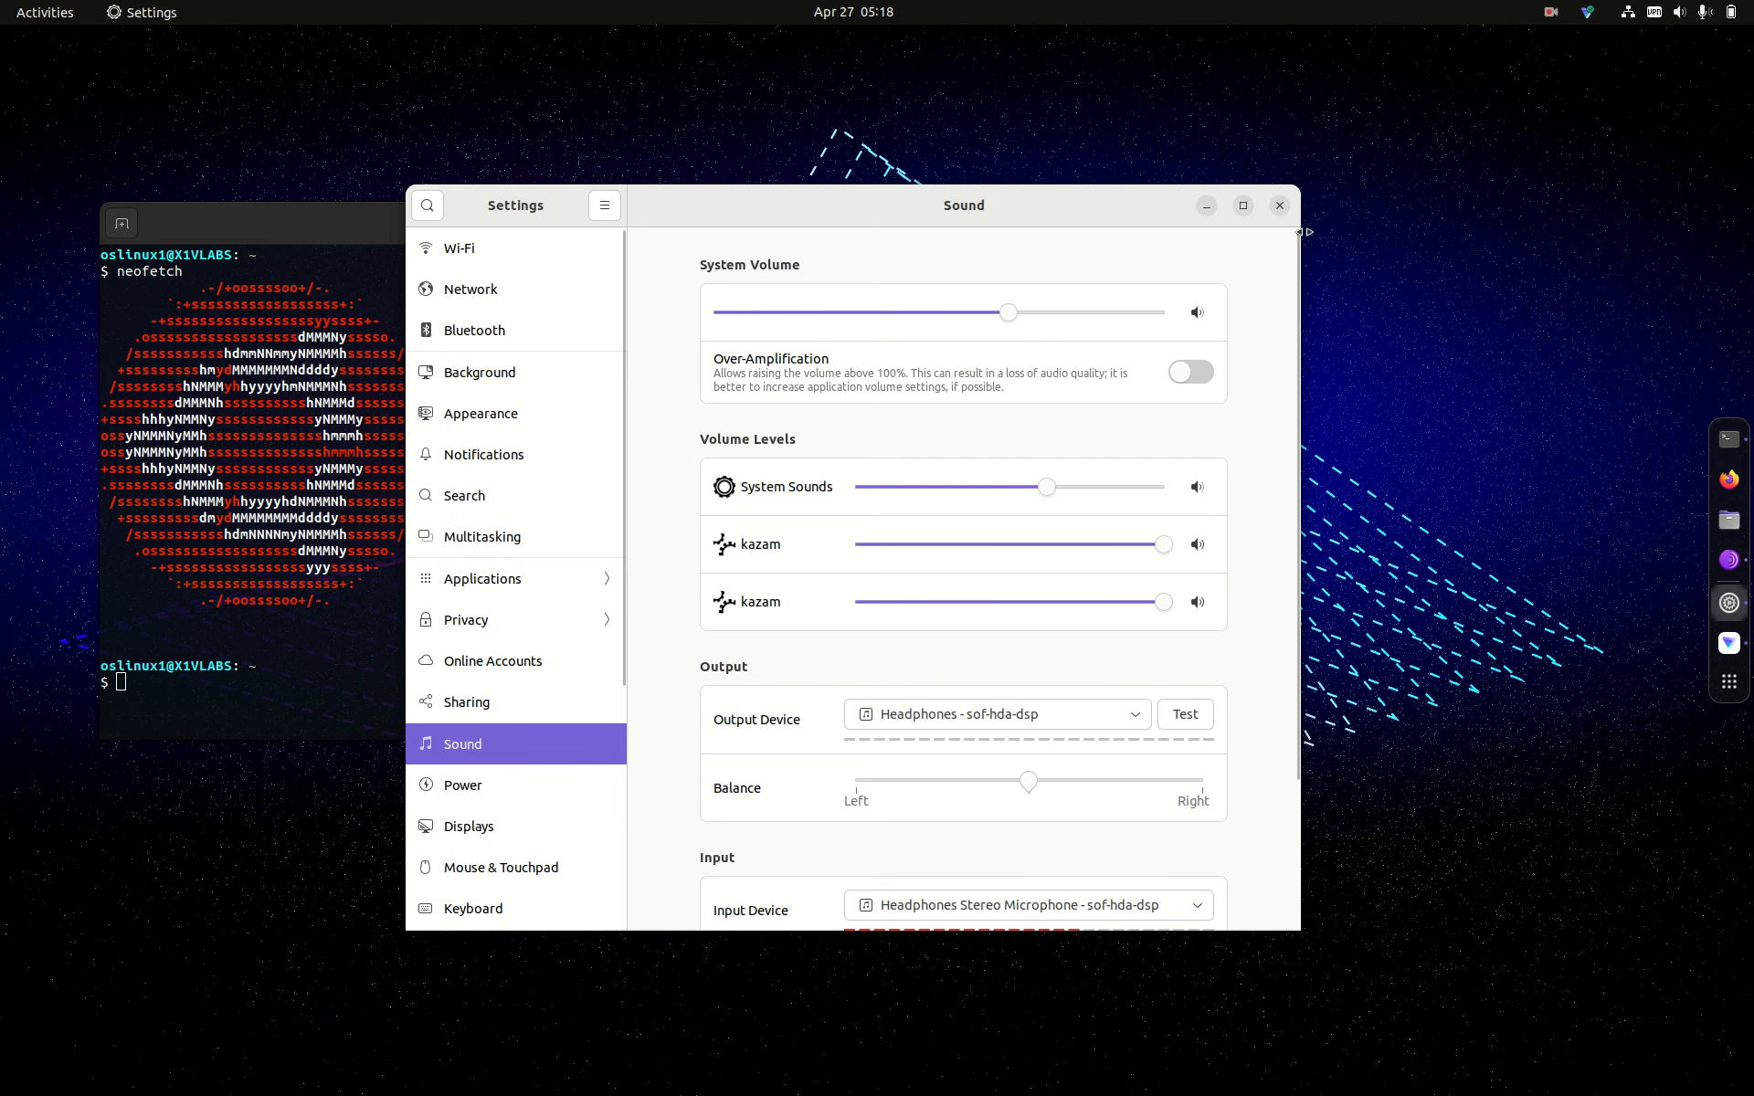
pyautogui.click(1279, 206)
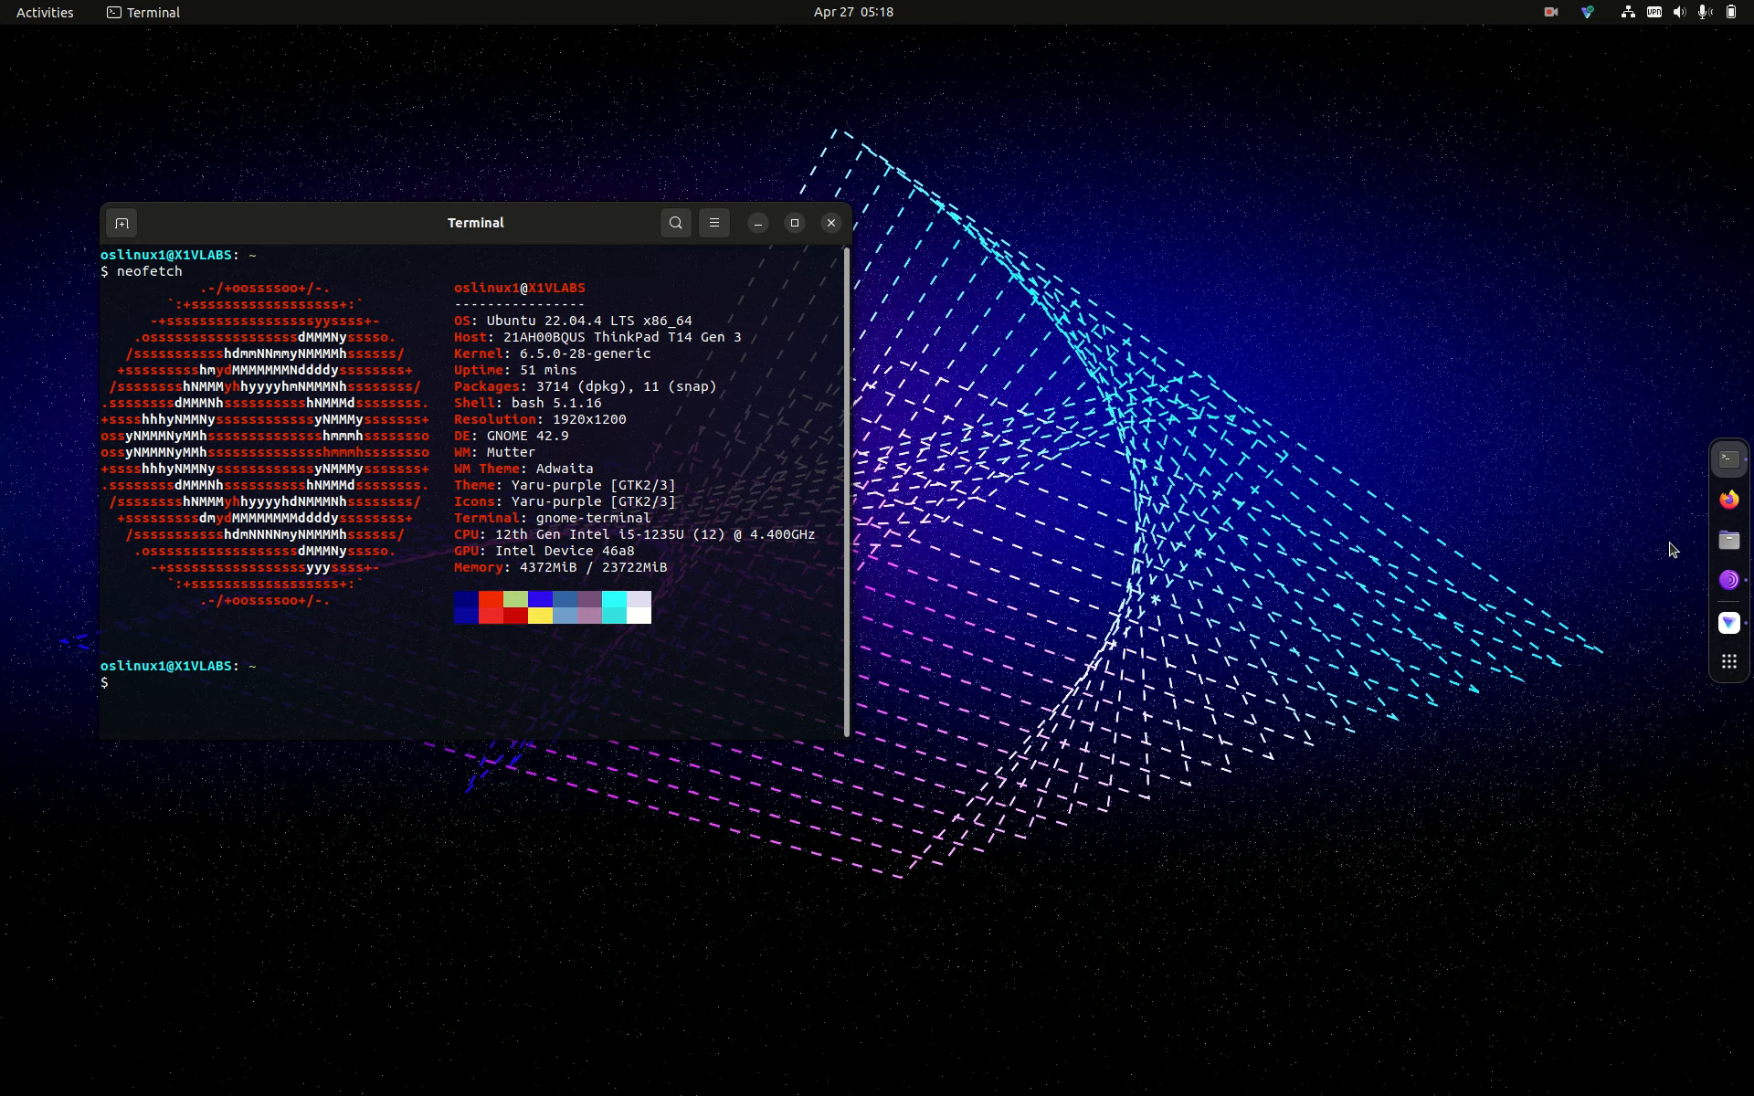
# Step: In Downloads, view the permissions of ubuntu-24.04-desktop-amd64.iso in its Properties
pyautogui.click(1727, 543)
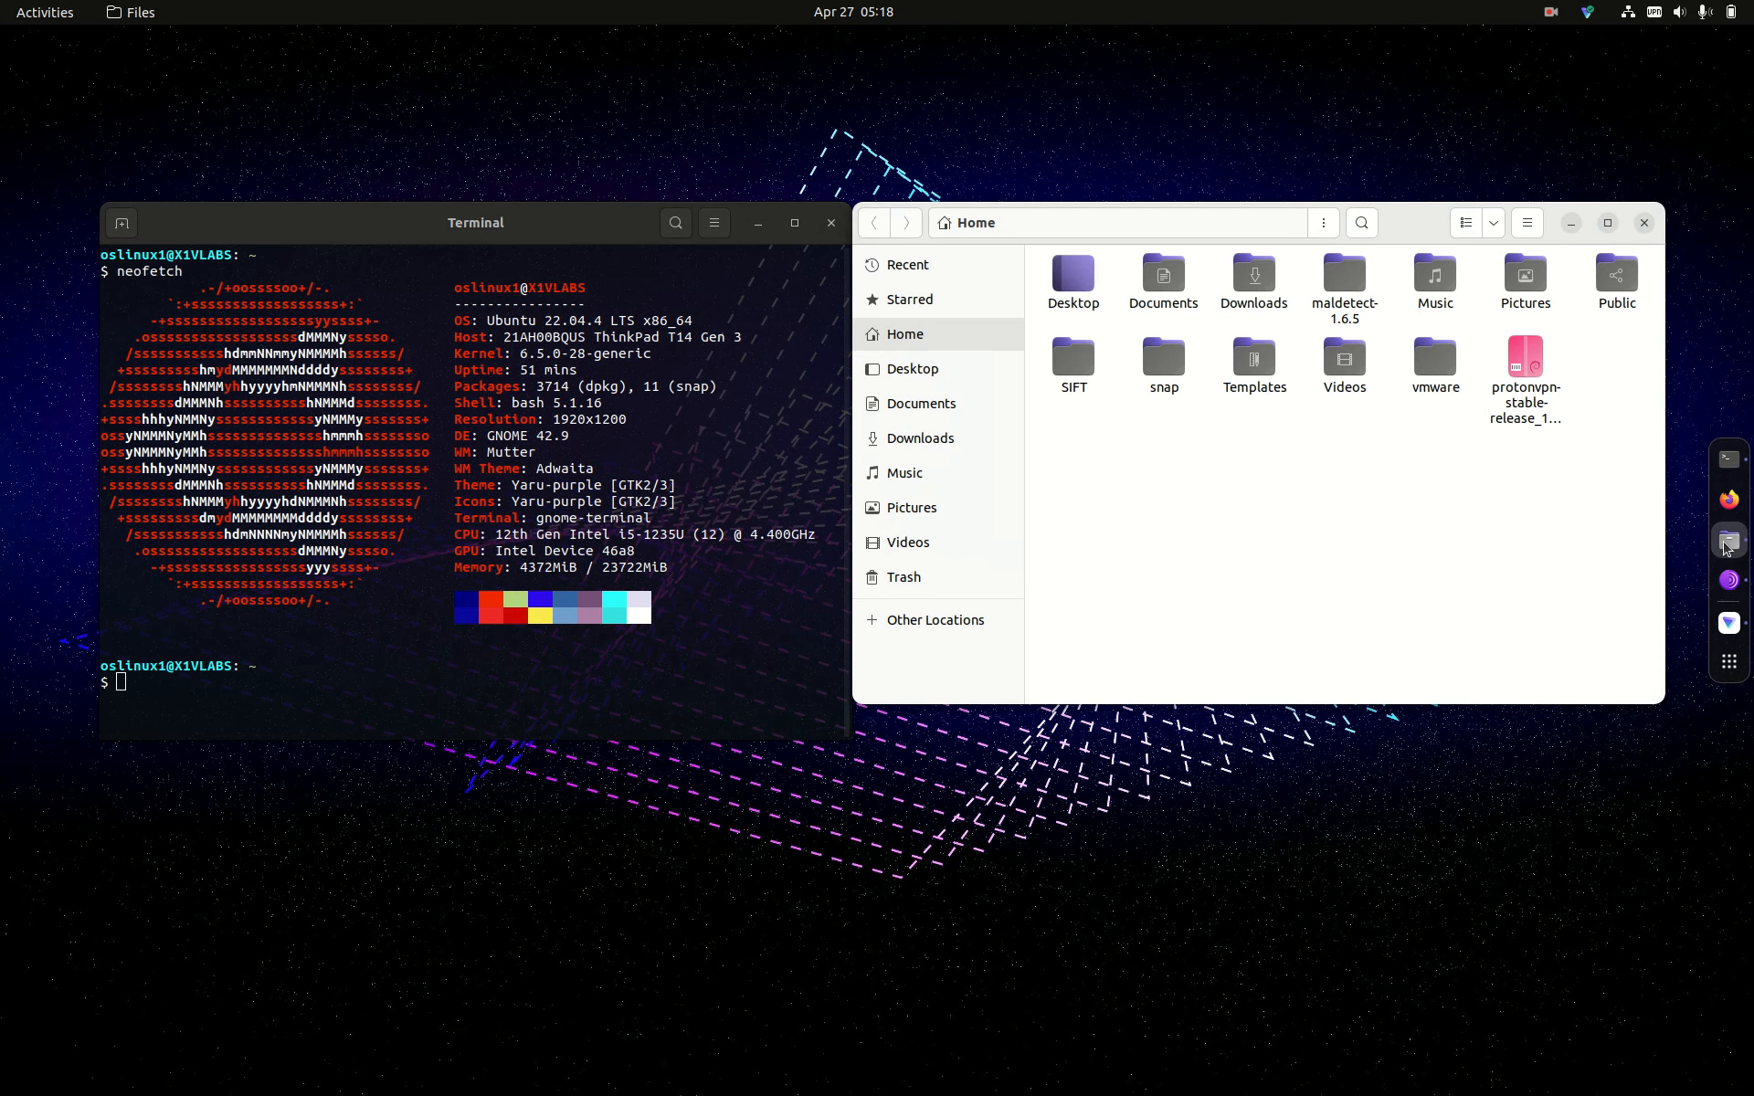
pyautogui.doubleClick(1244, 279)
pyautogui.click(1179, 321)
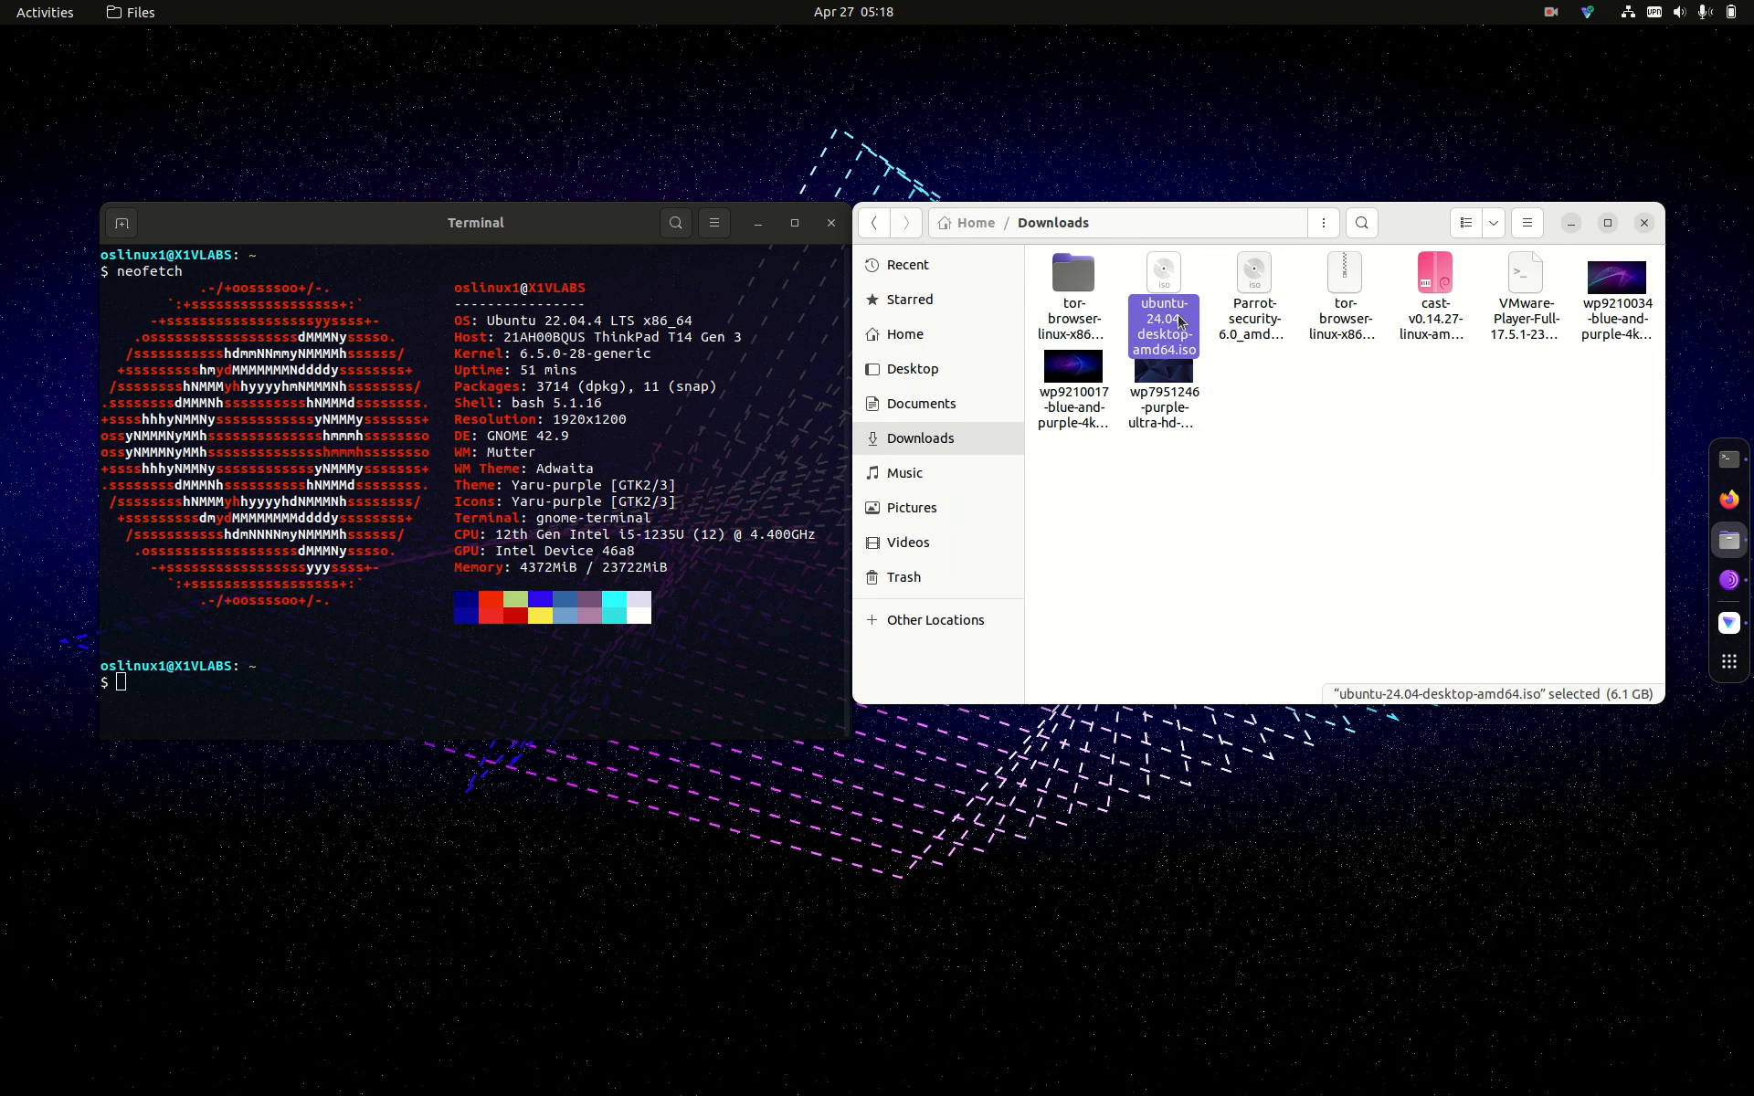
pyautogui.rightClick(1179, 321)
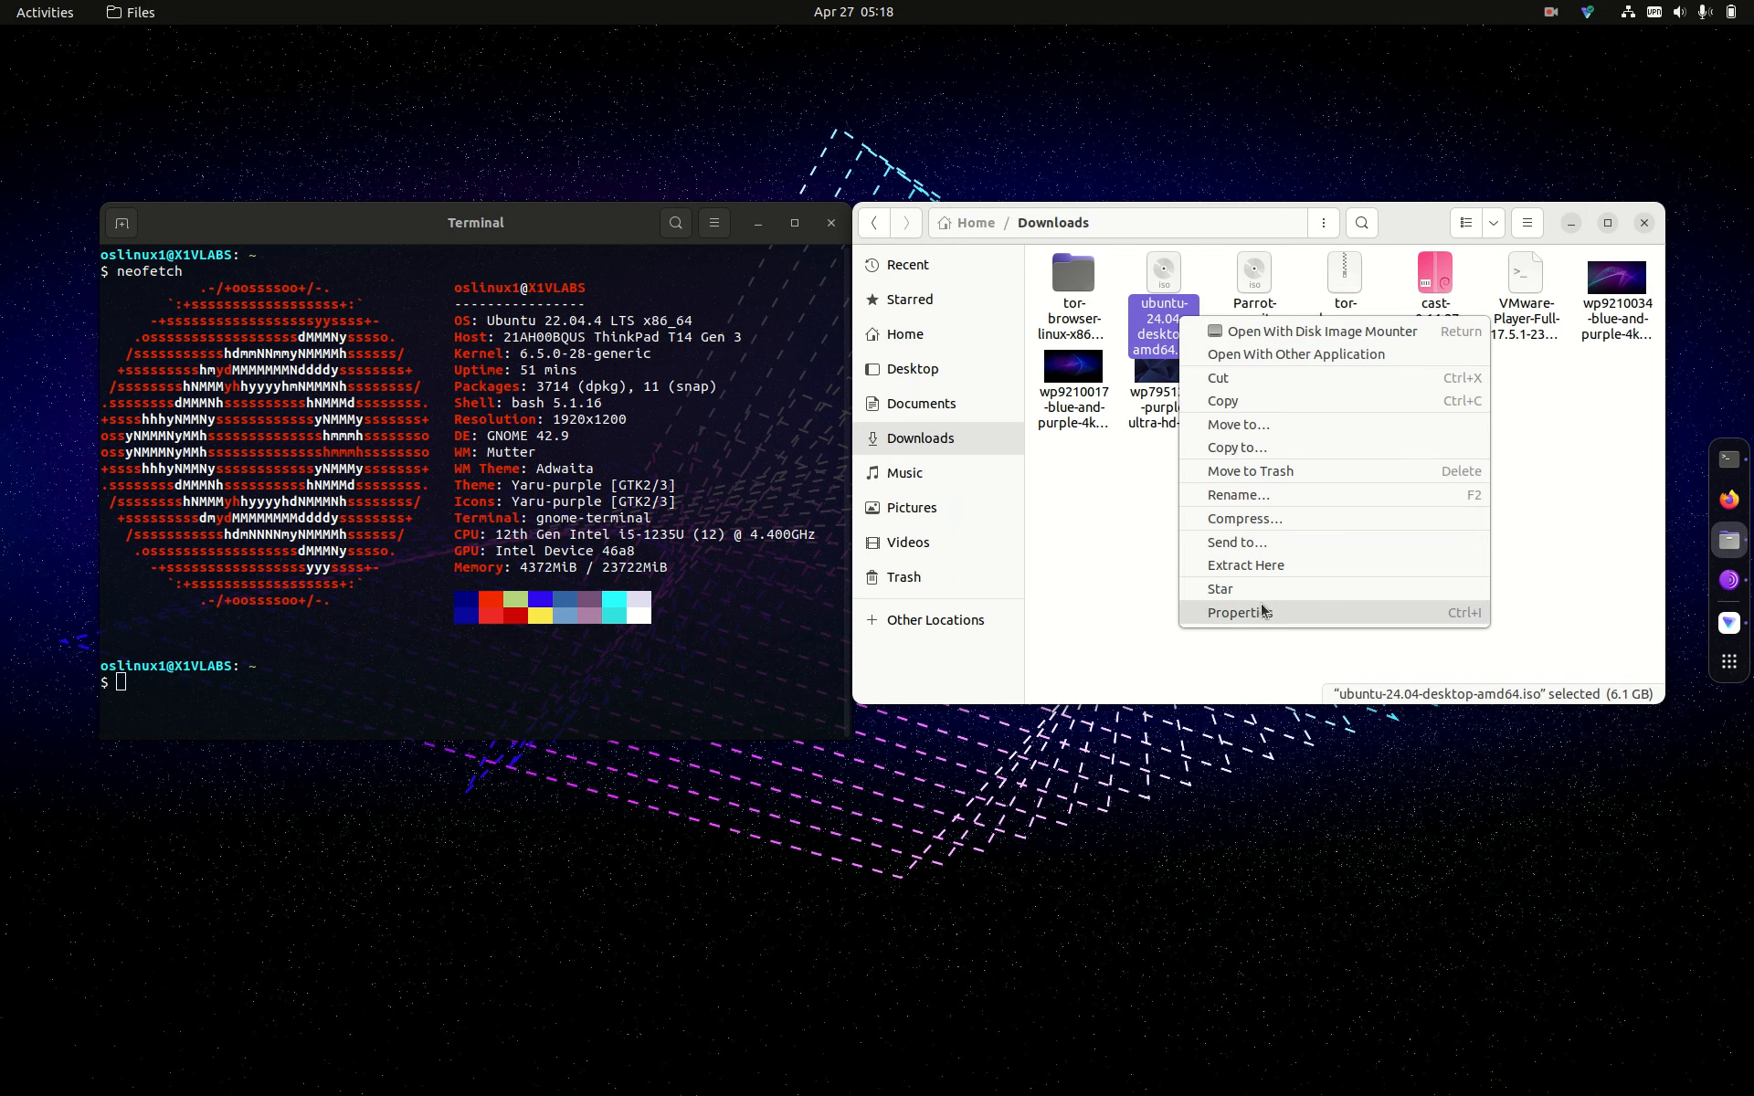
pyautogui.click(1224, 612)
pyautogui.click(1257, 283)
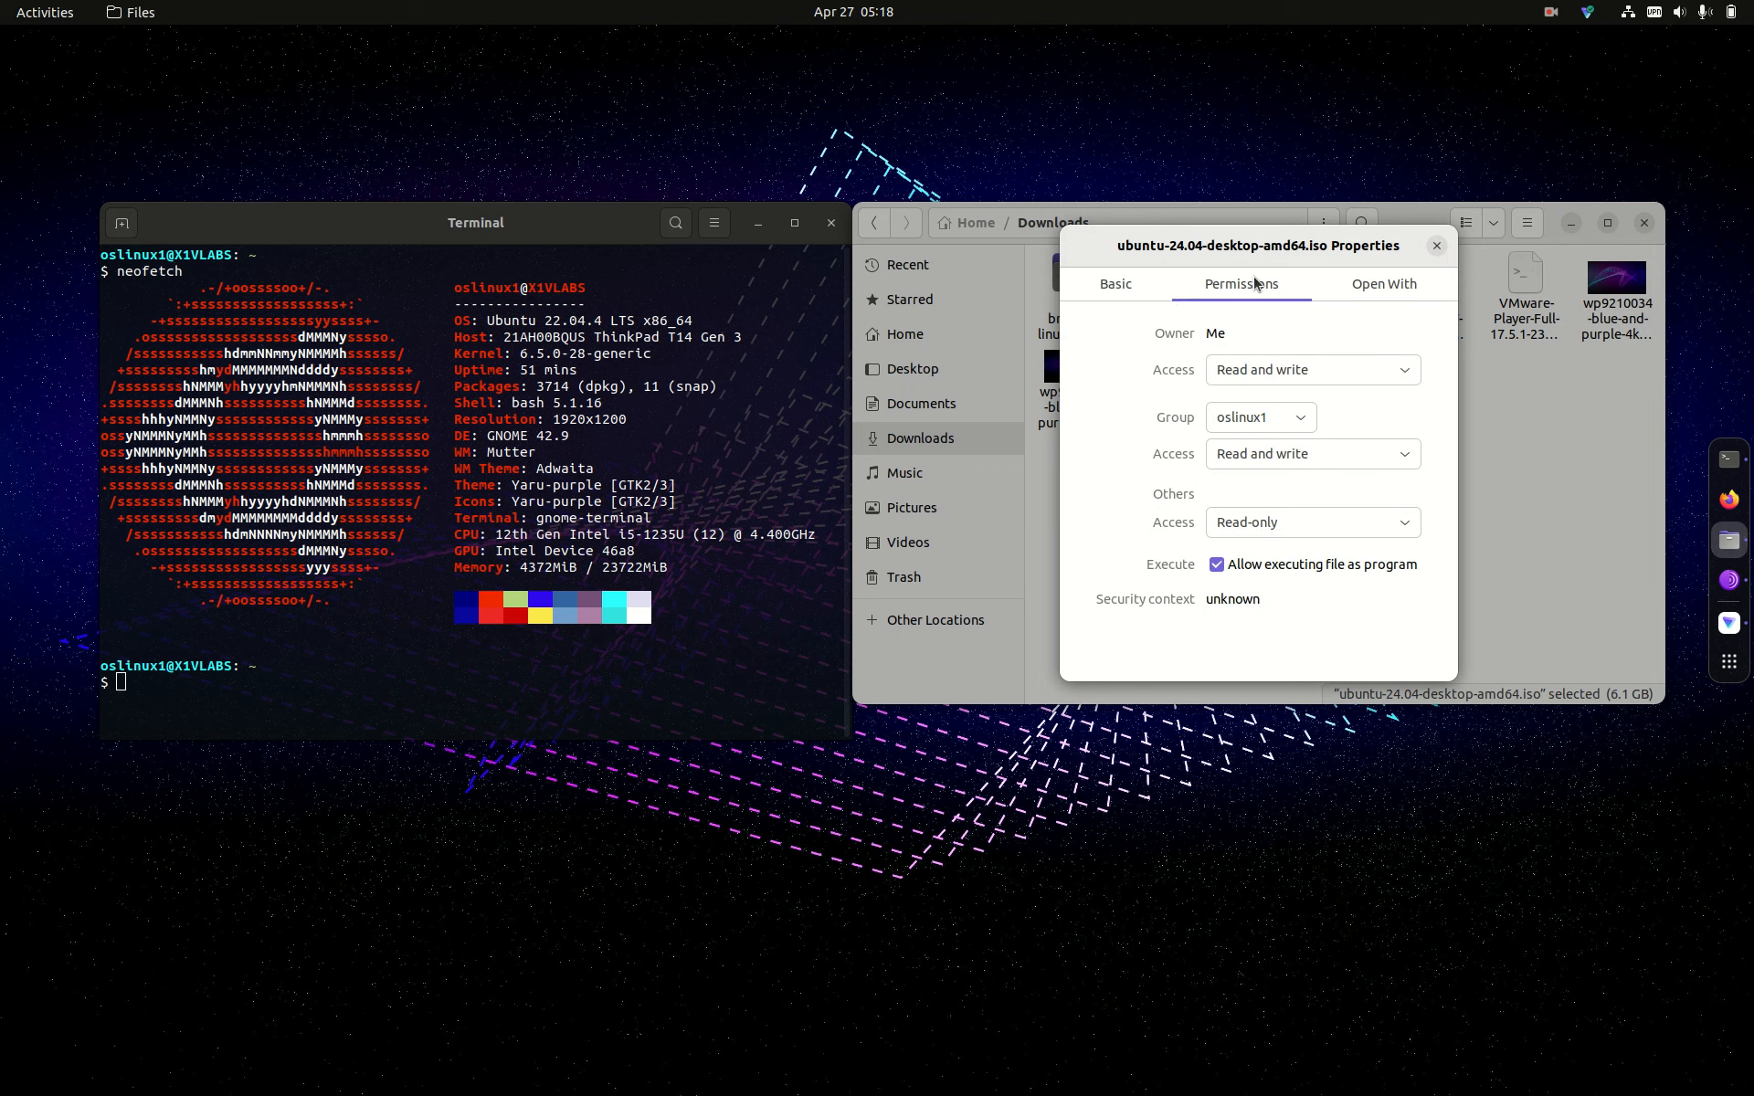
pyautogui.click(1434, 247)
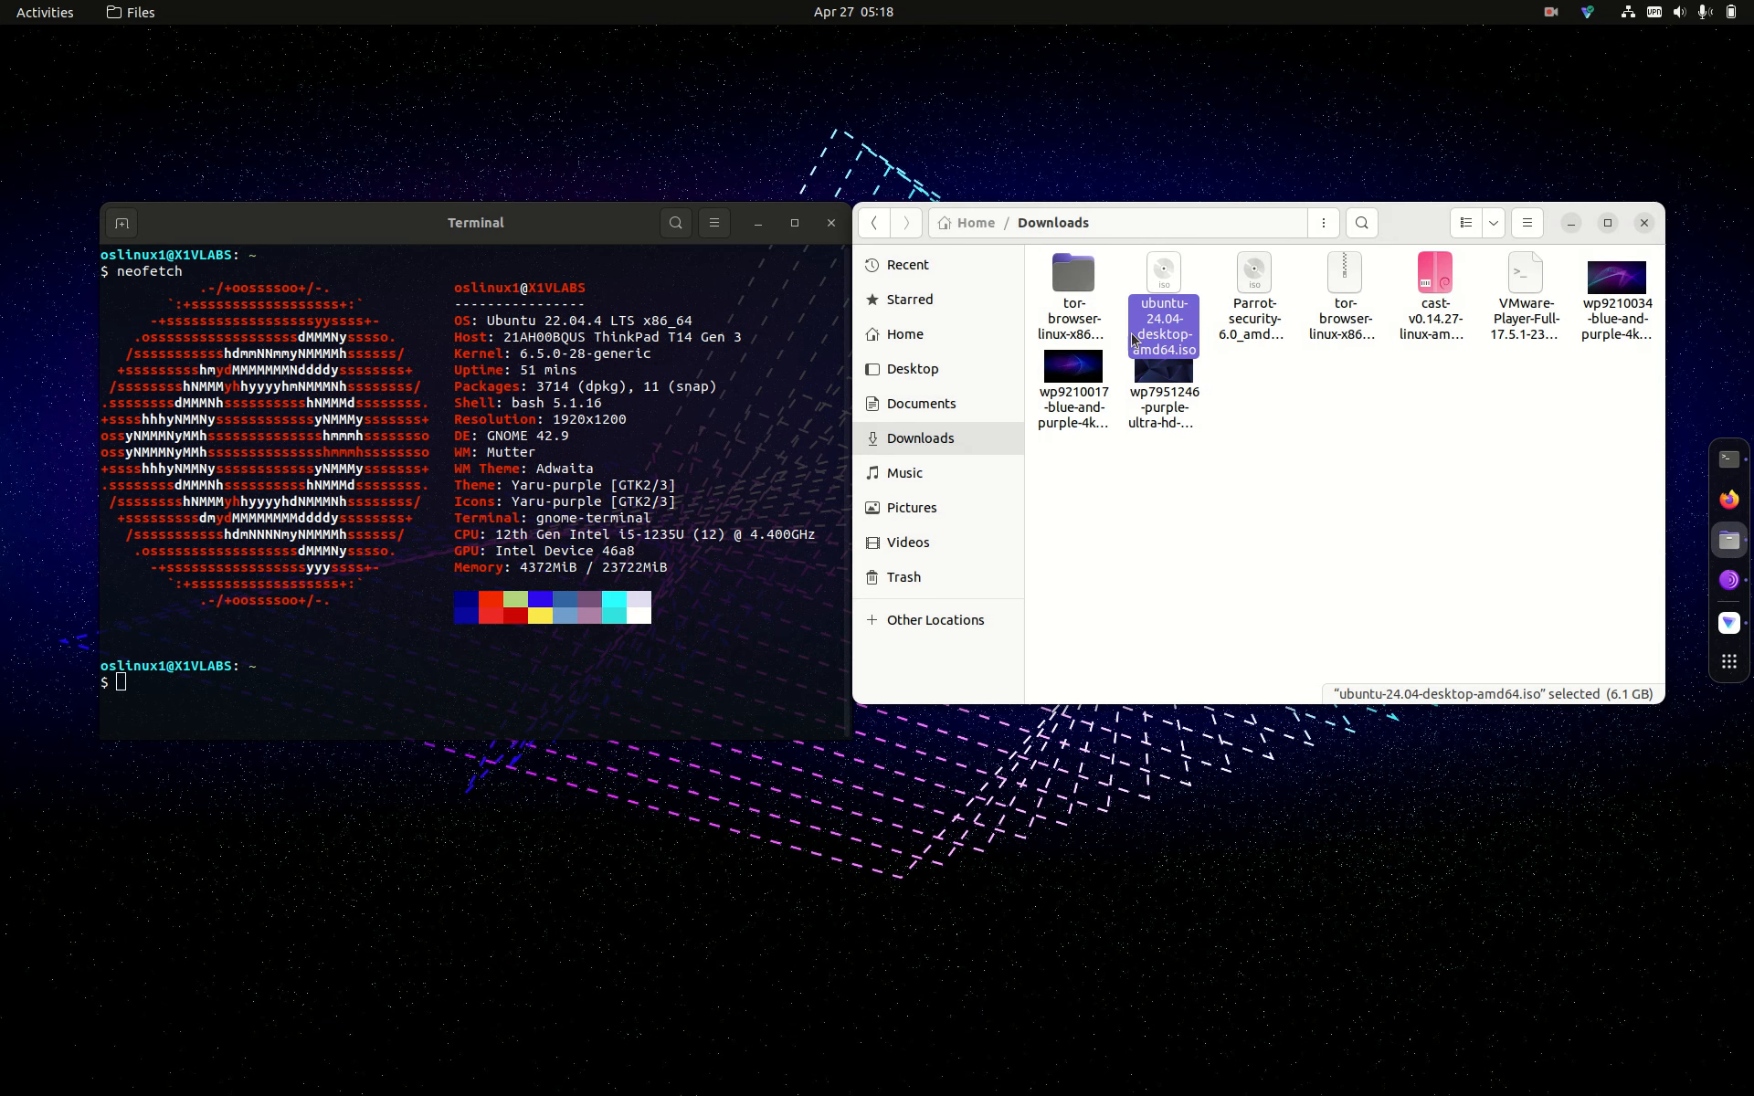
# Step: Mount the ISO with Disk Image Mounter and dismiss the mount notification
pyautogui.rightClick(1152, 333)
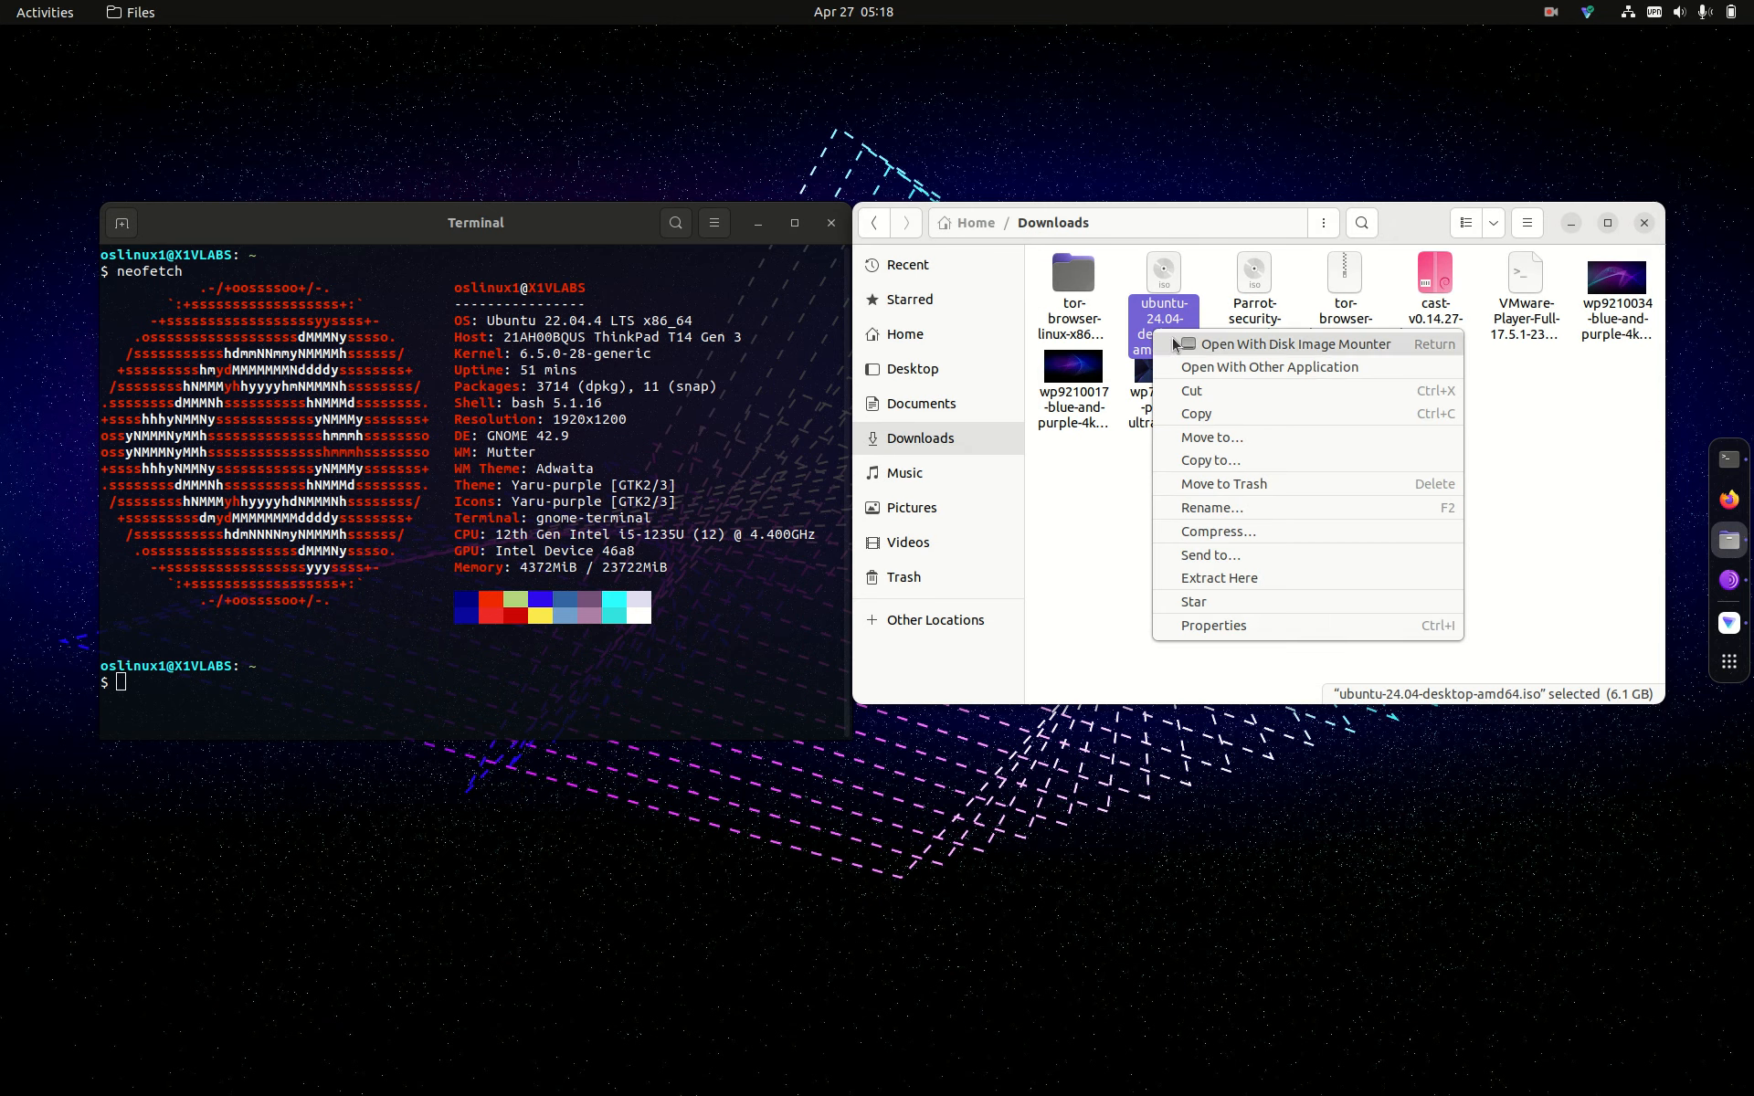
pyautogui.click(1173, 340)
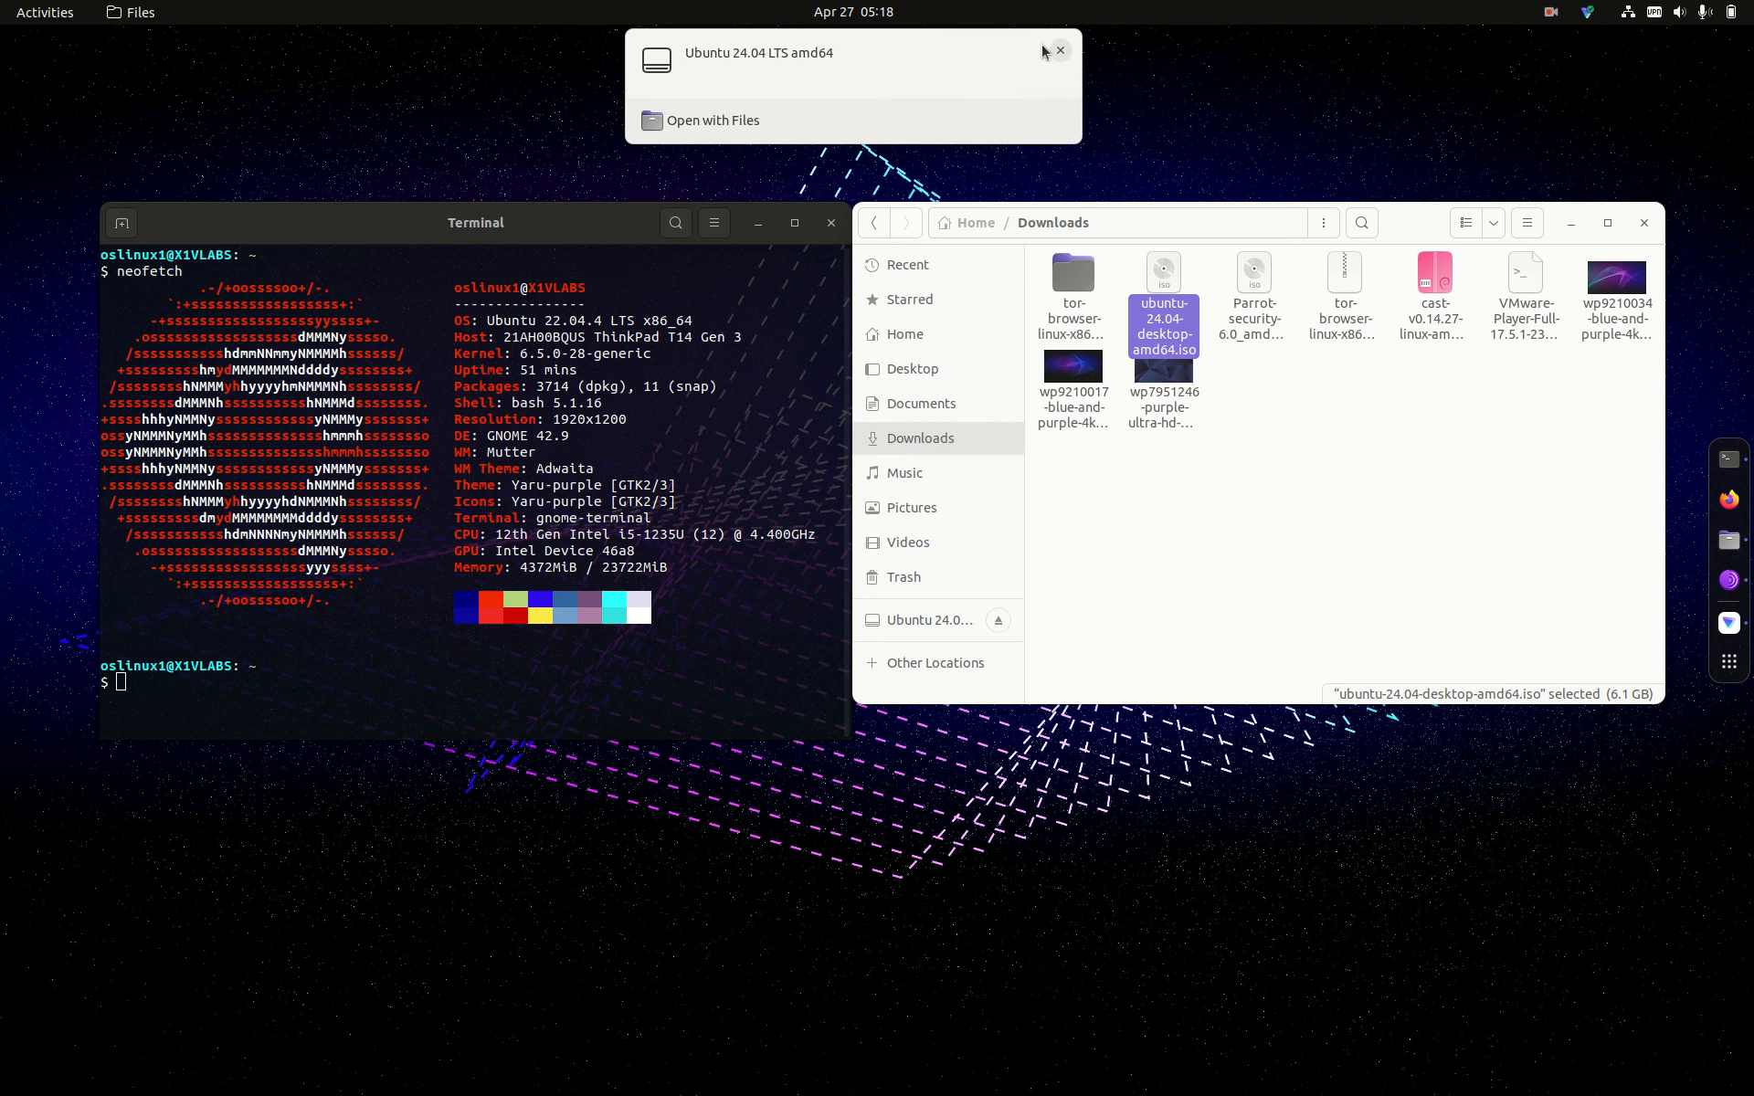
pyautogui.click(1060, 50)
# Step: Open the ISO with Disk Image Writer
pyautogui.rightClick(1197, 331)
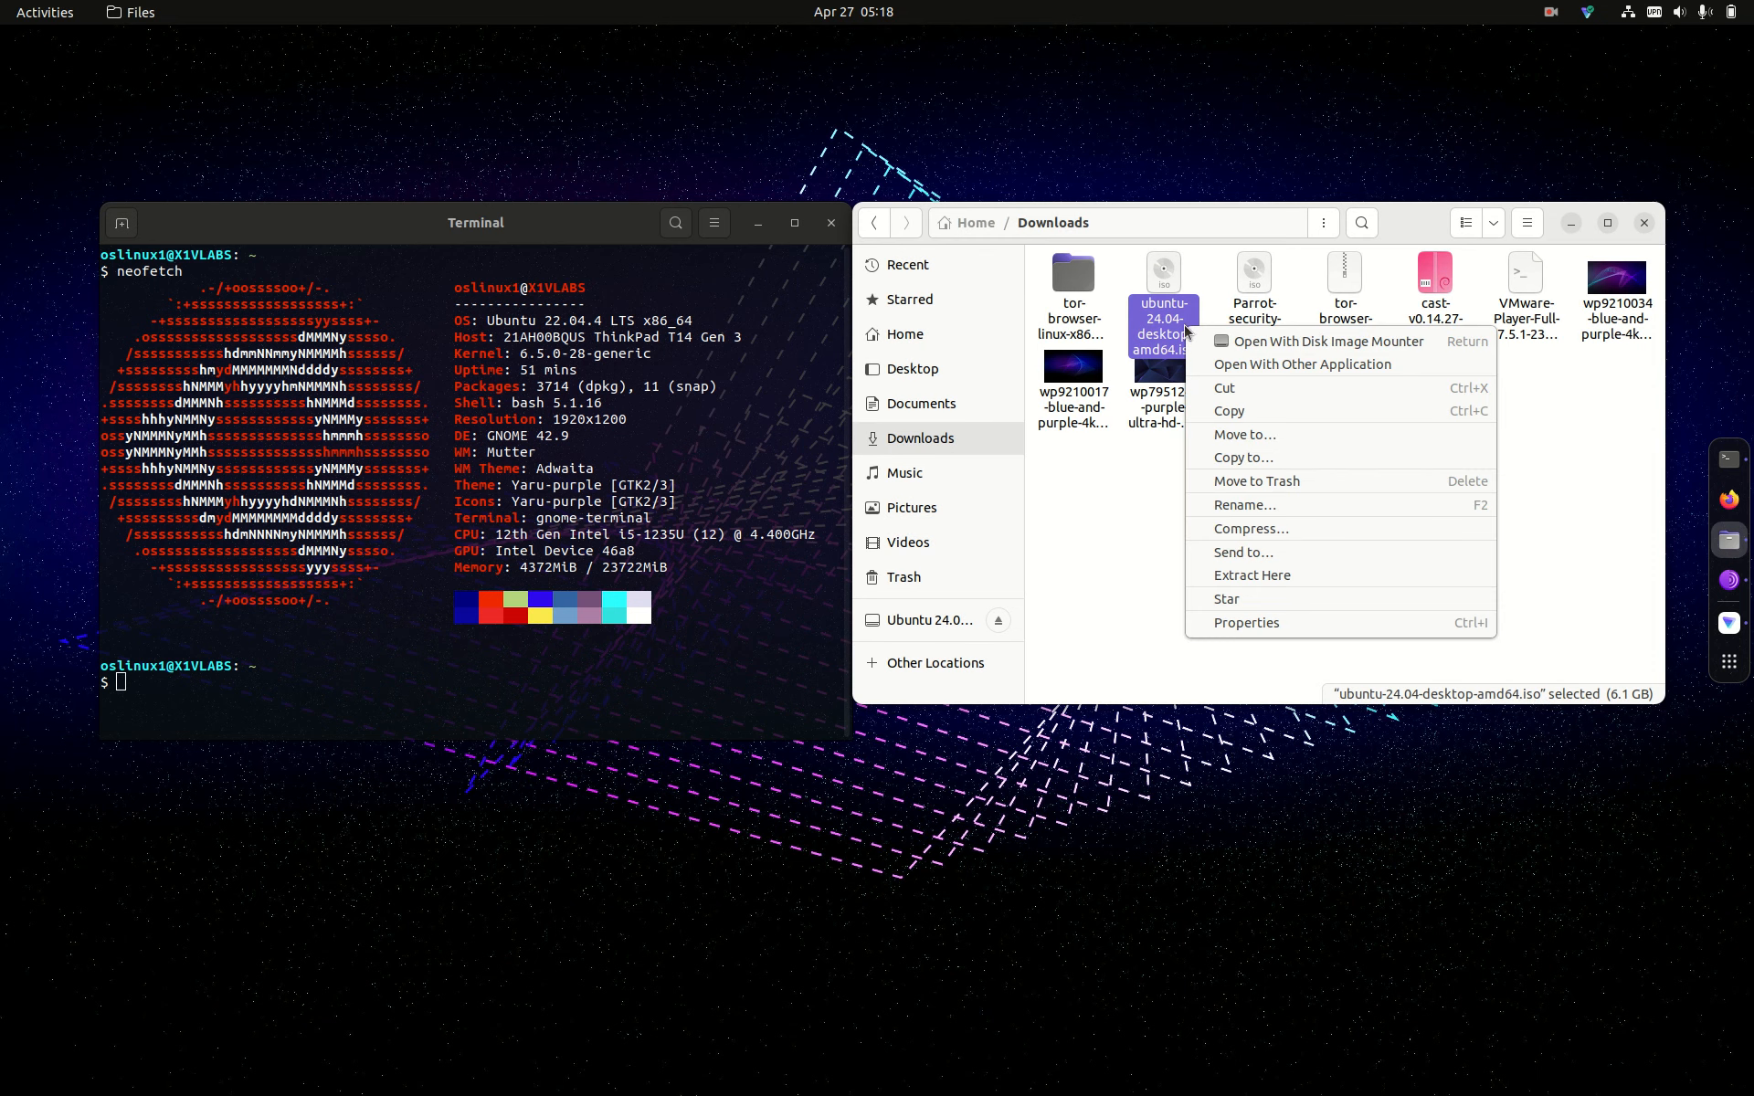
pyautogui.click(1211, 360)
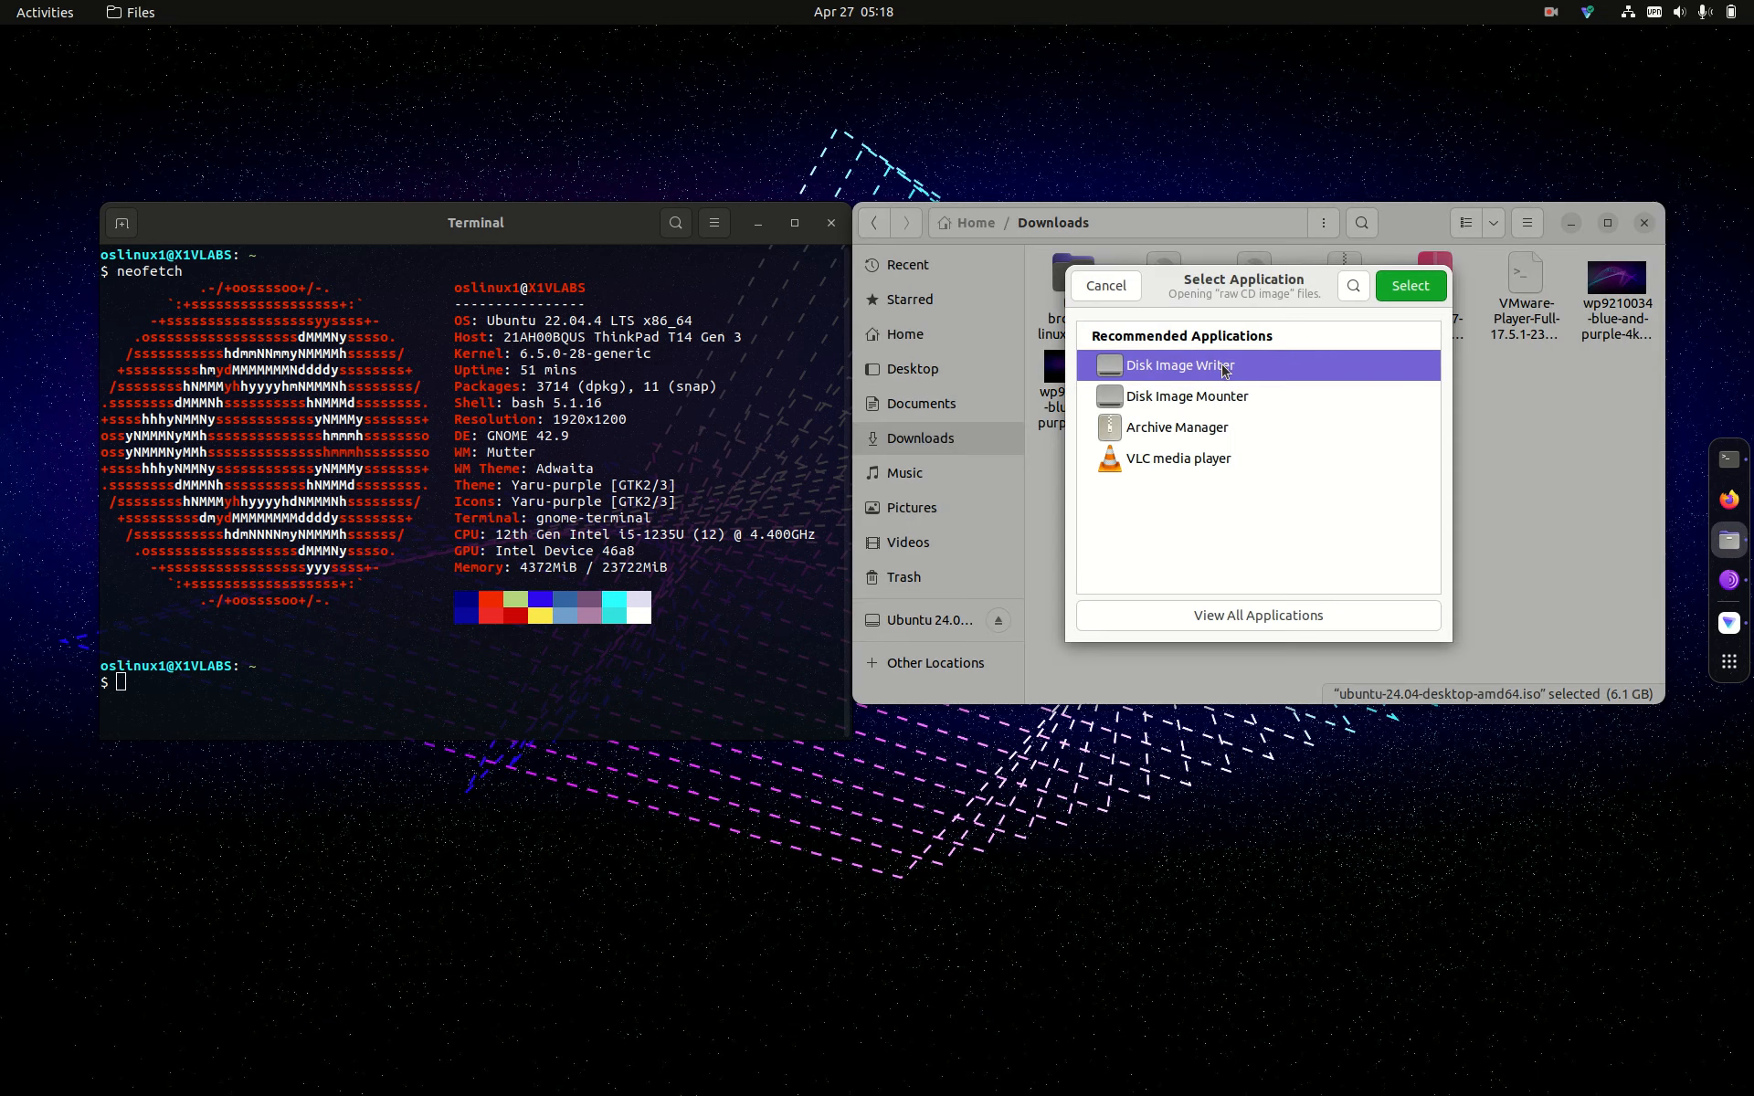
pyautogui.click(1427, 285)
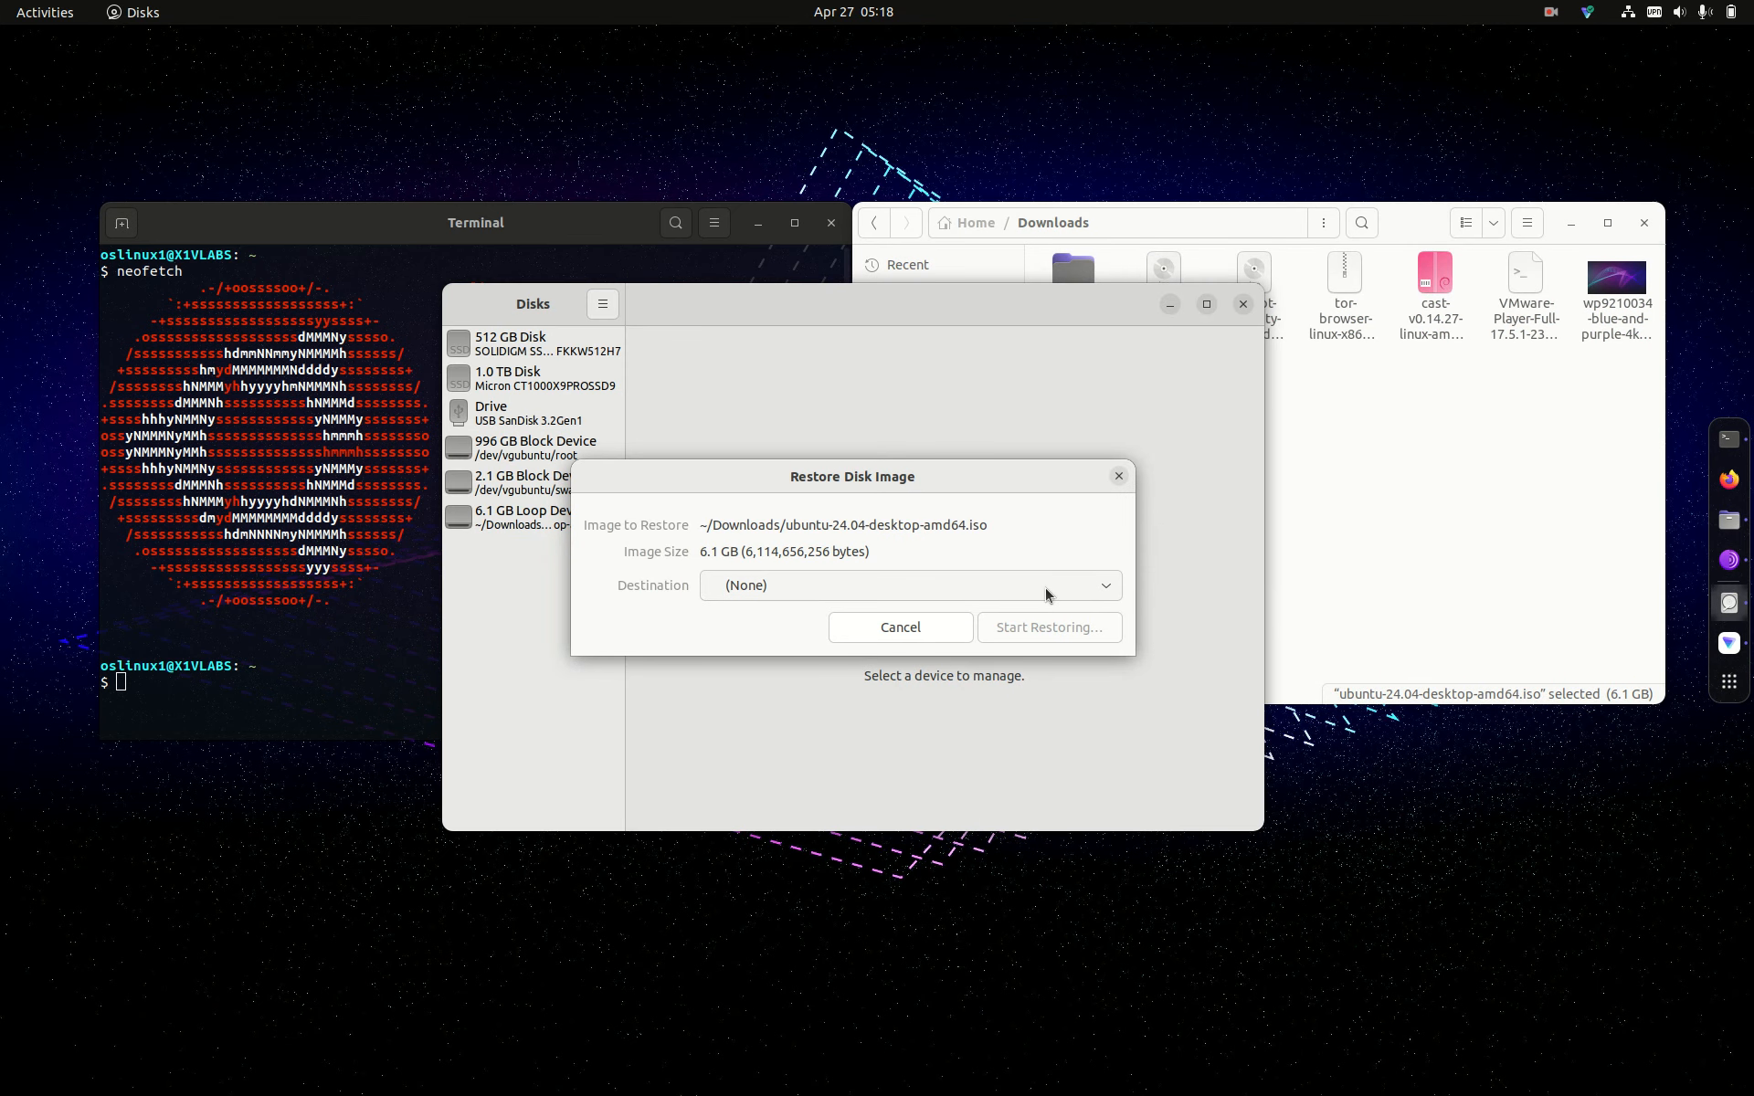
# Step: Review the Destination device list twice, then cancel the Ubuntu ISO restore and close Disks without writing
pyautogui.click(1104, 594)
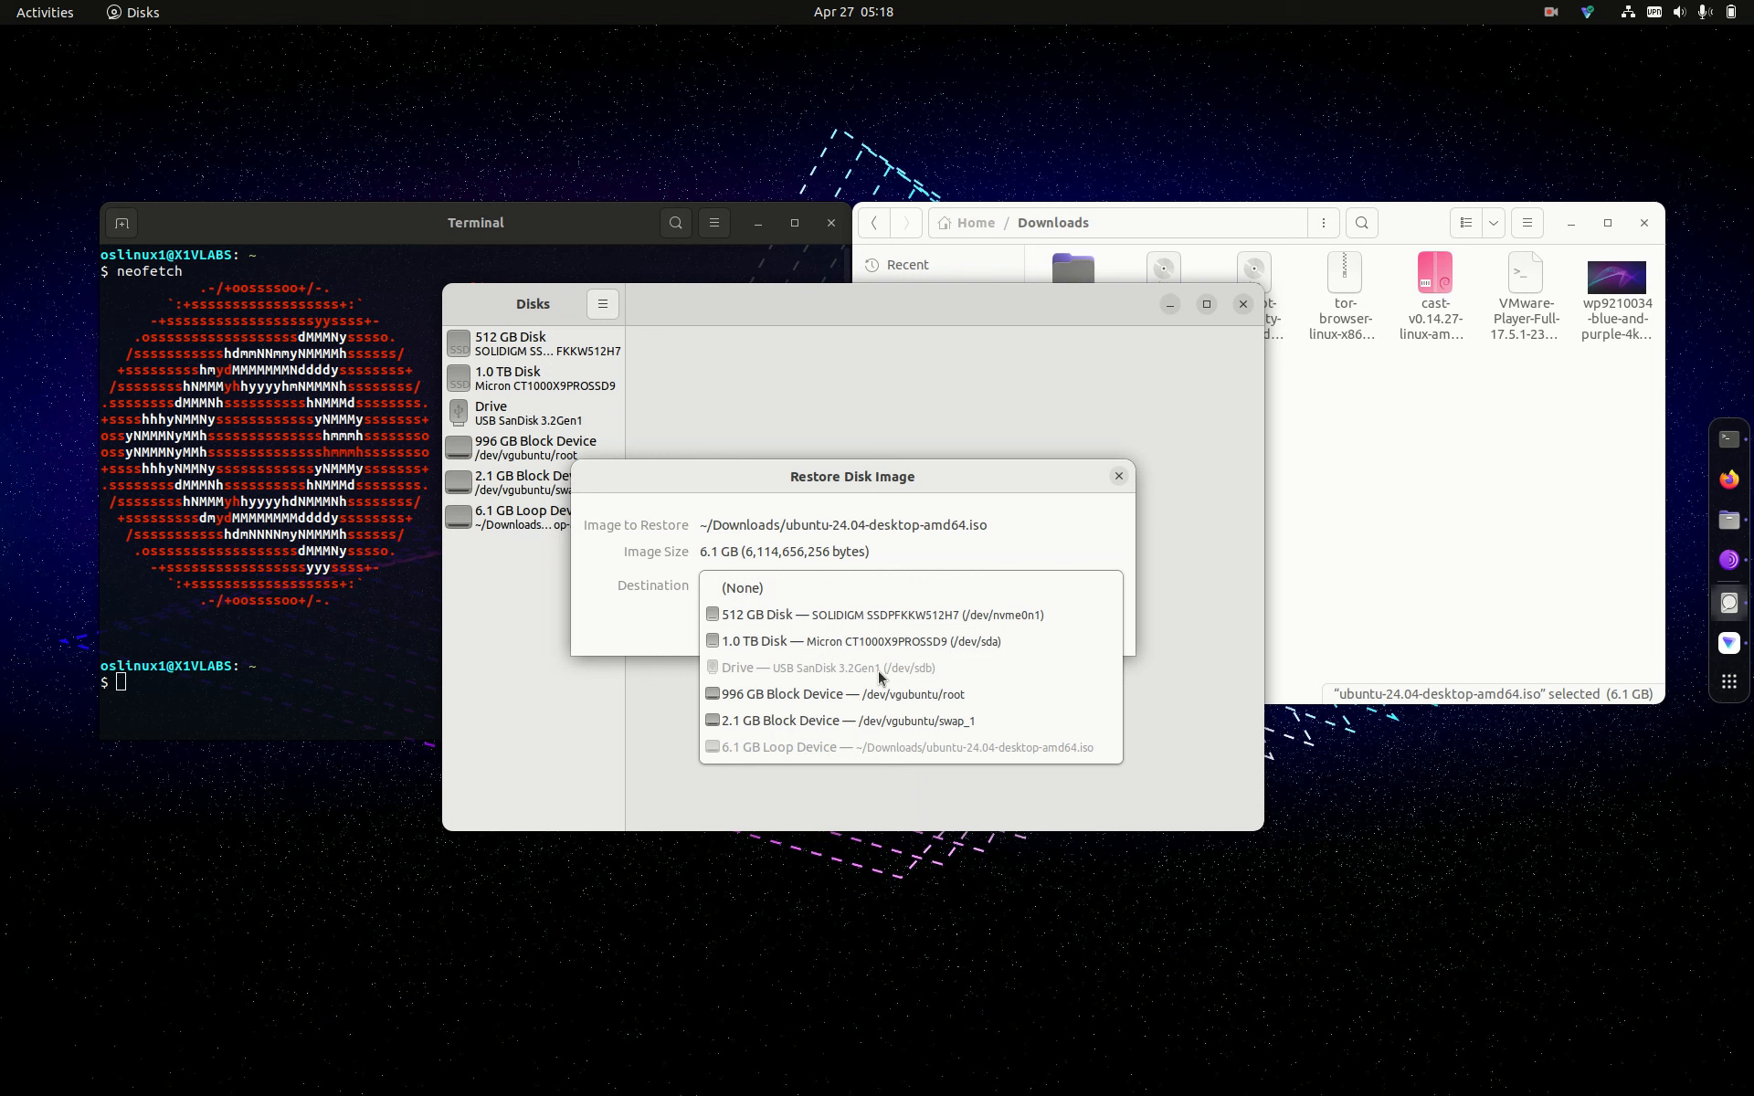
pyautogui.click(1124, 490)
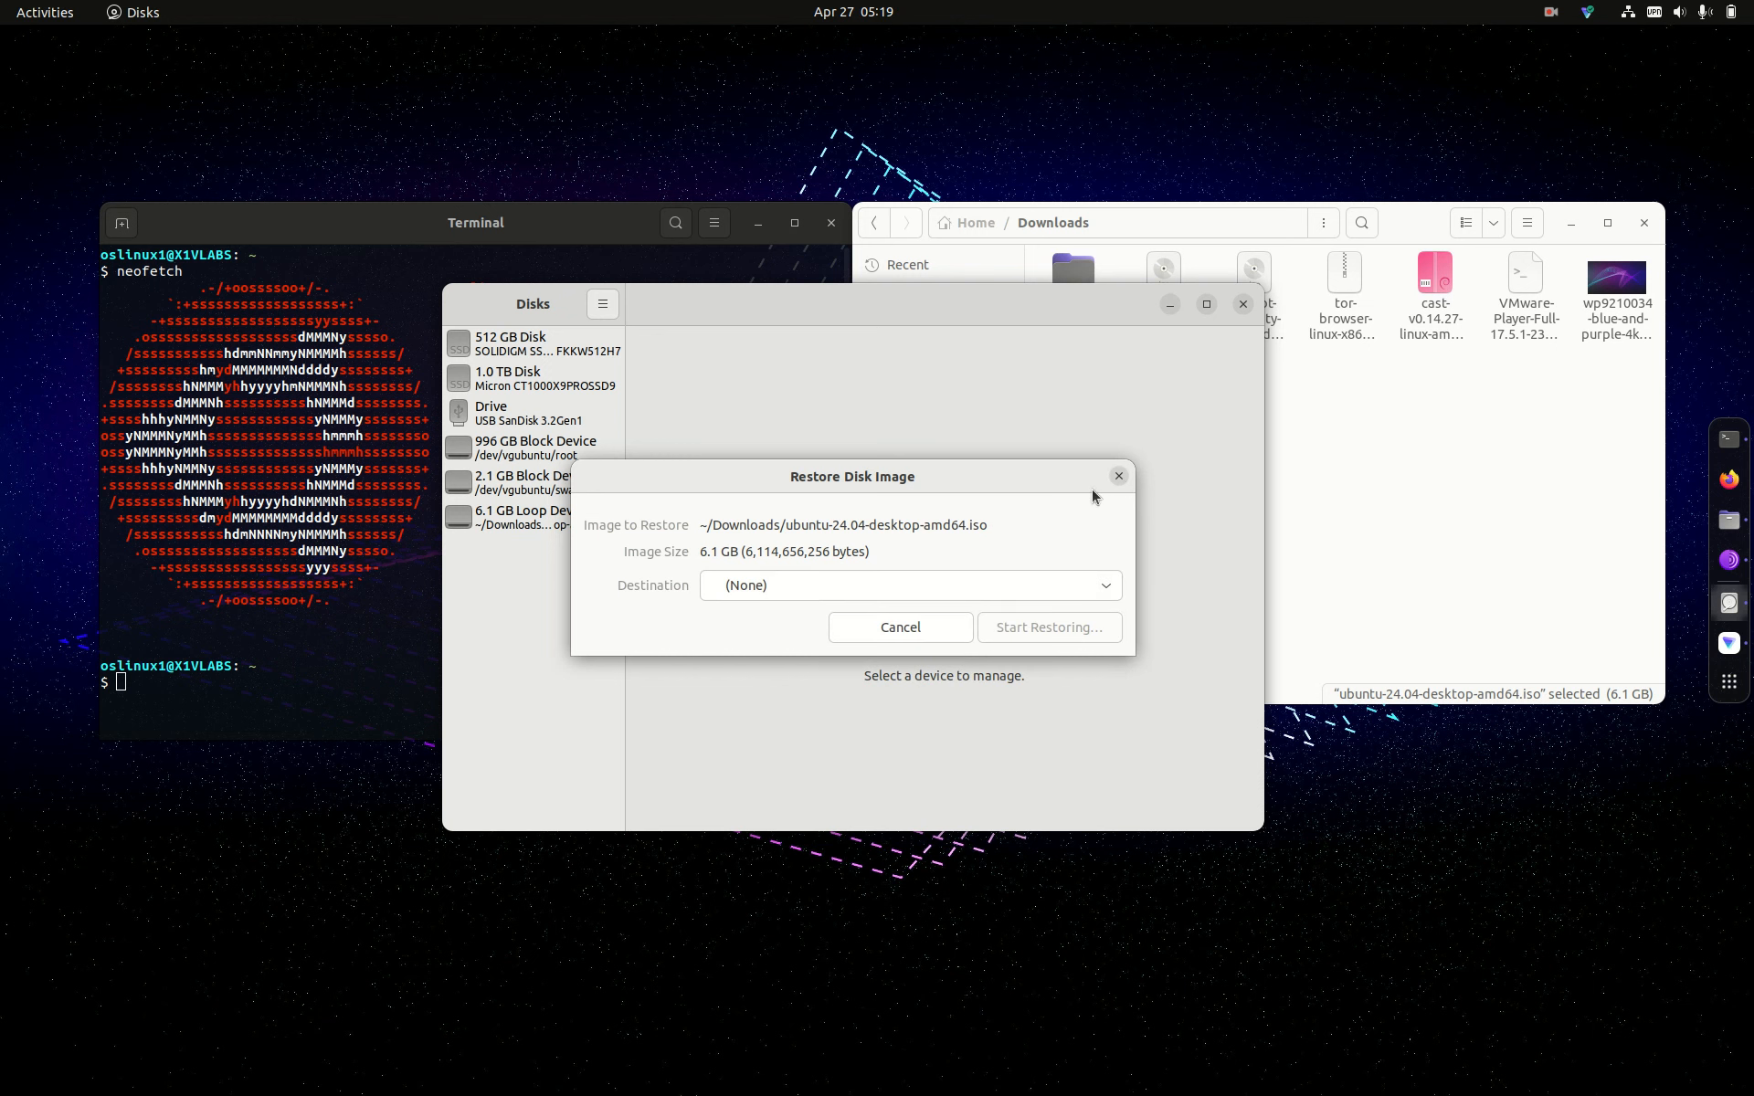
pyautogui.click(1047, 591)
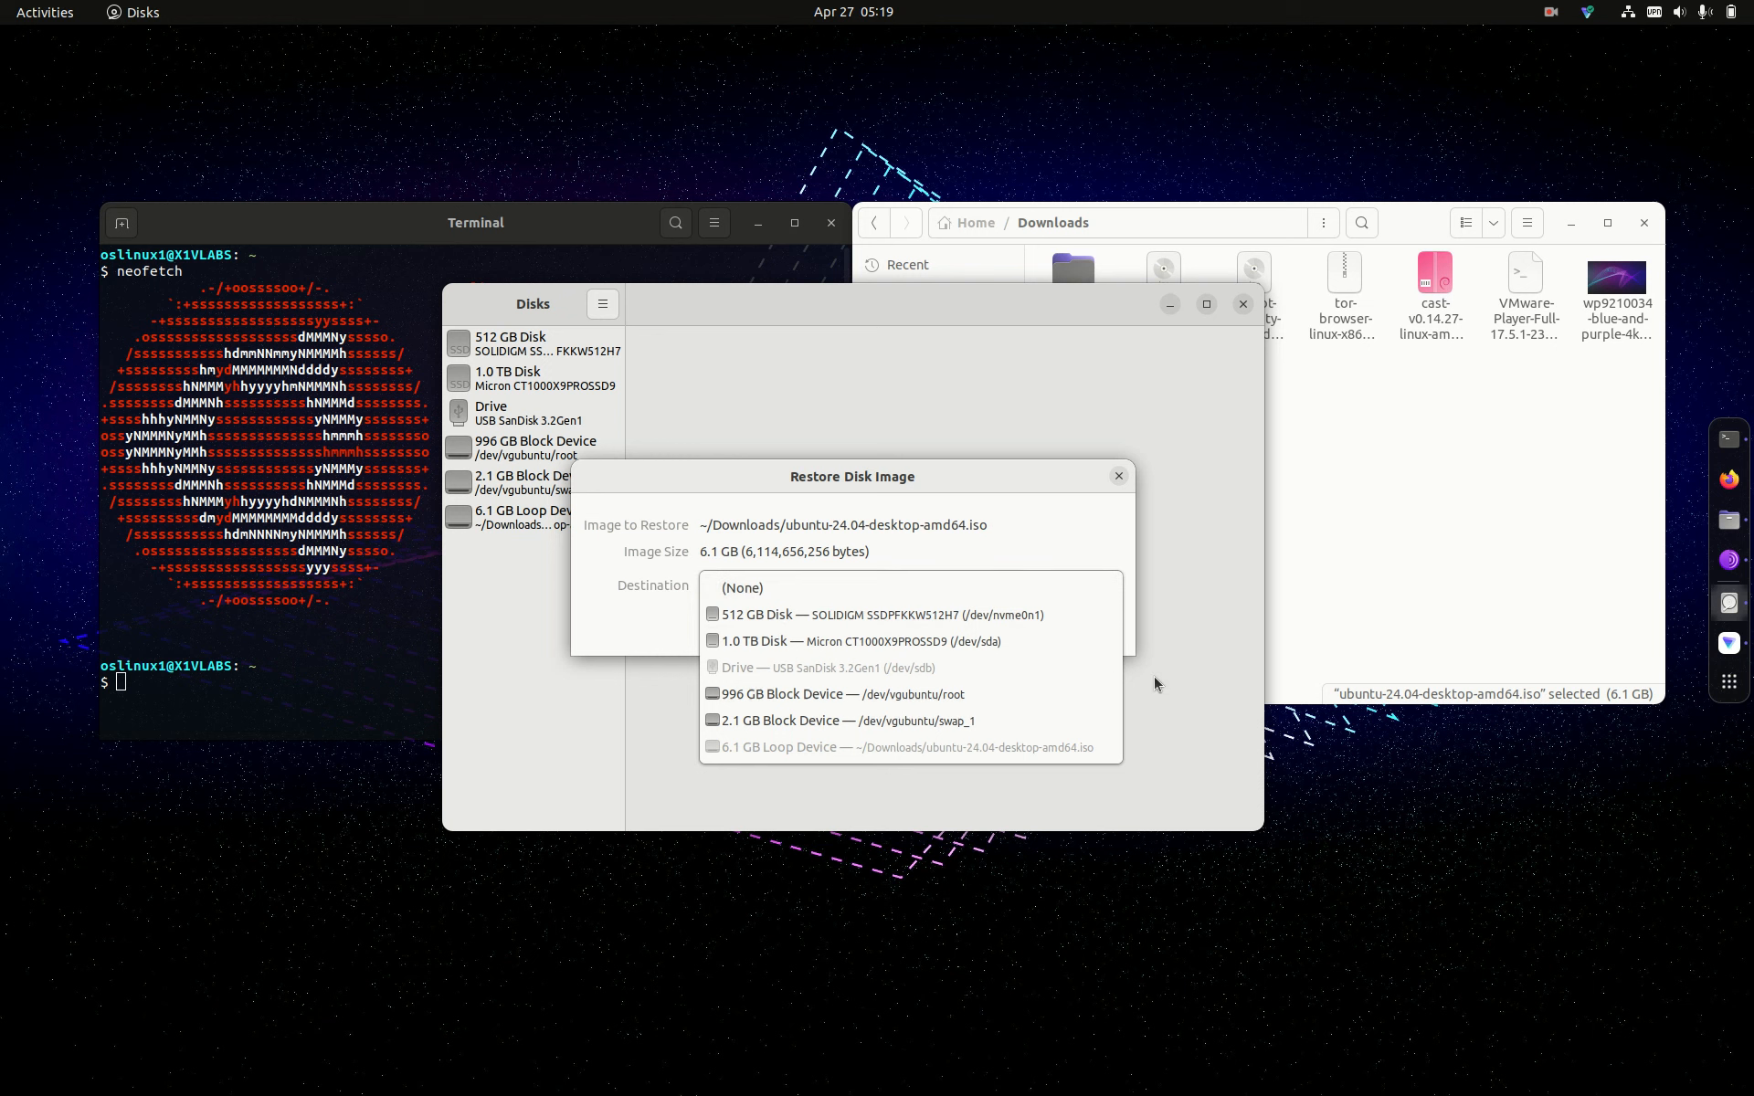
pyautogui.click(1116, 478)
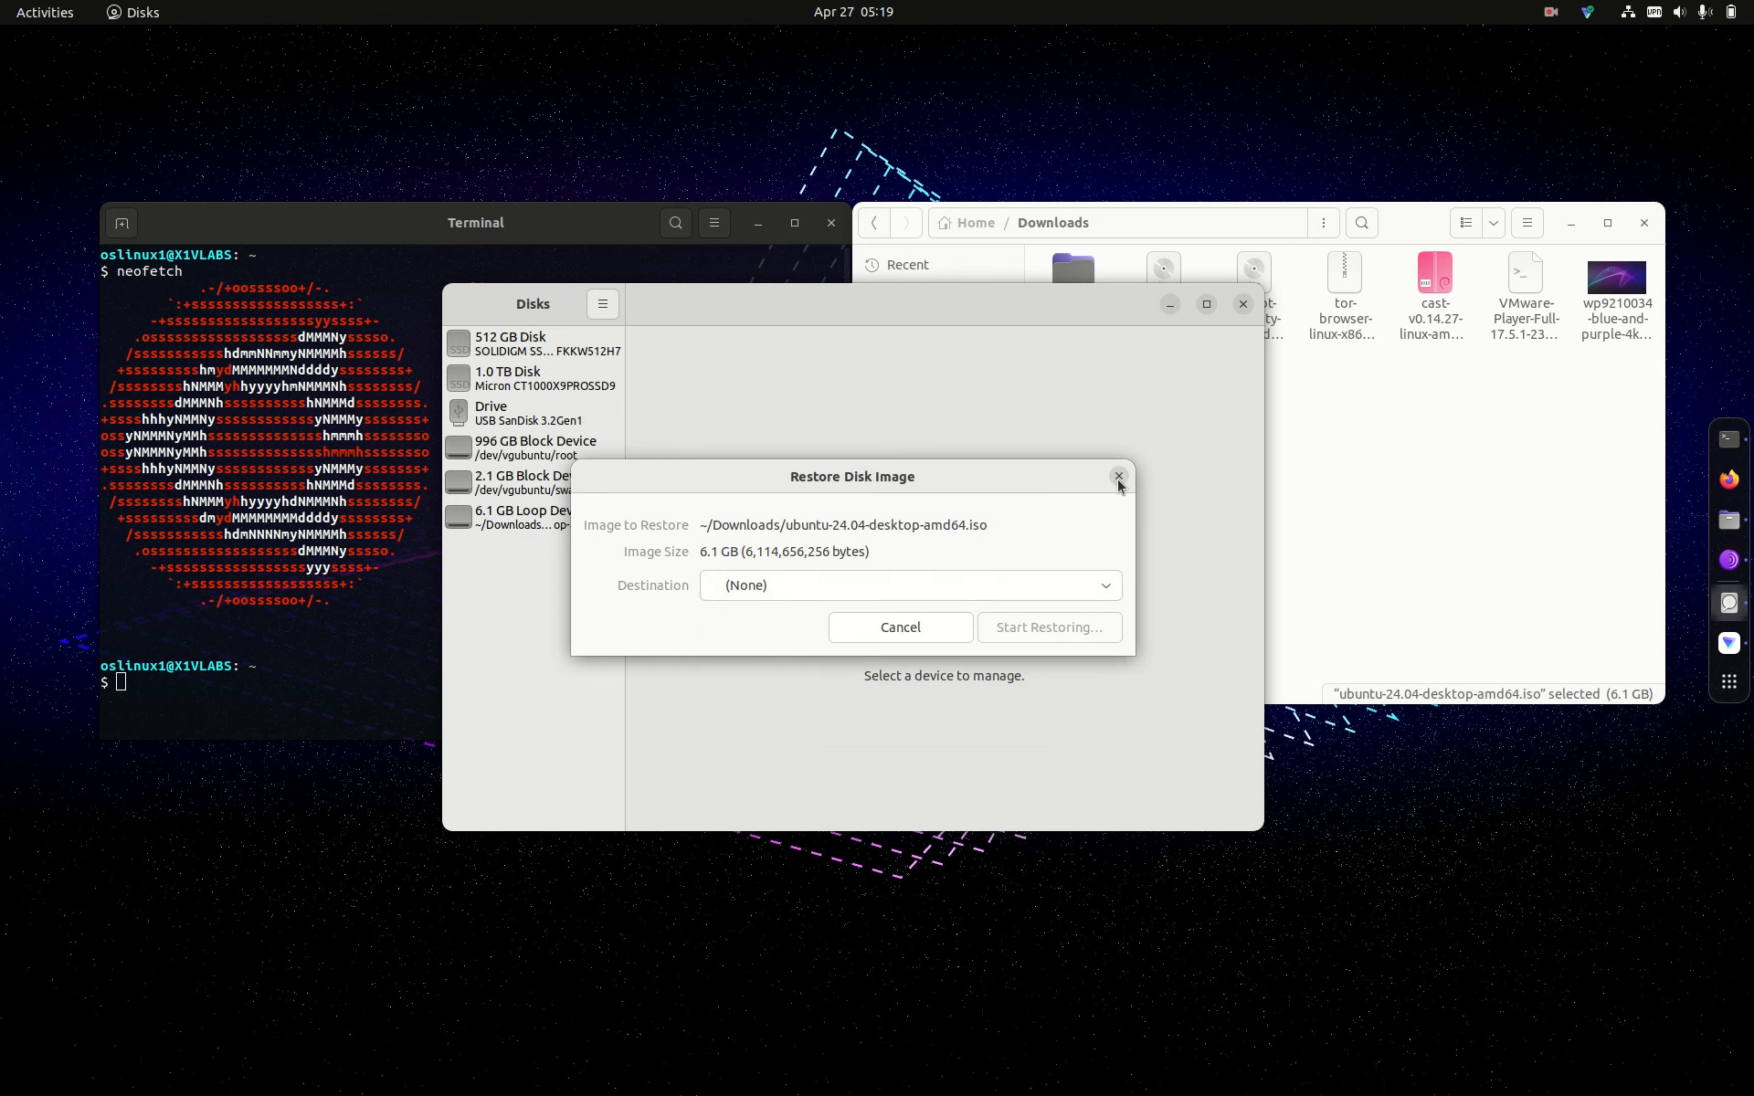
pyautogui.click(1118, 478)
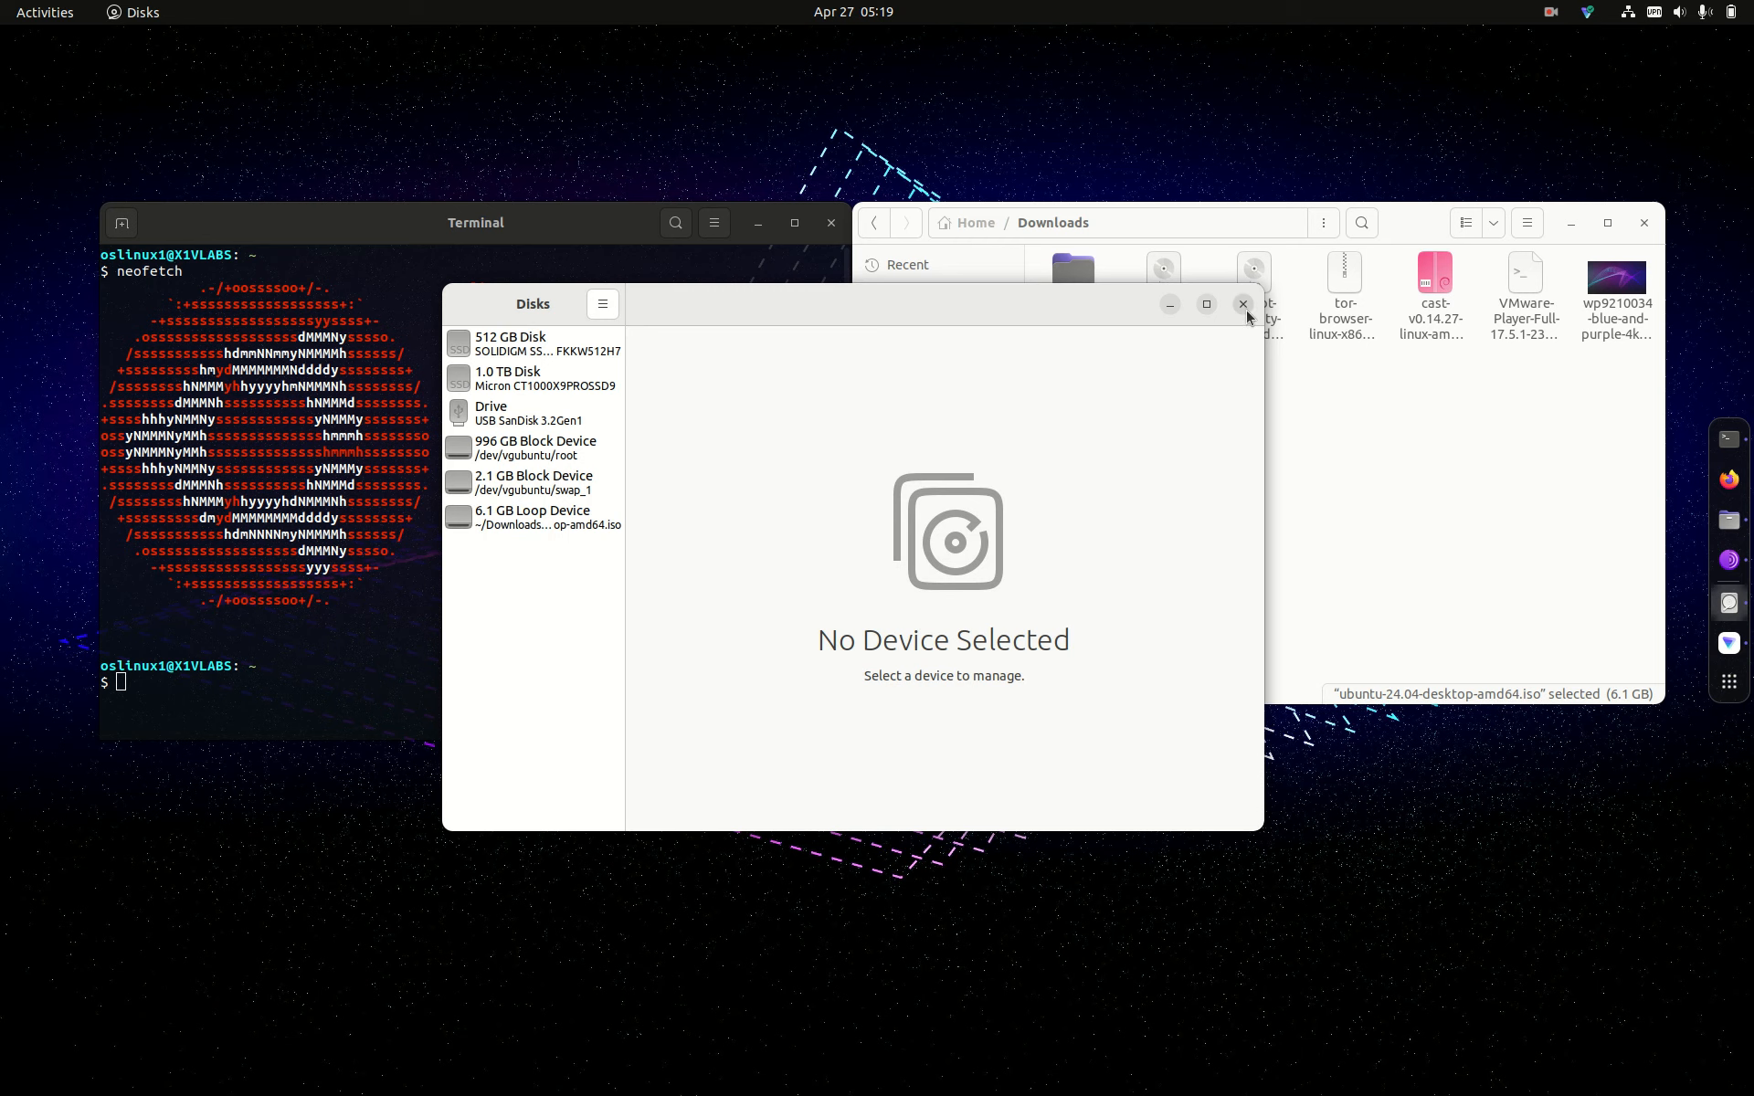
pyautogui.click(1244, 307)
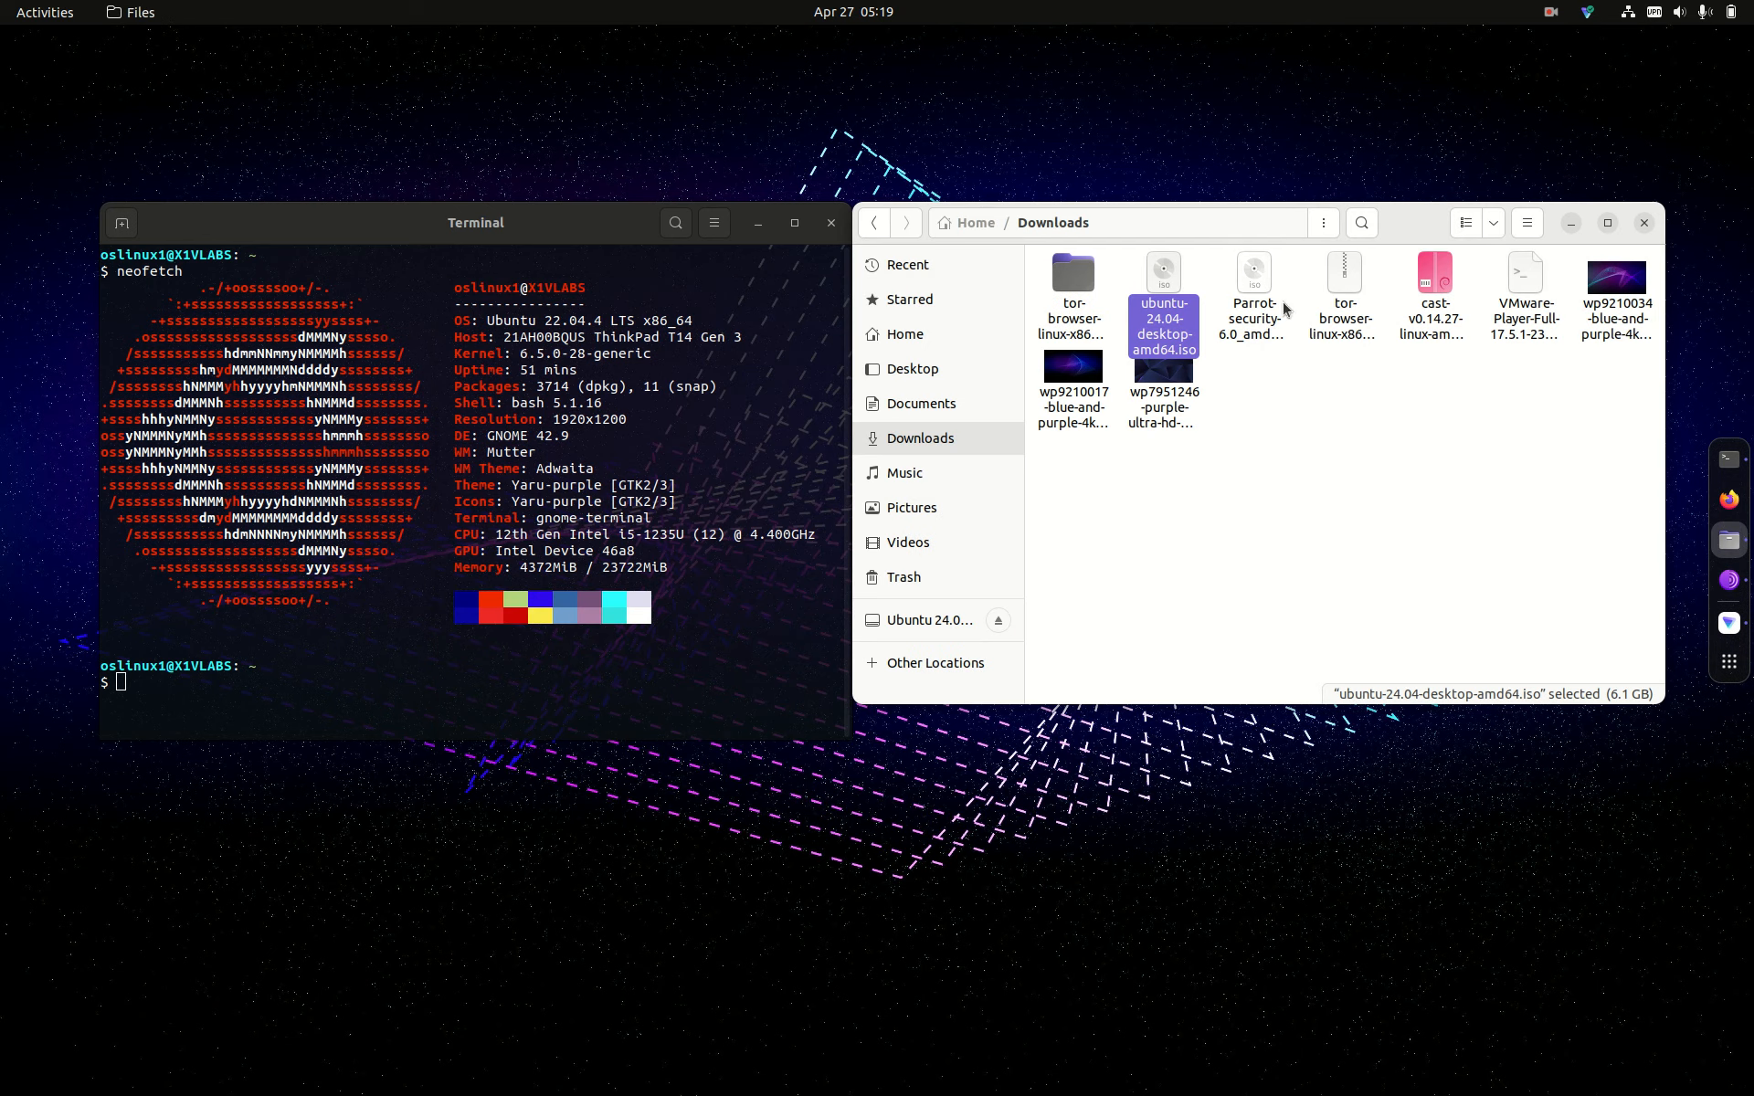
# Step: Close the Downloads folder window, leaving the Terminal, and open the screen recorder's top-bar menu
pyautogui.click(1644, 222)
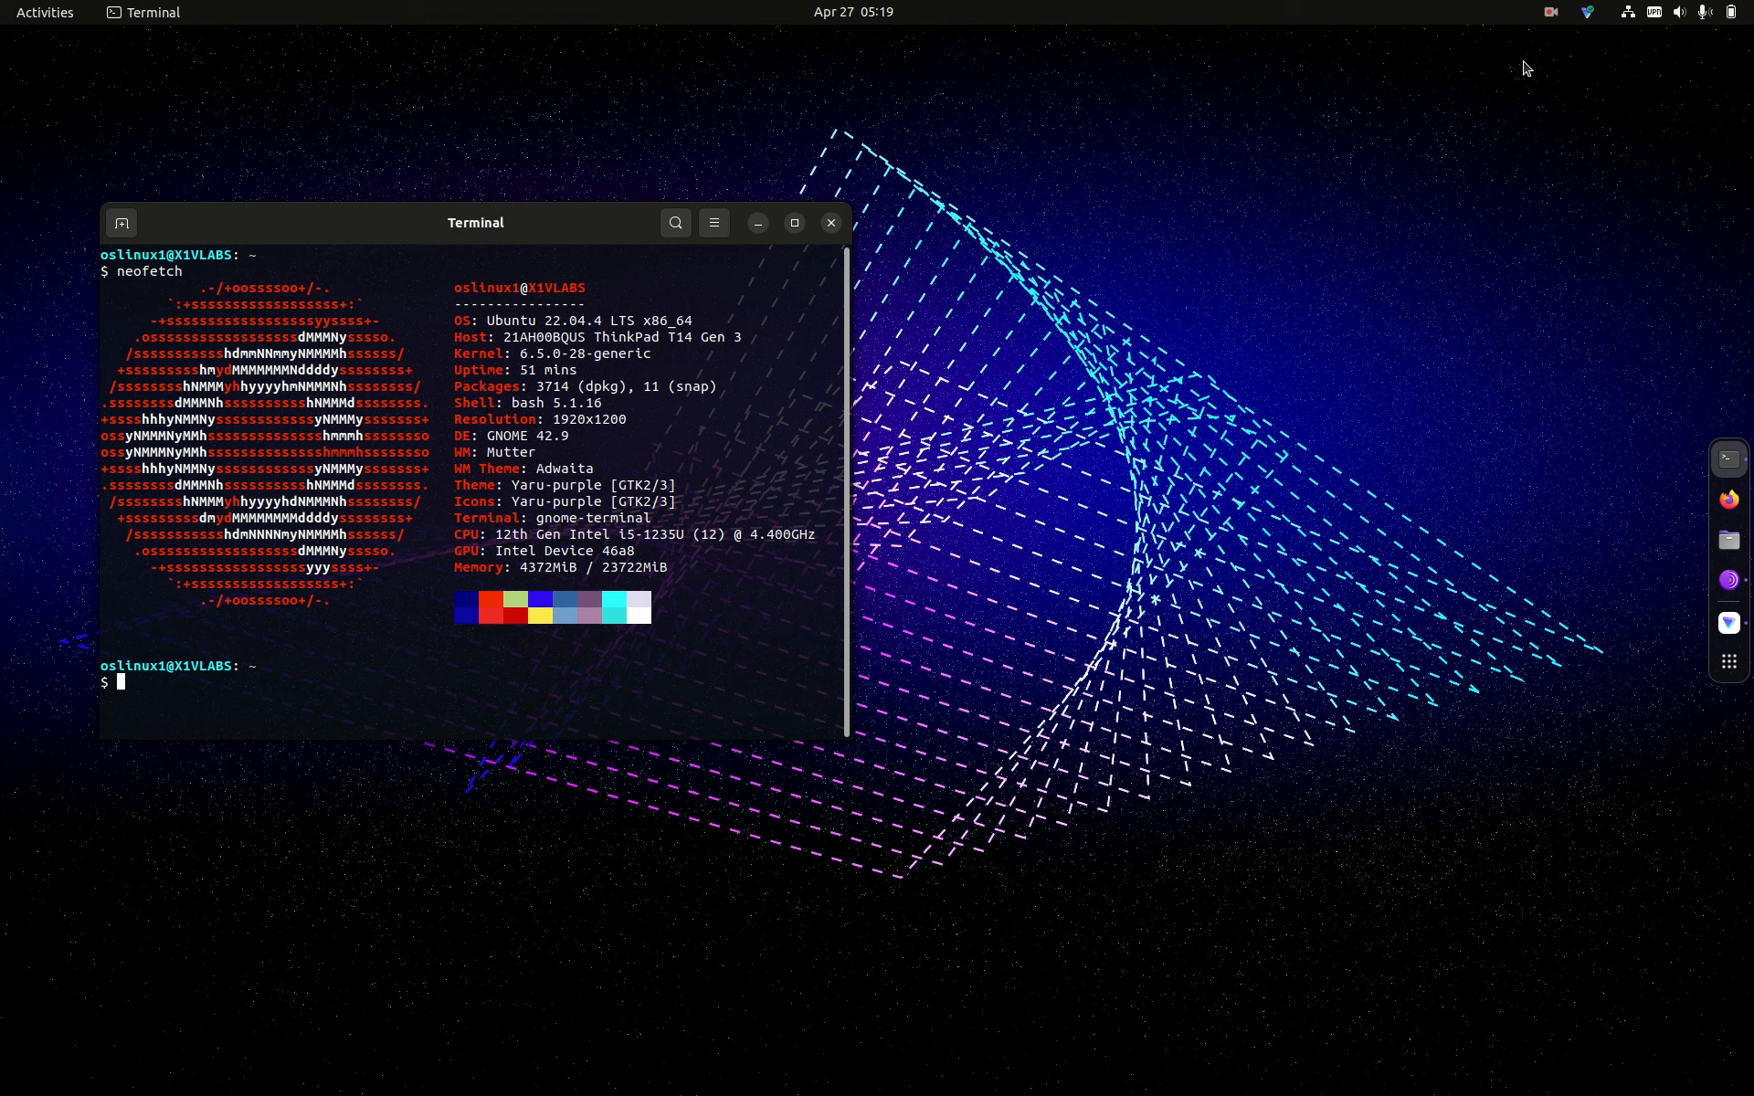
pyautogui.click(1558, 11)
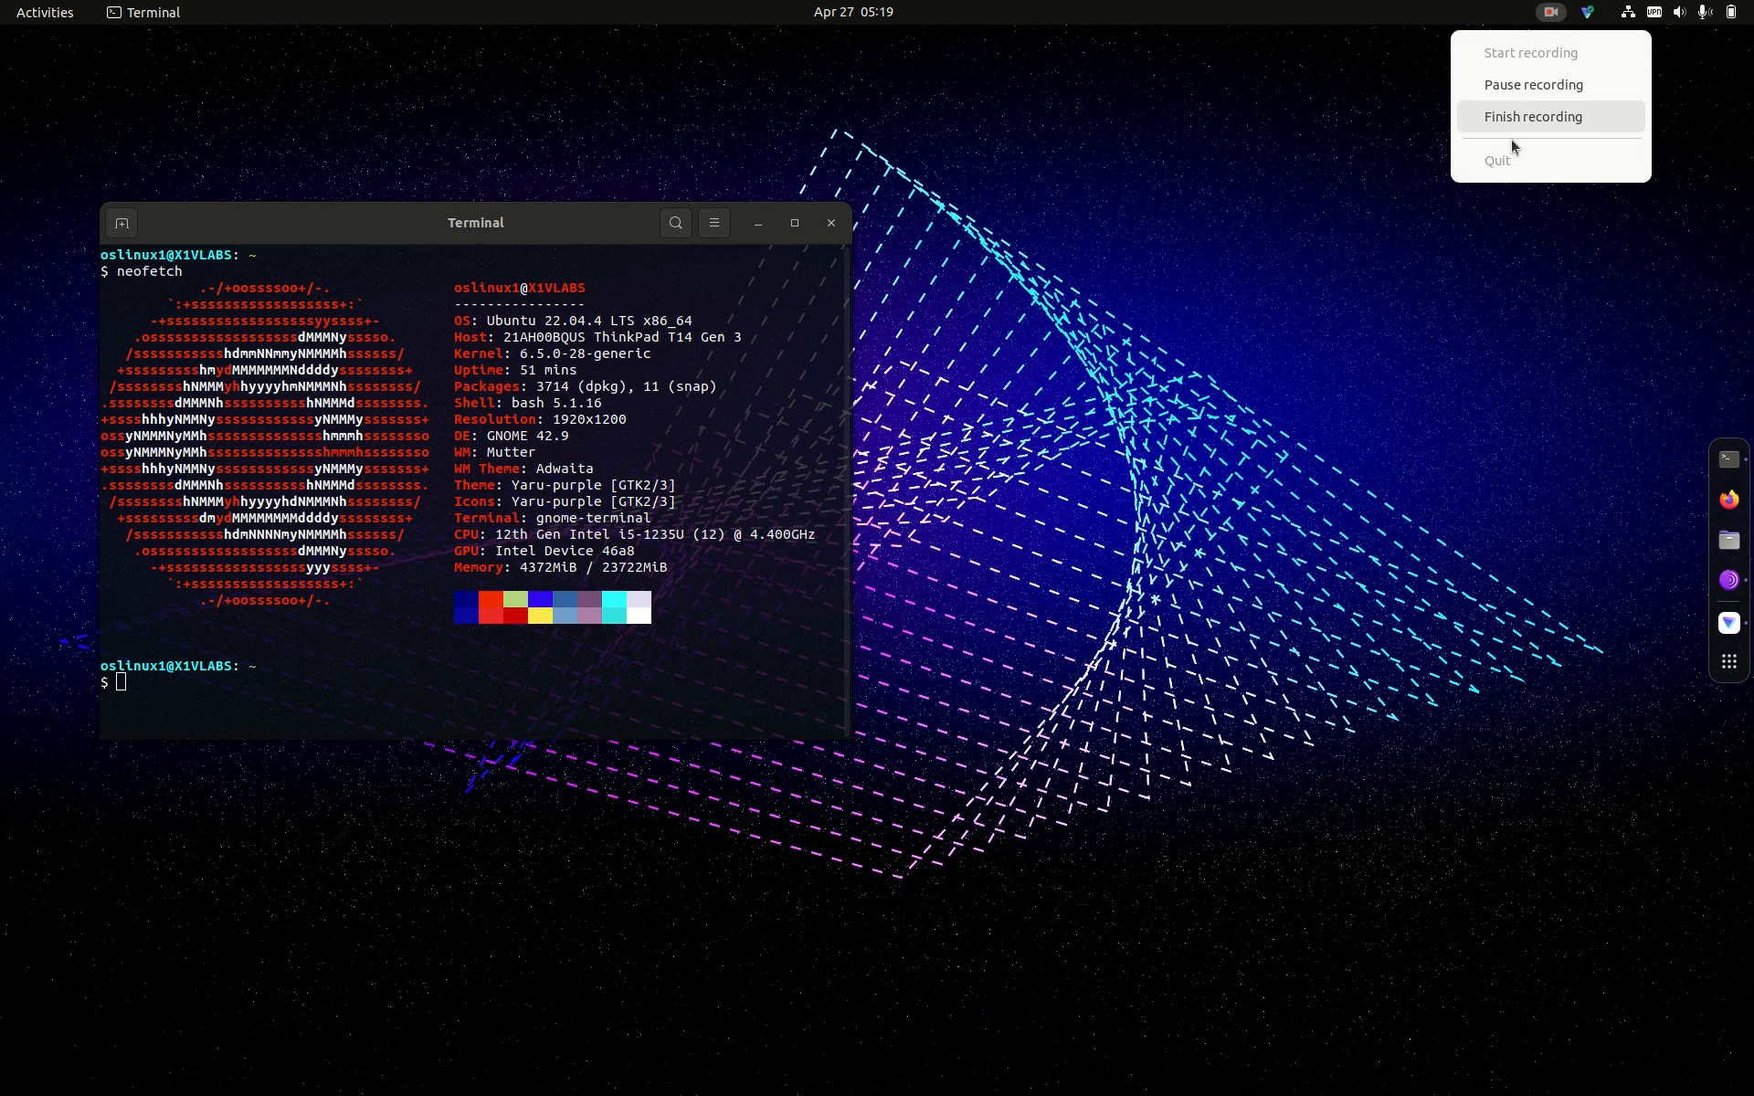